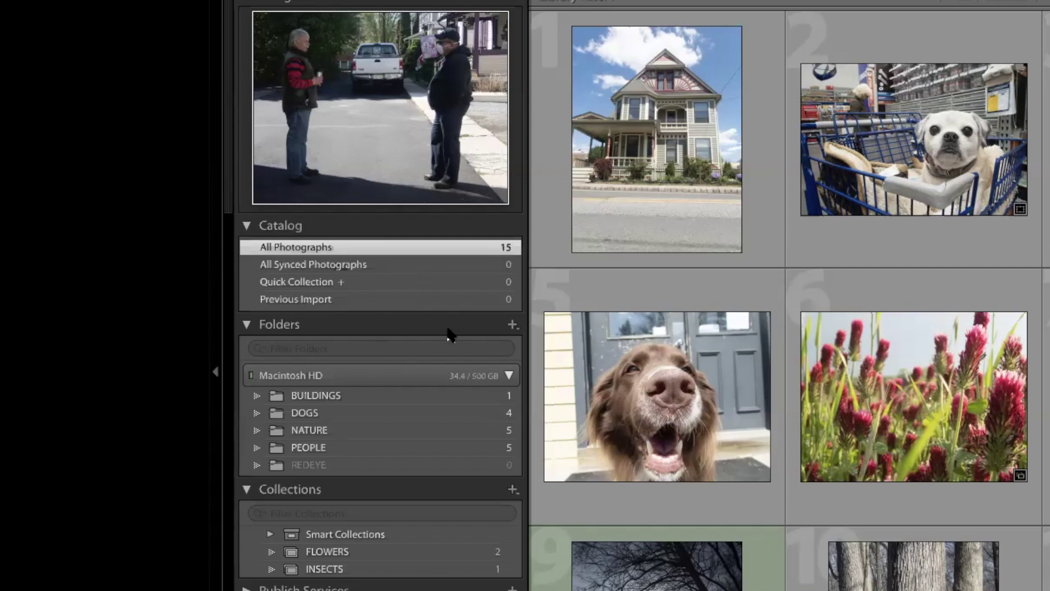
Step: Select the house photo, browse the FLOWERS and INSECTS collections, then return to All Photographs
left_click(637, 174)
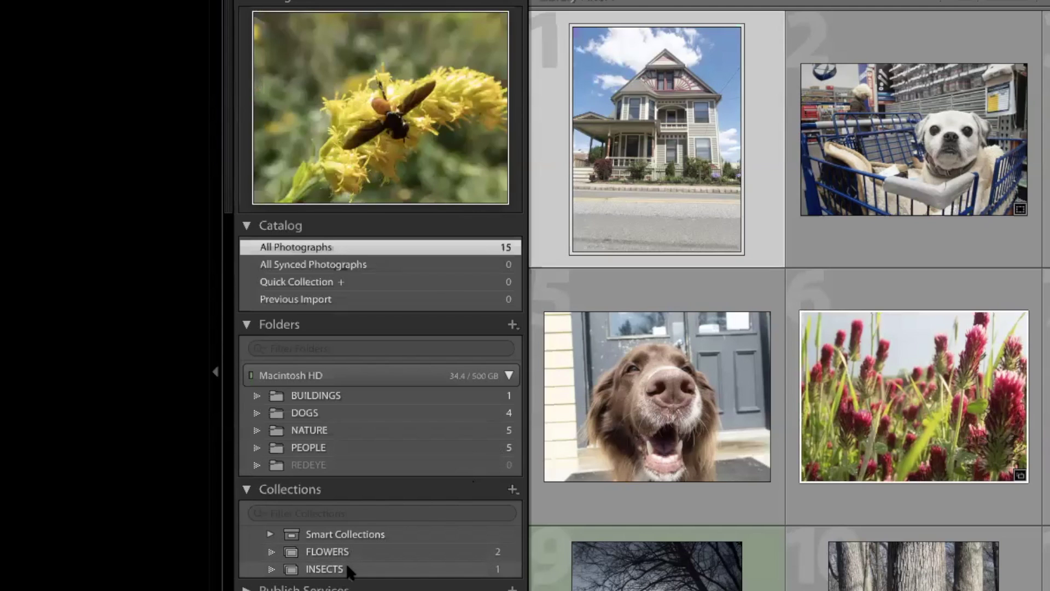
left_click(372, 551)
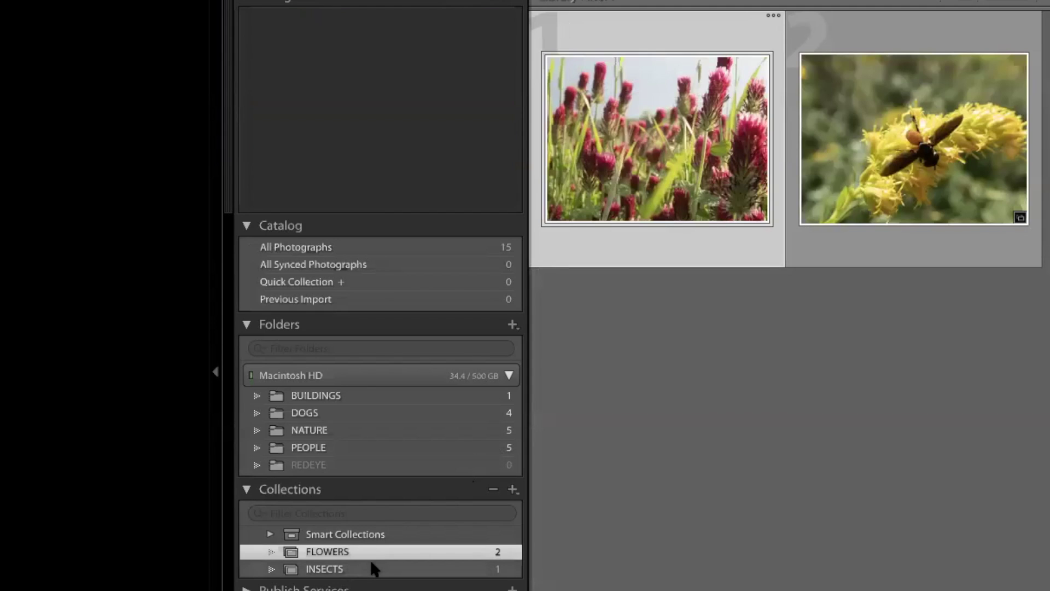
left_click(371, 564)
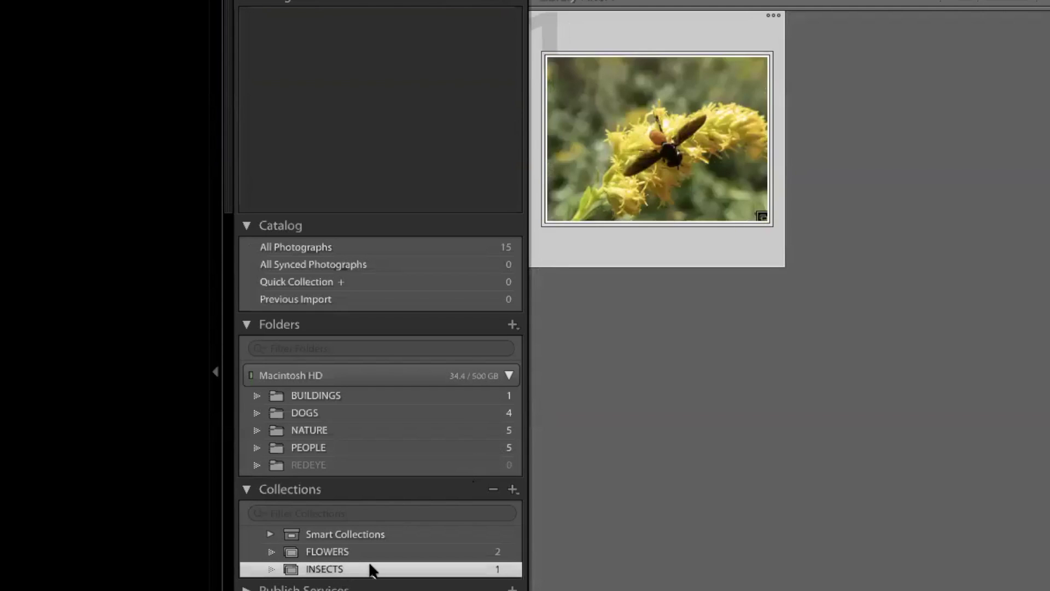
left_click(411, 251)
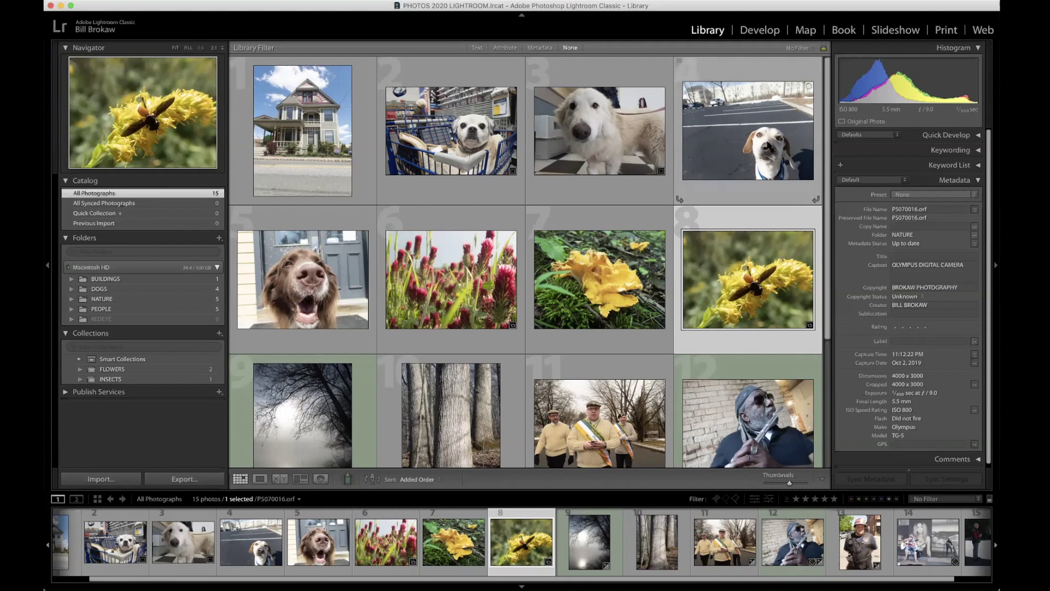
Step: Switch to the Develop module and deselect every photo with Edit > Select None
left_click(758, 34)
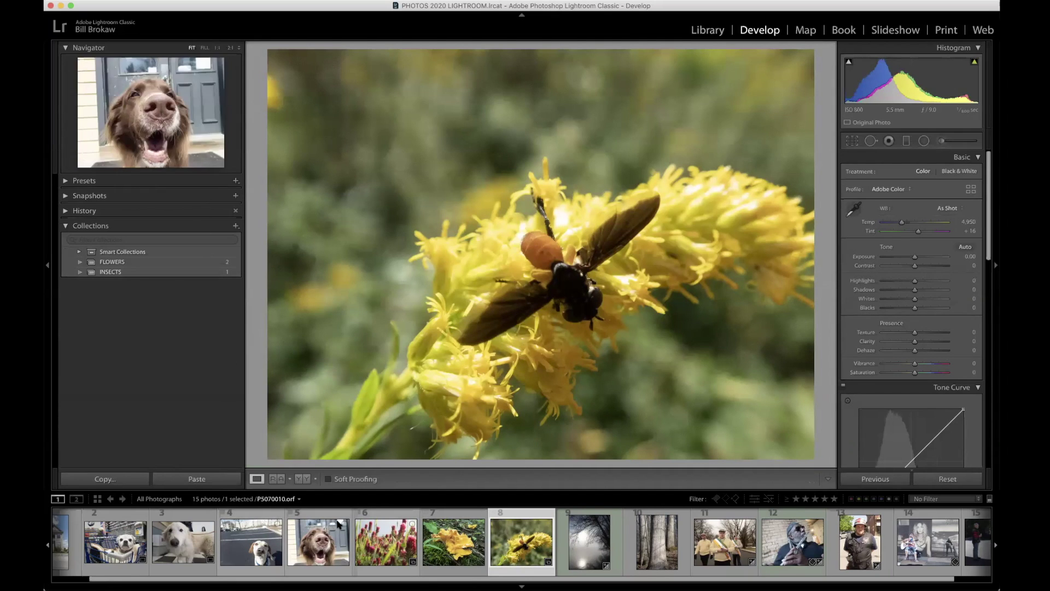
left_click(174, 0)
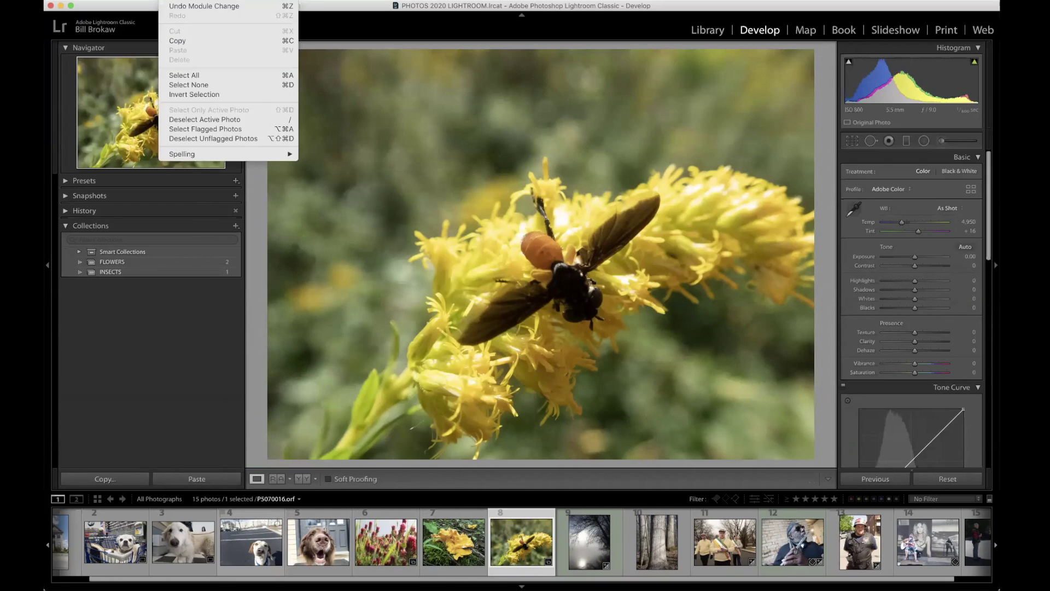
left_click(195, 85)
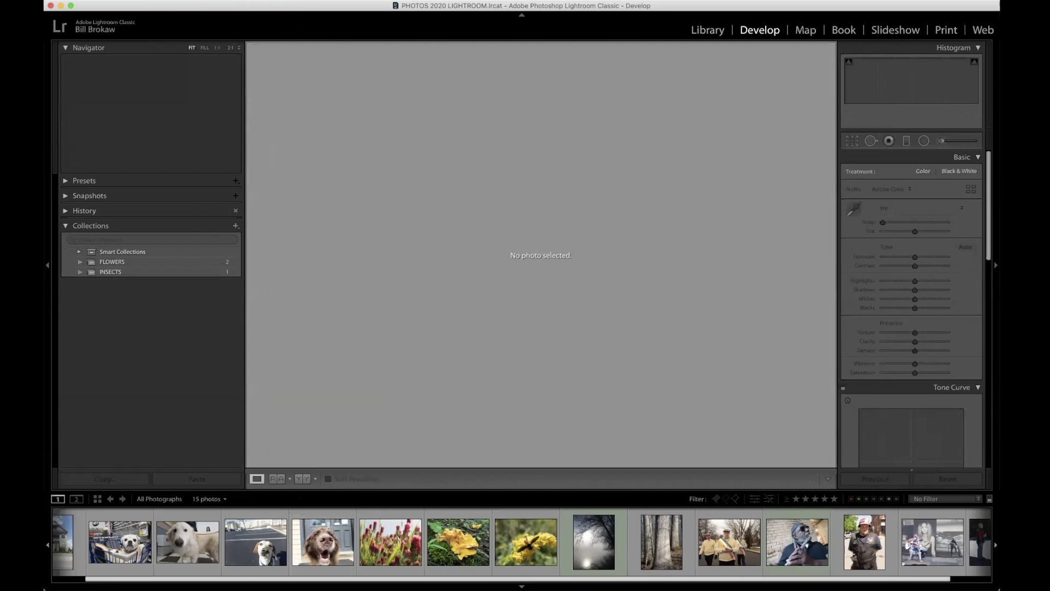
scroll(521, 541, "up", 2)
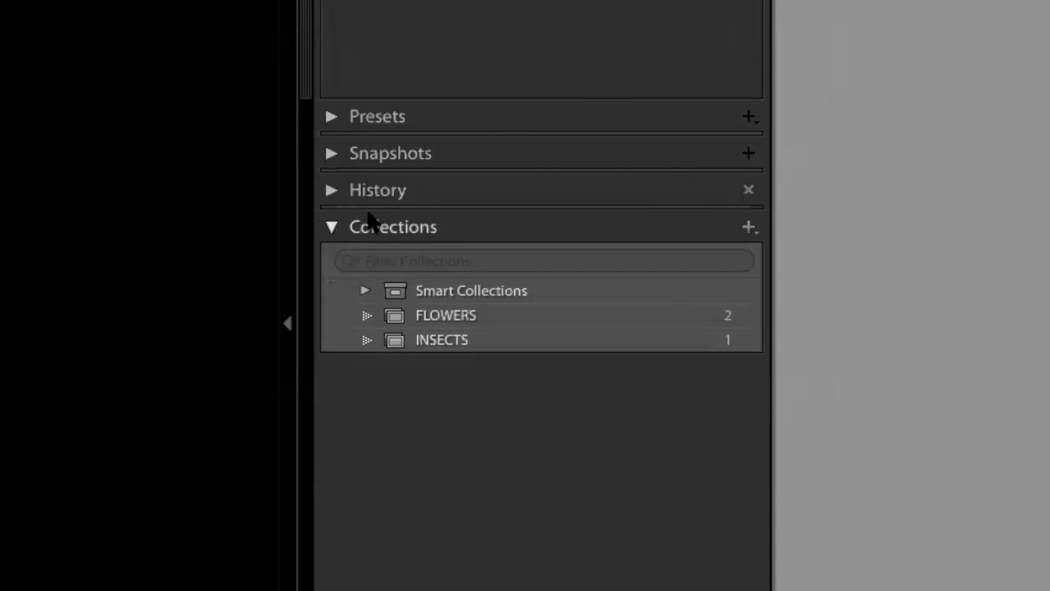
Step: Rearrange the left panels to show Snapshots, History and Collections, then load the FLOWERS collection
left_click(330, 230)
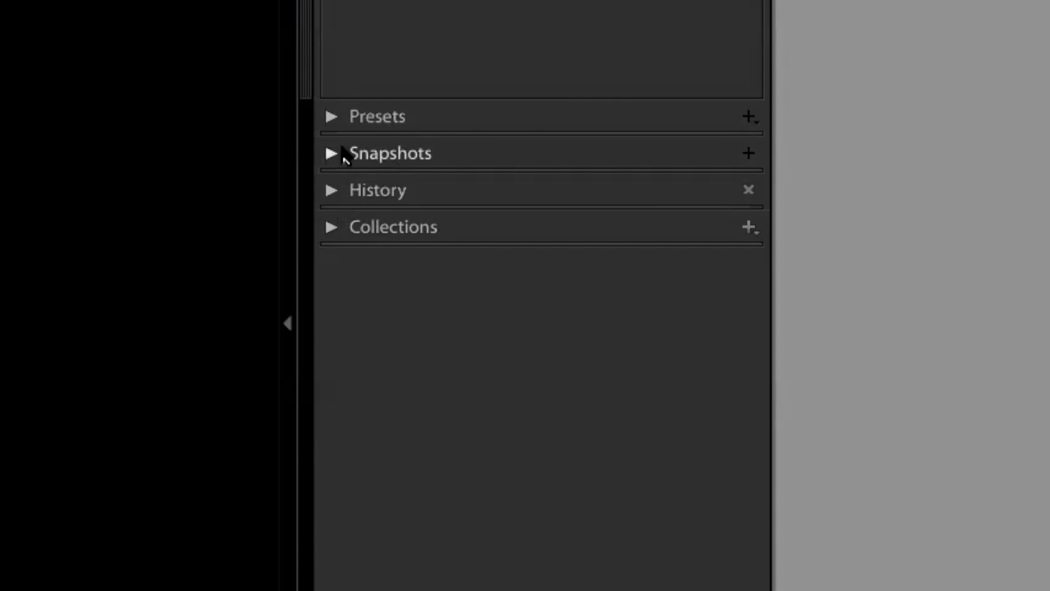
left_click(330, 116)
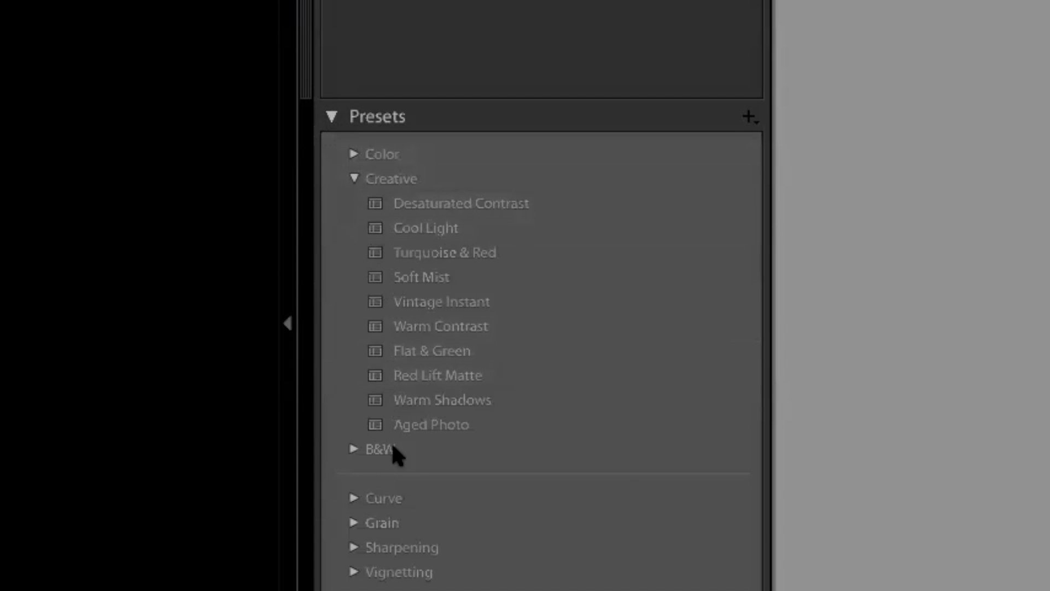
left_click(332, 118)
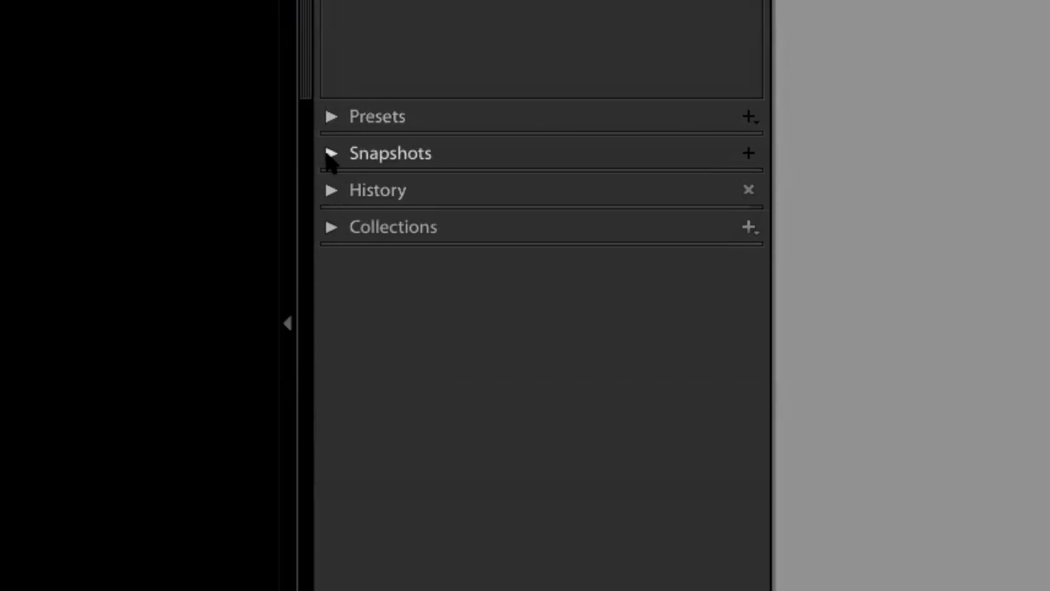
left_click(332, 154)
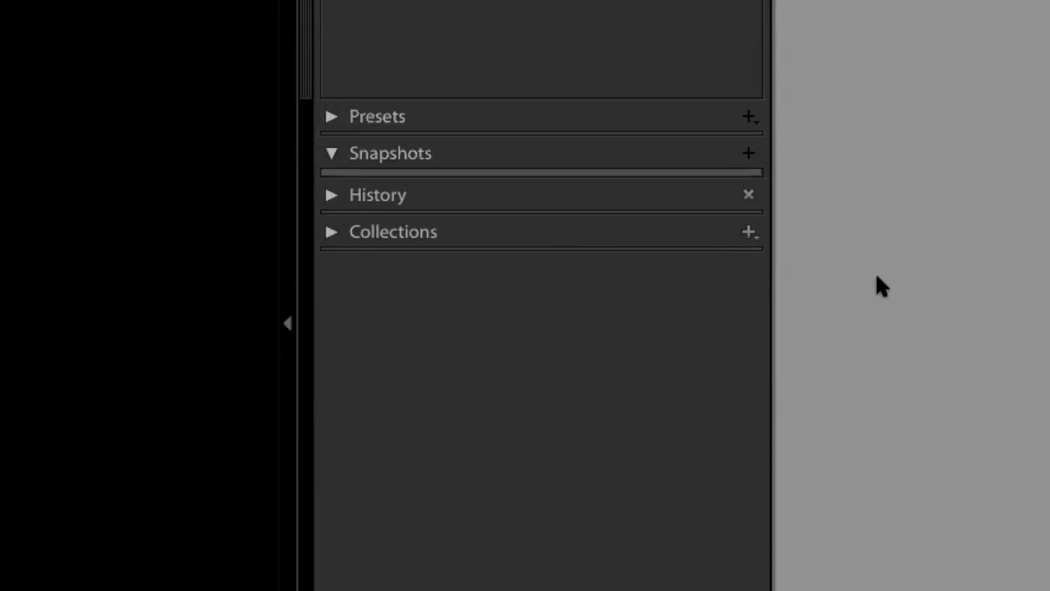
left_click(334, 202)
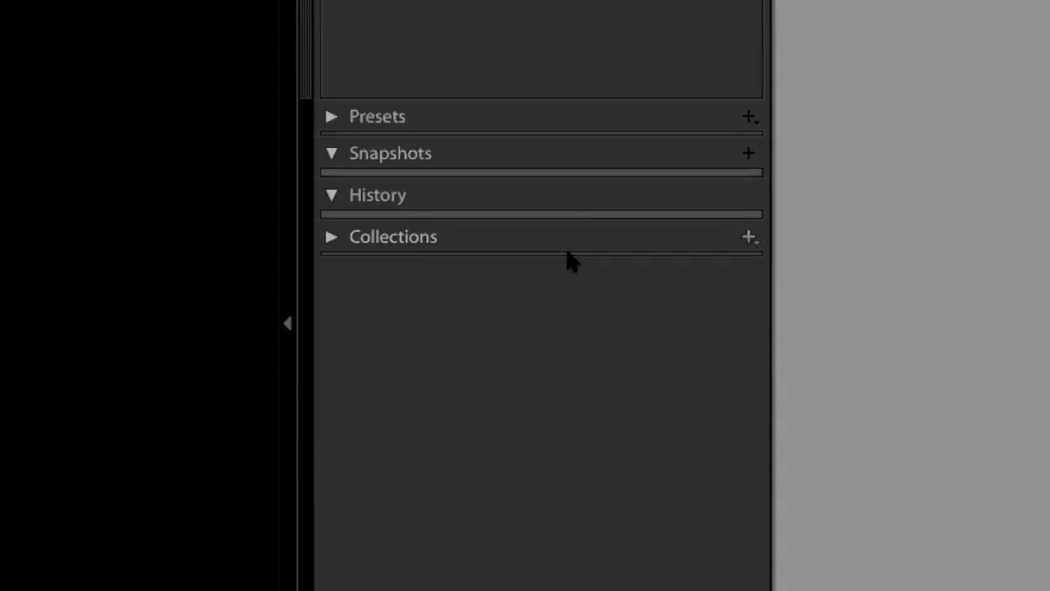
left_click(331, 236)
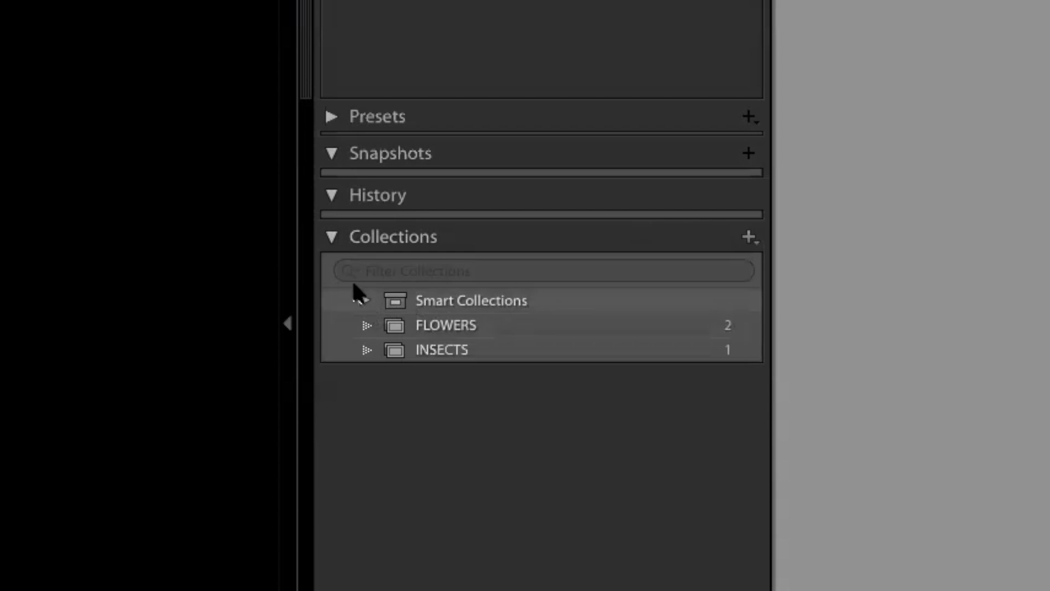
left_click(444, 327)
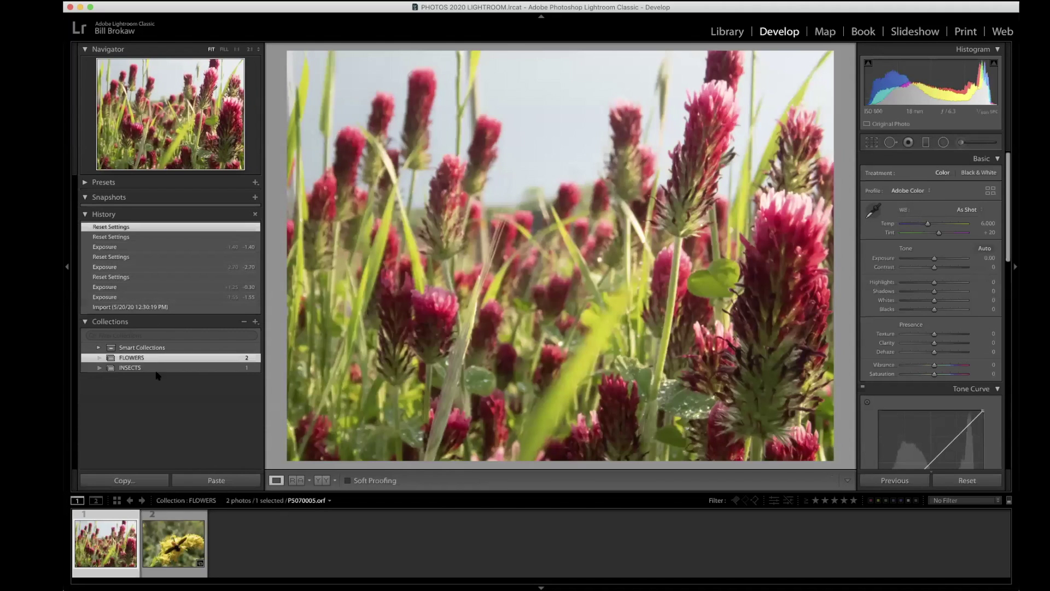
Step: Load the INSECTS collection, then change the filmstrip source to All Photographs and then the PEOPLE folder
left_click(156, 370)
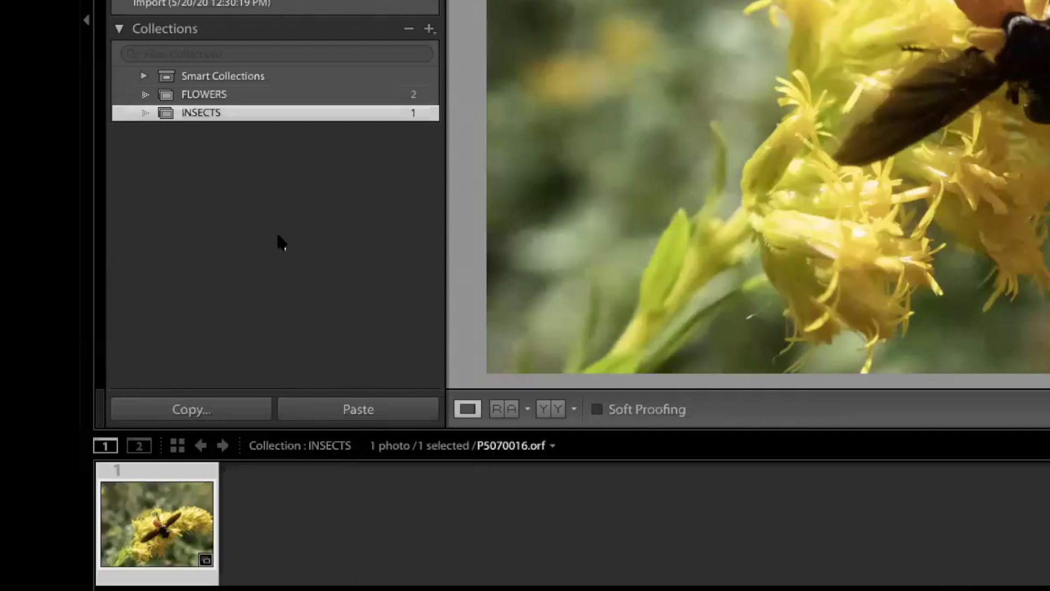
left_click(291, 447)
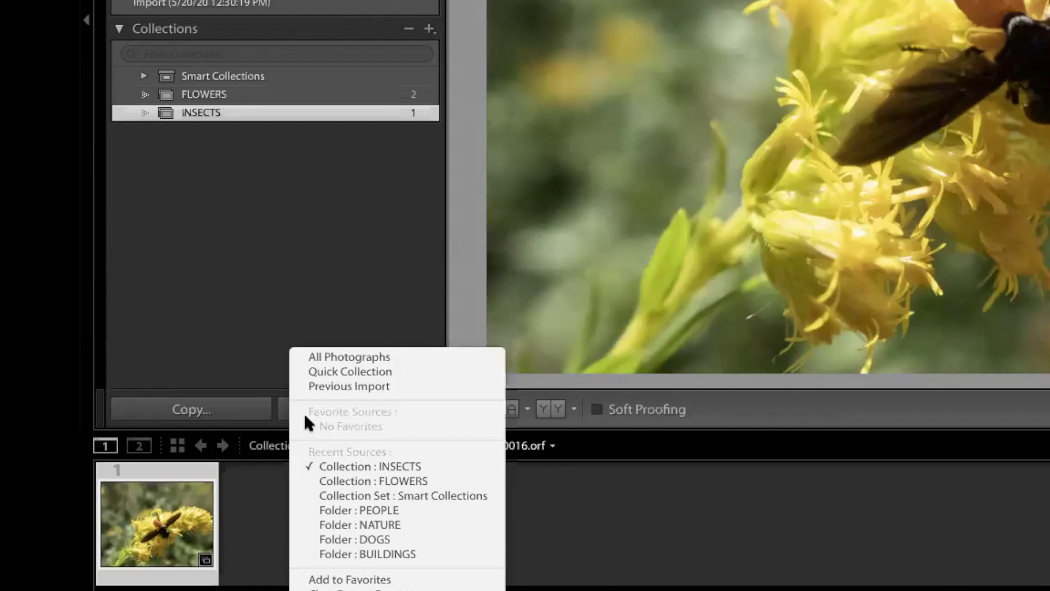
left_click(350, 359)
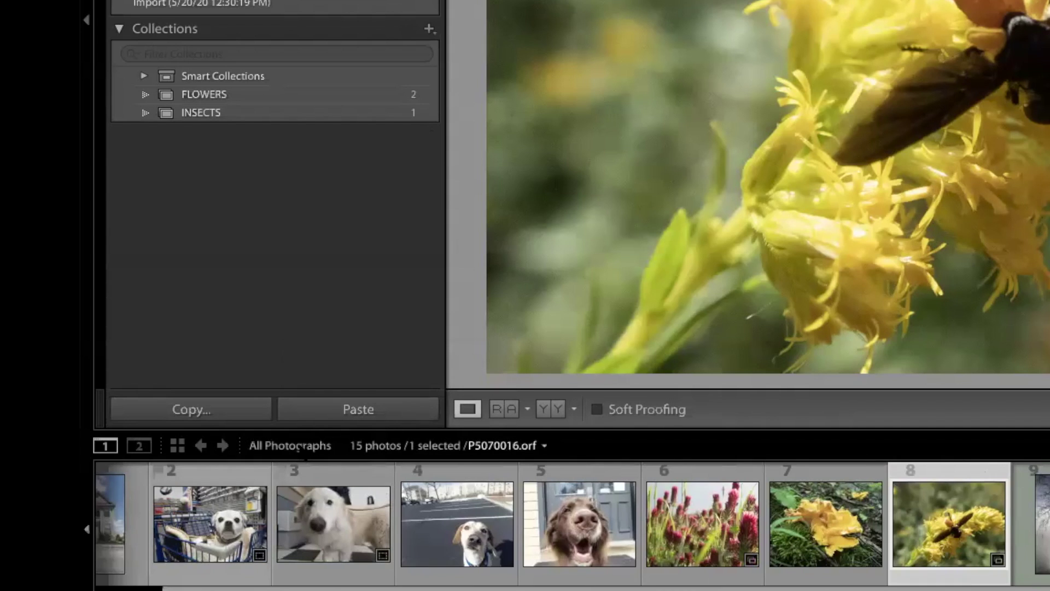
left_click(300, 448)
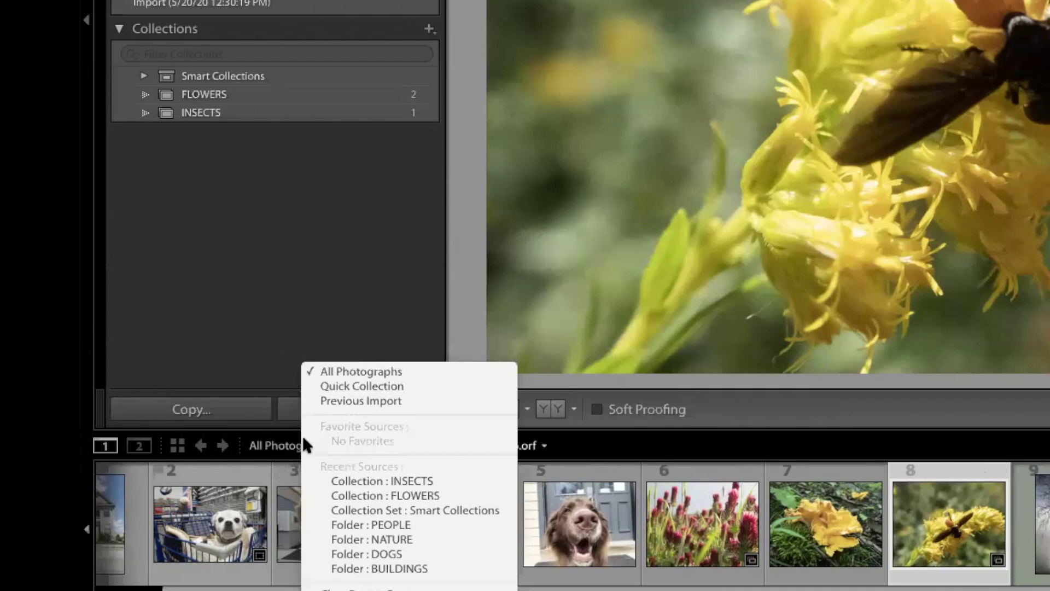
left_click(356, 526)
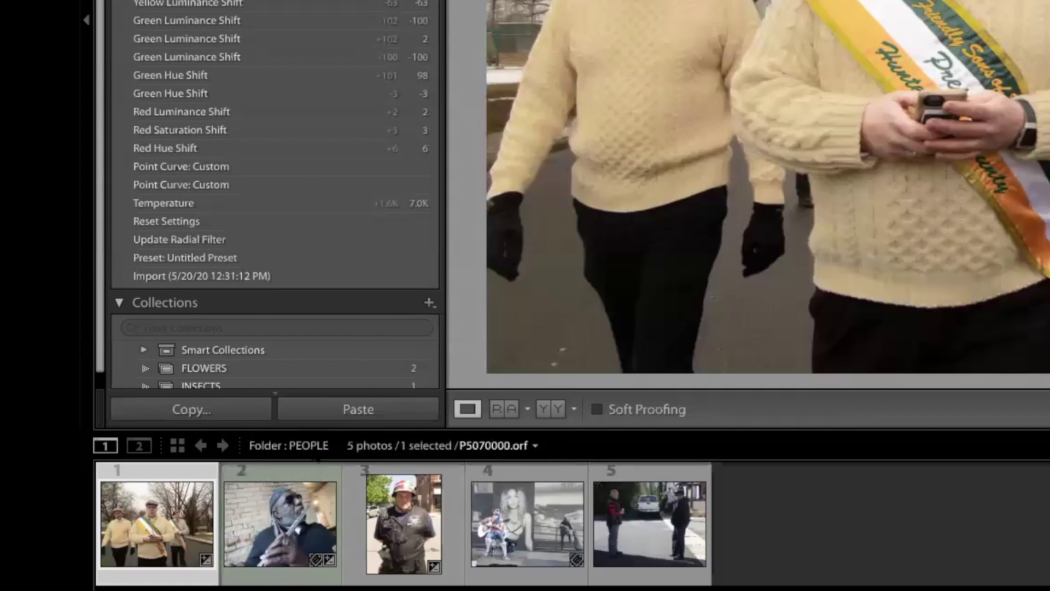
Step: Go to the Library grid with G, then open the first PEOPLE photo in Develop with D
left_click(314, 447)
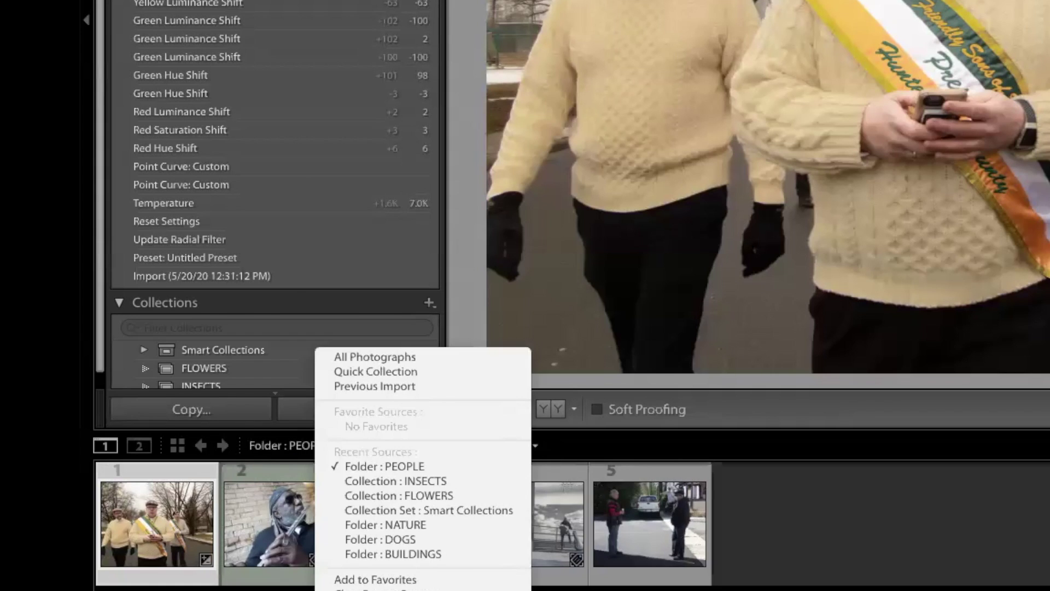
key("Escape")
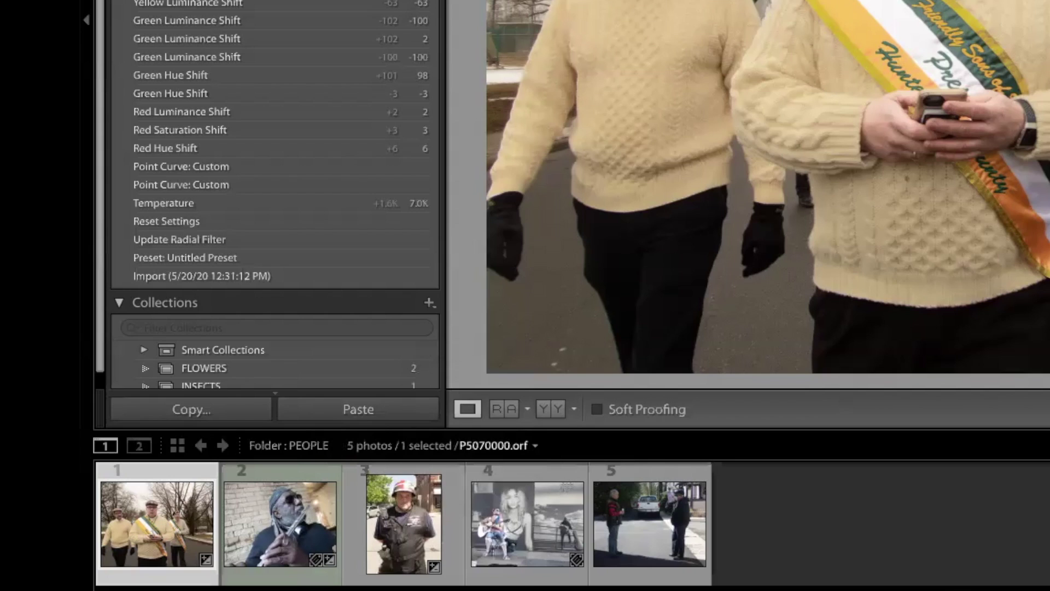
key("g")
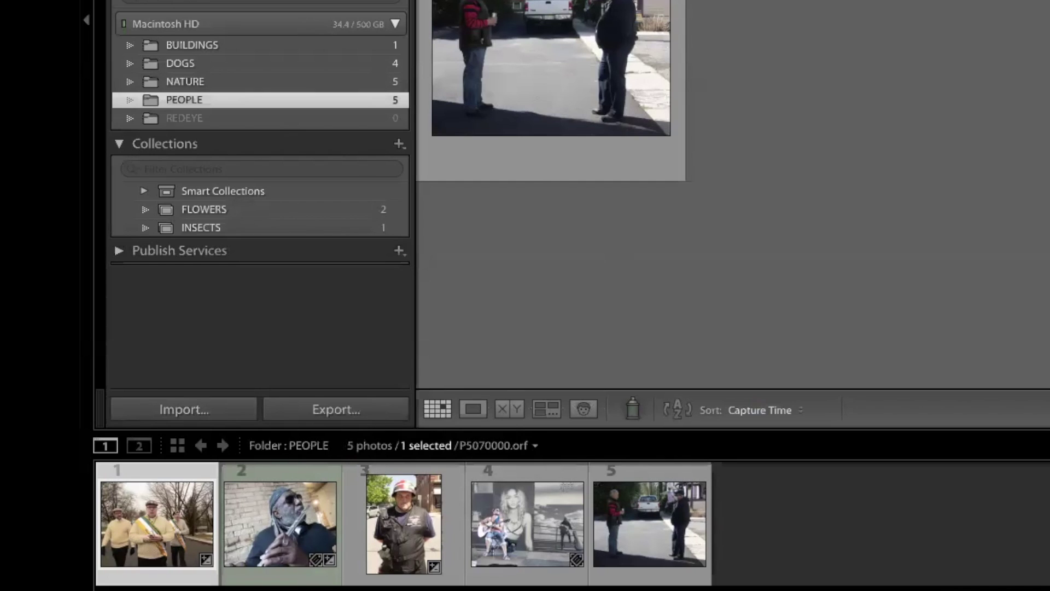
key("d")
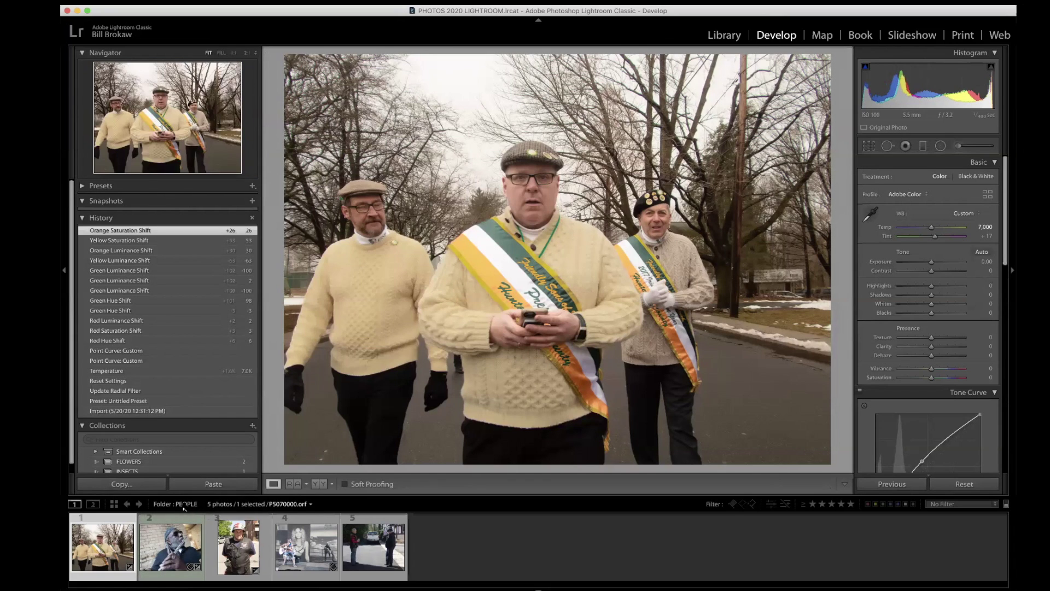
Step: Show All Photographs in the filmstrip, open the brown dog close-up, and enter Reference View
left_click(184, 505)
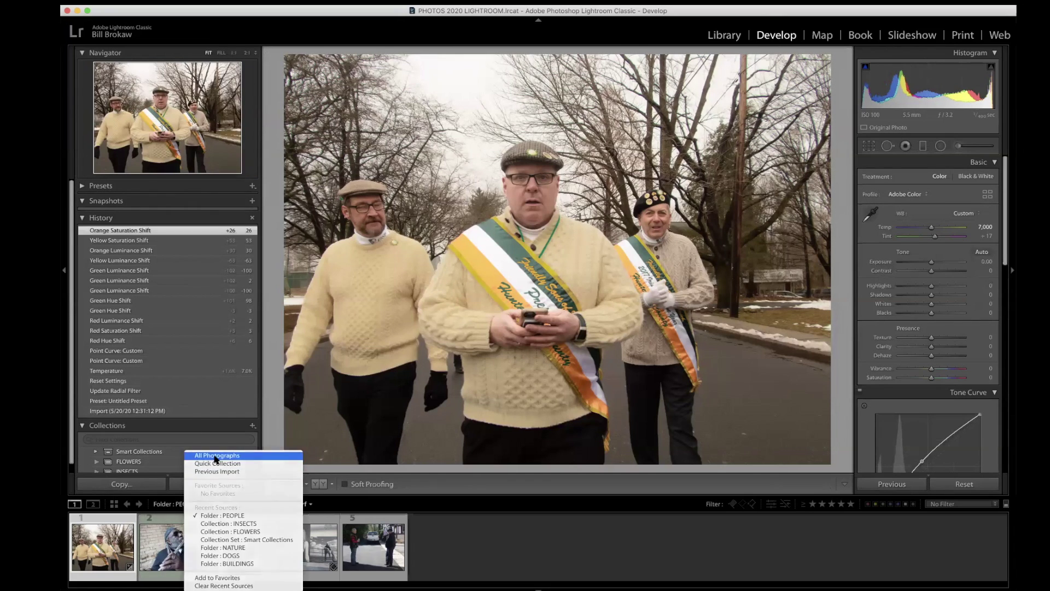
left_click(217, 457)
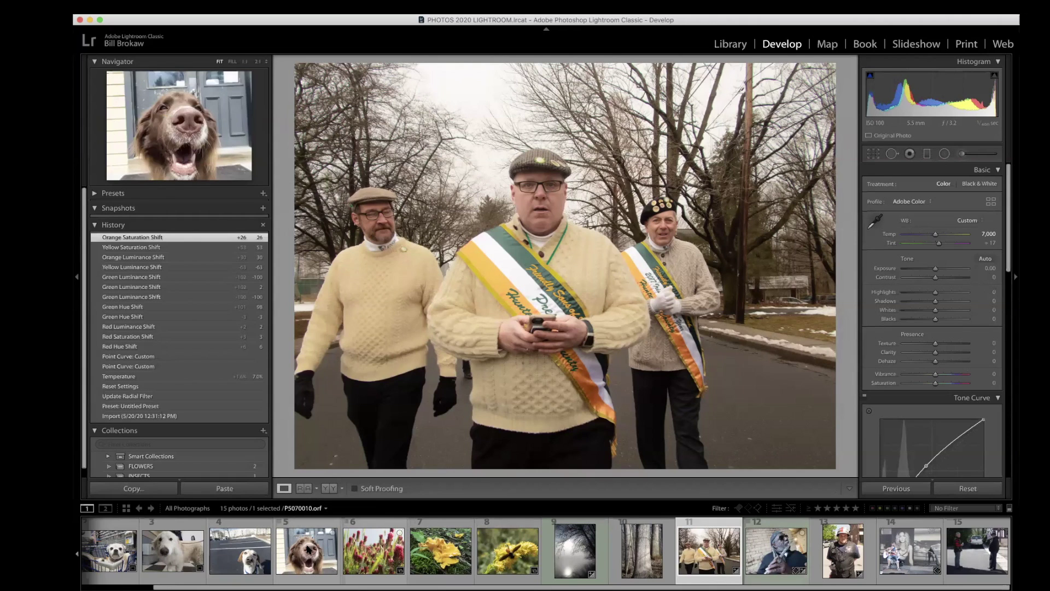
left_click(309, 548)
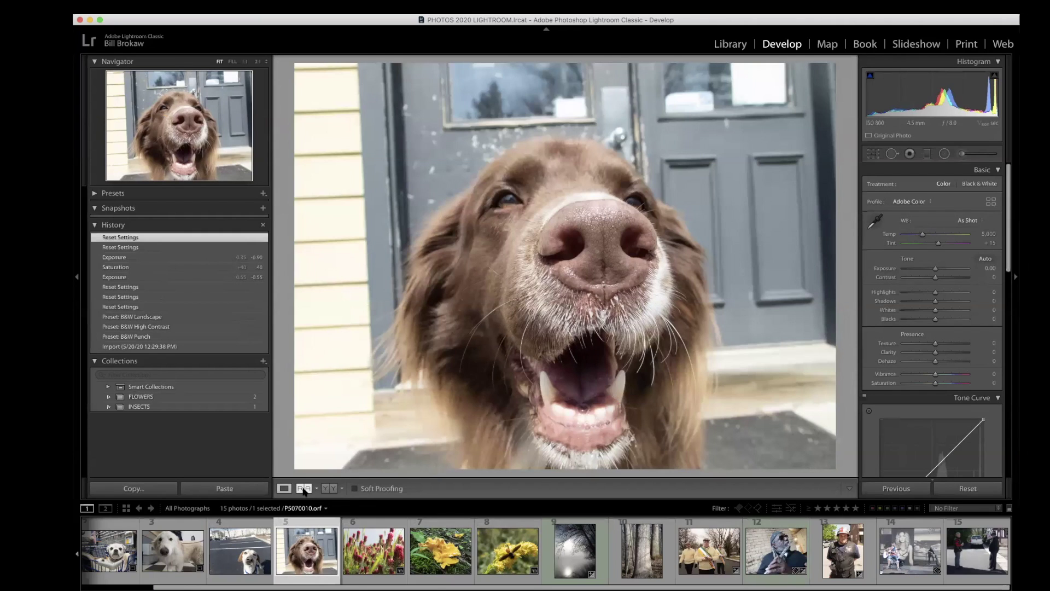
left_click(304, 488)
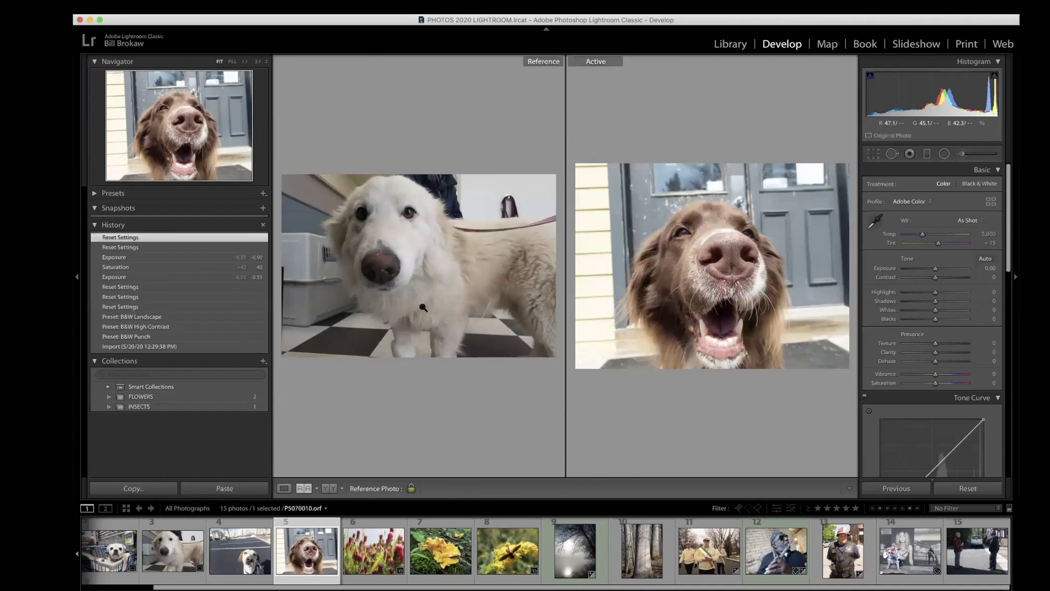
Step: Make the shopping-cart pug photo the reference, then switch to side-by-side Before/After view
left_click_drag(224, 555, 423, 309)
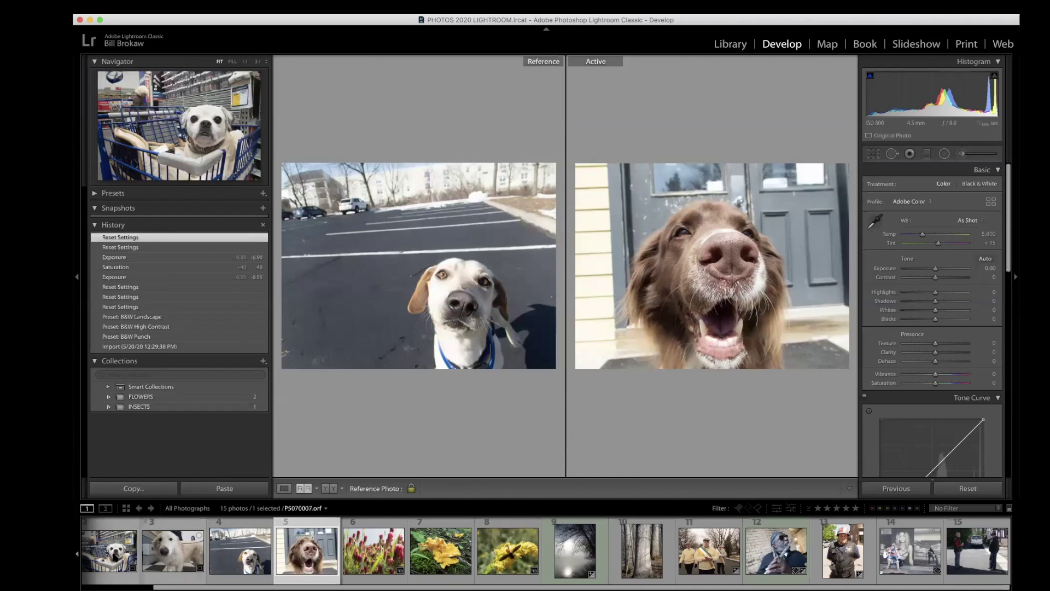
left_click_drag(408, 350, 408, 350)
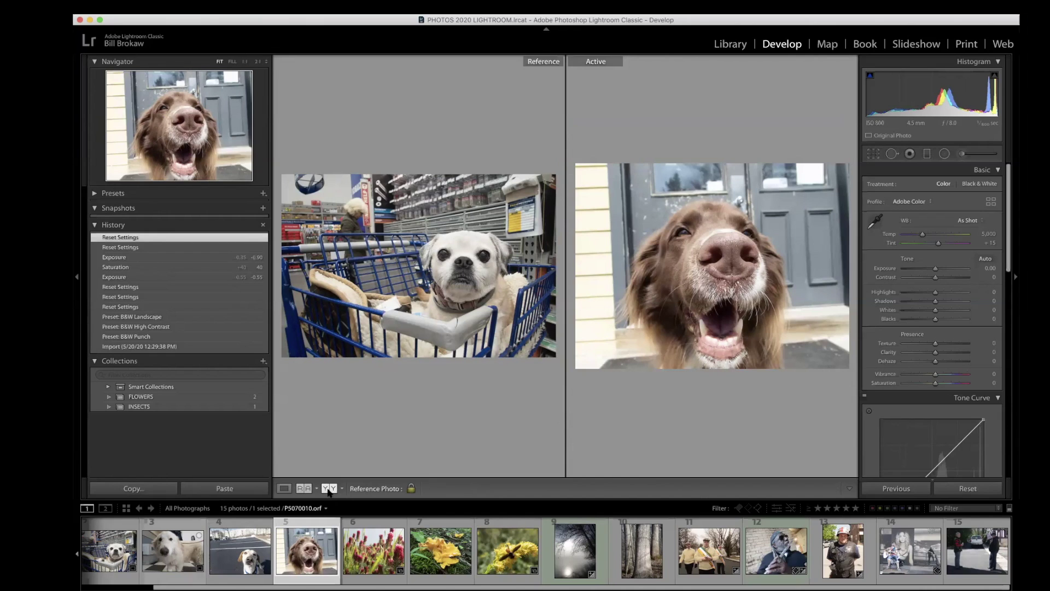
left_click(328, 489)
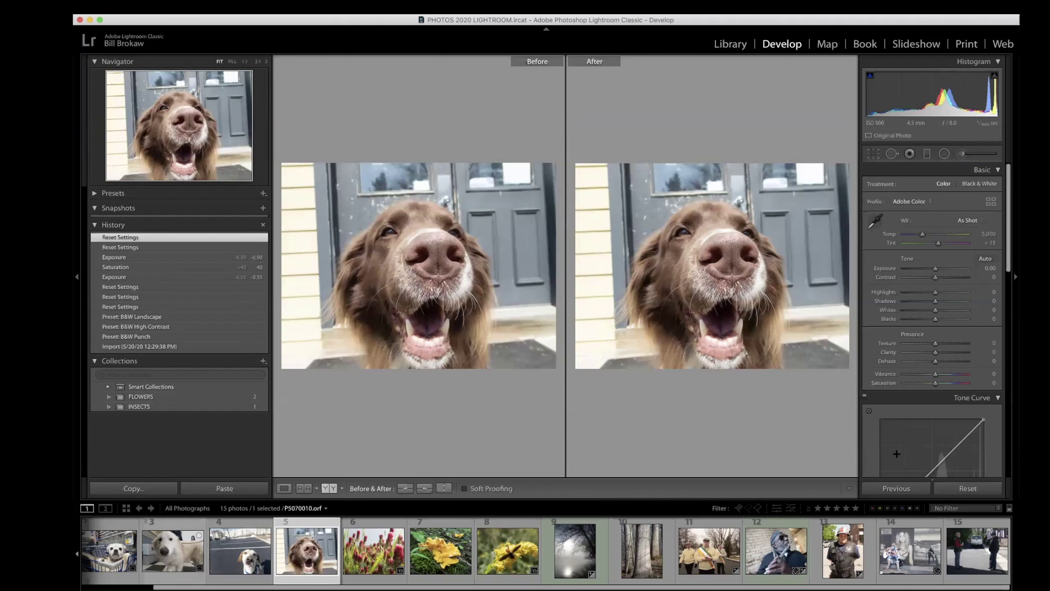
Step: Drag a Tone Curve point up then down to darken the brown dog photo, then hit Reset
scroll(935, 432, "down", 2)
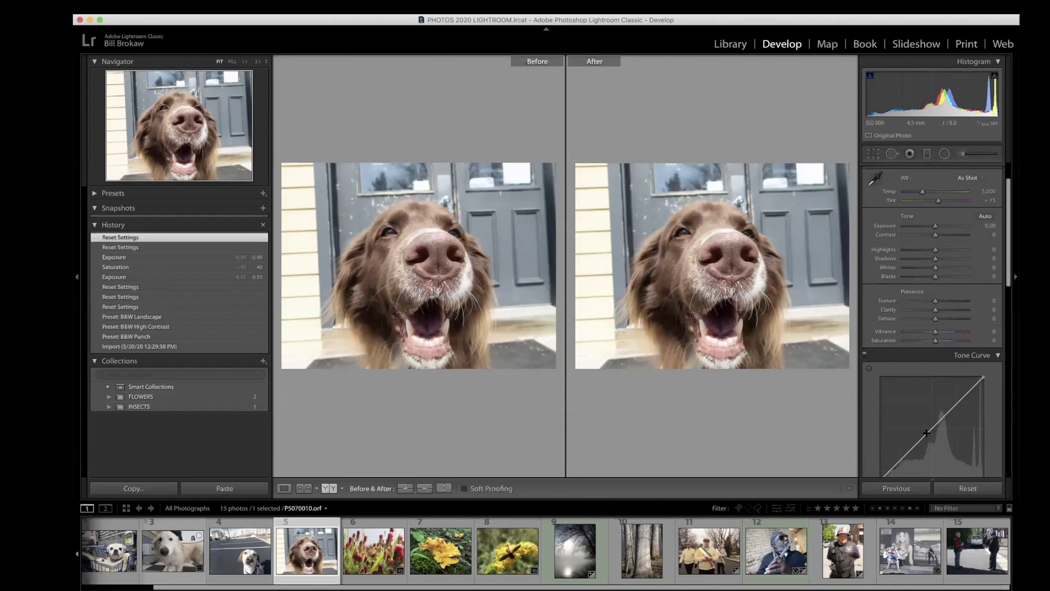
left_click_drag(922, 438, 919, 420)
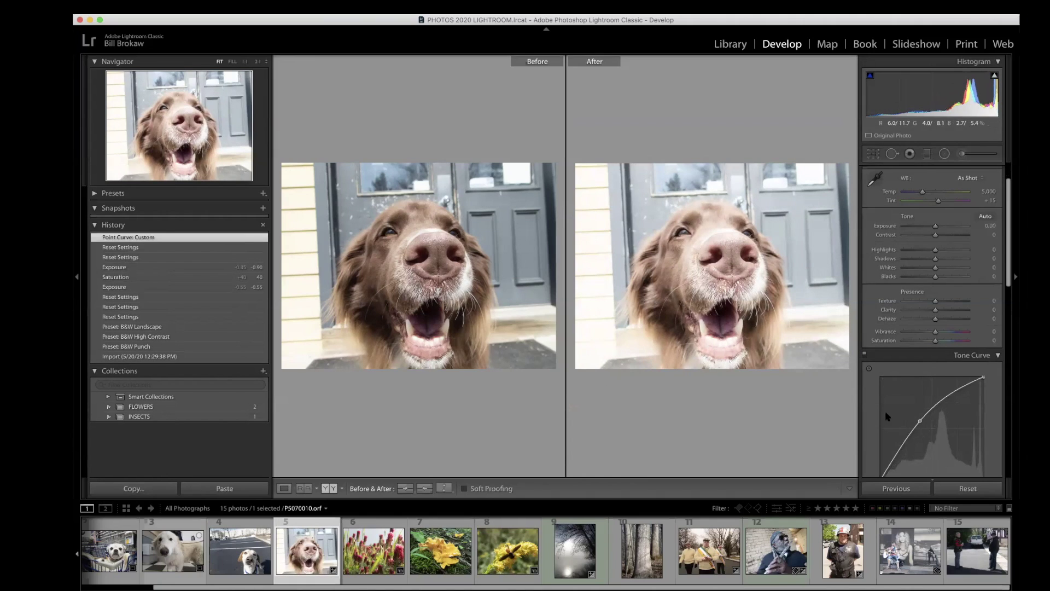
left_click_drag(920, 421, 939, 444)
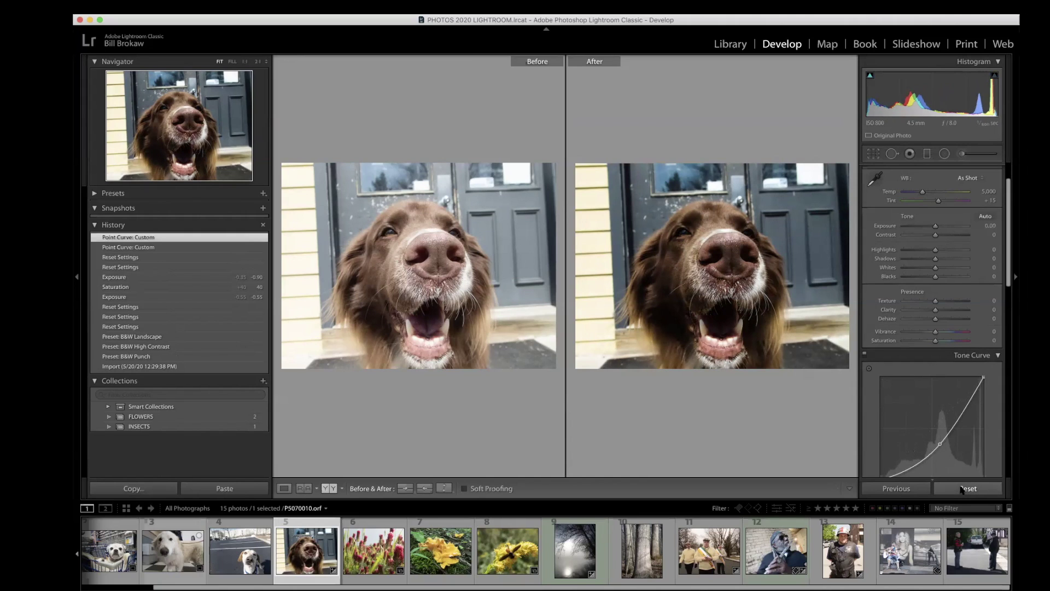
left_click(962, 488)
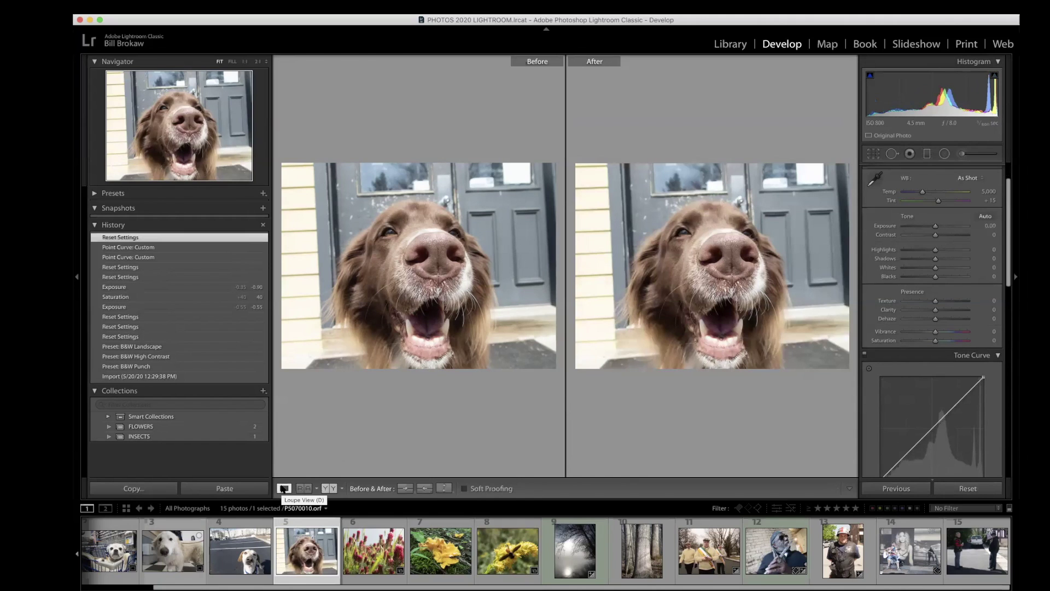
Step: Return to the single Loupe view of the brown dog photo and turn on Soft Proofing
left_click(283, 488)
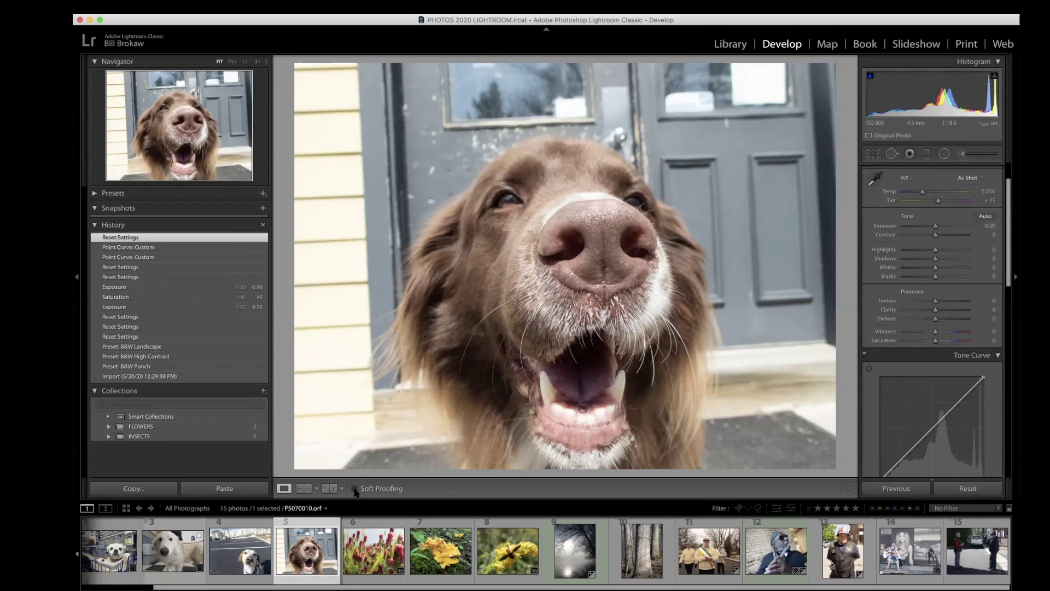
left_click(355, 490)
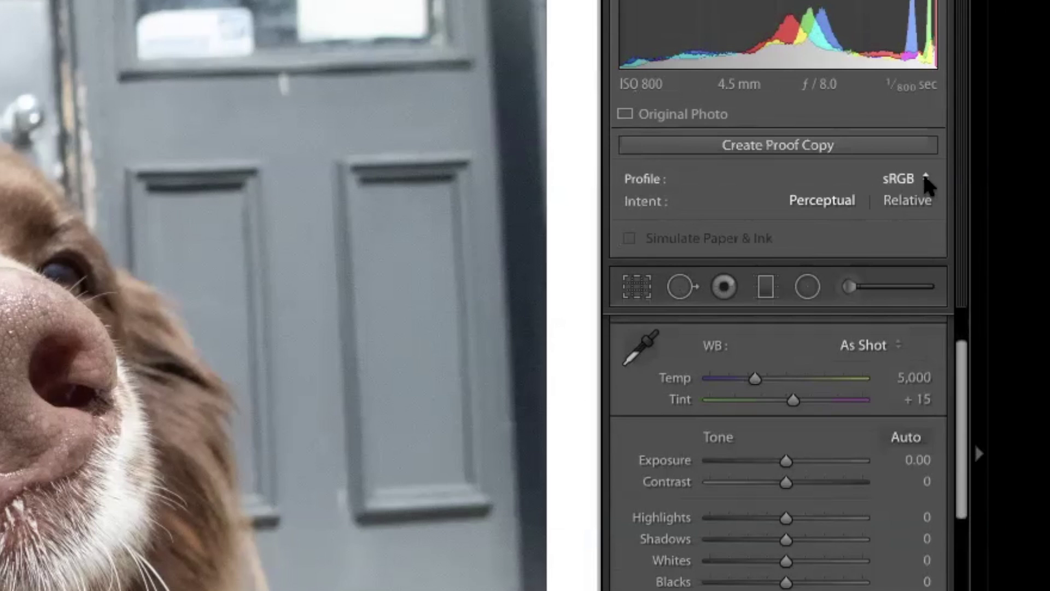
Step: Check the Soft Proofing profile list and keep sRGB as the proof profile
left_click(928, 184)
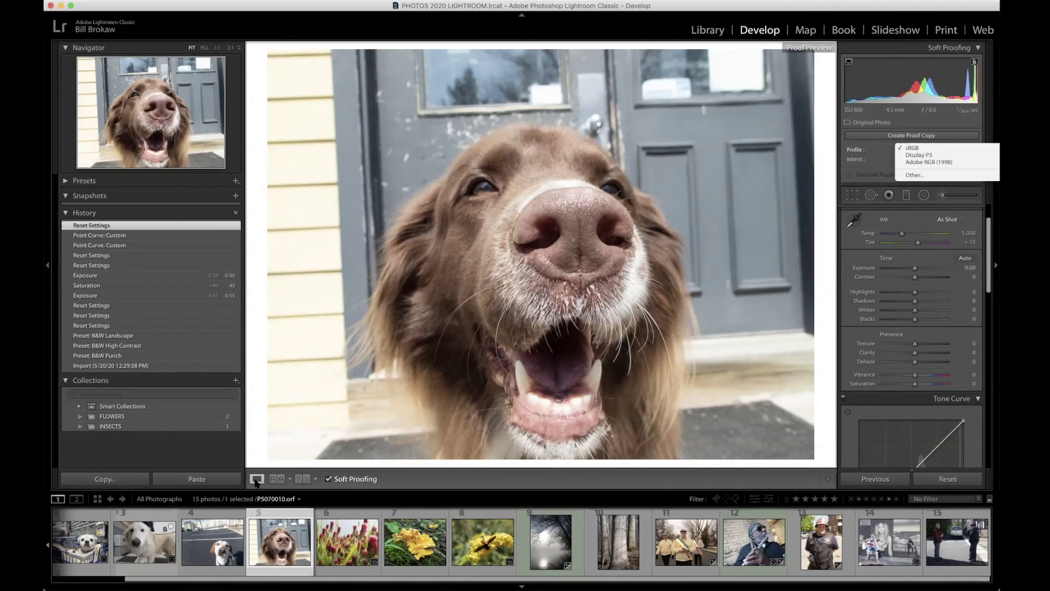
left_click(256, 482)
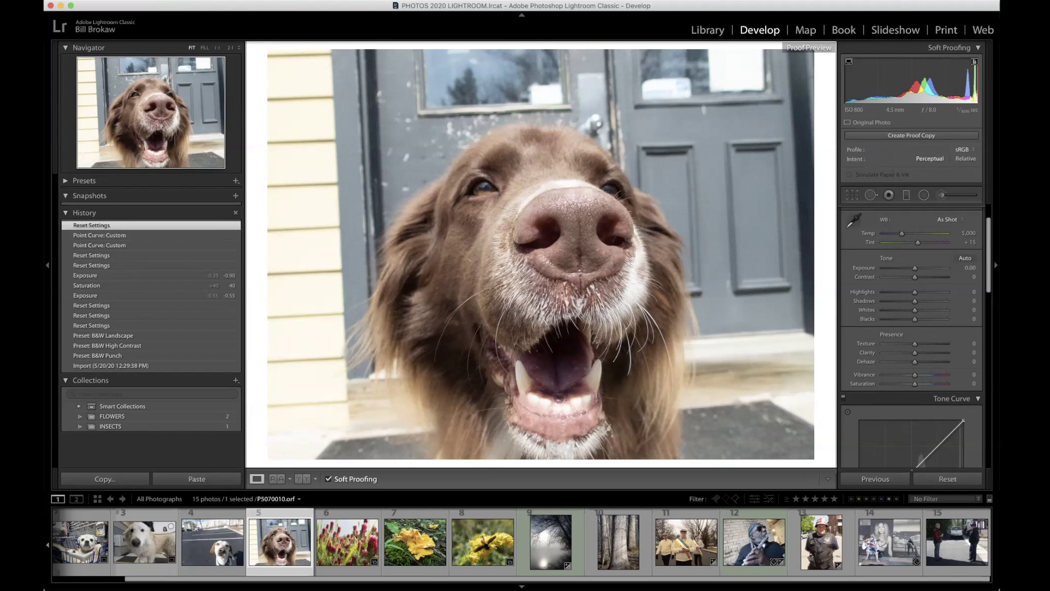
Step: Deselect the dog photo with Command+D, then select the pug-in-a-shopping-cart photo P5070007.orf
left_click(171, 2)
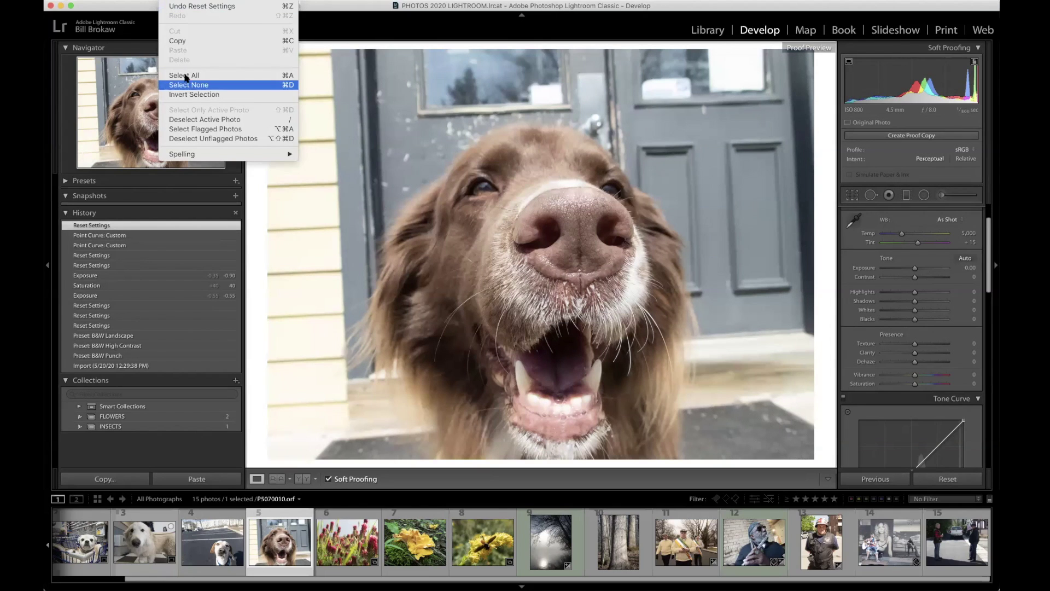
key("super+d")
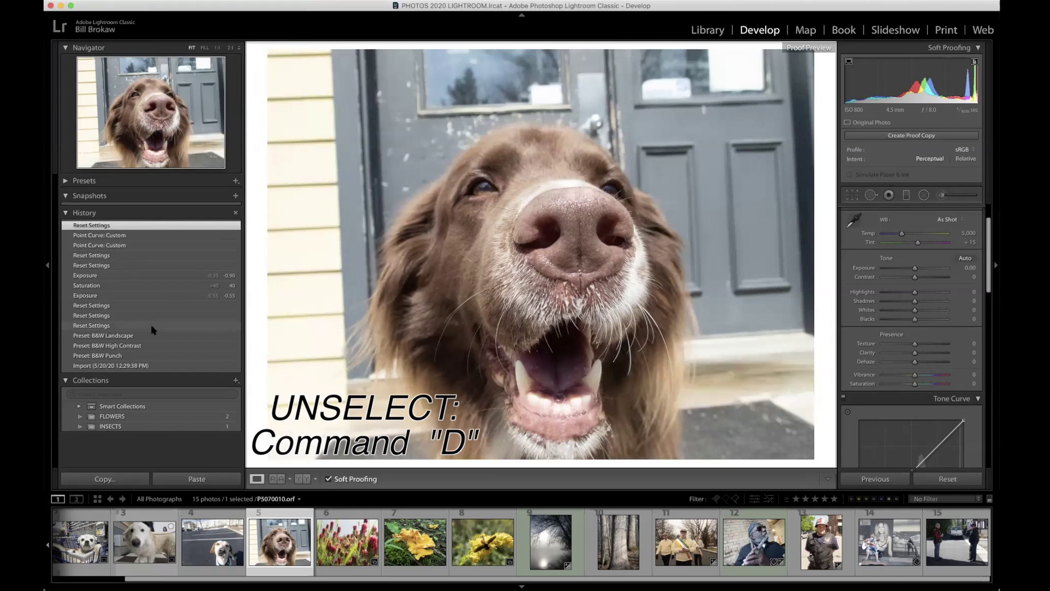
key("super+d")
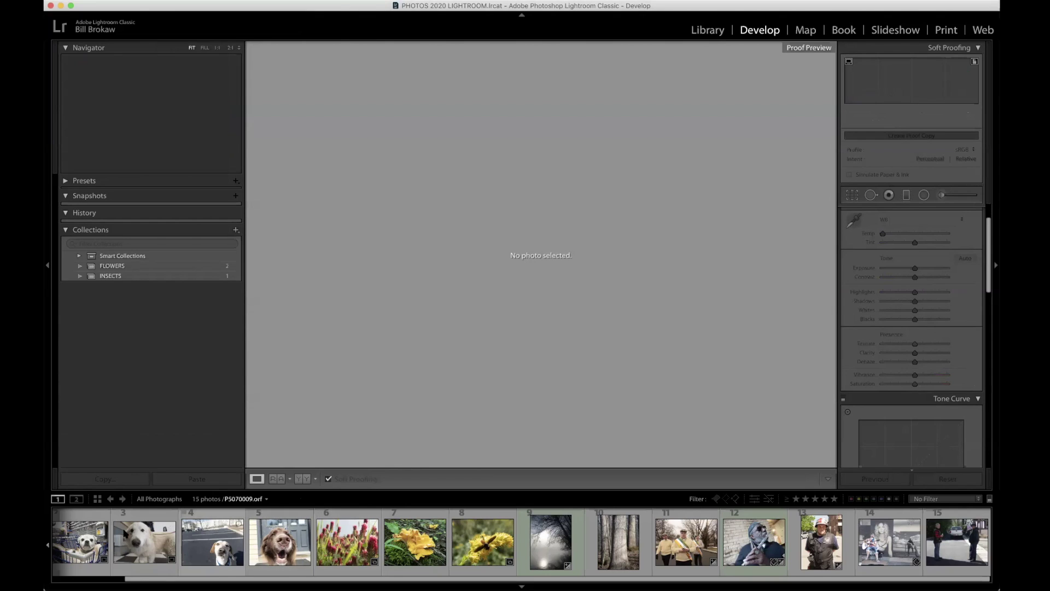
left_click(81, 542)
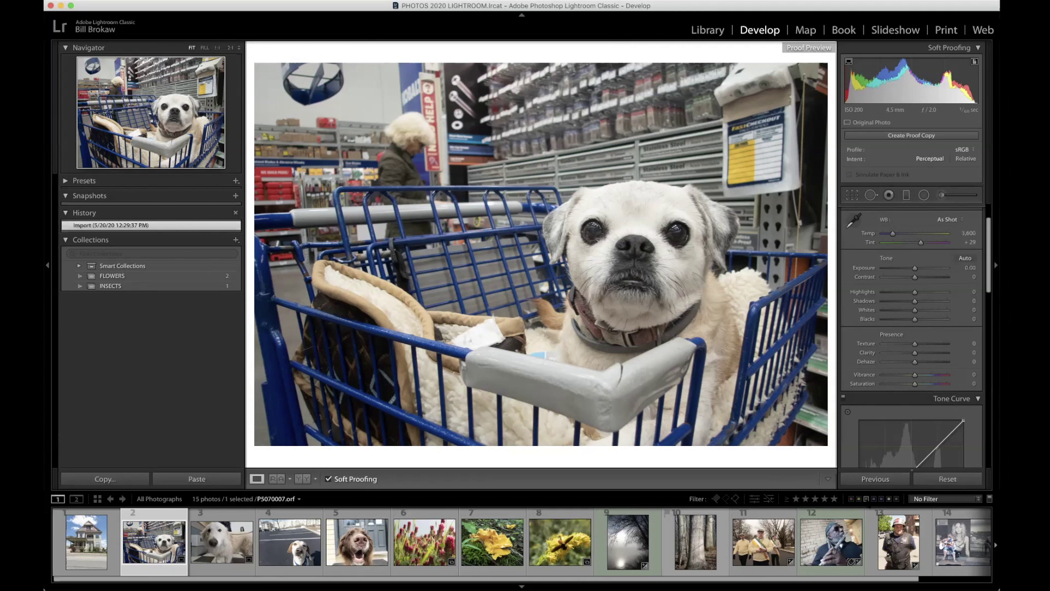
Step: Filter the filmstrip to Green-labelled photos and load the flute player P5070012.orf after viewing the misty tree
left_click(866, 498)
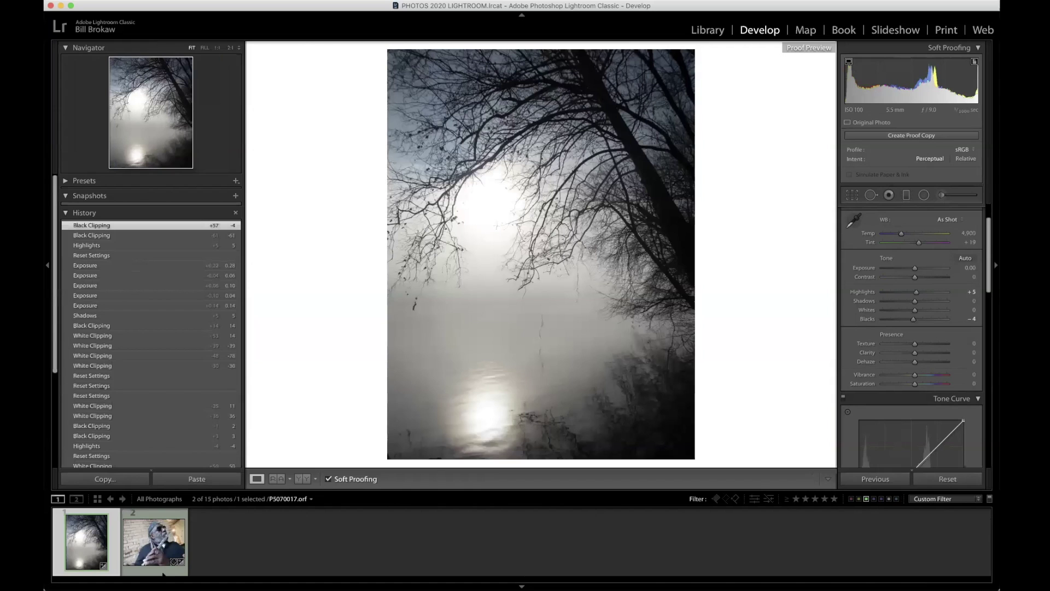
left_click(161, 550)
left_click(154, 541)
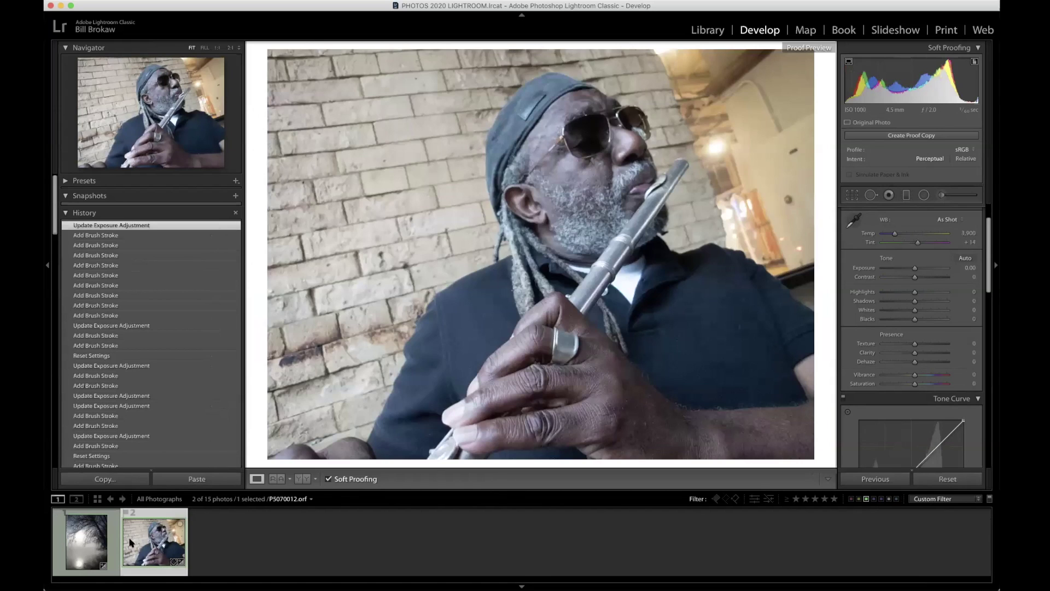
left_click(98, 546)
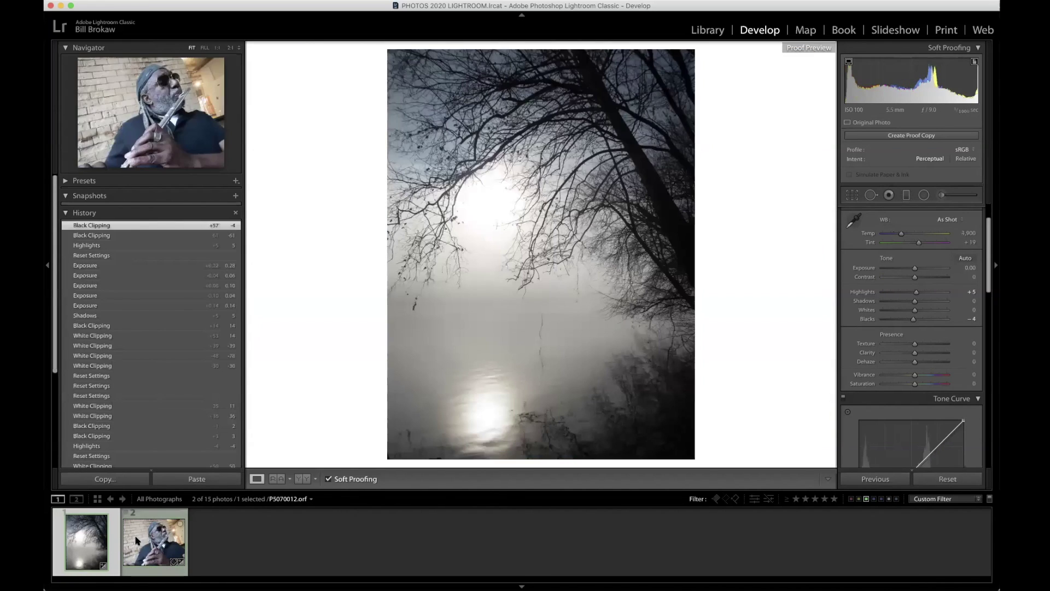
left_click(137, 541)
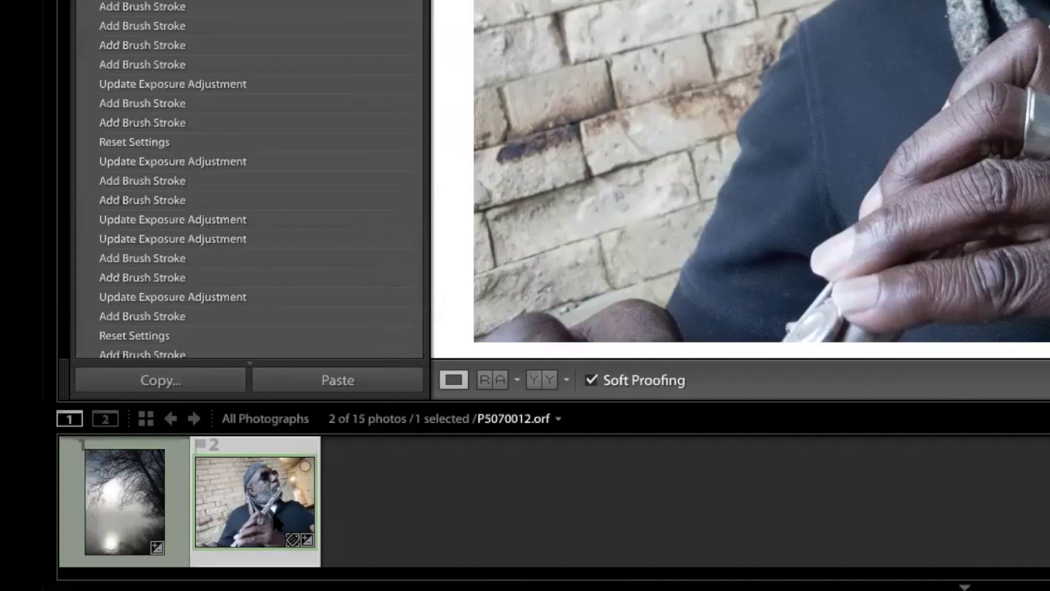
Step: Set the colour label of the flute photo and the tree photo to None
right_click(164, 550)
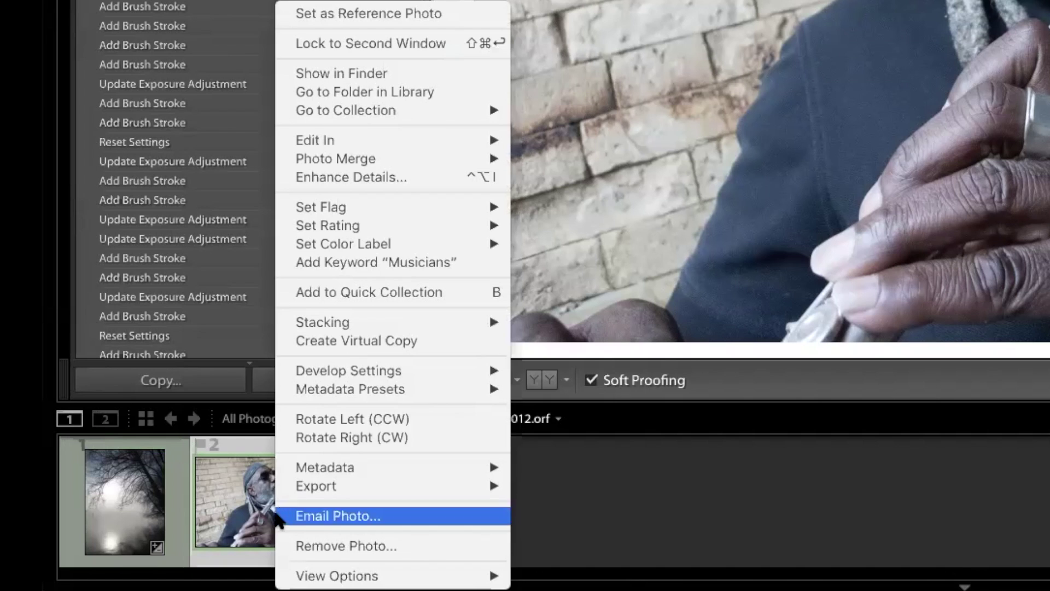
mouse_move(339, 371)
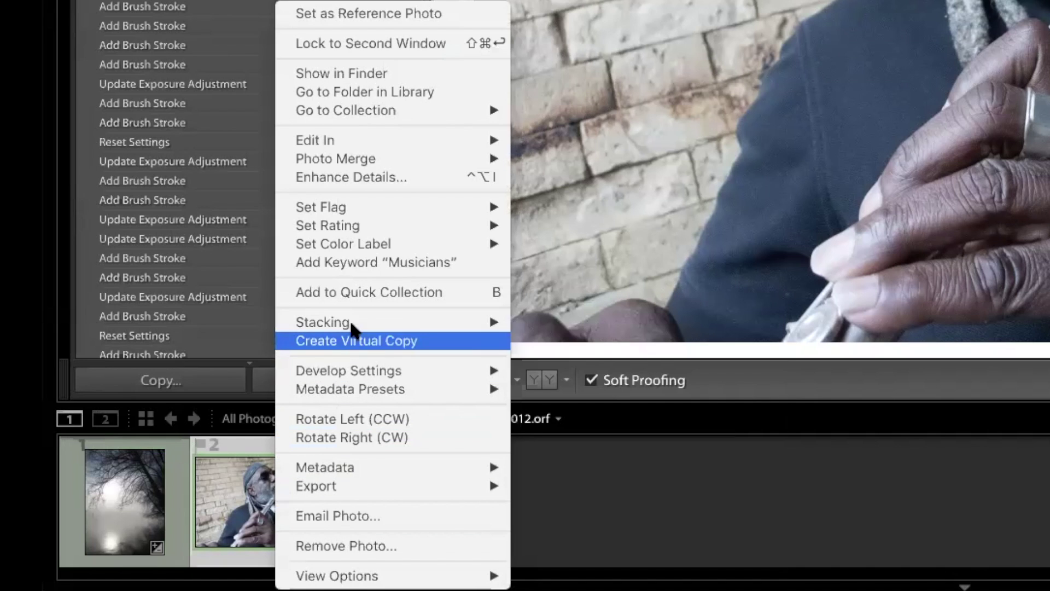
mouse_move(390, 245)
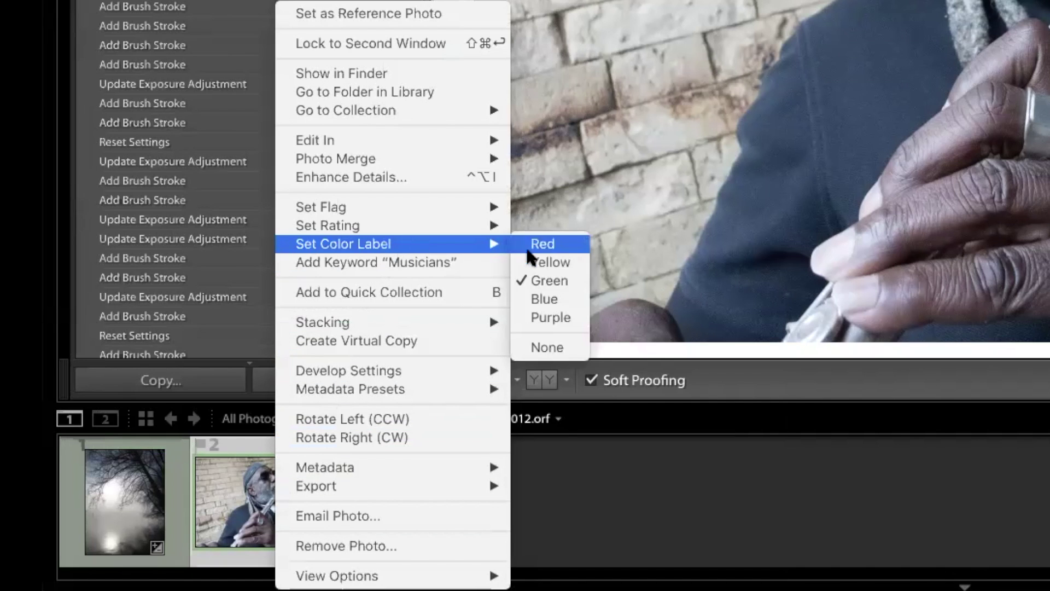
left_click(556, 349)
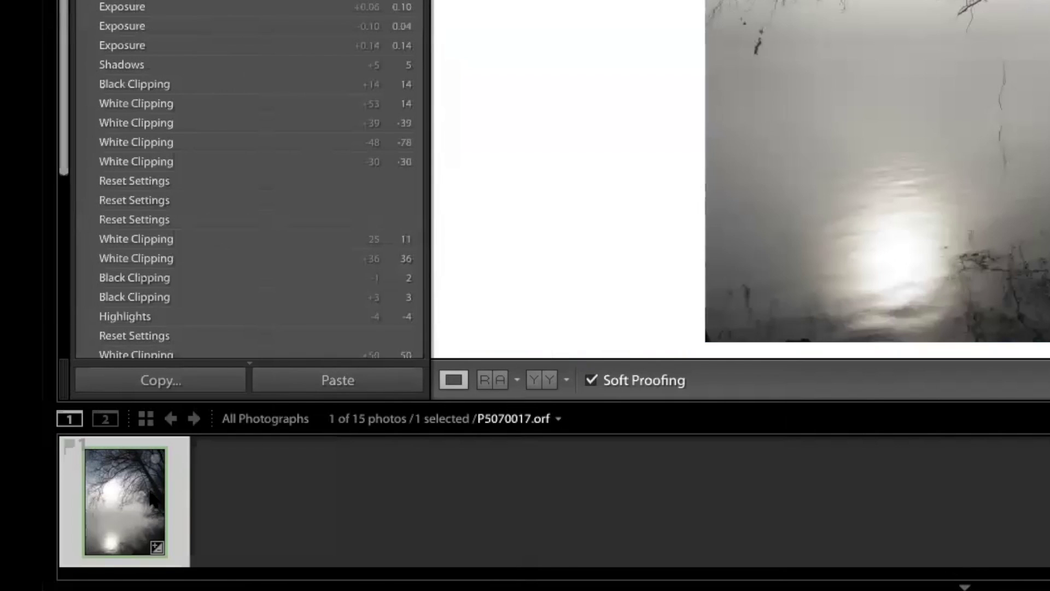
right_click(147, 495)
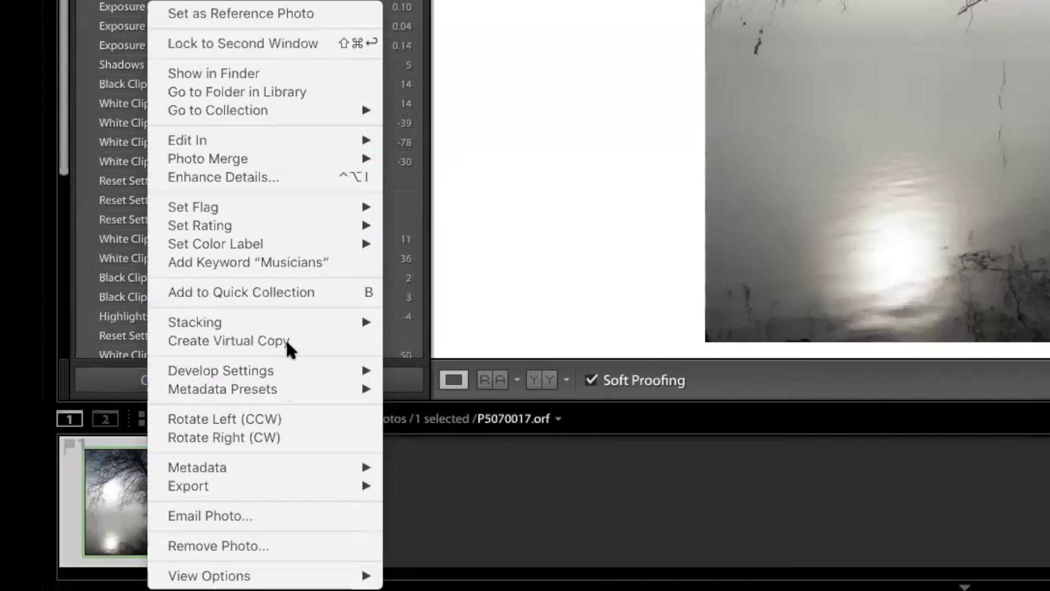
mouse_move(321, 248)
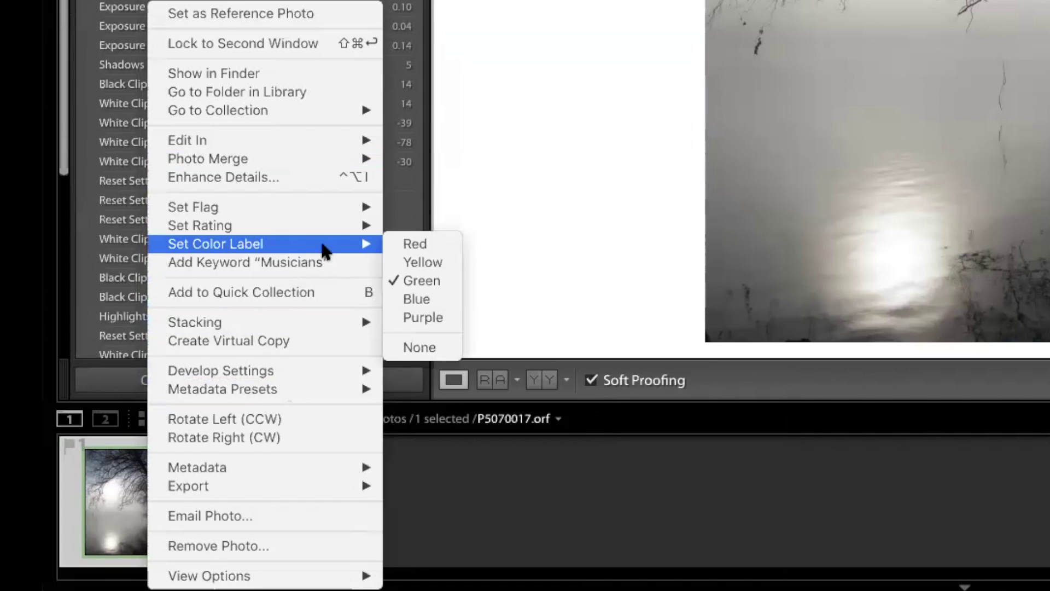
left_click(416, 346)
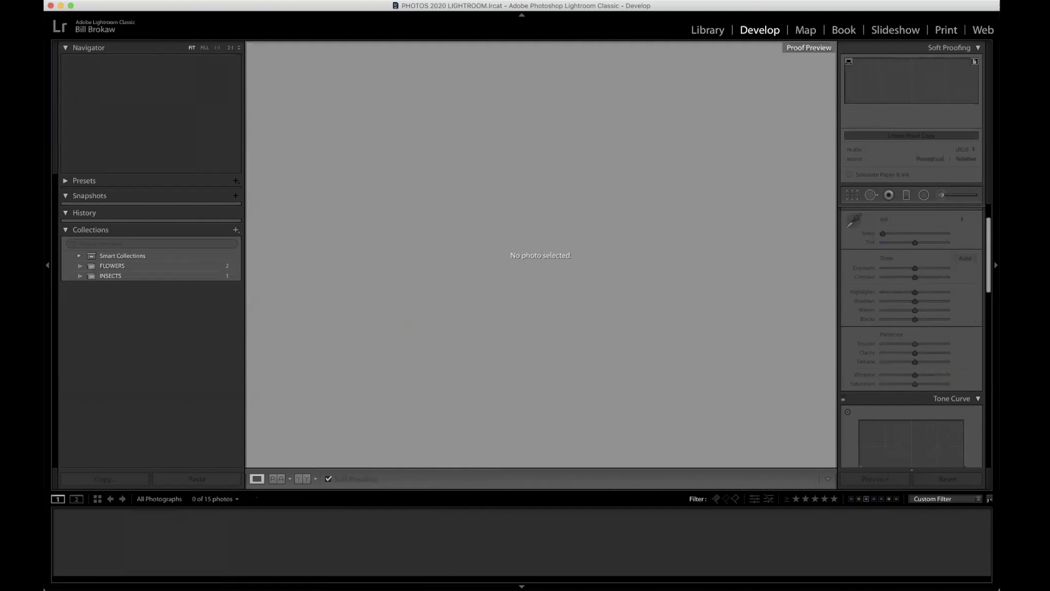
Step: Switch the filter to No Filter, then open and dismiss the dog photo's options
key("super+l")
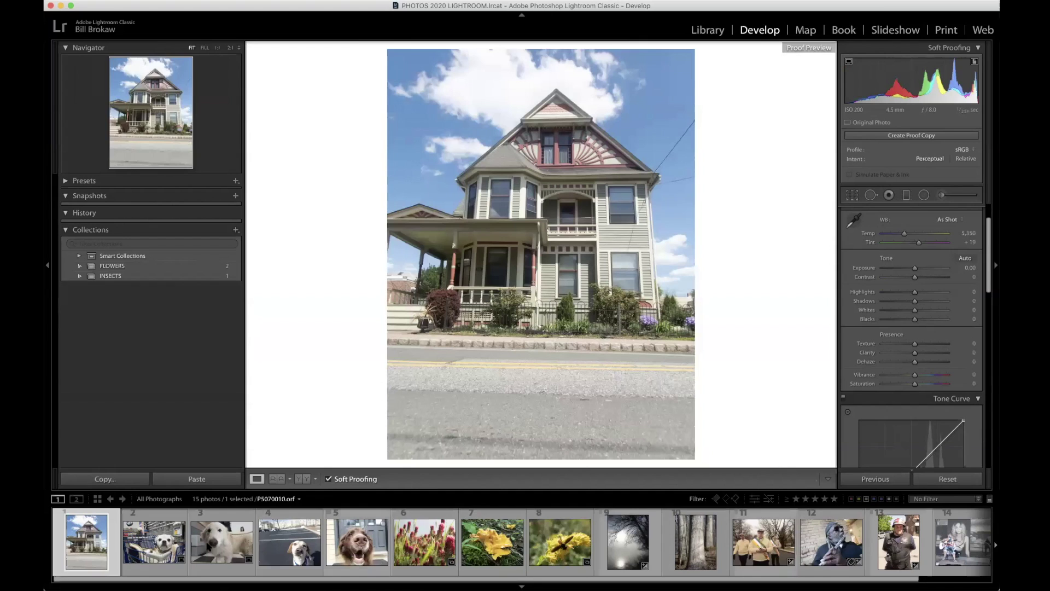
left_click(161, 545)
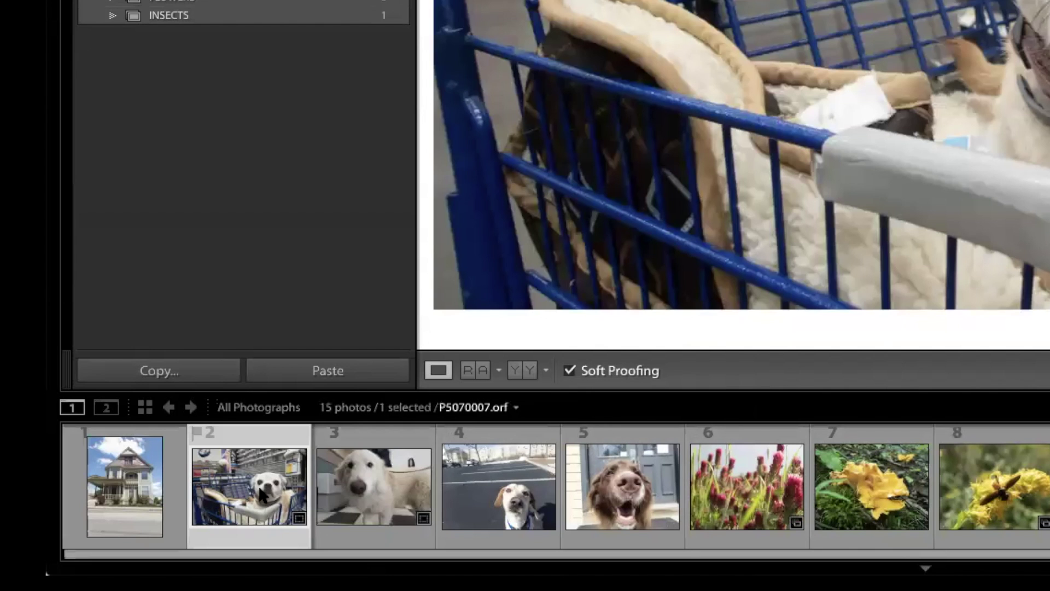
right_click(261, 495)
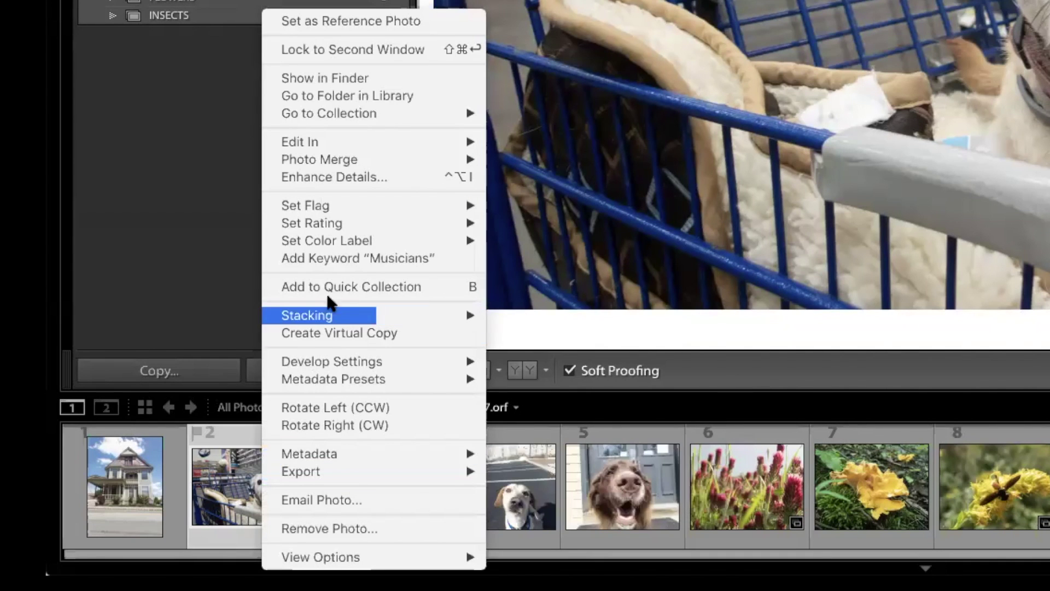
mouse_move(354, 224)
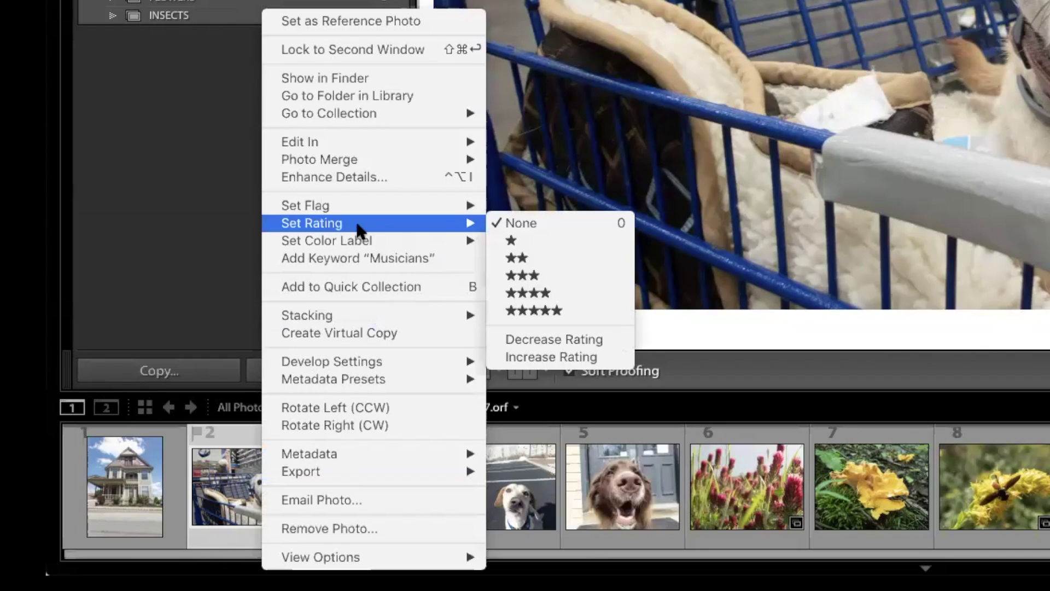
mouse_move(377, 249)
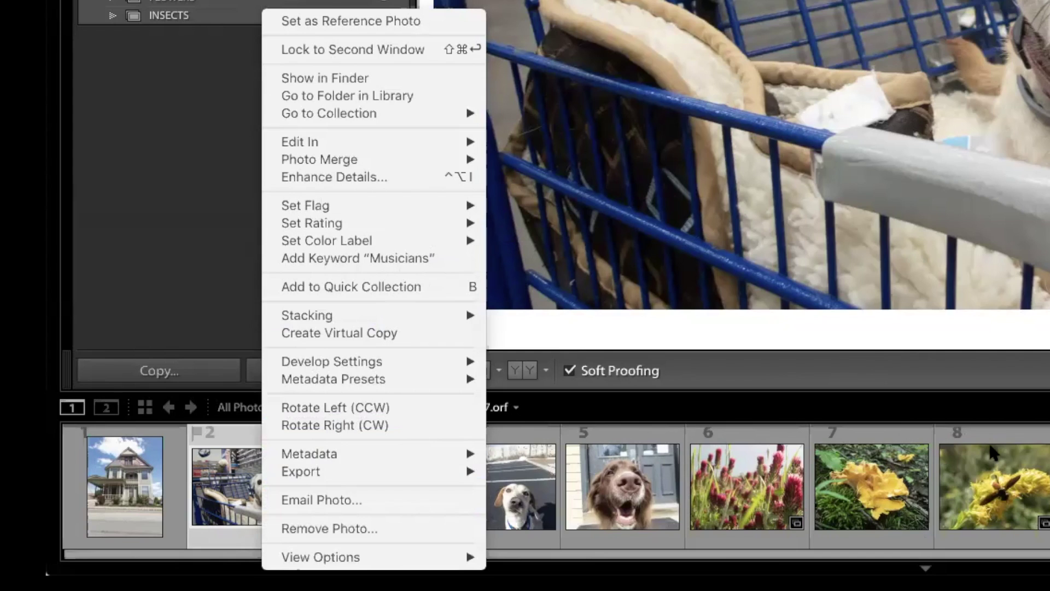
left_click(614, 536)
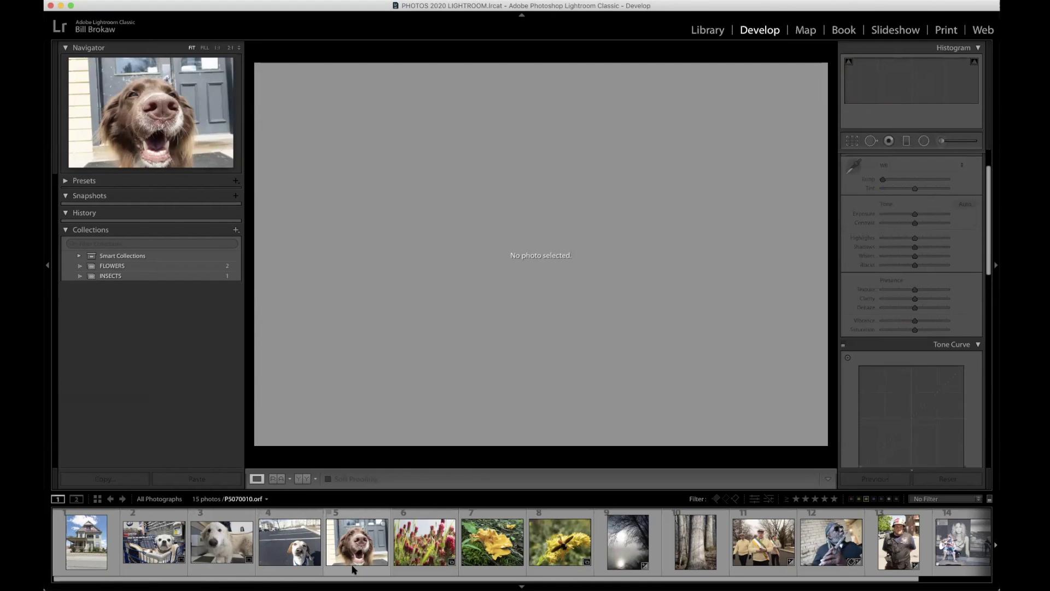
Step: Deselect everything, then load filmstrip thumbnail 9, P5070017.orf, into Develop
left_click(368, 570, "super")
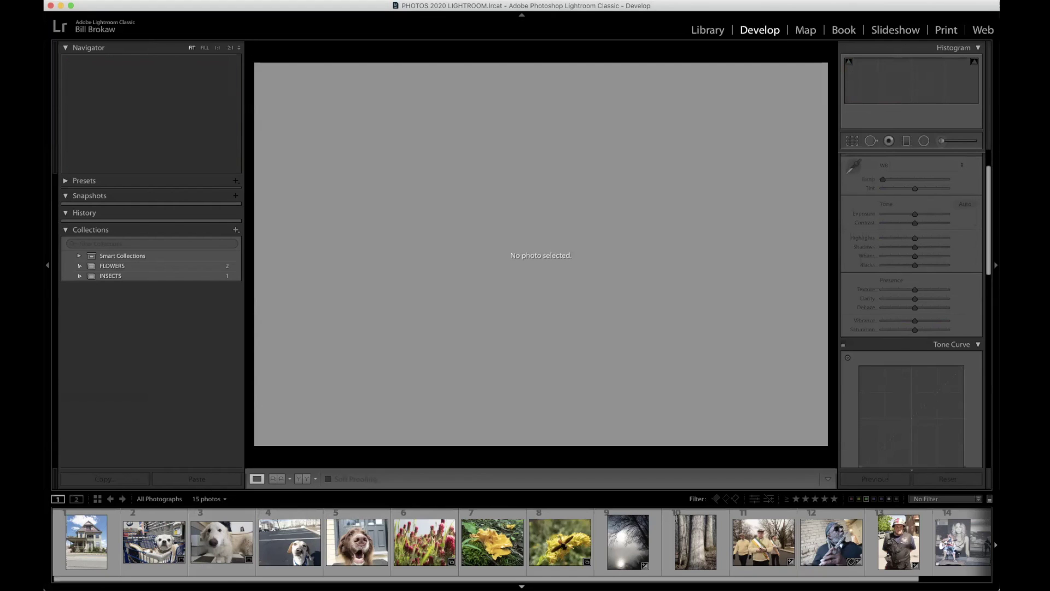
mouse_move(620, 557)
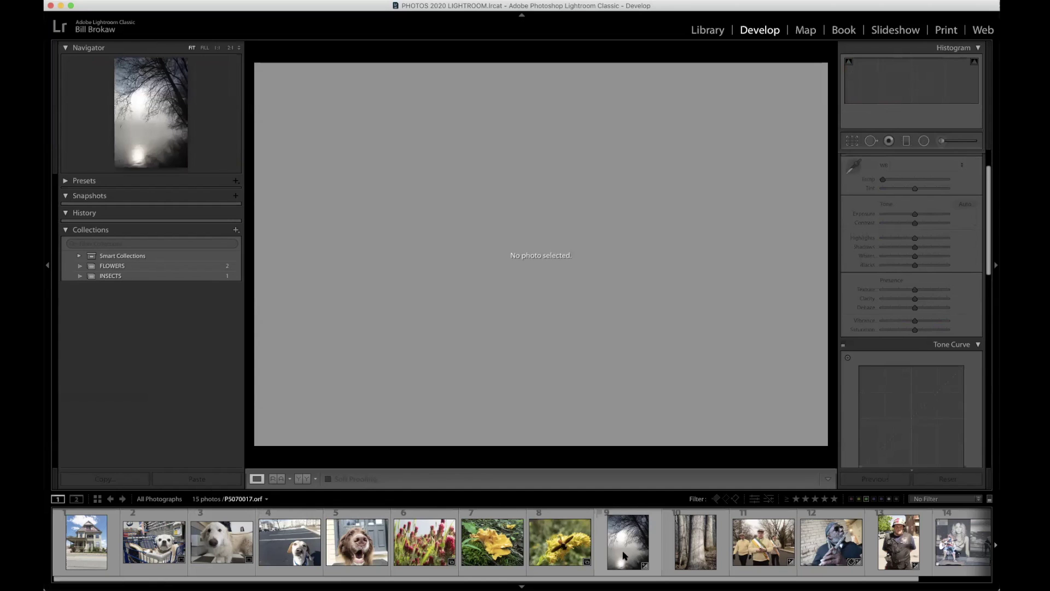
left_click(624, 555)
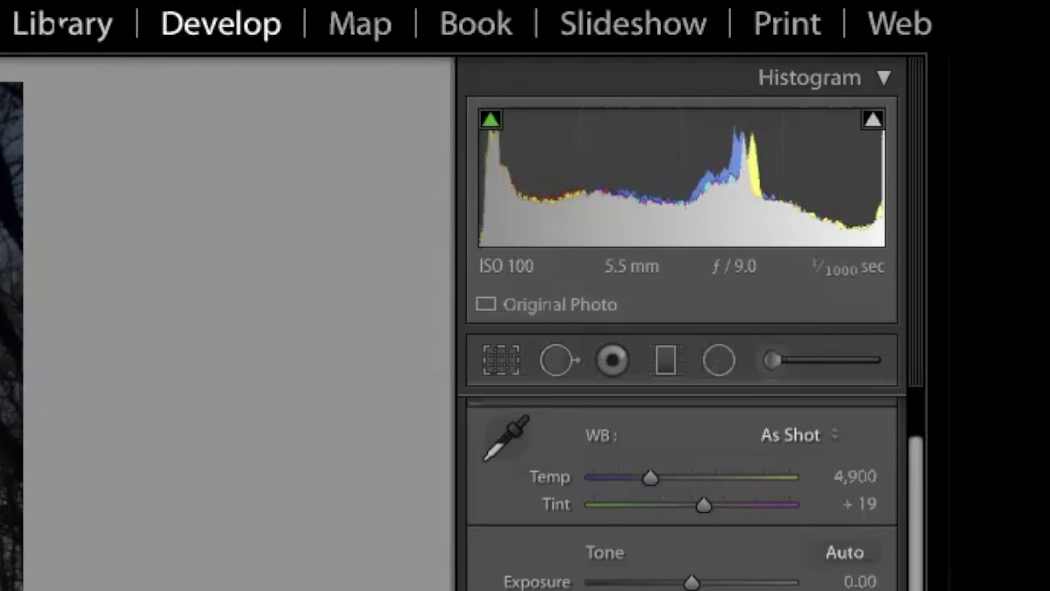
Step: Switch between Library and Develop, ending in Develop with the foggy tree photo at As Shot white balance
left_click(62, 21)
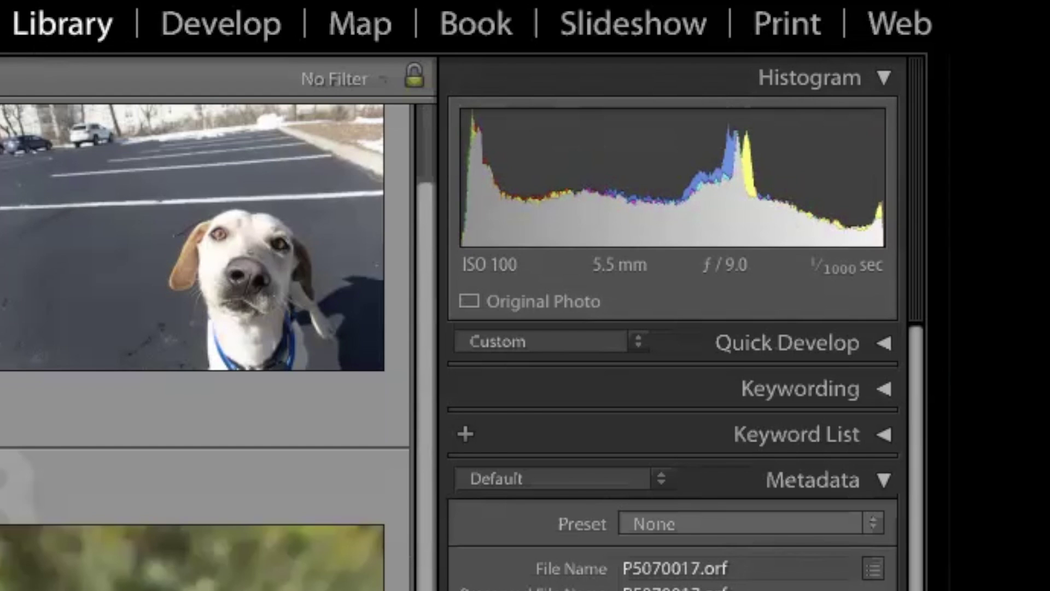
key("e")
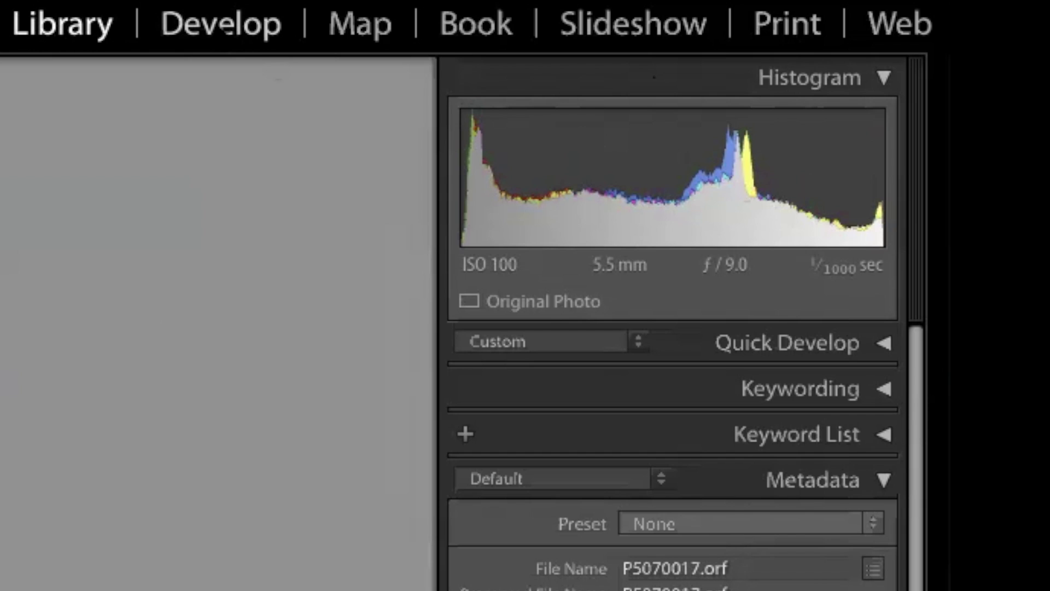
left_click(224, 27)
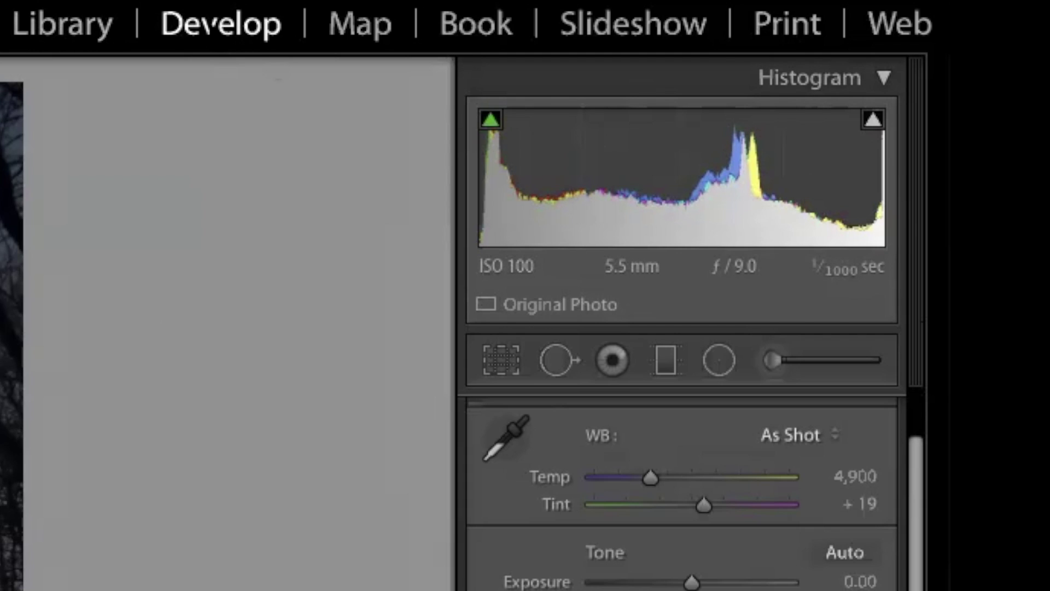
left_click(104, 34)
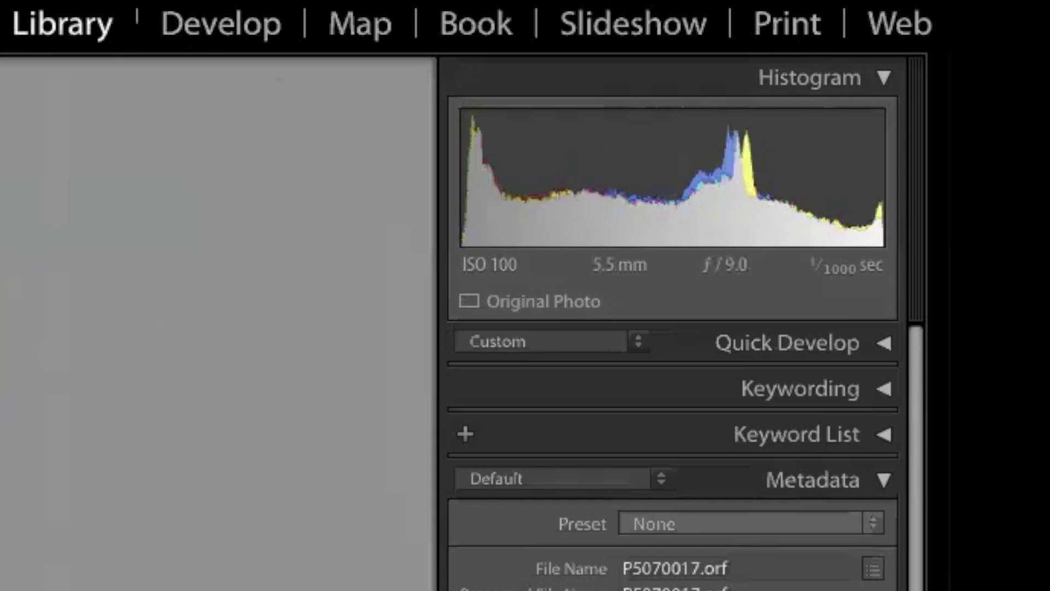
left_click(189, 26)
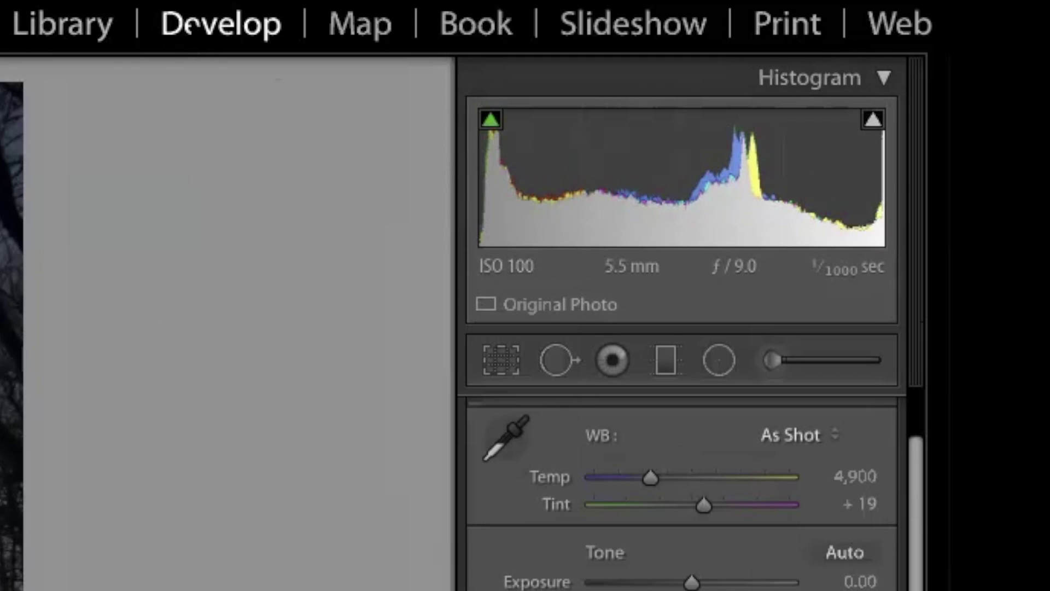
left_click(82, 52)
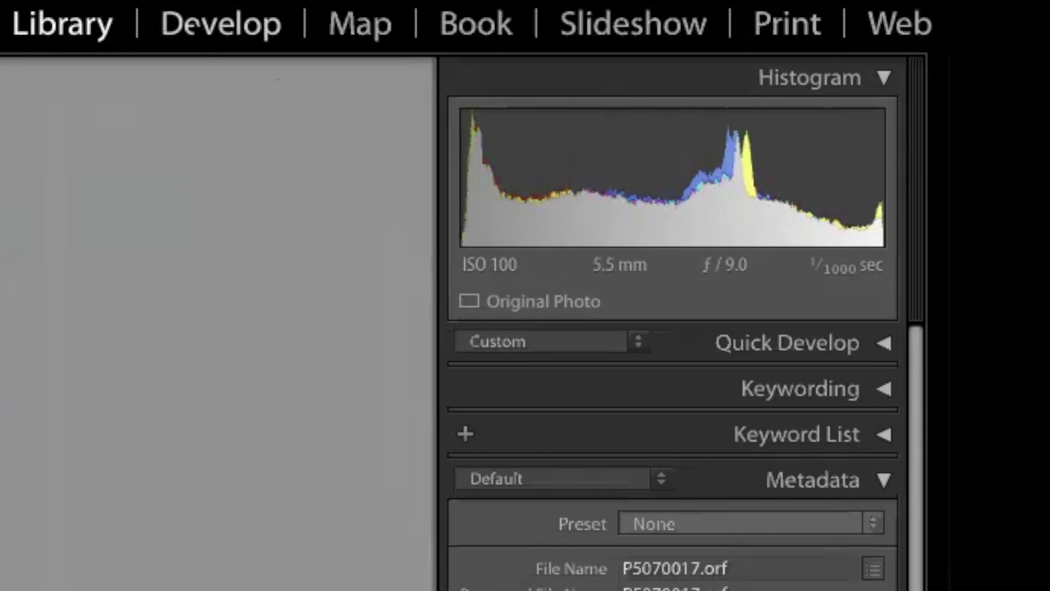
left_click(194, 27)
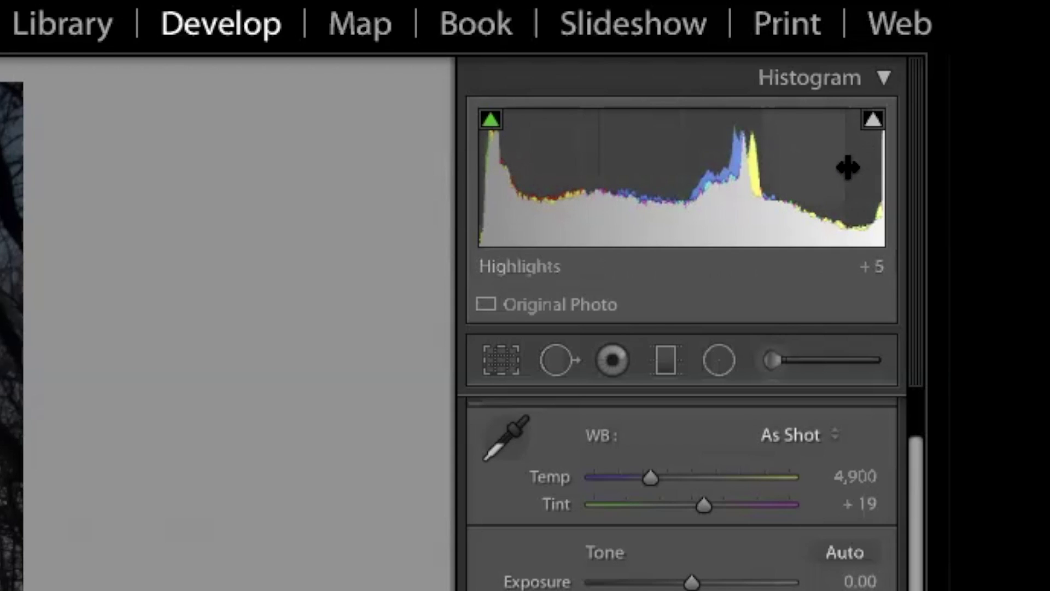
Step: Enable the shadow clipping warning and toggle the highlight clipping overlay to check the sun areas
left_click(492, 134)
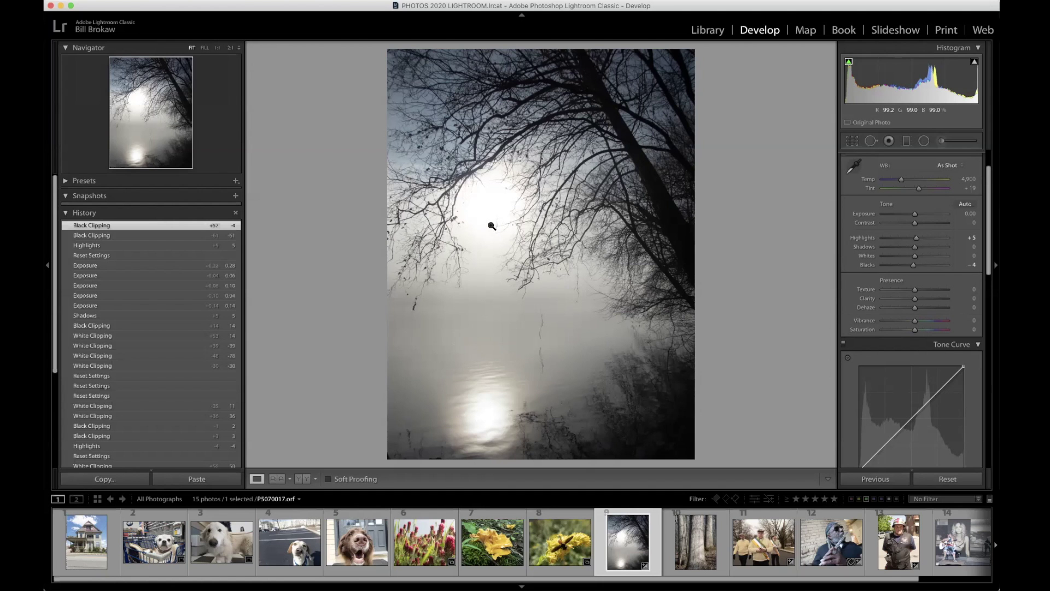
left_click(975, 64)
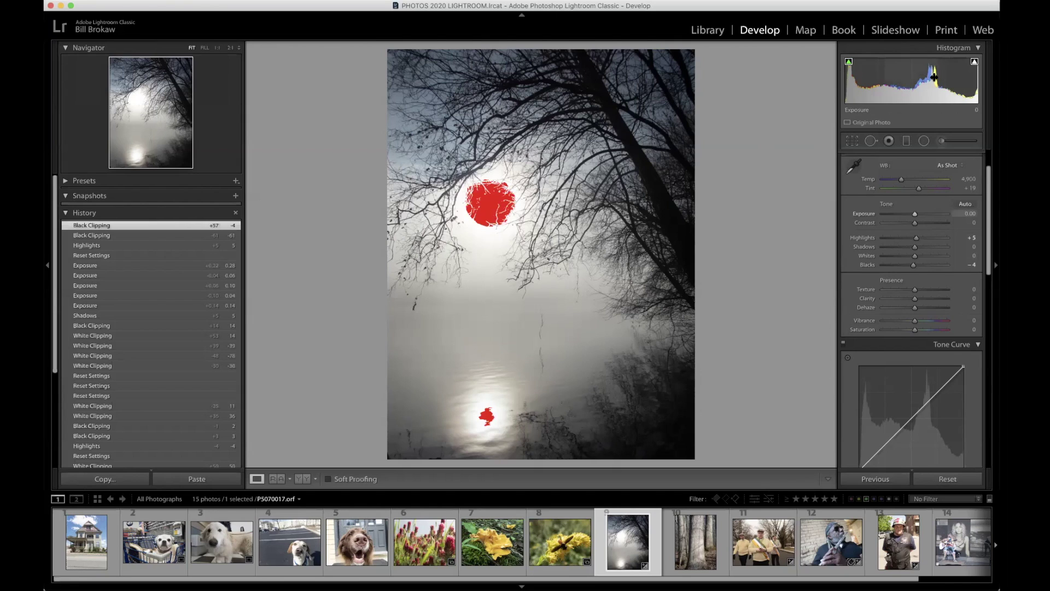
left_click(975, 63)
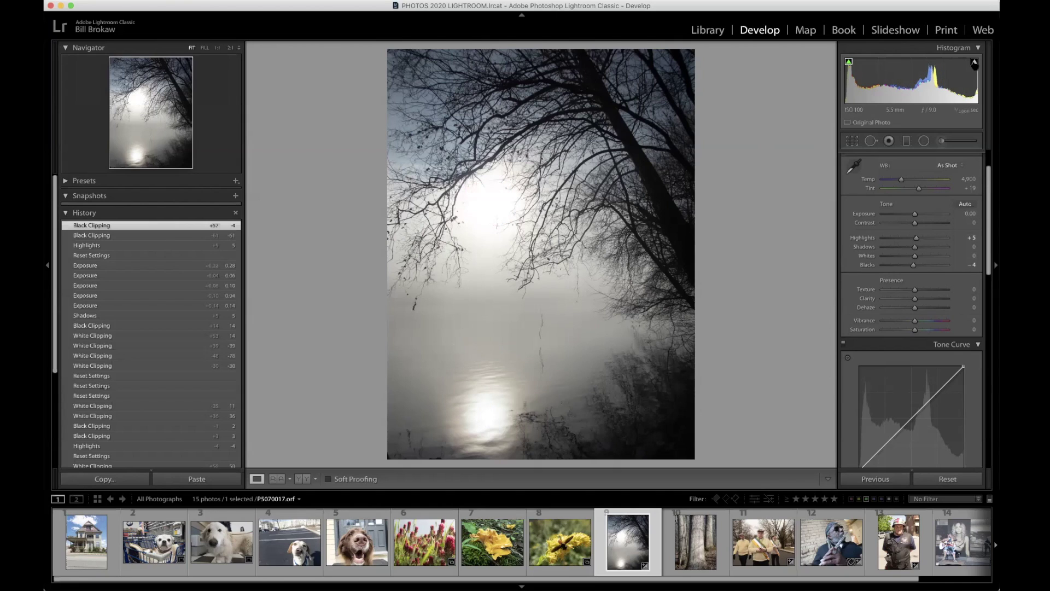
left_click(974, 63)
Step: At 1:1 and Fit zoom, swing Exposure bright then dark to −4.10, then reset all adjustments
left_click(651, 186)
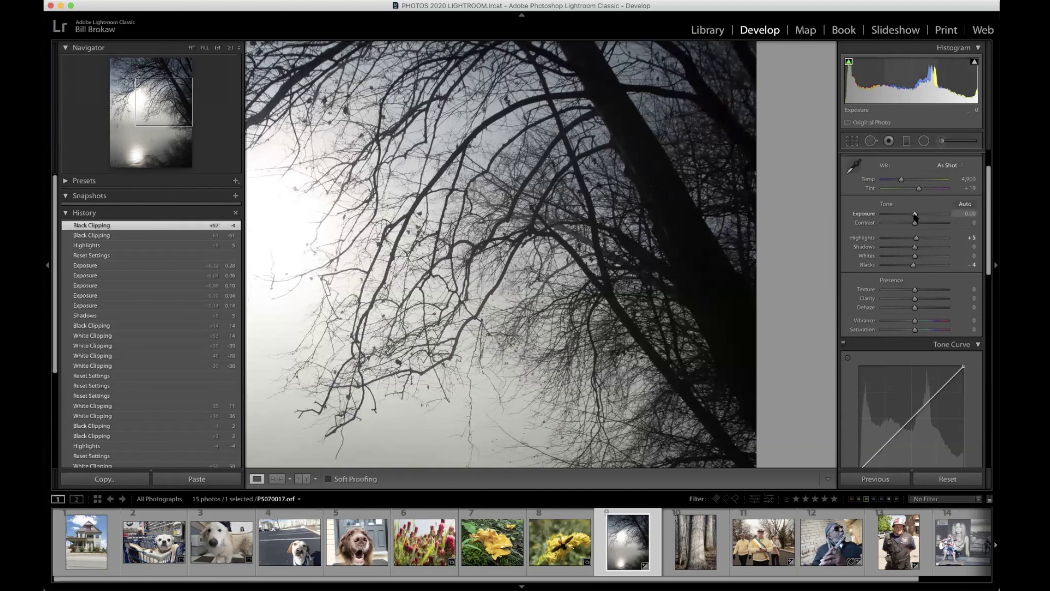
left_click_drag(916, 217, 934, 218)
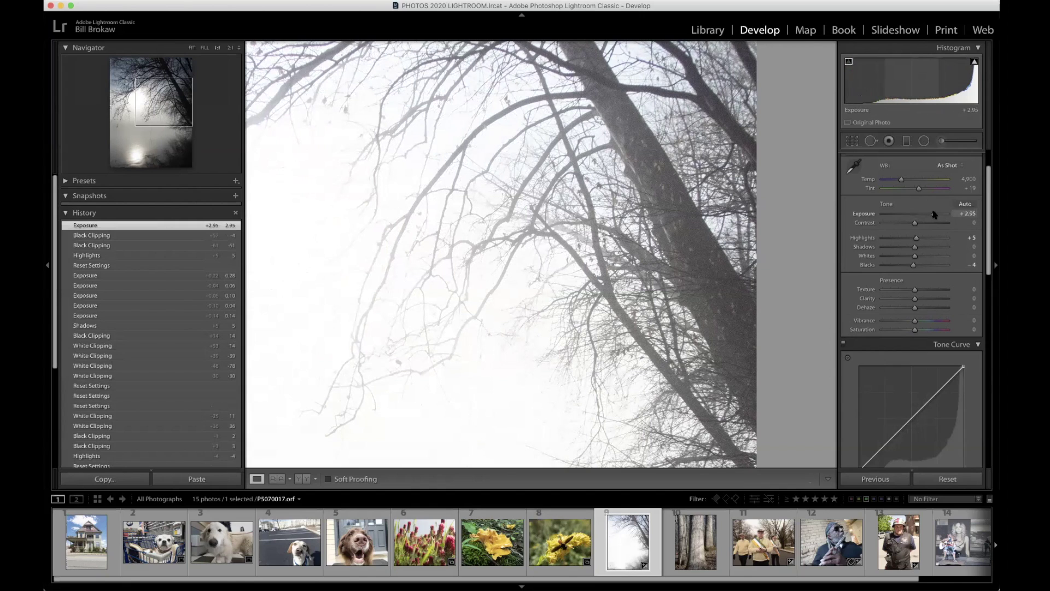
left_click_drag(935, 215, 910, 214)
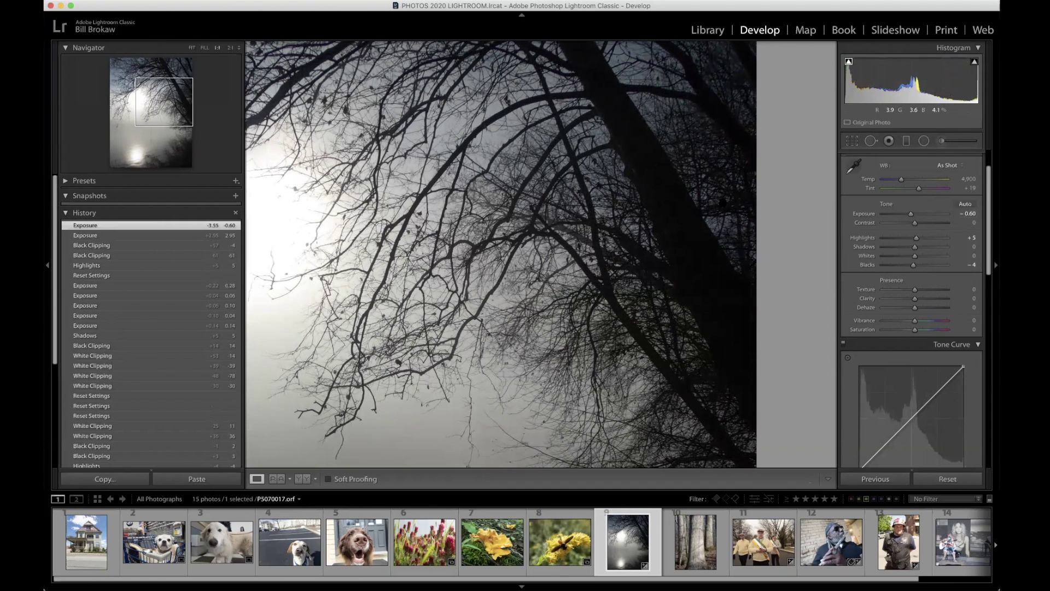
left_click(723, 202)
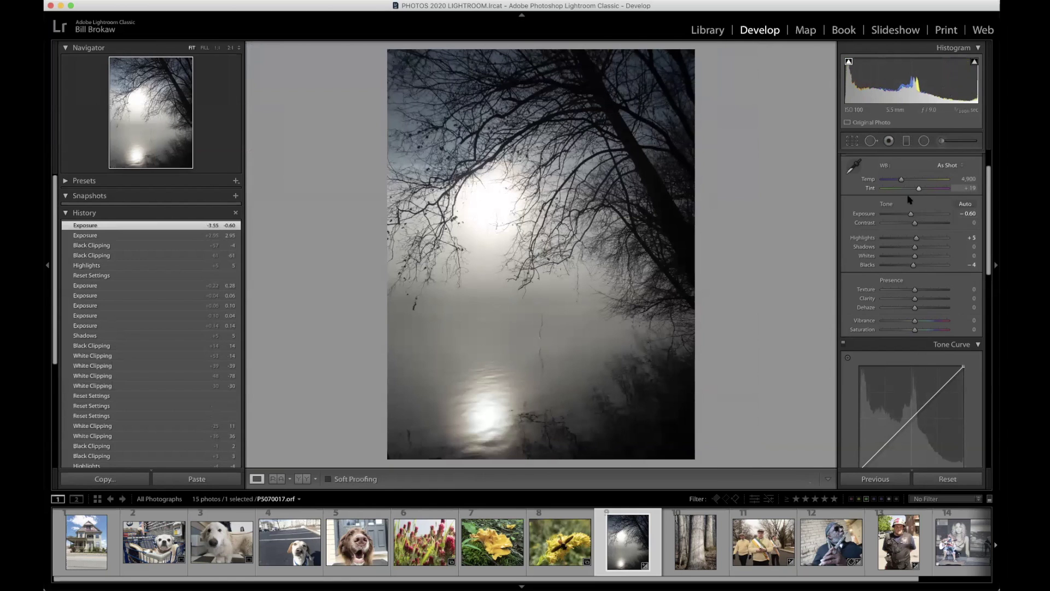
left_click_drag(911, 214, 897, 218)
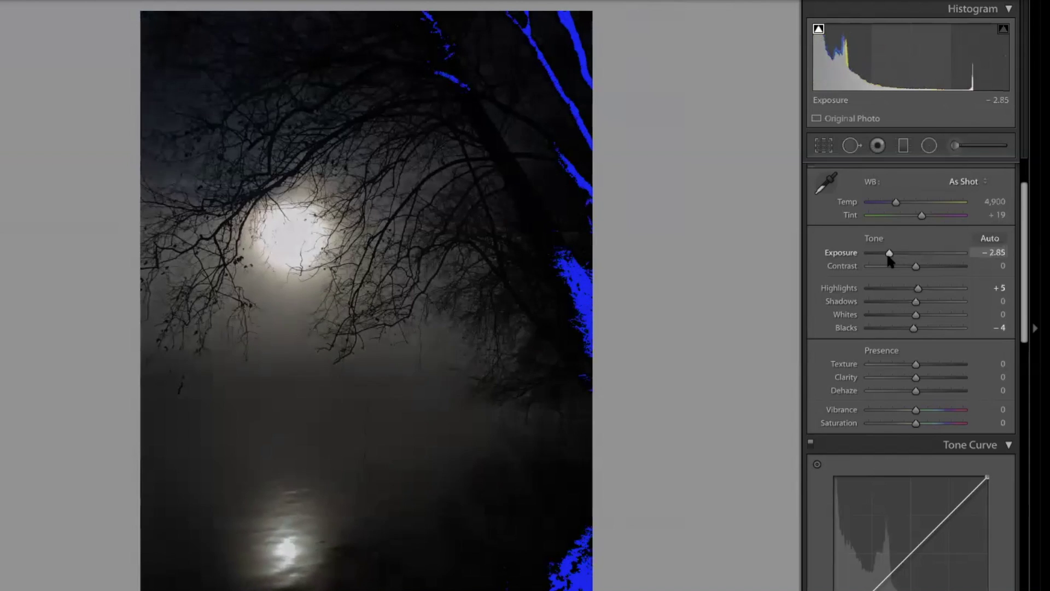
left_click_drag(888, 256, 876, 258)
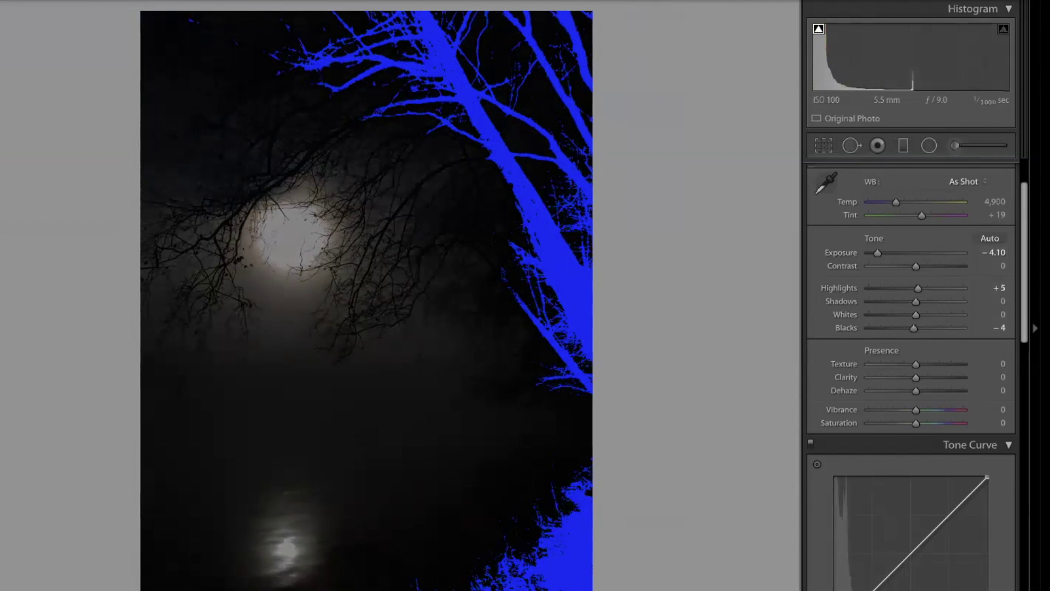
key("super+shift+r")
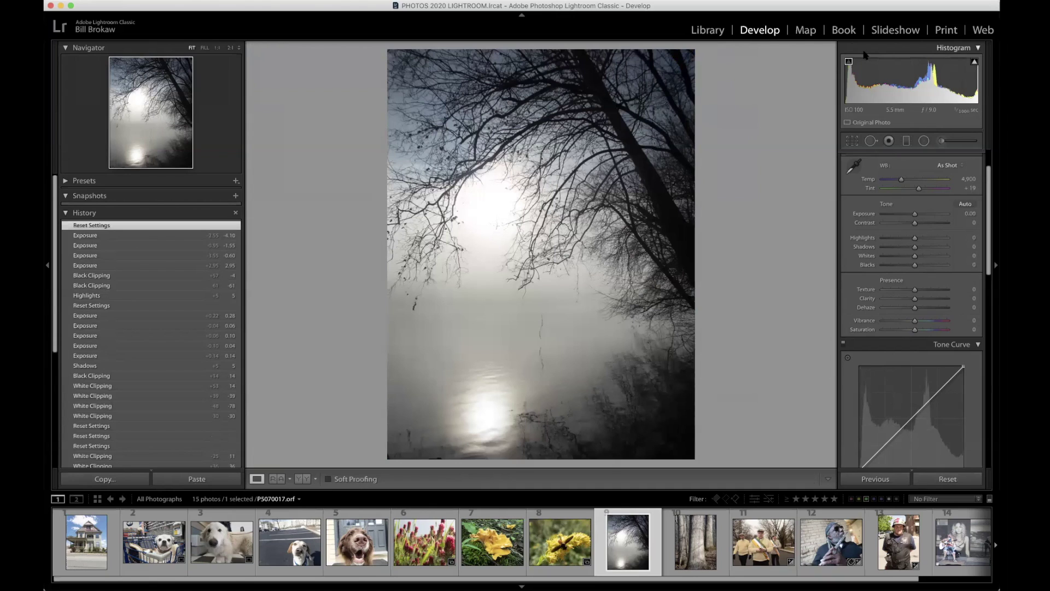
mouse_move(976, 65)
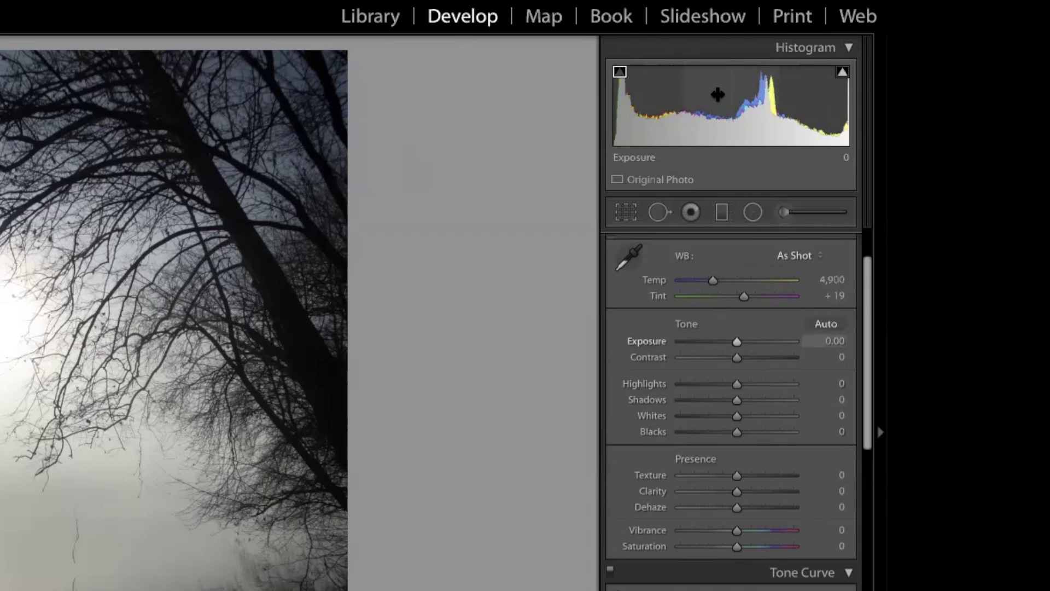
Step: Drag in the histogram's middle zone to brighten, fine-tuning Exposure to +0.10
left_click_drag(727, 104, 750, 104)
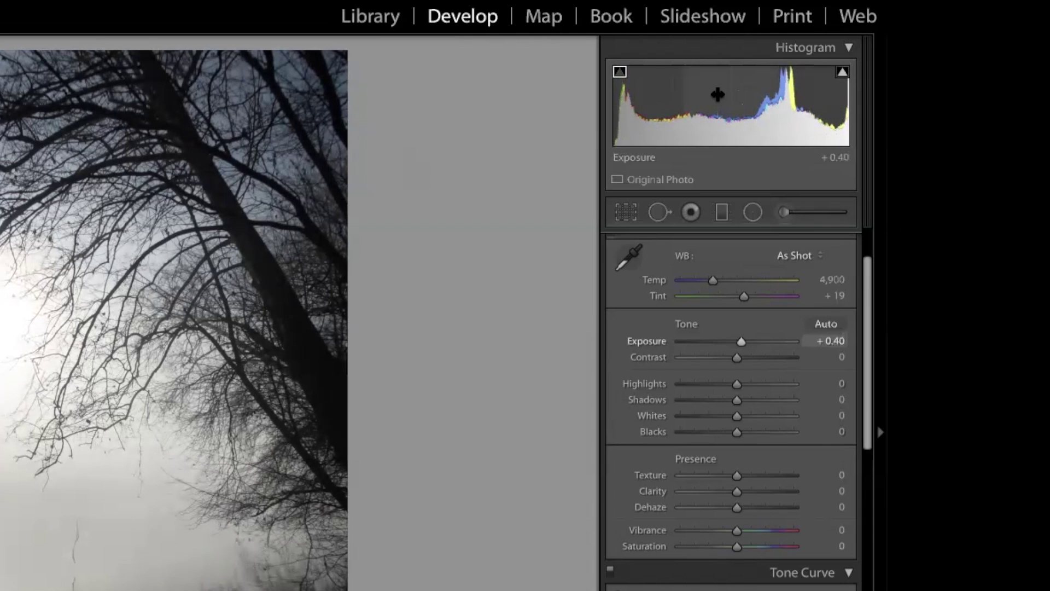
left_click_drag(741, 342, 738, 352)
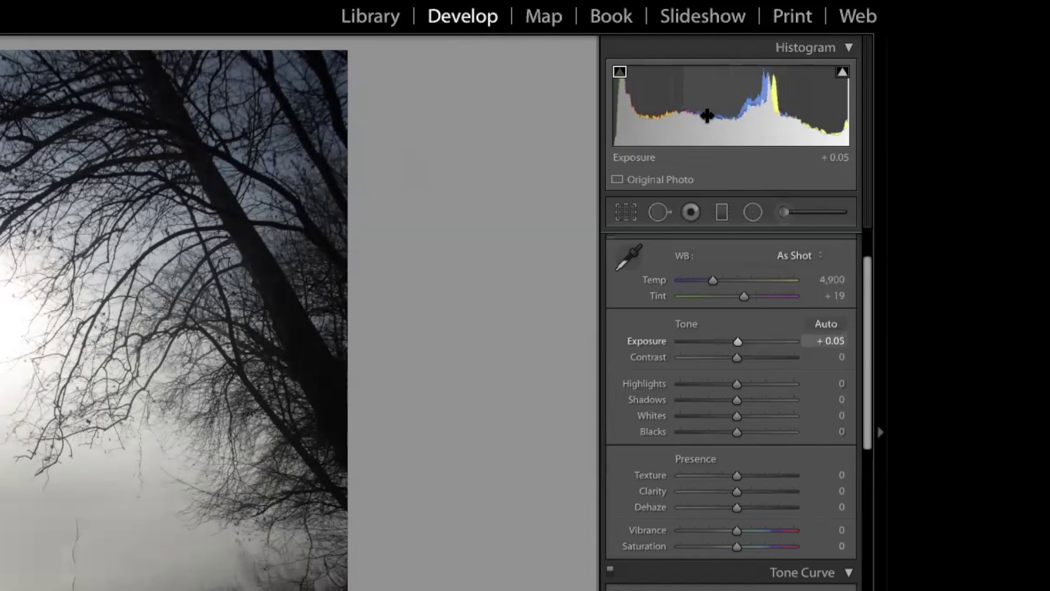
left_click_drag(737, 342, 738, 342)
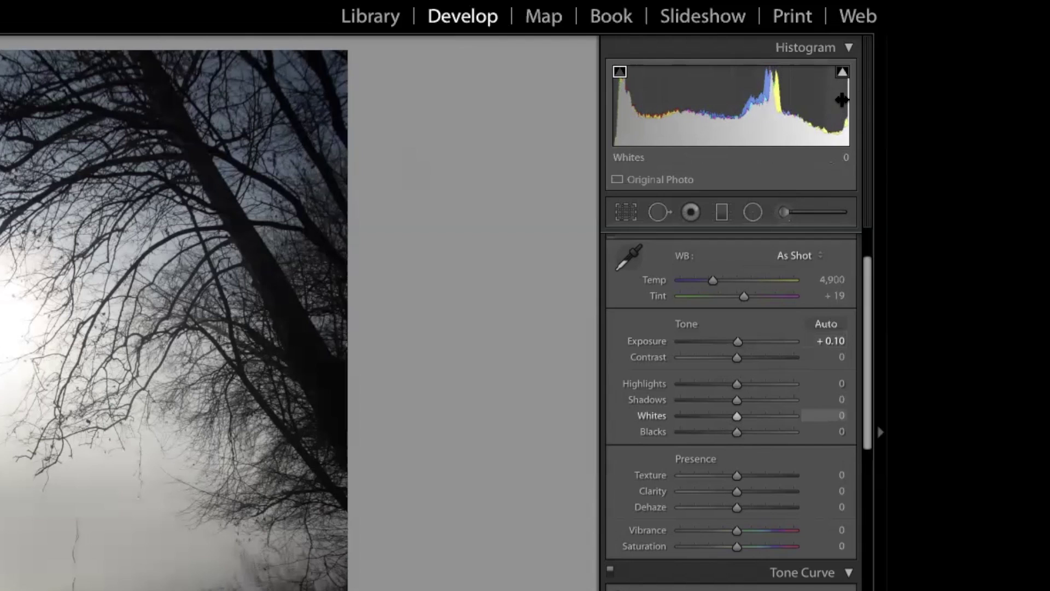
Step: Drag in the histogram to lower Whites to −24 and lift Blacks to +6
mouse_move(815, 104)
left_mouse_down()
mouse_move(778, 104)
mouse_move(815, 104)
mouse_move(797, 104)
left_mouse_up()
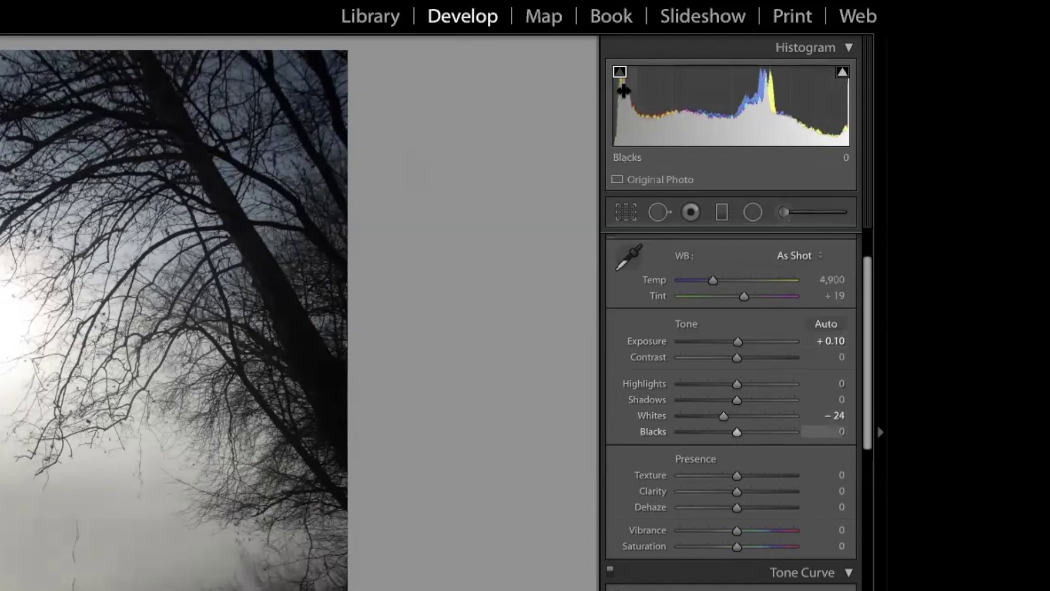
mouse_move(629, 103)
left_mouse_down()
mouse_move(674, 104)
mouse_move(623, 104)
mouse_move(655, 104)
mouse_move(634, 104)
left_mouse_up()
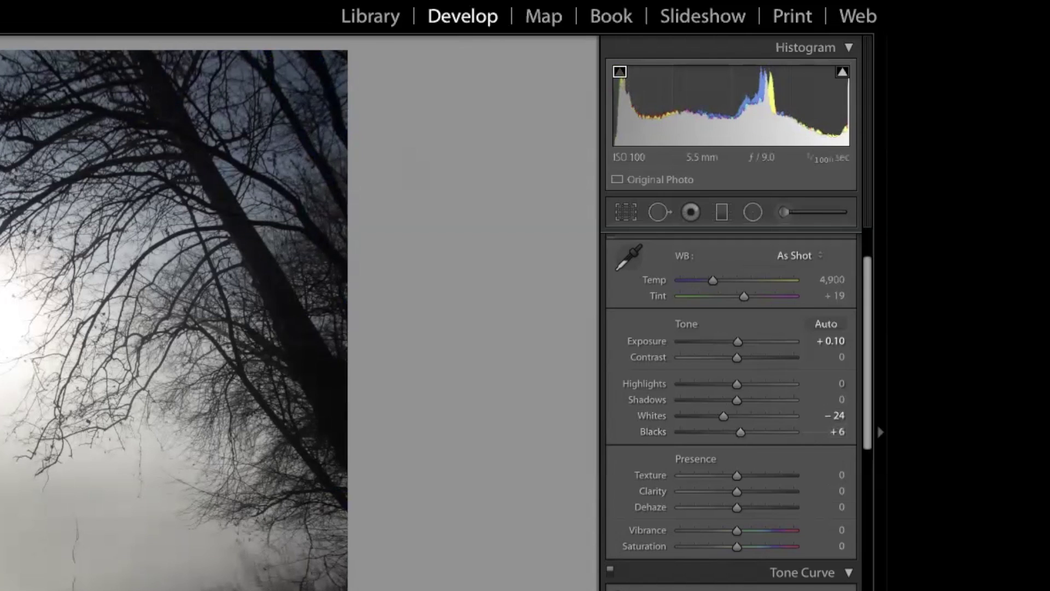
key("ctrl+shift+r")
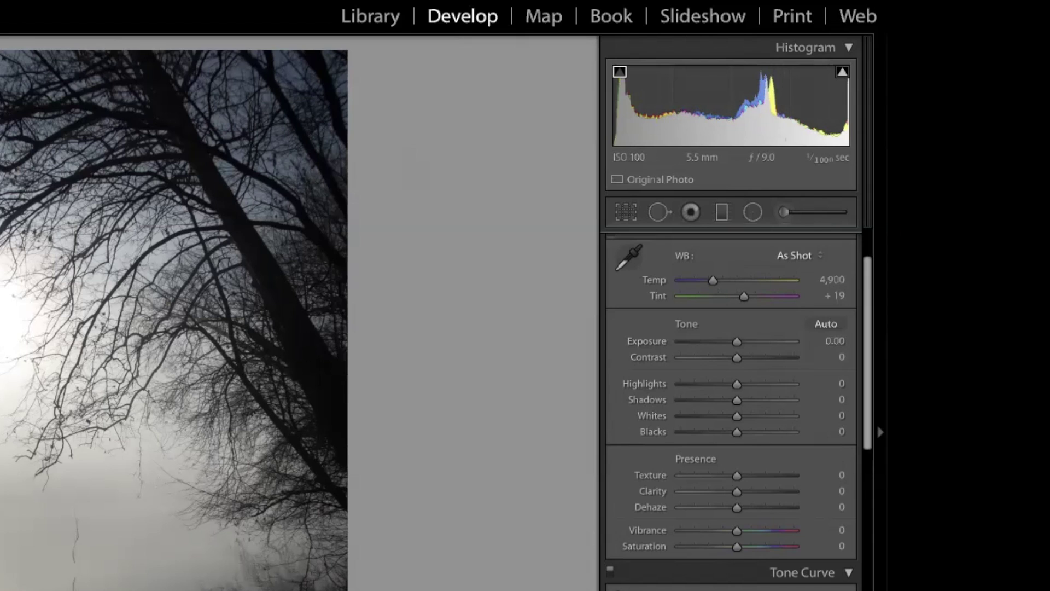
left_click(890, 542)
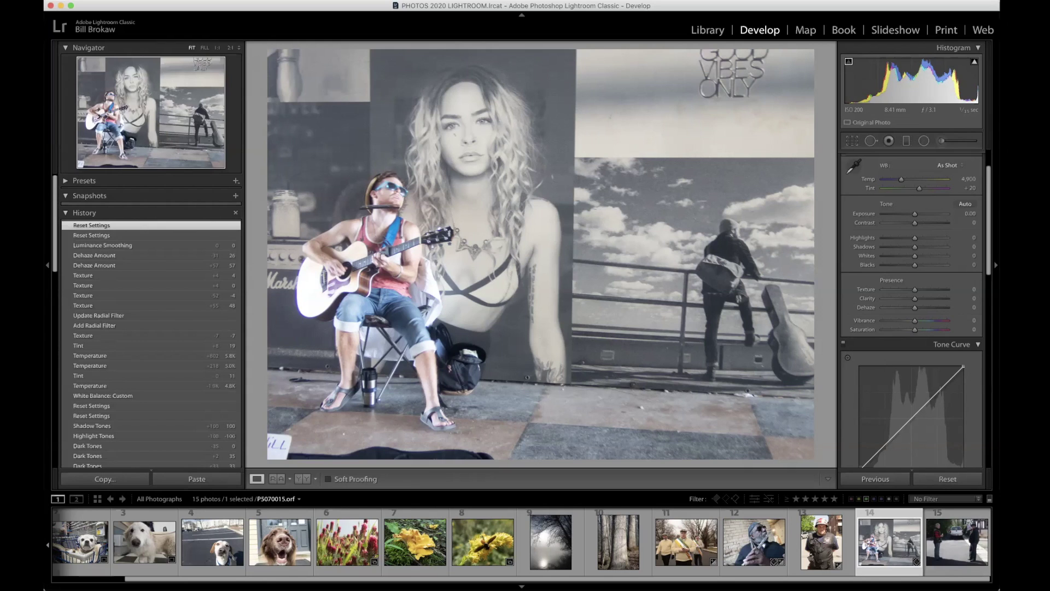
Step: Pick up the White Balance Selector in the Basic panel for the busker photo
left_click(854, 166)
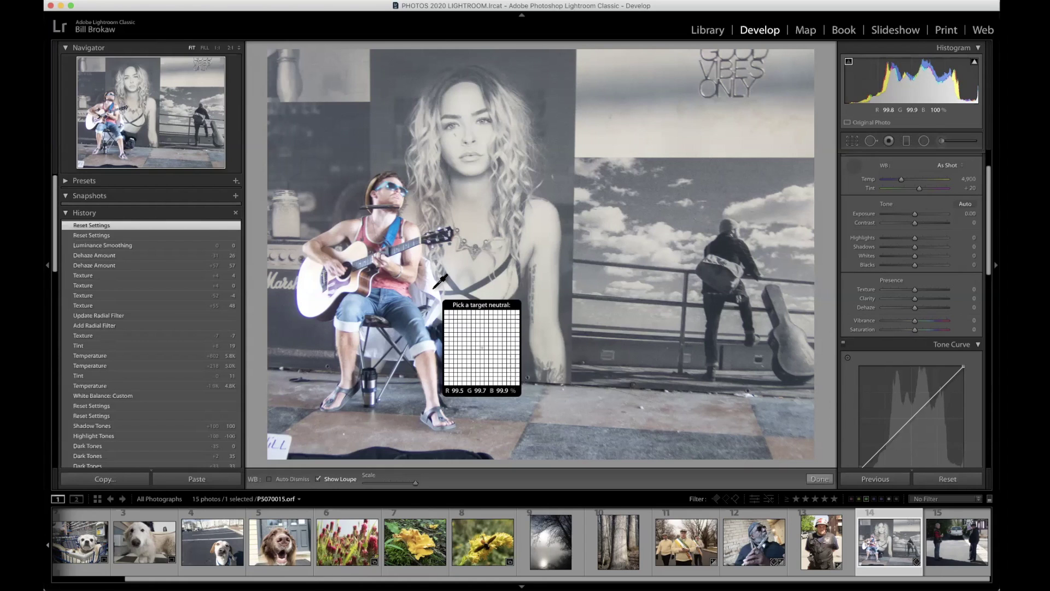
Step: Sample a too-bright spot, then a darker neutral area to set a custom white balance
left_click(435, 286)
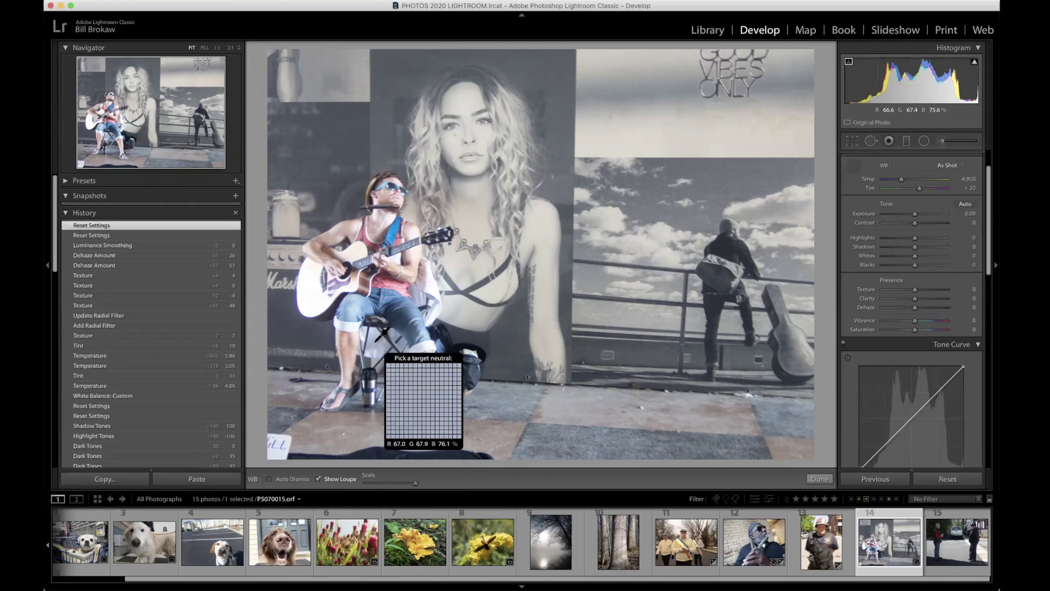
left_click(376, 340)
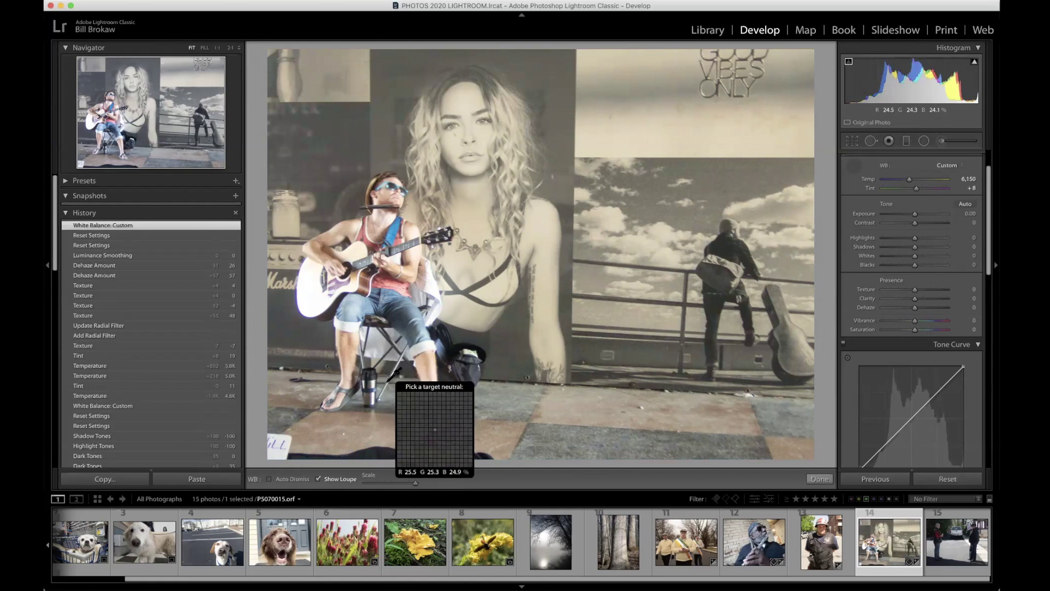
Step: Resample white balance from a neutral grey, then lower Temp toward 6,000 in its value field
left_click(372, 375)
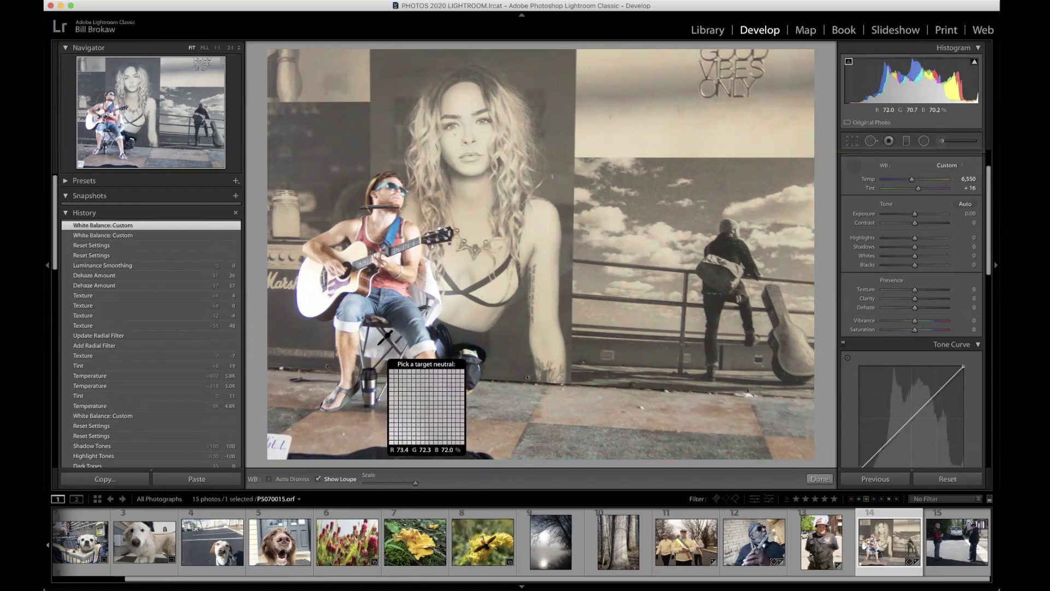
left_click(381, 343)
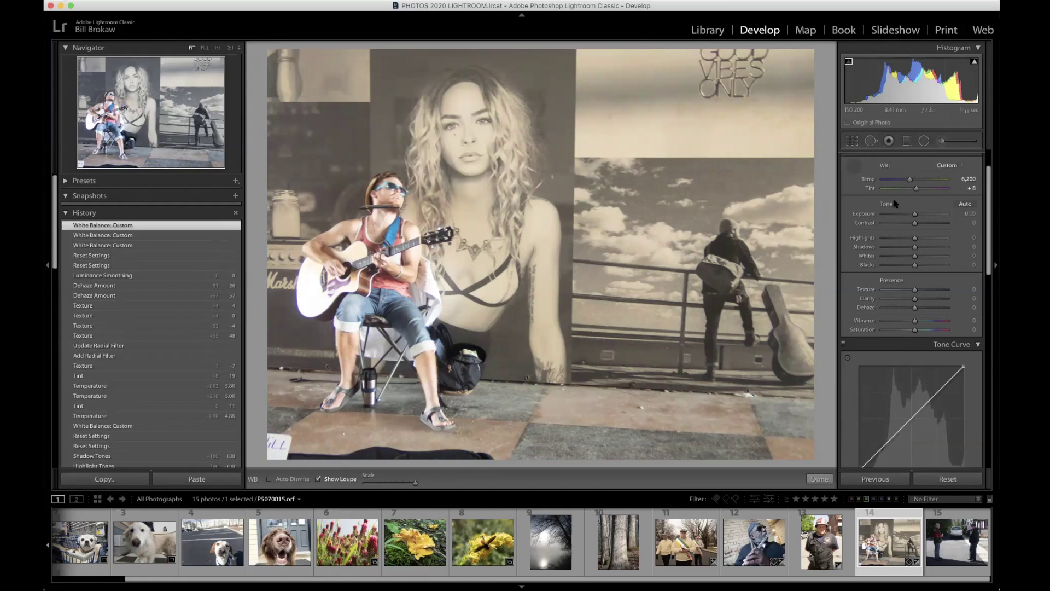
left_click(967, 179)
left_click(967, 179)
key("Down")
Step: Commit Temp at 6,000 and nudge Tint up to +14
left_click(967, 188)
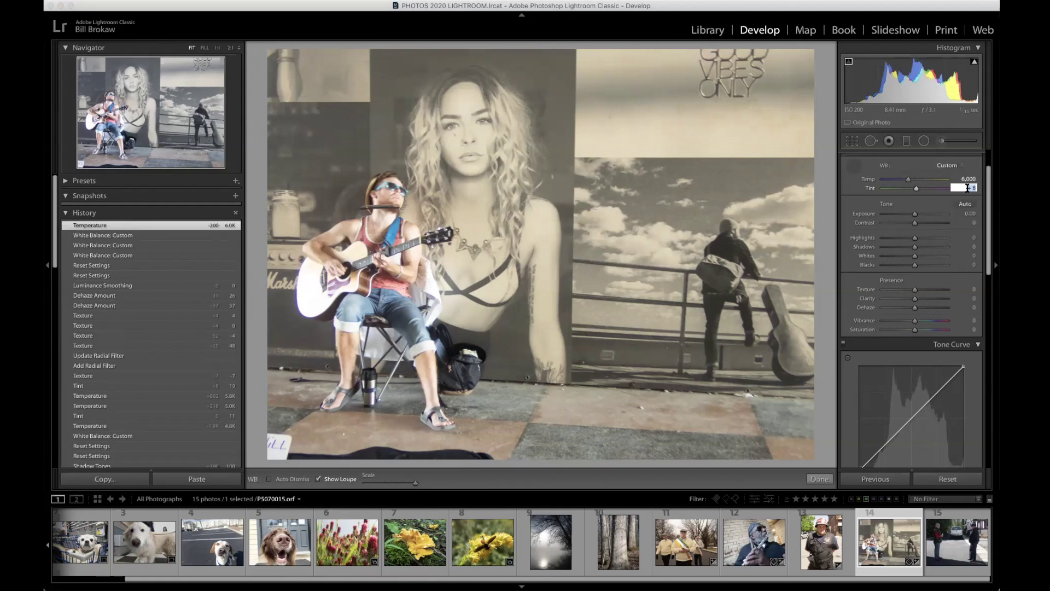
key("Up")
key("Up")
key("Up")
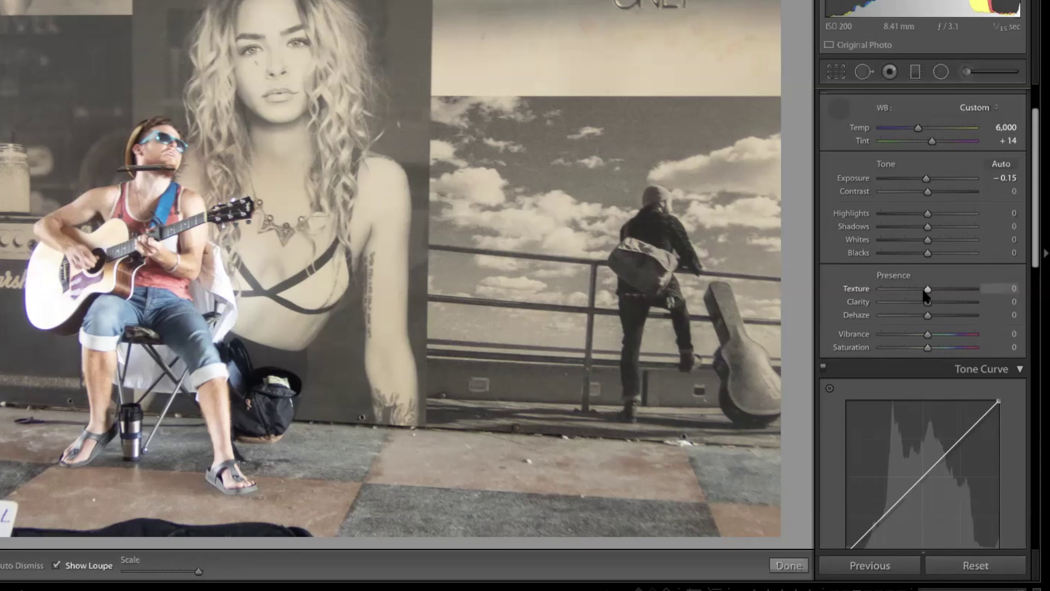
Step: Activate the White Balance Selector with W to sample a neutral point
key("w")
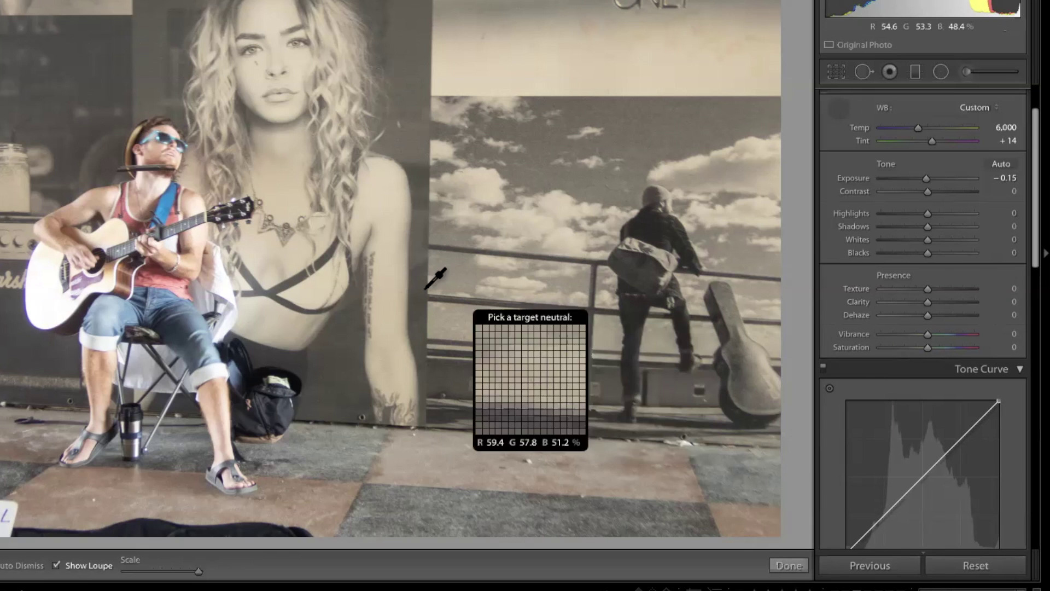
Step: Drop the eyedropper, zoom in on the guitarist, pan to the poster woman's face, and raise Texture
left_click(832, 113)
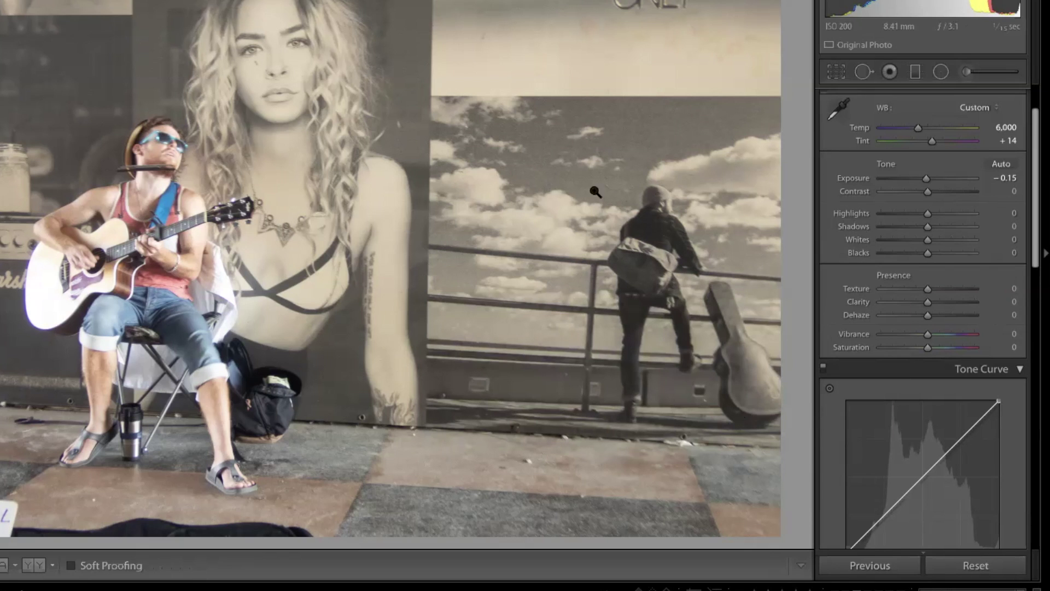
left_click(166, 243)
left_click_drag(189, 214, 291, 279)
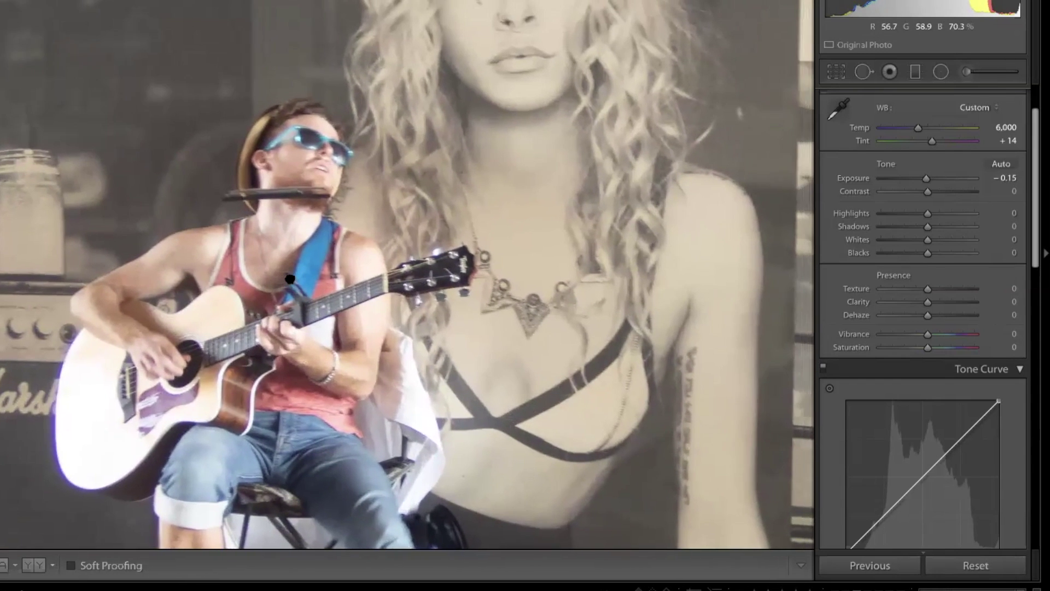
left_click_drag(366, 251, 338, 247)
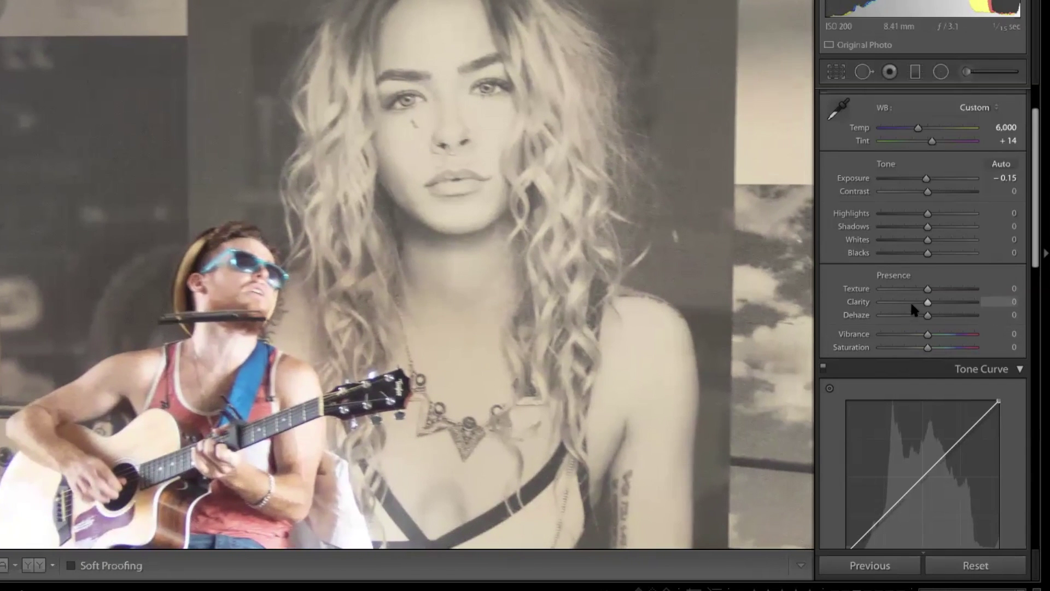
mouse_move(928, 295)
left_mouse_down()
mouse_move(990, 298)
mouse_move(870, 288)
mouse_move(943, 289)
mouse_move(927, 289)
left_mouse_up()
Step: Raise Clarity, frame the guitarist in the close-up, push Clarity to +100, then settle at +75
mouse_move(925, 299)
left_mouse_down()
mouse_move(973, 304)
mouse_move(900, 305)
mouse_move(940, 307)
left_mouse_up()
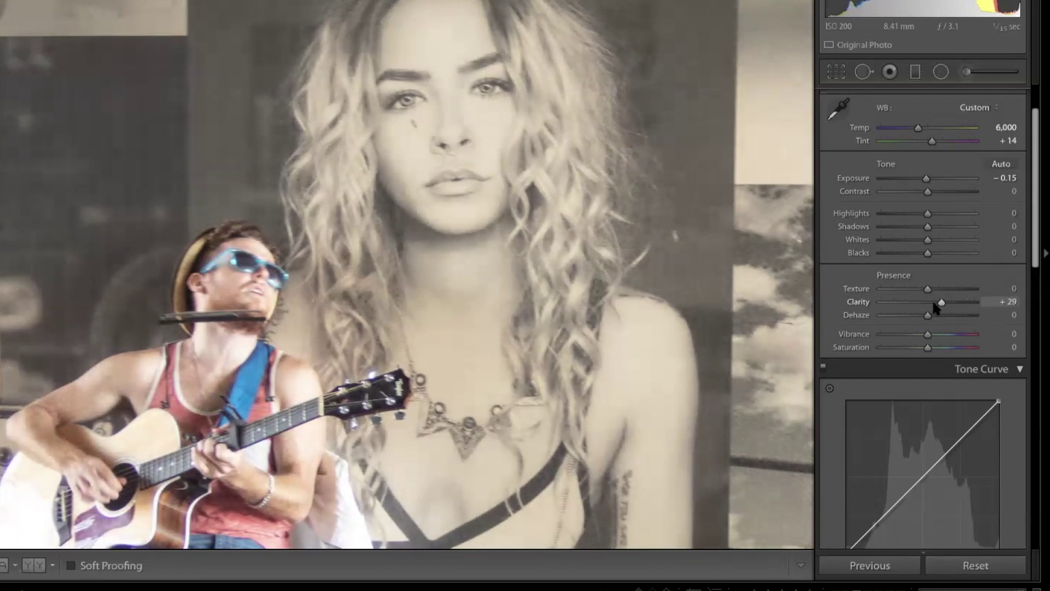
left_click_drag(637, 336, 717, 152)
left_click_drag(645, 310, 667, 241)
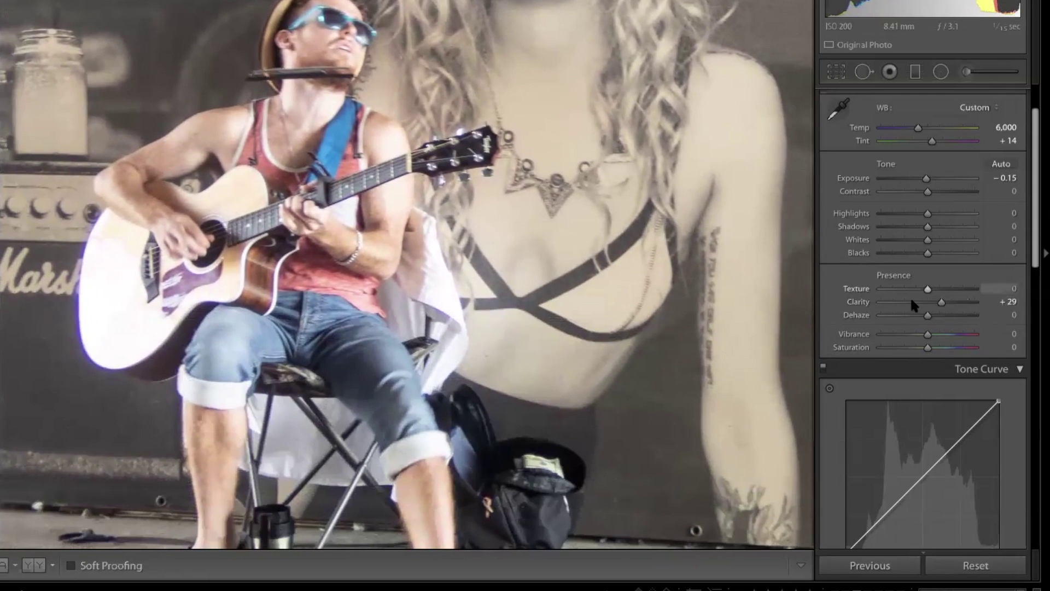
left_click_drag(941, 306, 977, 310)
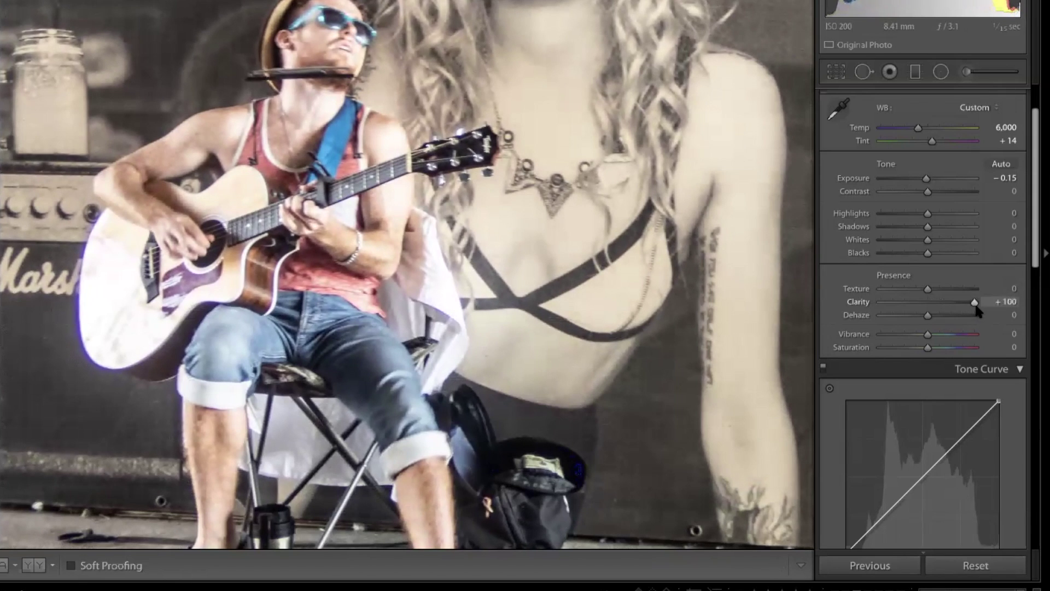
left_click_drag(977, 306, 959, 307)
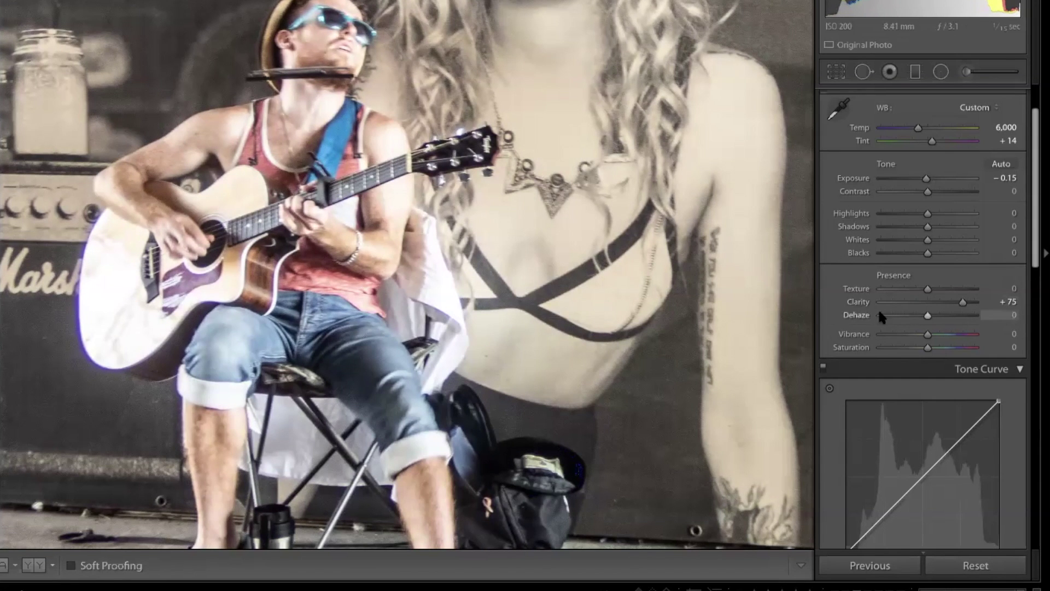
scroll(683, 254, "up", 3)
Step: Pull Clarity back to about −1 and return the photo to a fit-to-screen view
scroll(637, 284, "up", 7)
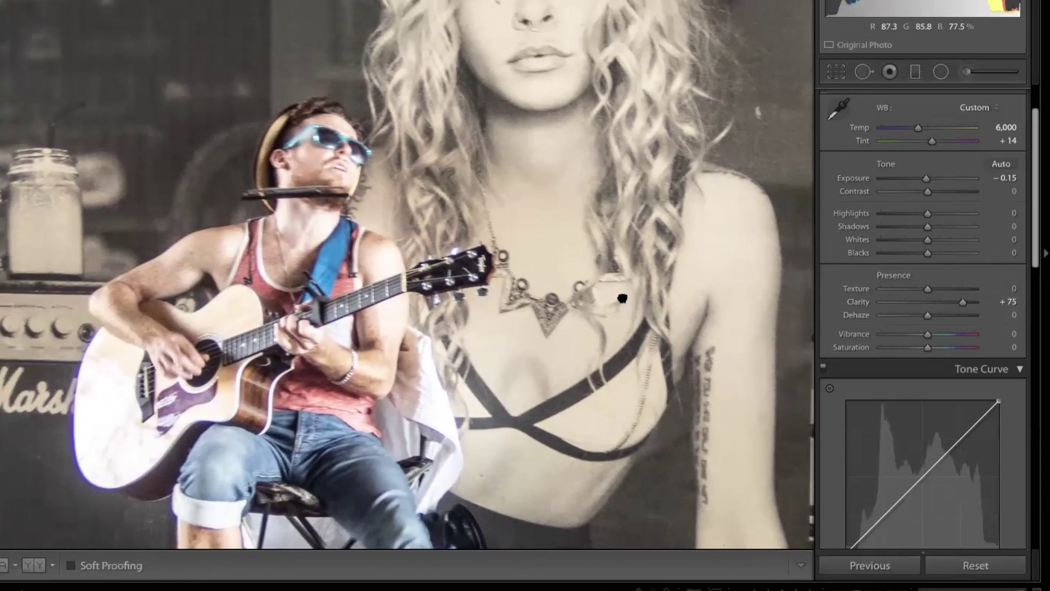
scroll(612, 306, "up", 1)
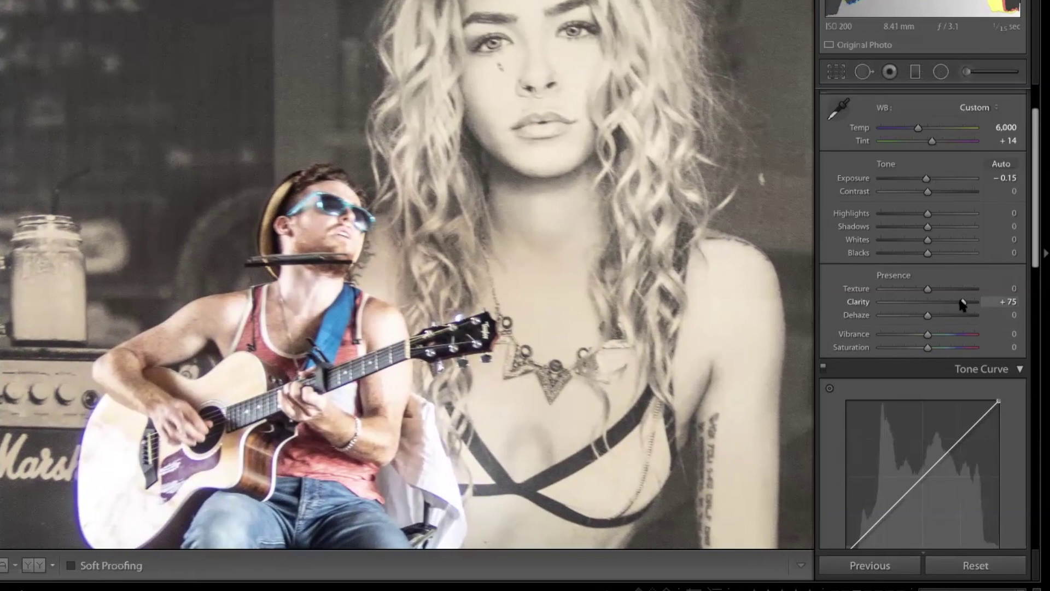
left_click_drag(962, 302, 927, 300)
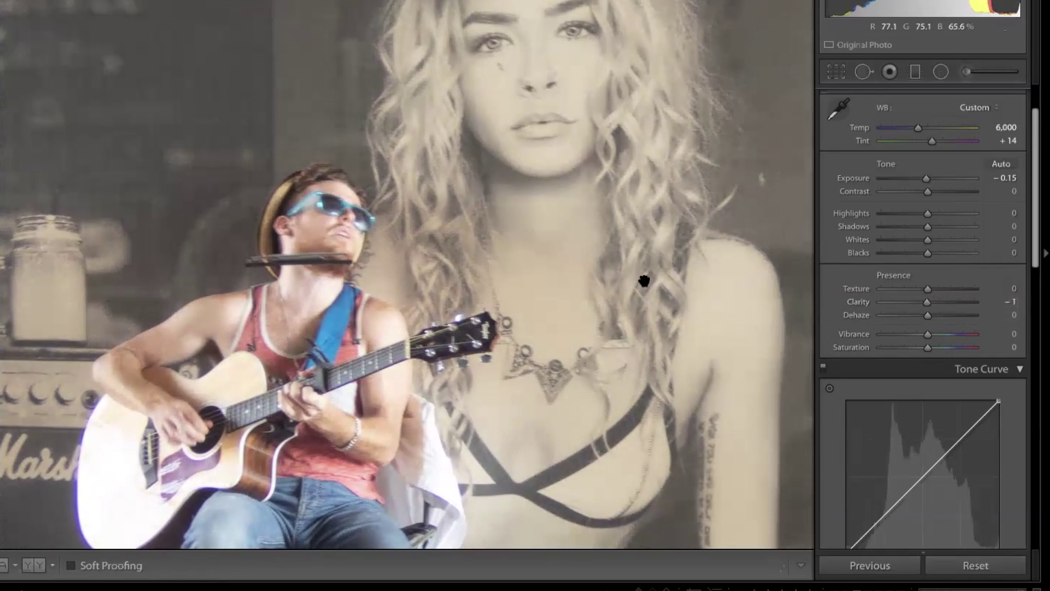
left_click(629, 288)
left_click(629, 288)
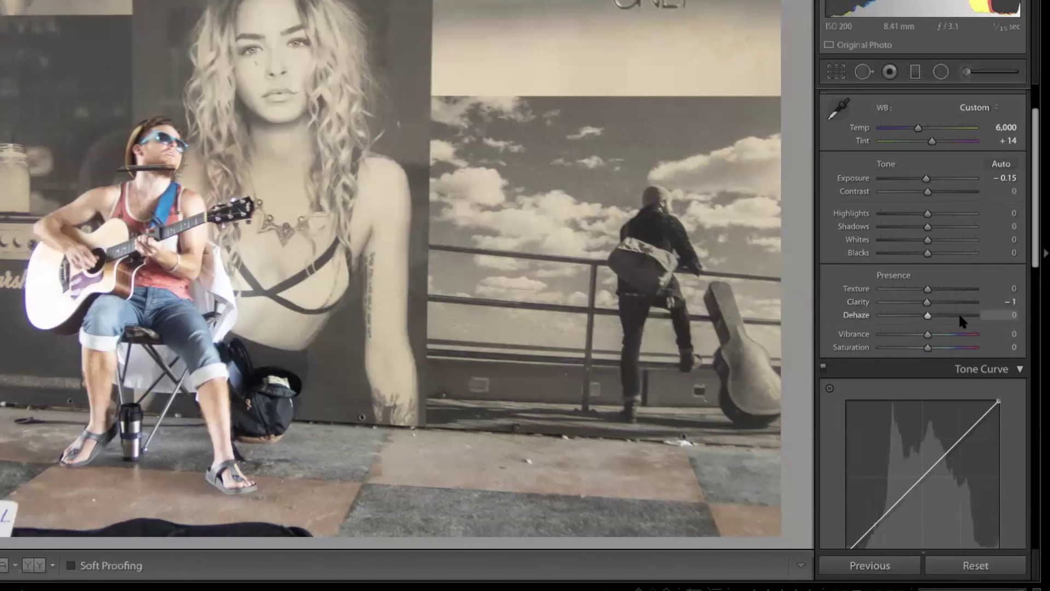
left_click(1000, 302)
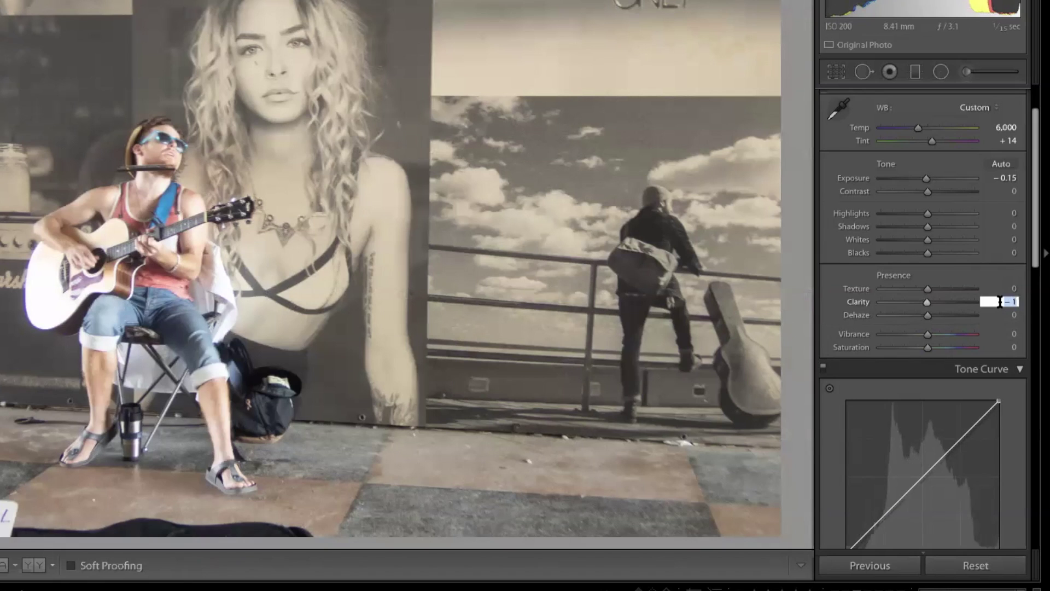
Step: Enter 0 in the Clarity field so Clarity reads exactly 0
type("0")
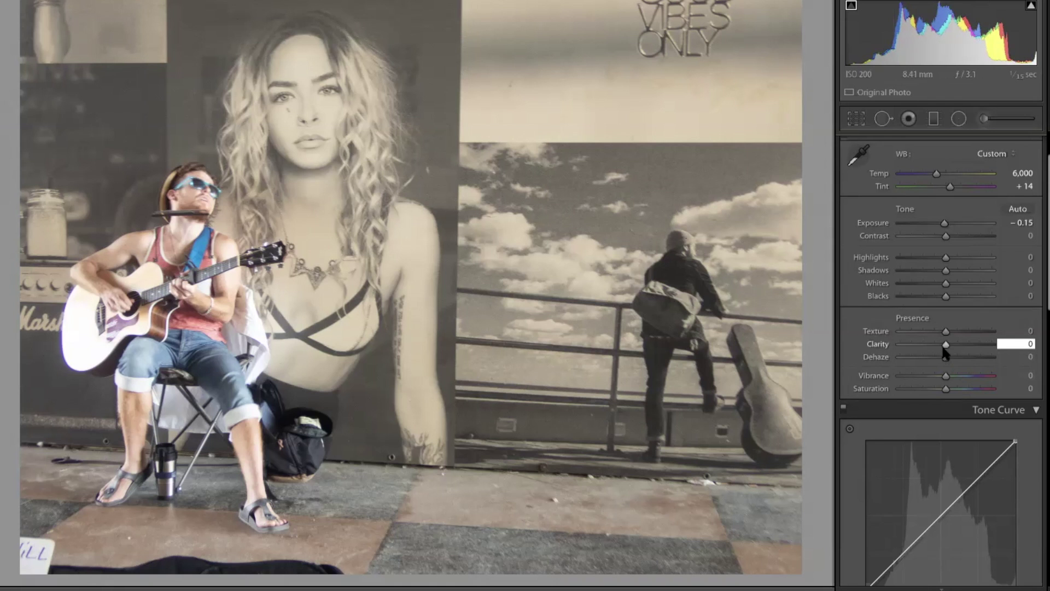
Step: Experiment with Dehaze and Clarity on the musician photo, typing Clarity back to 0
mouse_move(946, 358)
left_mouse_down()
mouse_move(963, 360)
mouse_move(937, 363)
mouse_move(952, 363)
left_mouse_up()
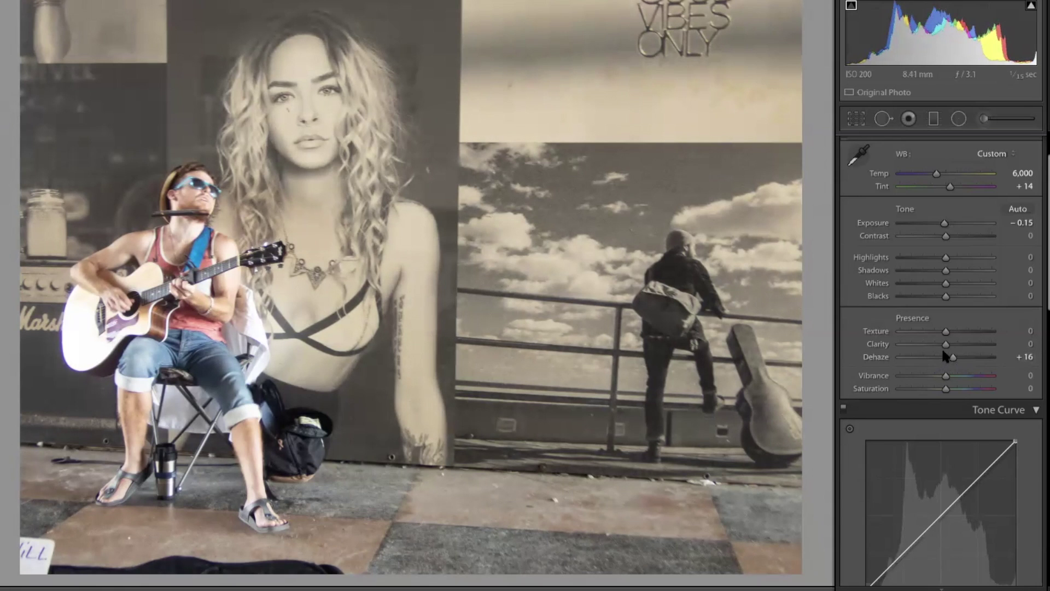
mouse_move(945, 345)
left_mouse_down()
mouse_move(988, 348)
mouse_move(947, 345)
left_mouse_up()
left_click(1015, 344)
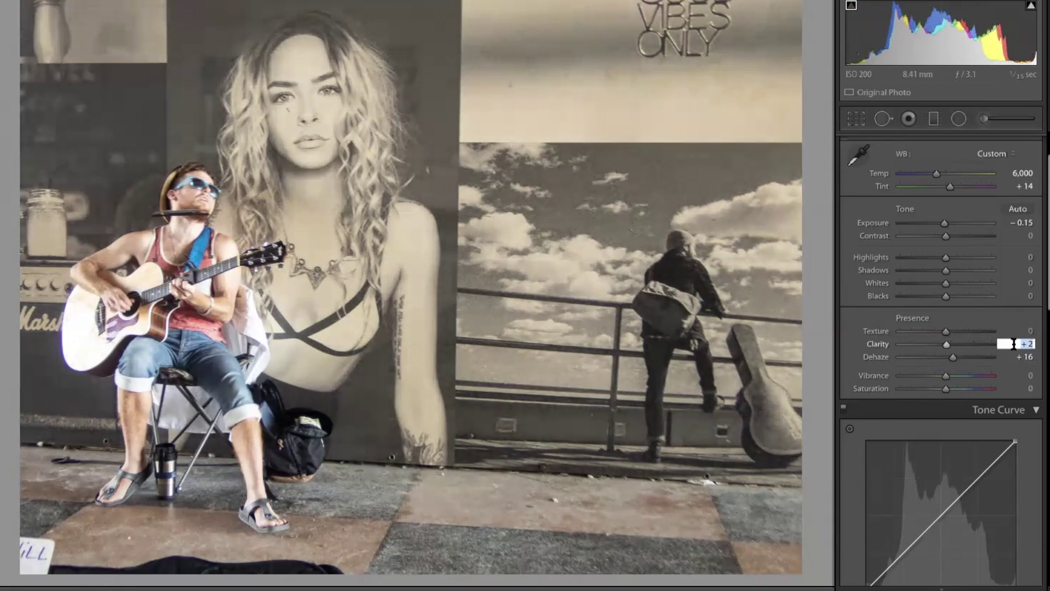
type("0")
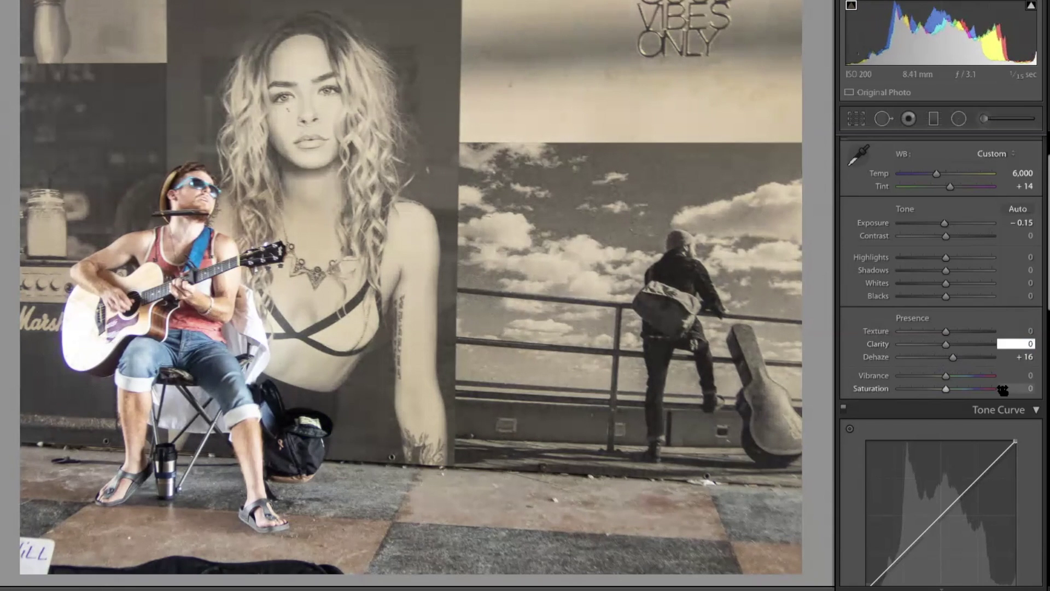
mouse_move(952, 358)
left_mouse_down()
mouse_move(962, 359)
mouse_move(944, 365)
left_mouse_up()
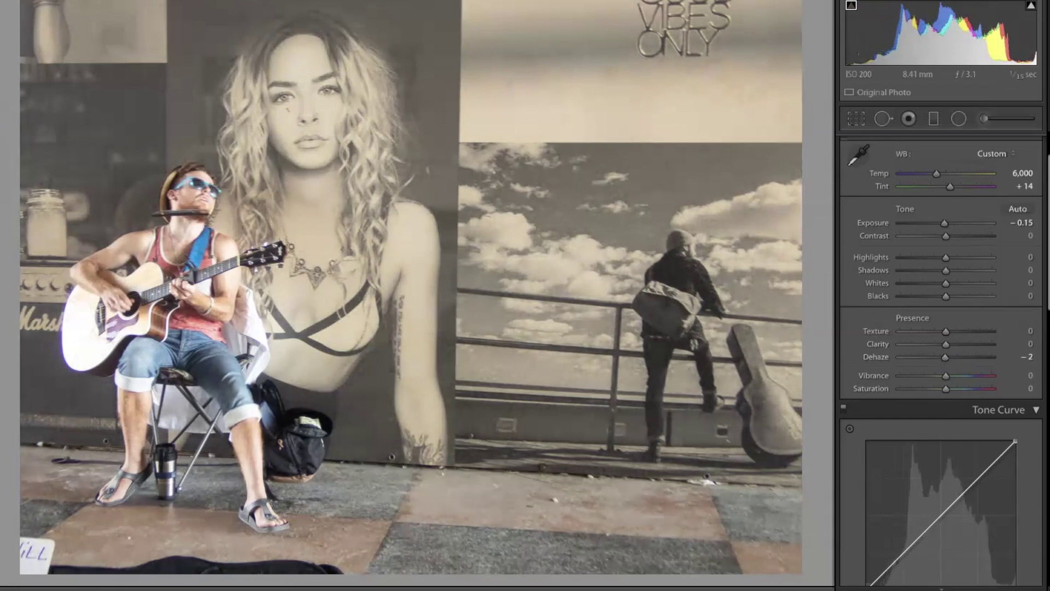
Step: Reset all adjustments, set Dehaze to +31, and advance to the helmet portrait
key("ctrl+shift+r")
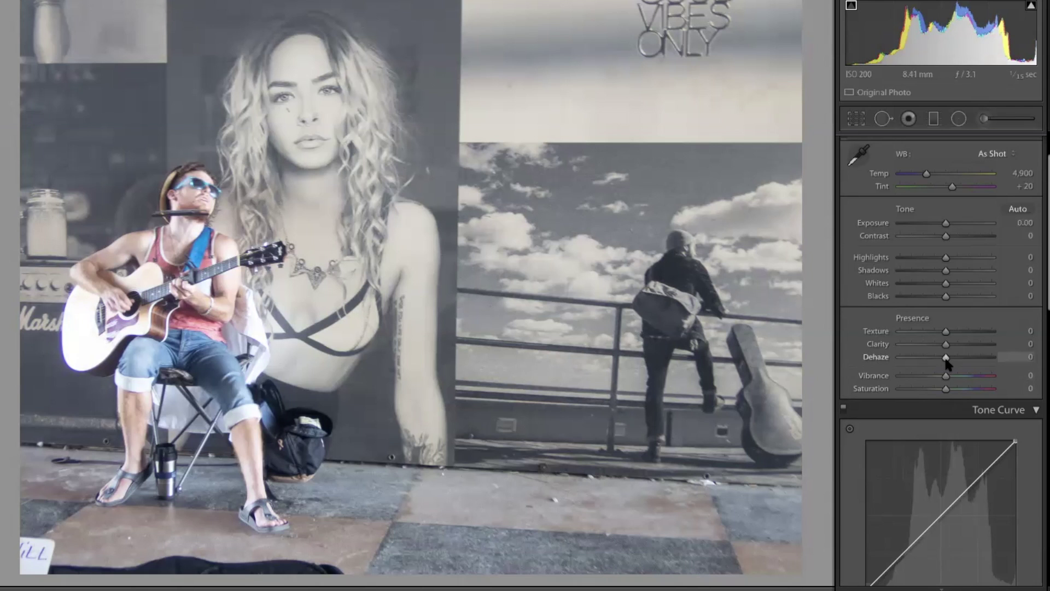
left_click_drag(946, 358, 960, 359)
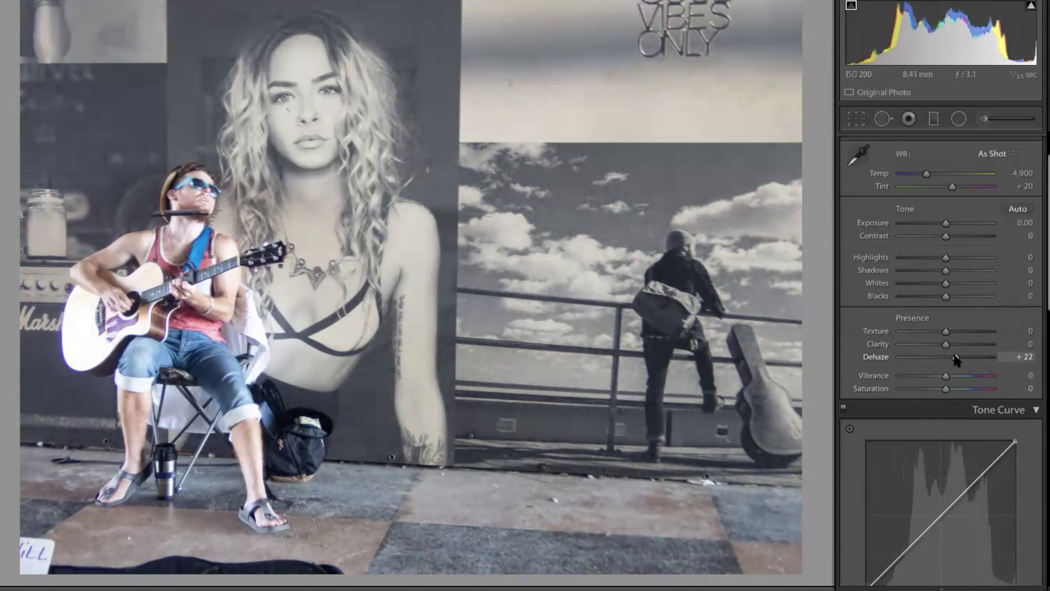
left_click_drag(961, 359, 959, 359)
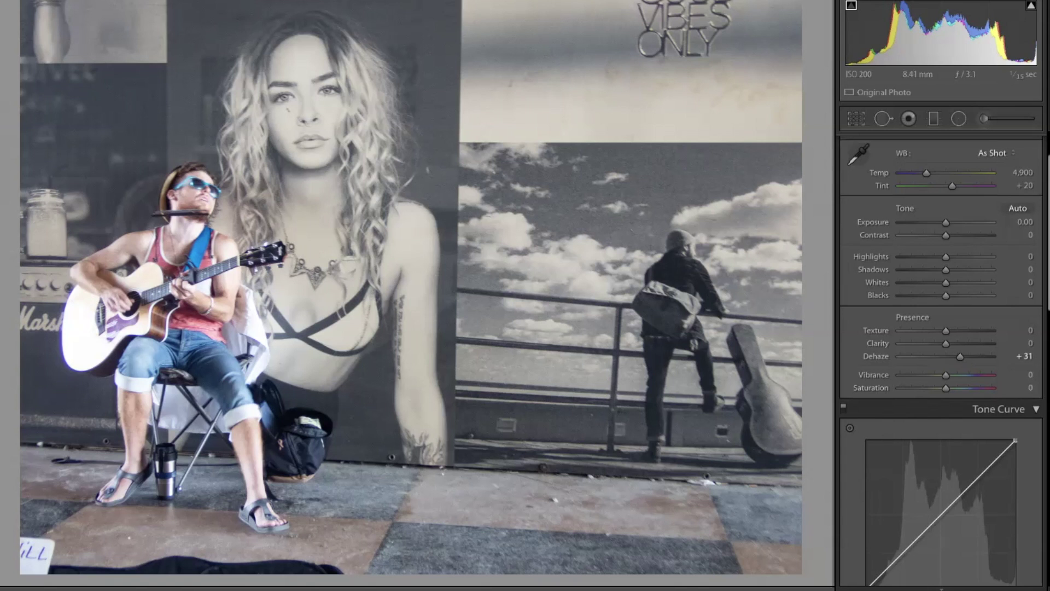
key("Right")
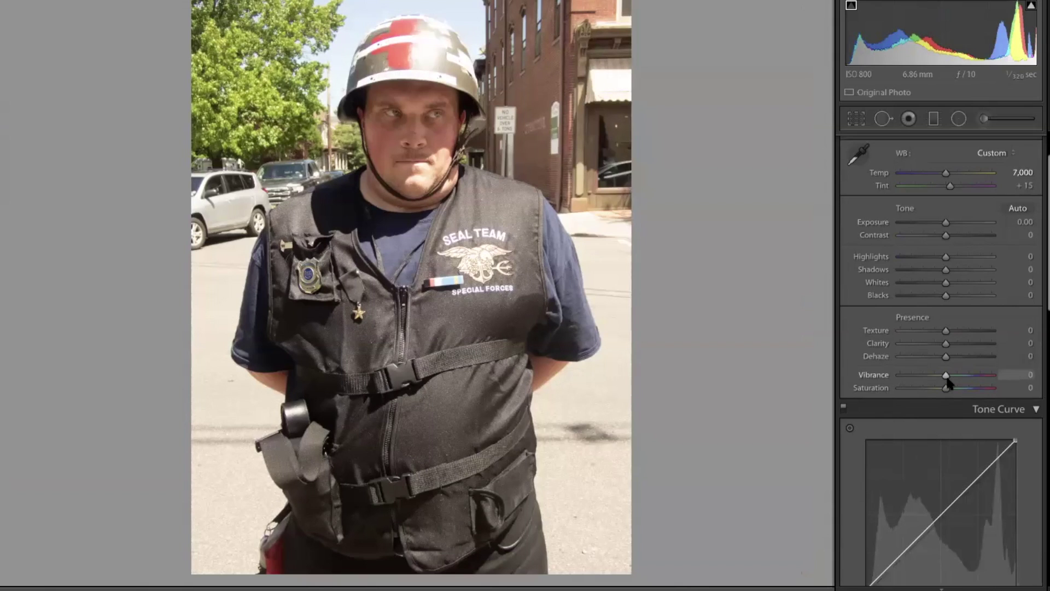
Step: Try higher Vibrance, Saturation and a cooler Temp on the helmet portrait, reset it, then raise Vibrance again
mouse_move(947, 378)
left_mouse_down()
mouse_move(995, 376)
mouse_move(945, 378)
left_mouse_up()
left_click_drag(945, 391, 961, 389)
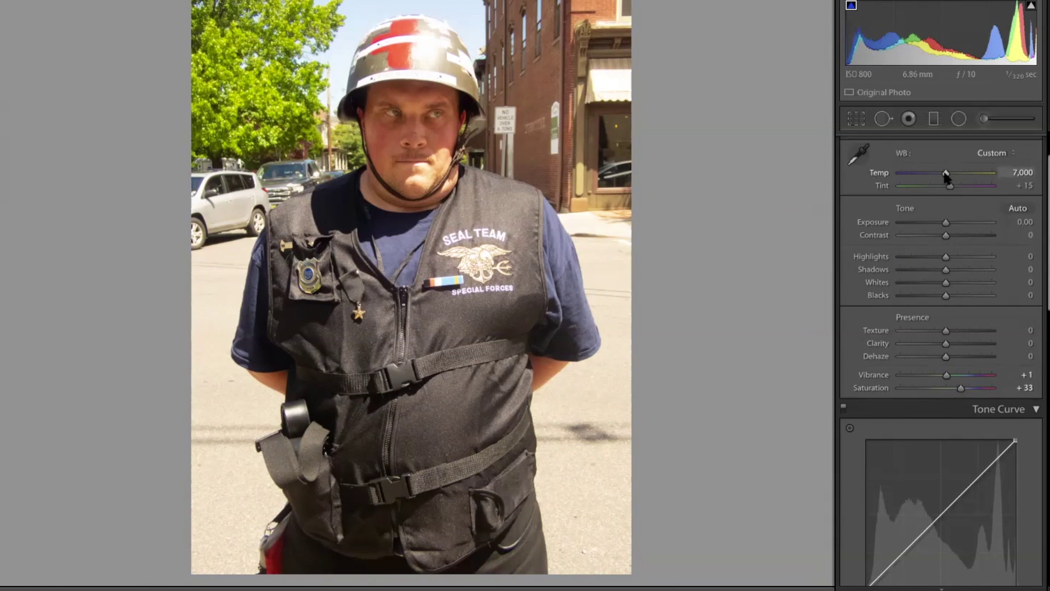
left_click_drag(946, 174, 930, 176)
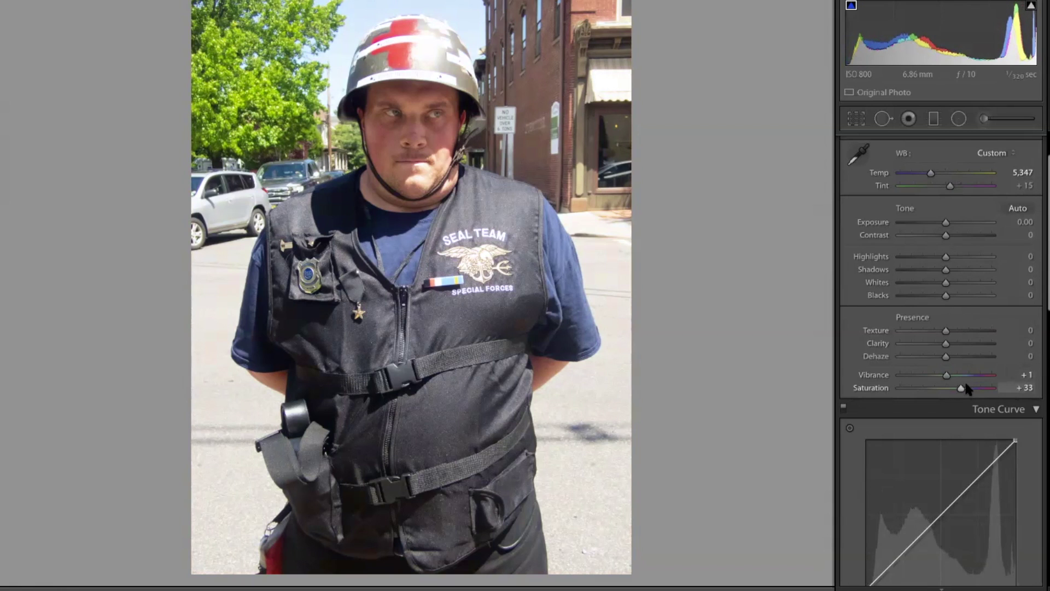
left_click_drag(963, 389, 973, 386)
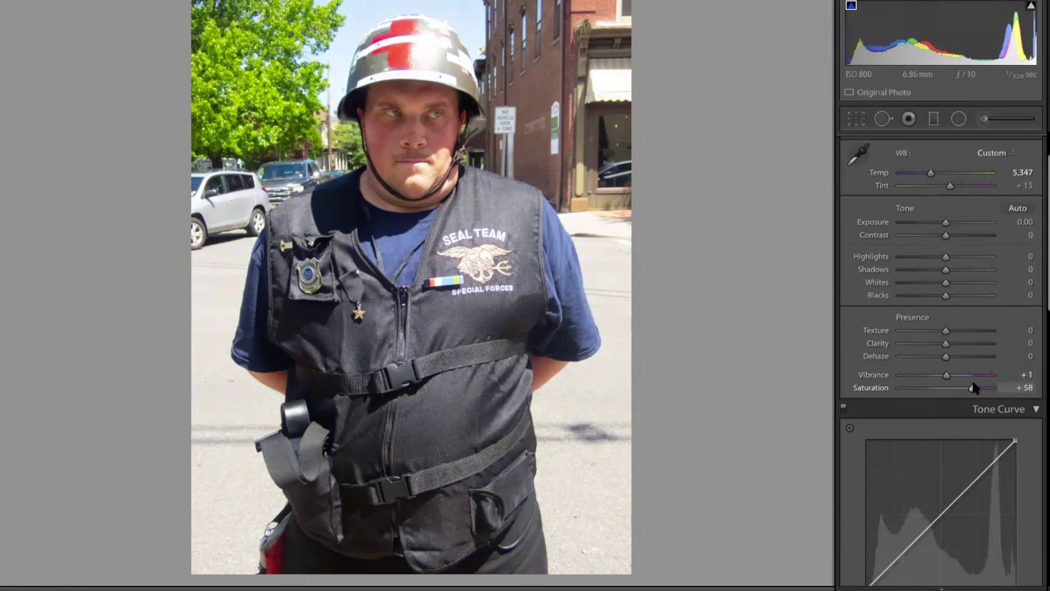
left_click_drag(928, 176, 930, 180)
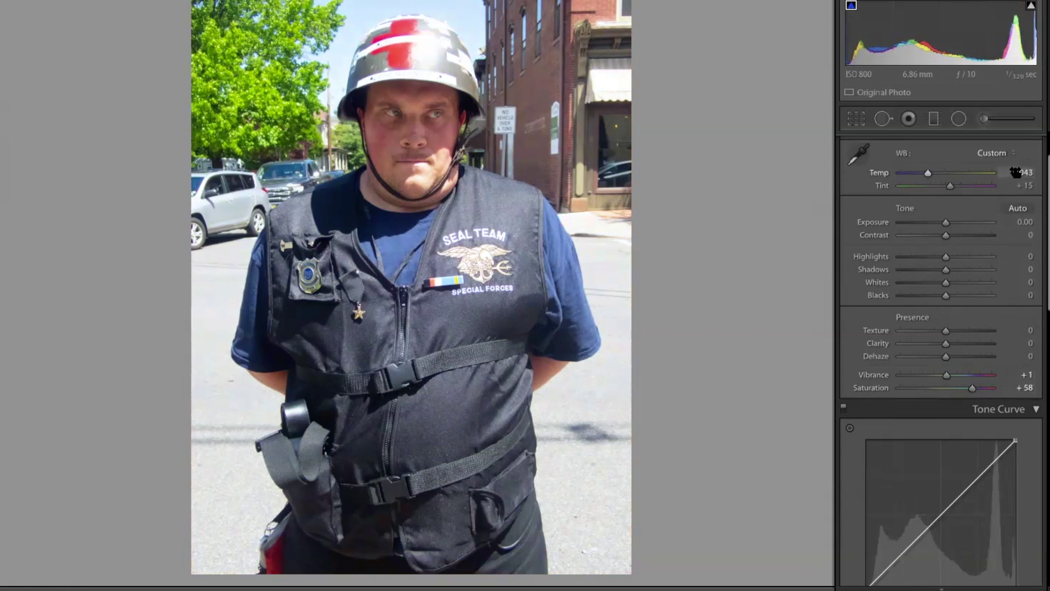
key("ctrl+shift+r")
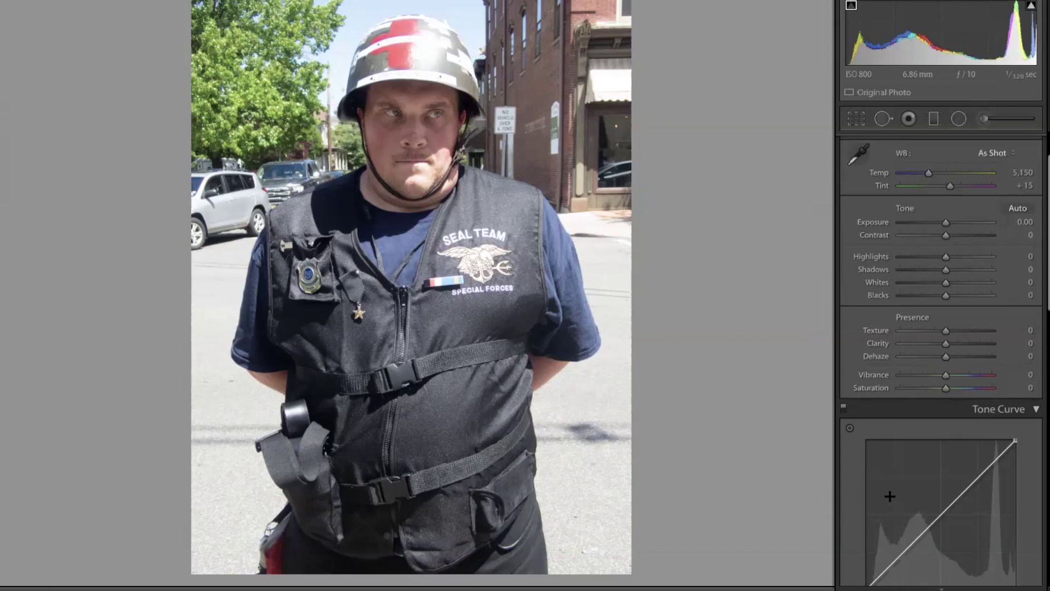
left_click_drag(945, 375, 954, 377)
Step: Boost the helmet portrait's Vibrance strongly, then start cropping the parking-lot dog photo
mouse_move(953, 377)
left_mouse_down()
mouse_move(991, 381)
mouse_move(956, 378)
left_mouse_up()
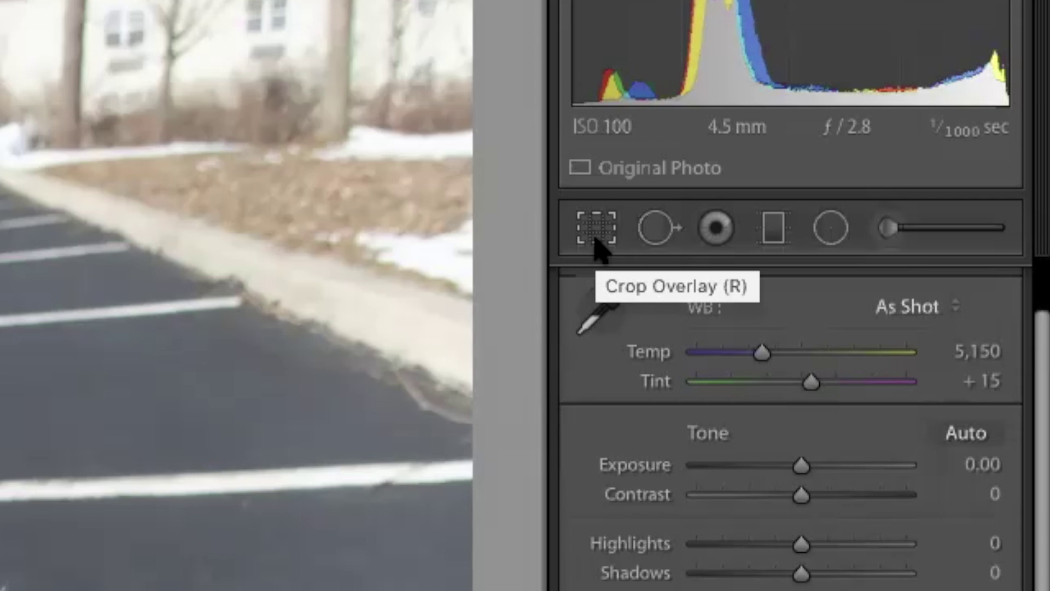
left_click(596, 241)
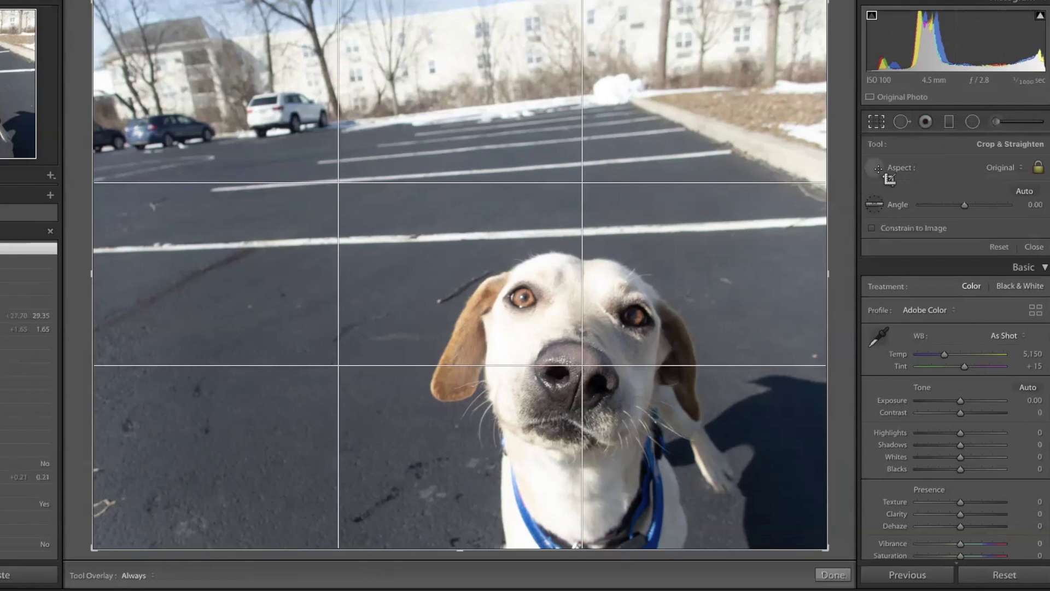
Step: Crop tightly around the dog's face and apply it, then reset to the full frame and reopen Crop Overlay
left_click_drag(706, 427, 368, 184)
left_click_drag(436, 228, 434, 195)
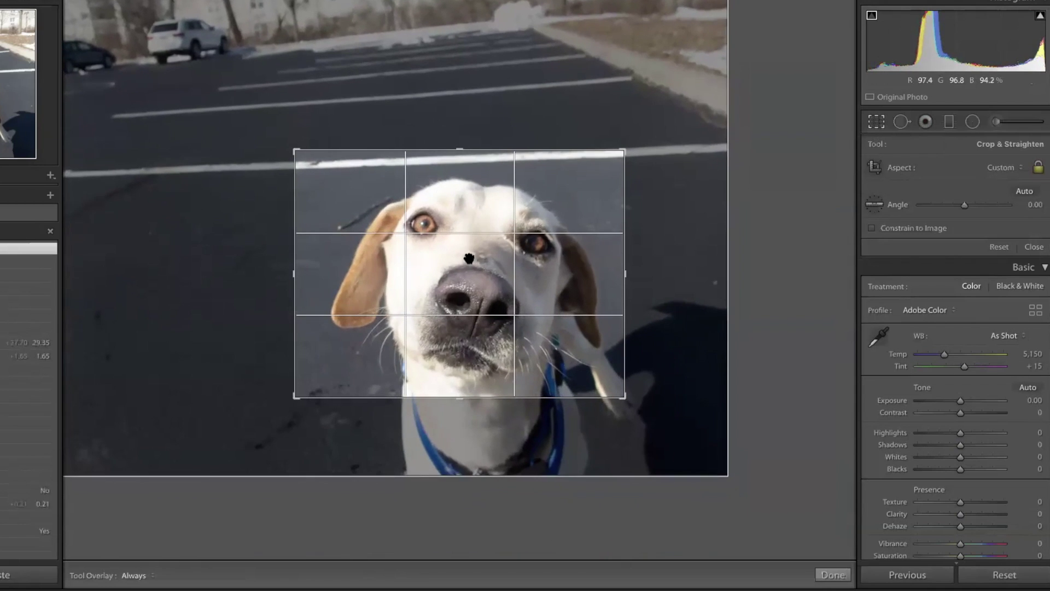
left_click(832, 575)
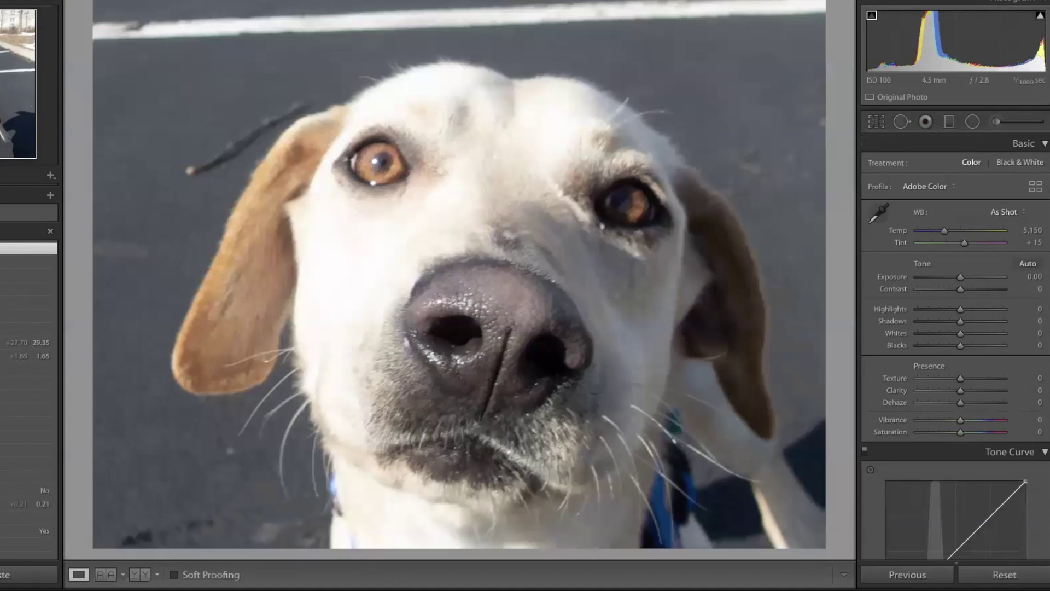
left_click(997, 576)
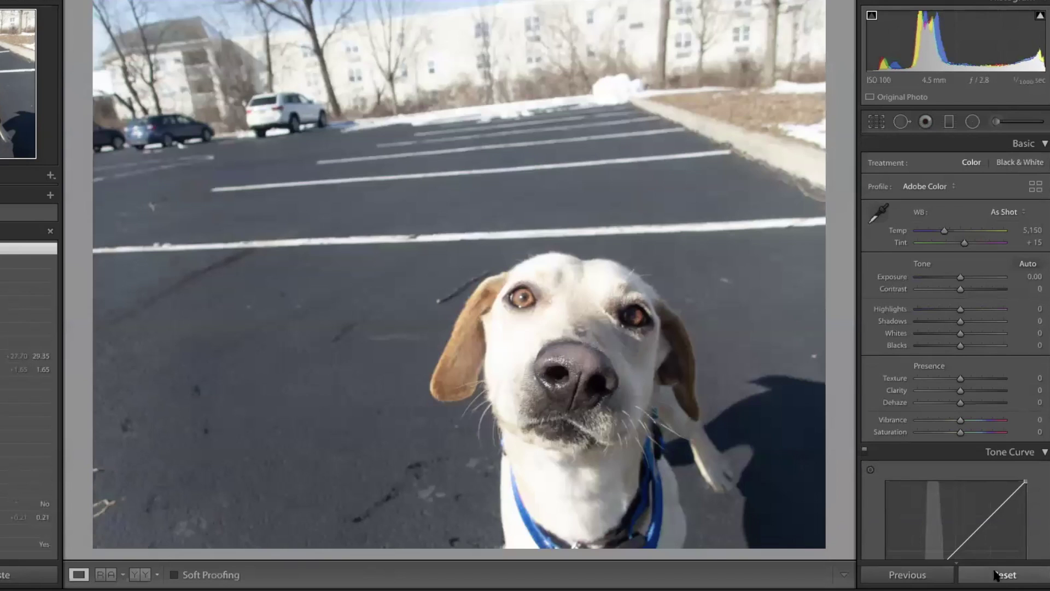
left_click(875, 120)
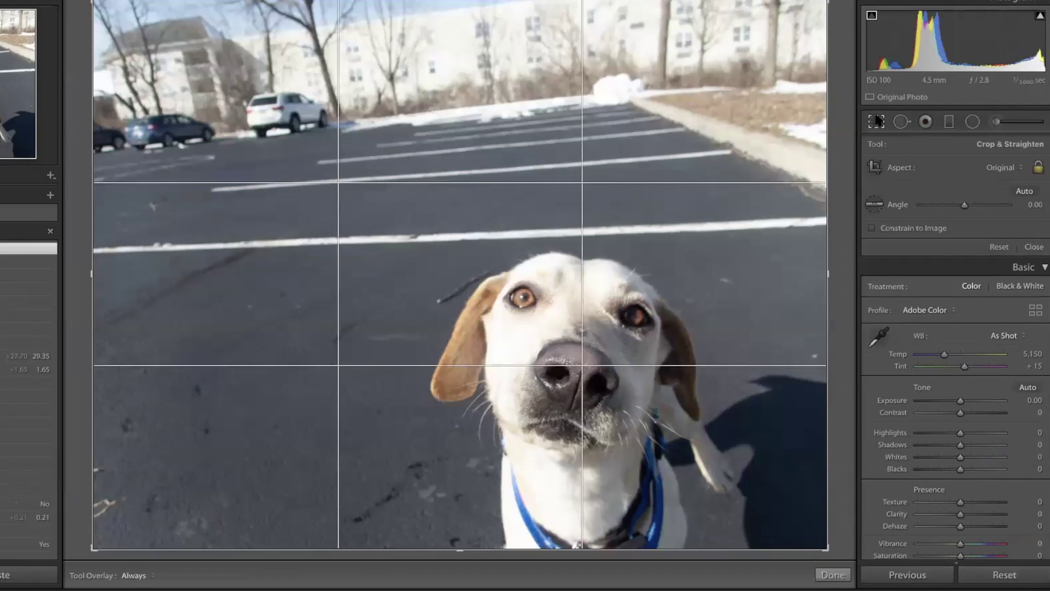
left_click(874, 164)
mouse_move(743, 517)
left_mouse_down()
mouse_move(448, 282)
mouse_move(416, 235)
mouse_move(453, 186)
mouse_move(525, 127)
mouse_move(431, 104)
mouse_move(373, 159)
mouse_move(391, 191)
mouse_move(404, 174)
mouse_move(412, 171)
mouse_move(398, 192)
mouse_move(424, 178)
mouse_move(403, 187)
mouse_move(399, 169)
mouse_move(382, 181)
mouse_move(370, 174)
left_mouse_up()
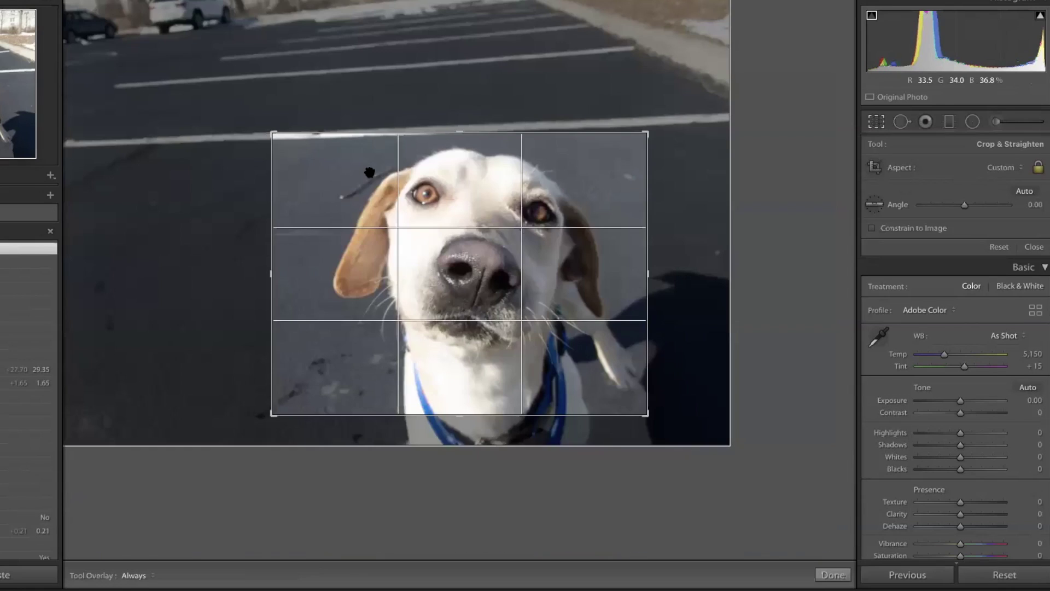
left_click(1037, 168)
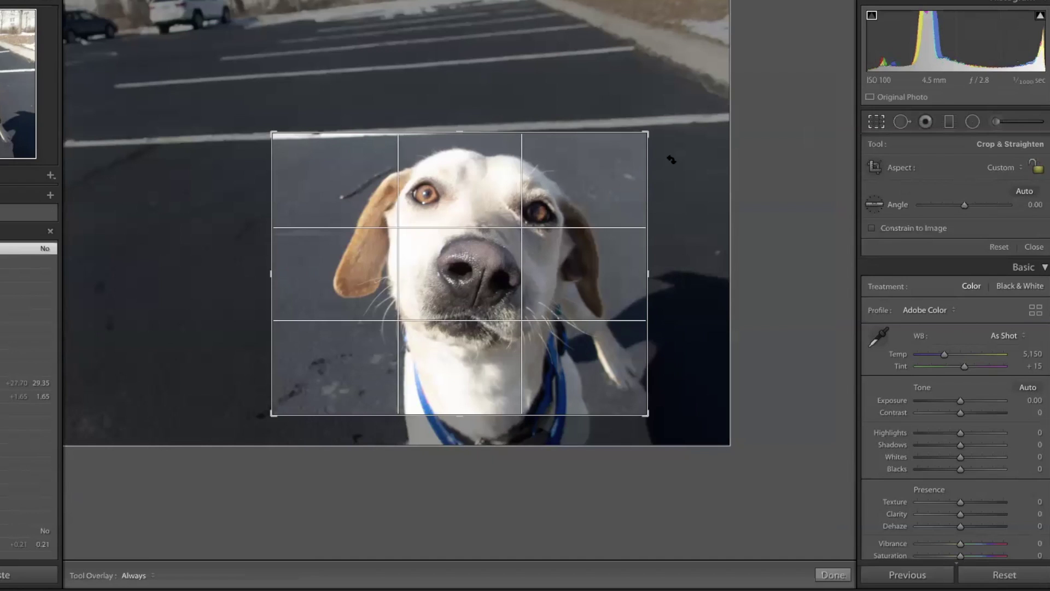
left_click_drag(632, 347, 634, 335)
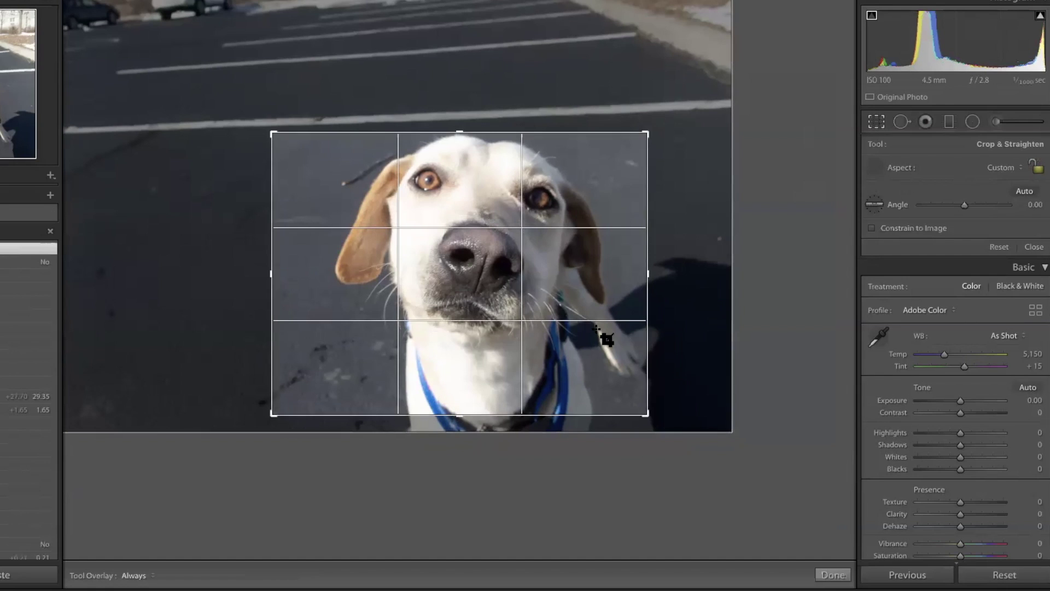
left_click_drag(580, 334, 350, 145)
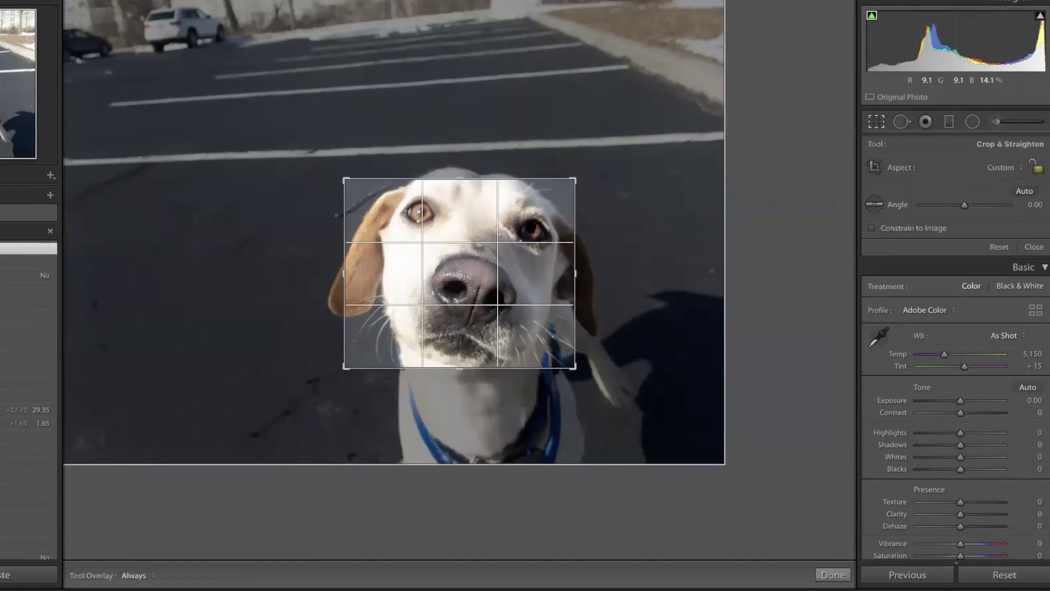
left_click(827, 578)
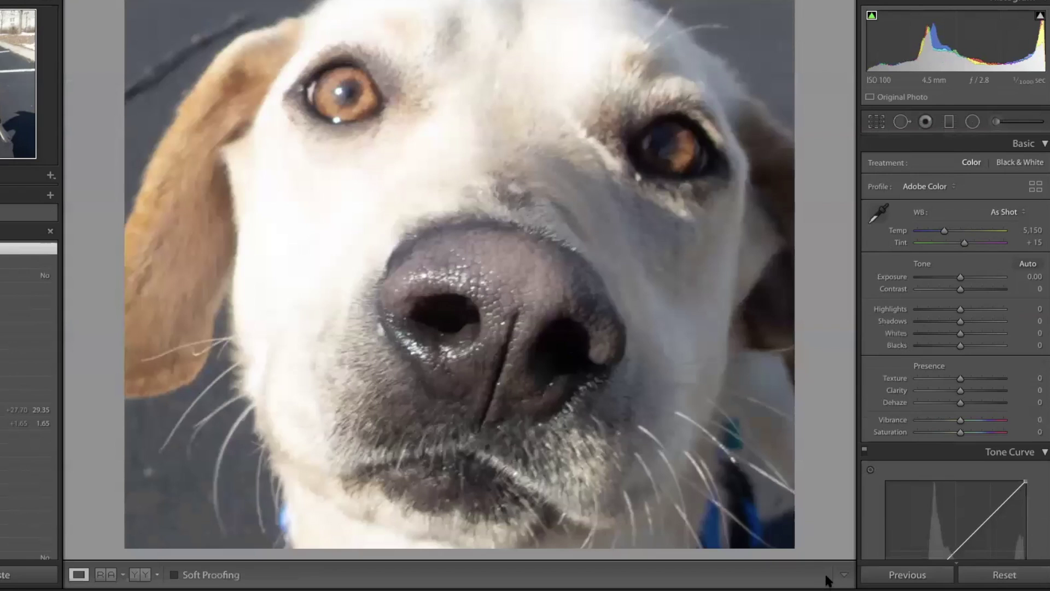
left_click(1005, 578)
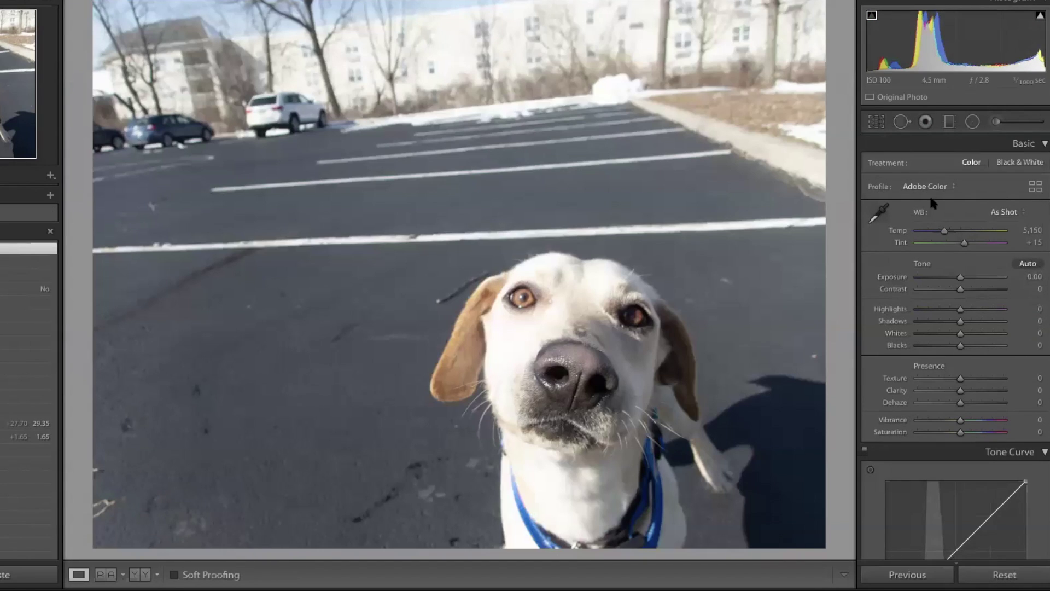
left_click(874, 121)
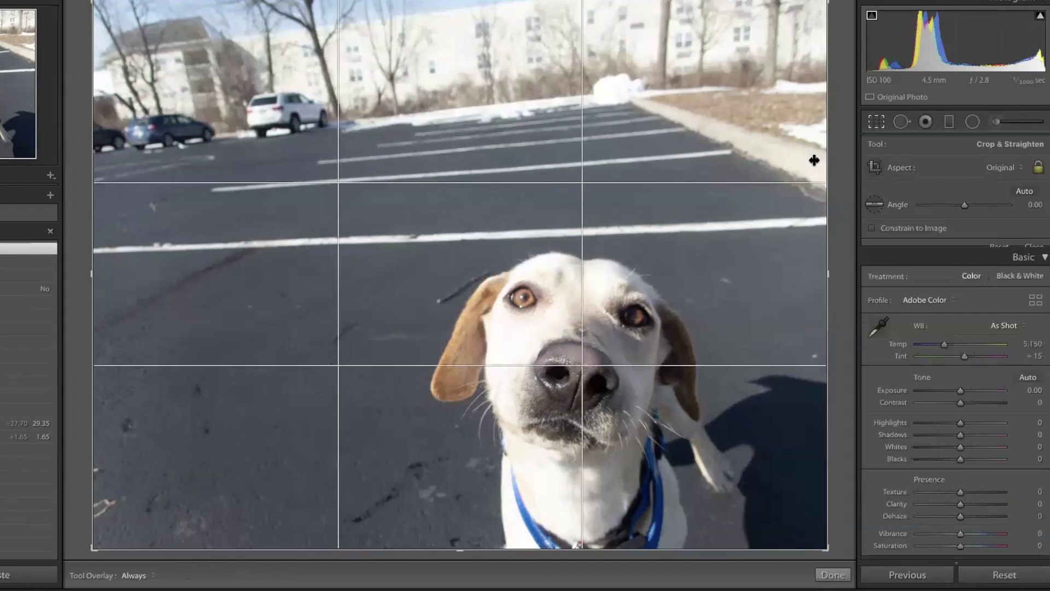
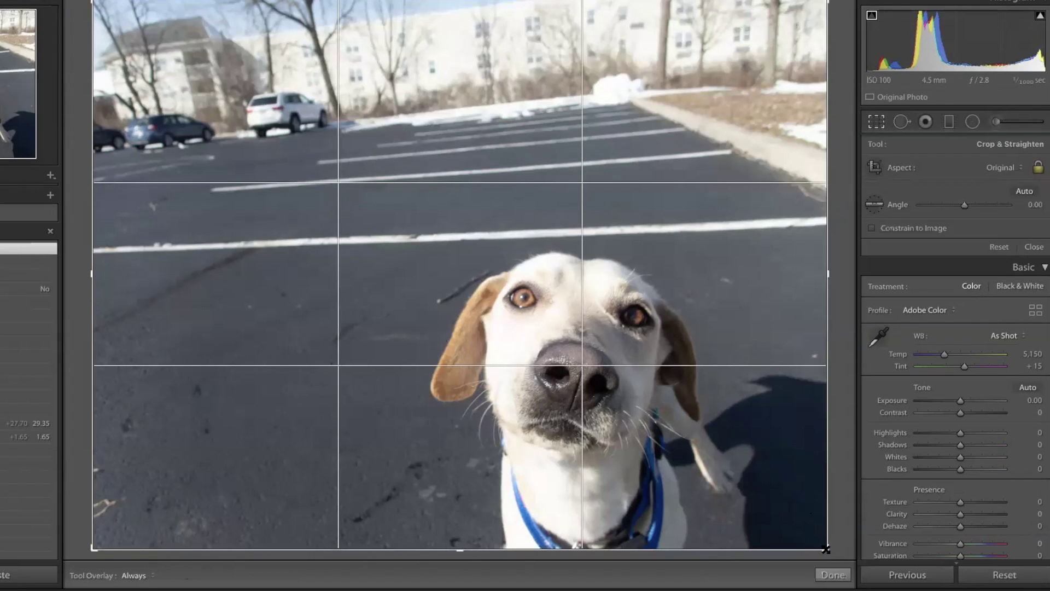
Step: Pull the crop corners in and move the photo into a tight portrait of the dog's face
left_click_drag(826, 549, 604, 377)
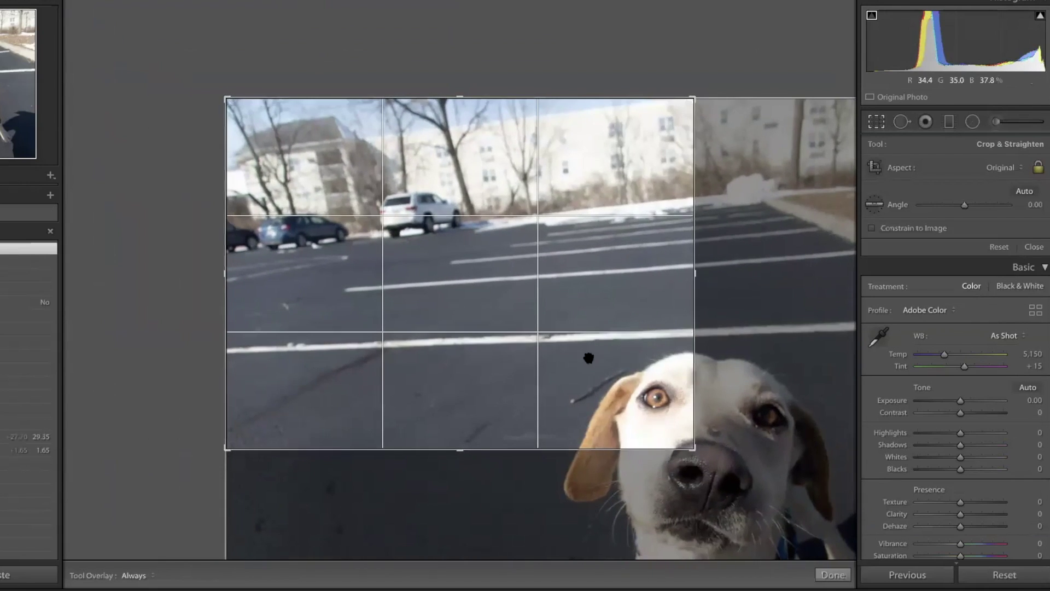
left_click_drag(632, 397, 490, 290)
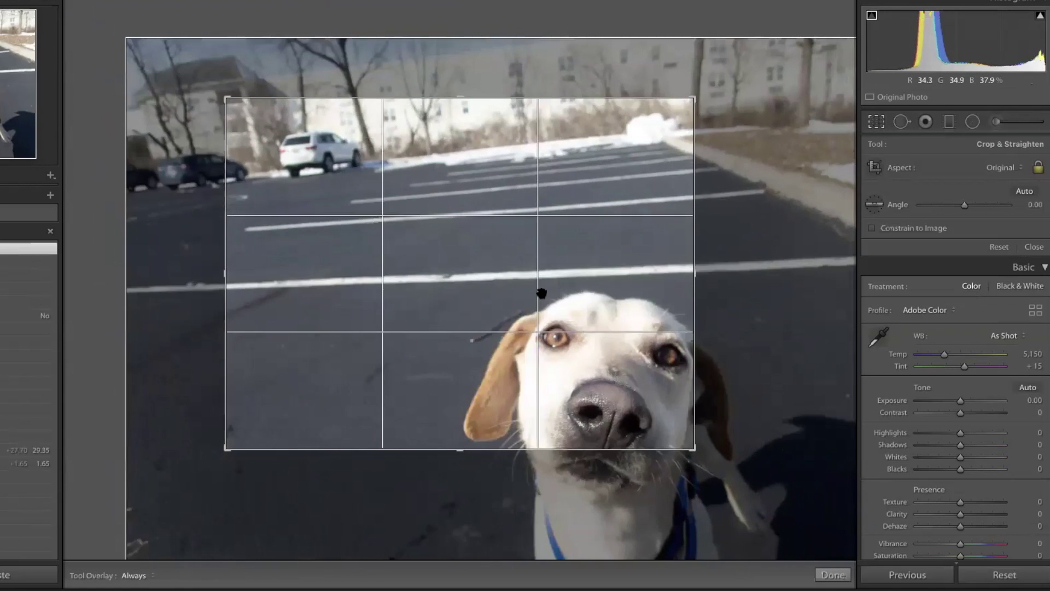
left_click_drag(546, 269, 498, 205)
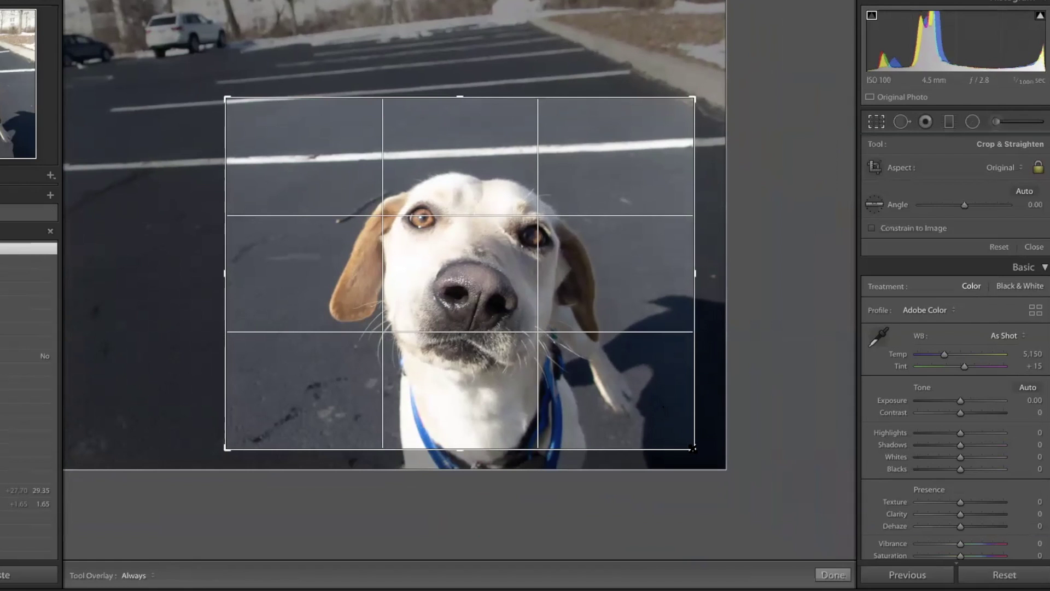
left_click_drag(692, 447, 629, 453)
left_click_drag(495, 361, 415, 346)
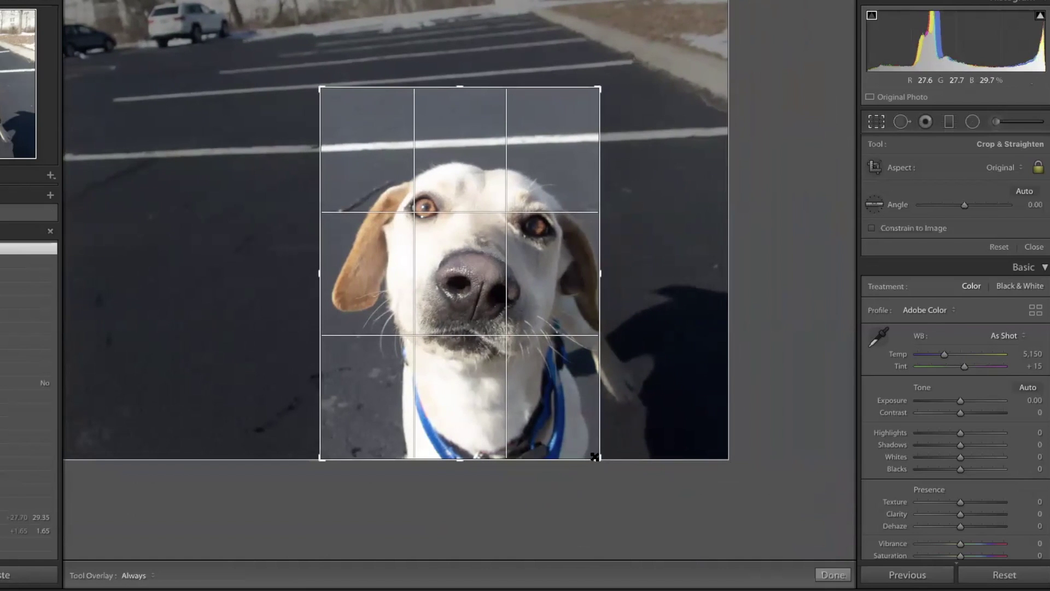
mouse_move(595, 456)
left_mouse_down()
mouse_move(590, 467)
mouse_move(561, 439)
mouse_move(577, 422)
mouse_move(600, 459)
left_mouse_up()
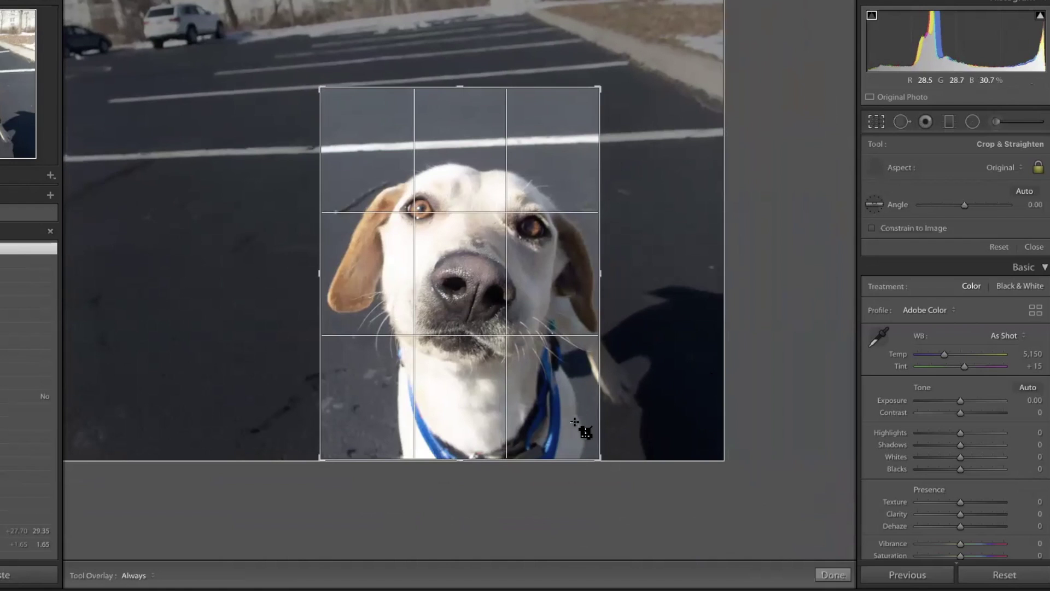
Step: Redraw the crop over the dog's head, recentre the face, and apply the crop
mouse_move(571, 414)
left_mouse_down()
mouse_move(374, 161)
mouse_move(321, 141)
left_mouse_up()
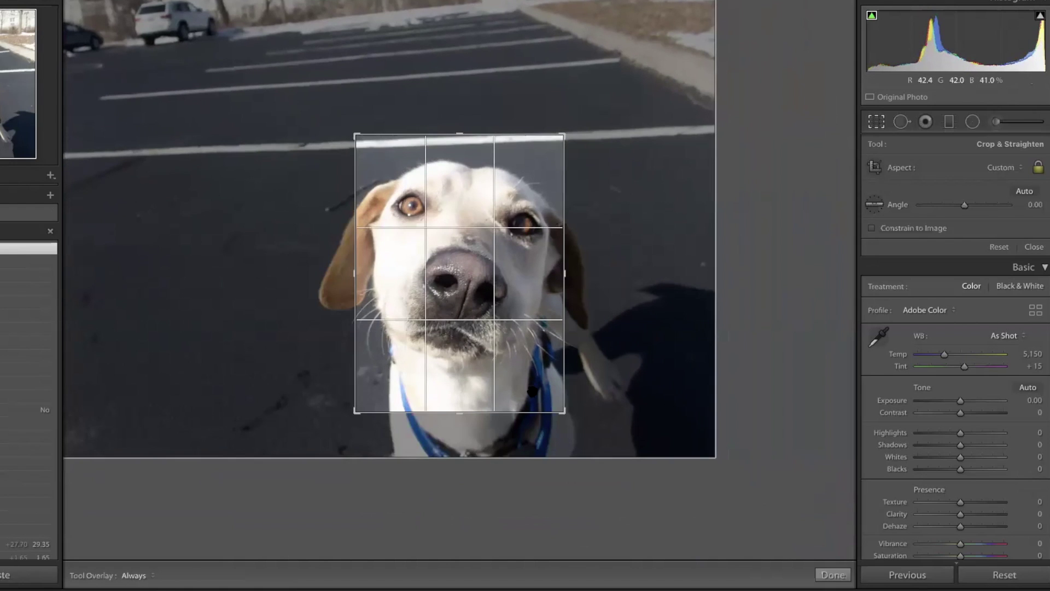
mouse_move(474, 324)
left_mouse_down()
mouse_move(427, 305)
mouse_move(477, 308)
left_mouse_up()
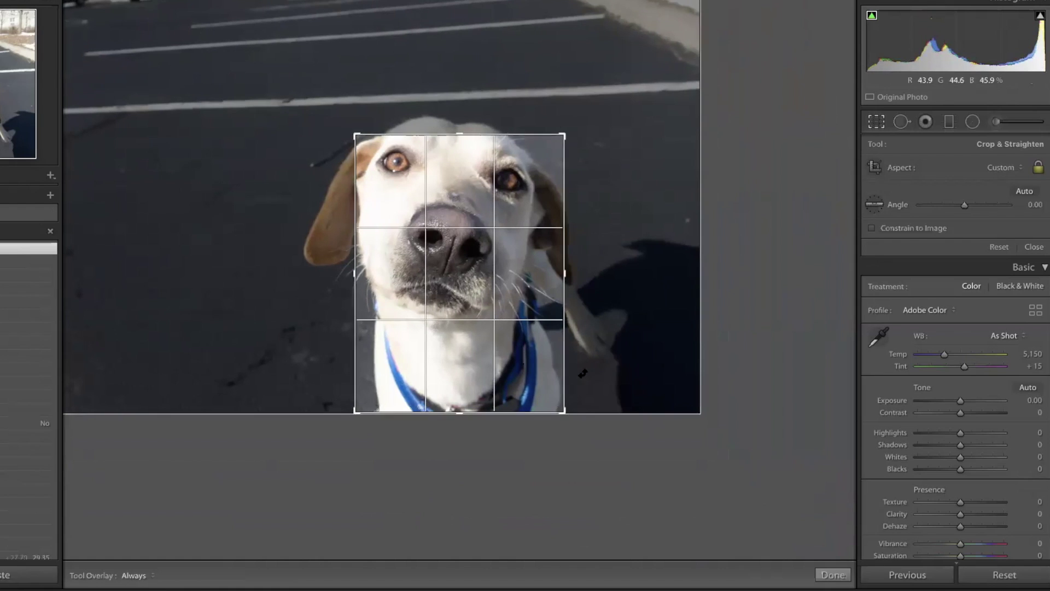
left_click_drag(550, 317, 353, 87)
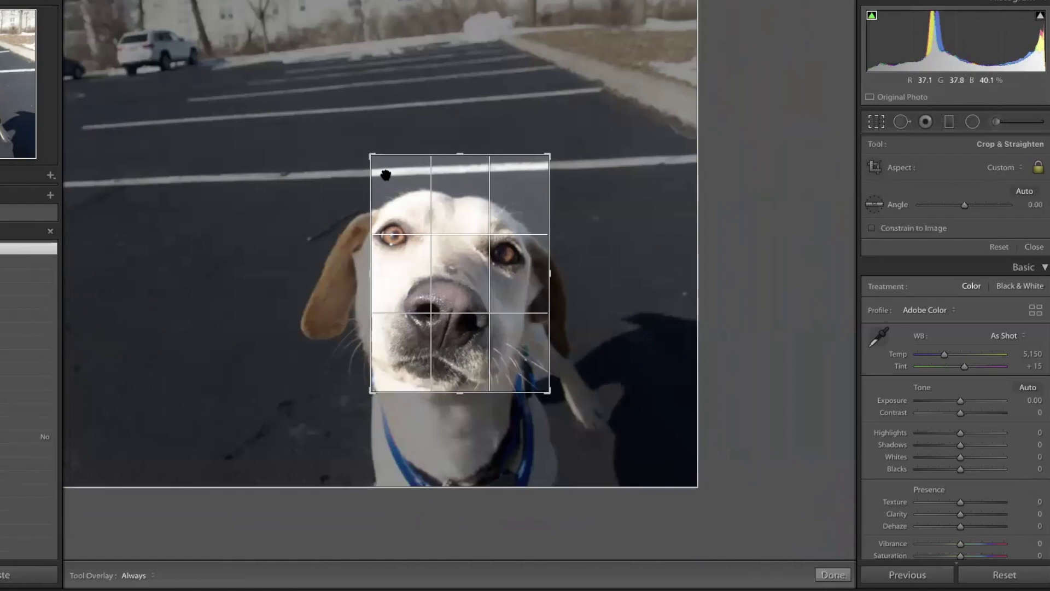
left_click_drag(390, 188, 431, 168)
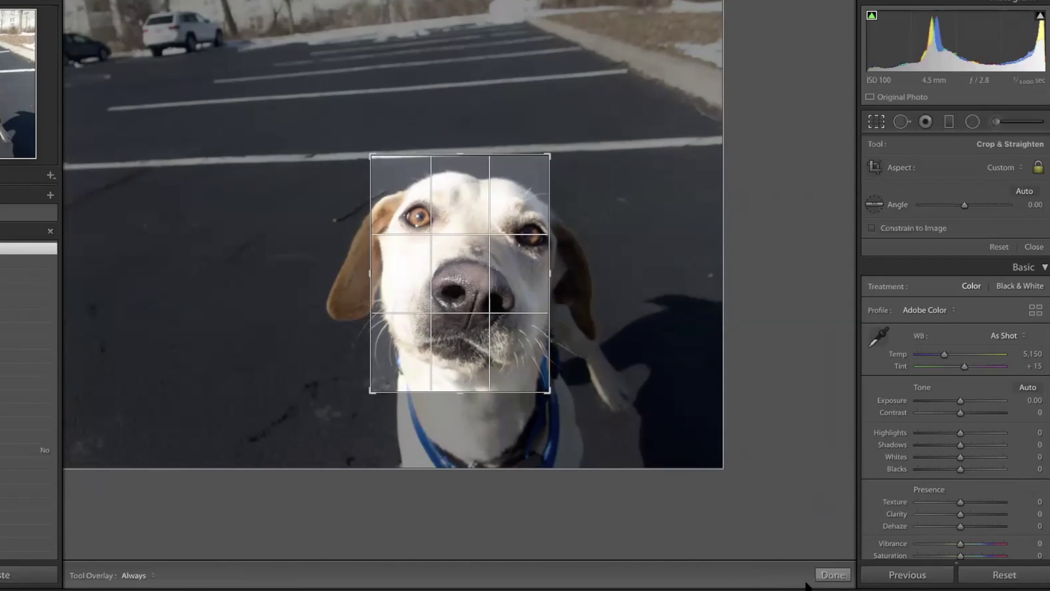
left_click(823, 574)
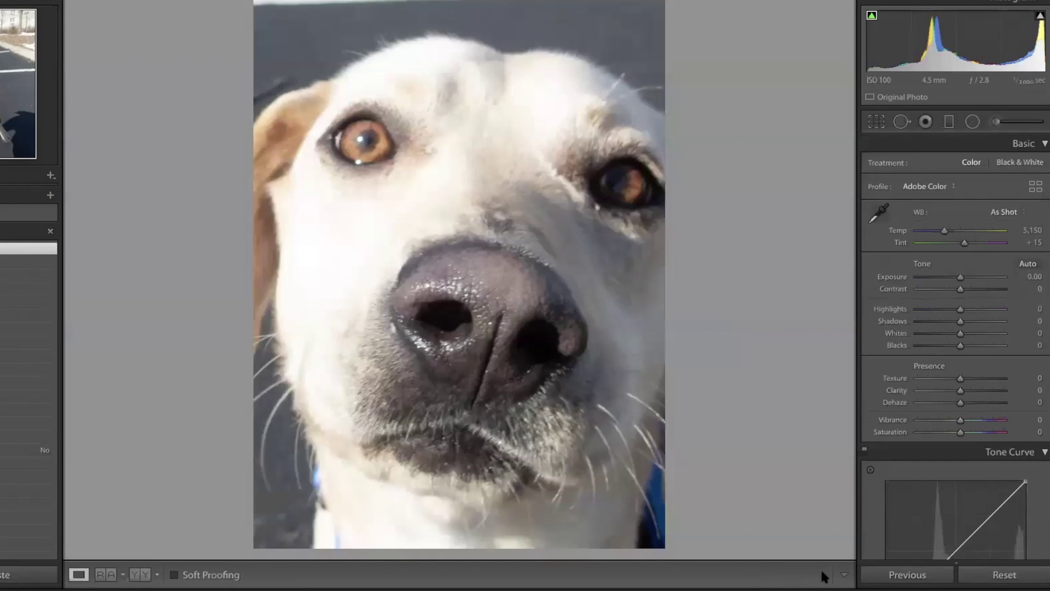
Step: Reset the crop and lock it to a square 1 x 1 ratio around the dog's face
left_click(1015, 575)
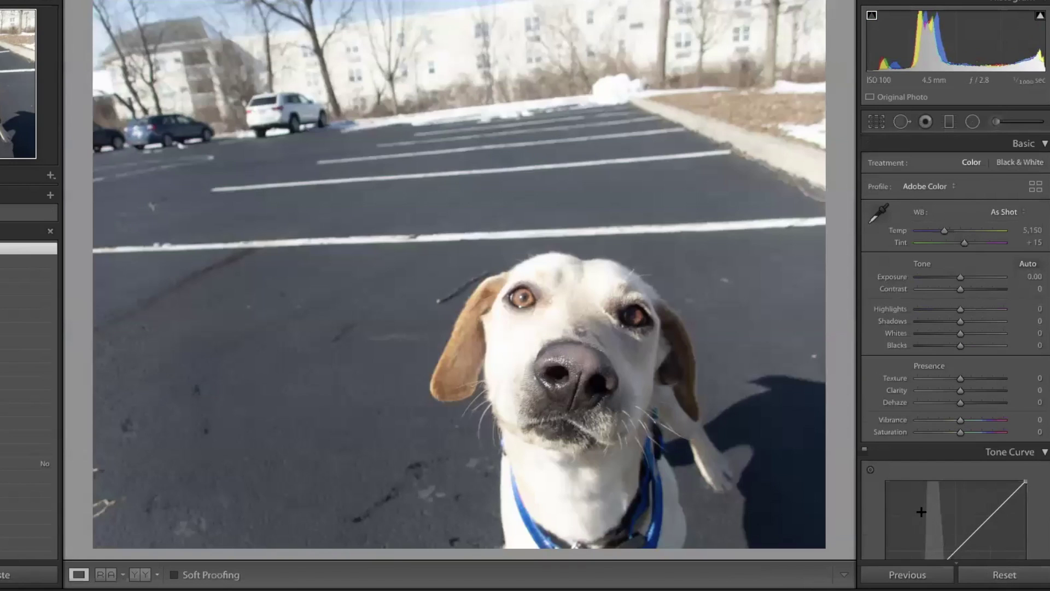
left_click(875, 122)
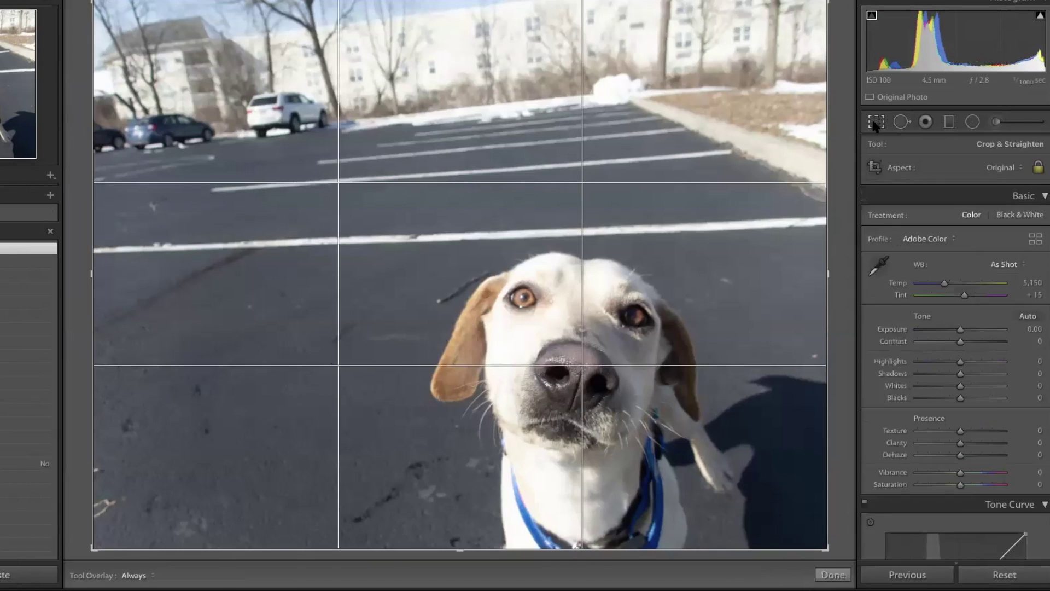
left_click(1018, 167)
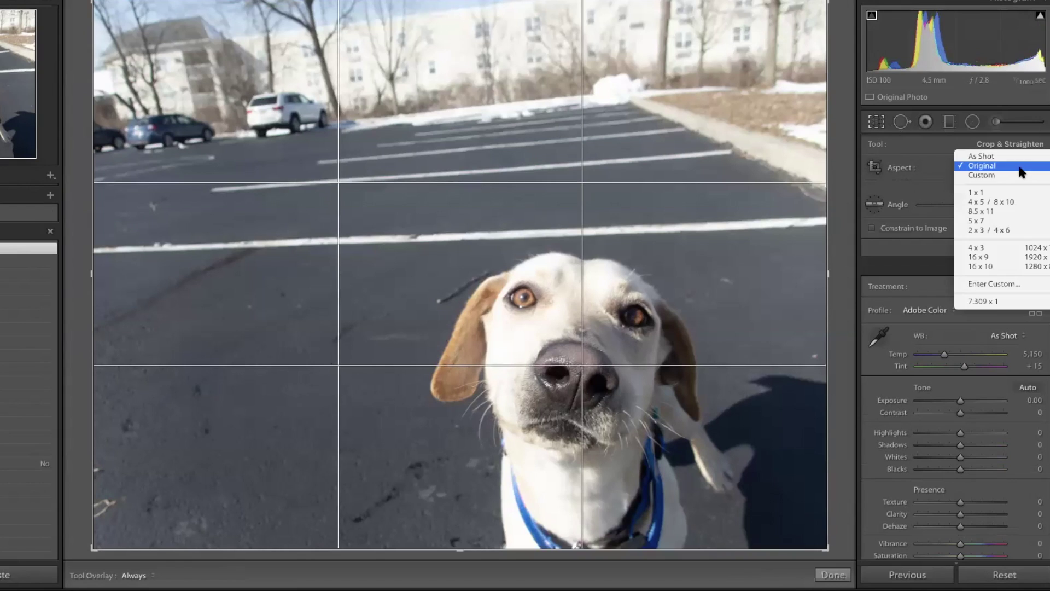
left_click(985, 192)
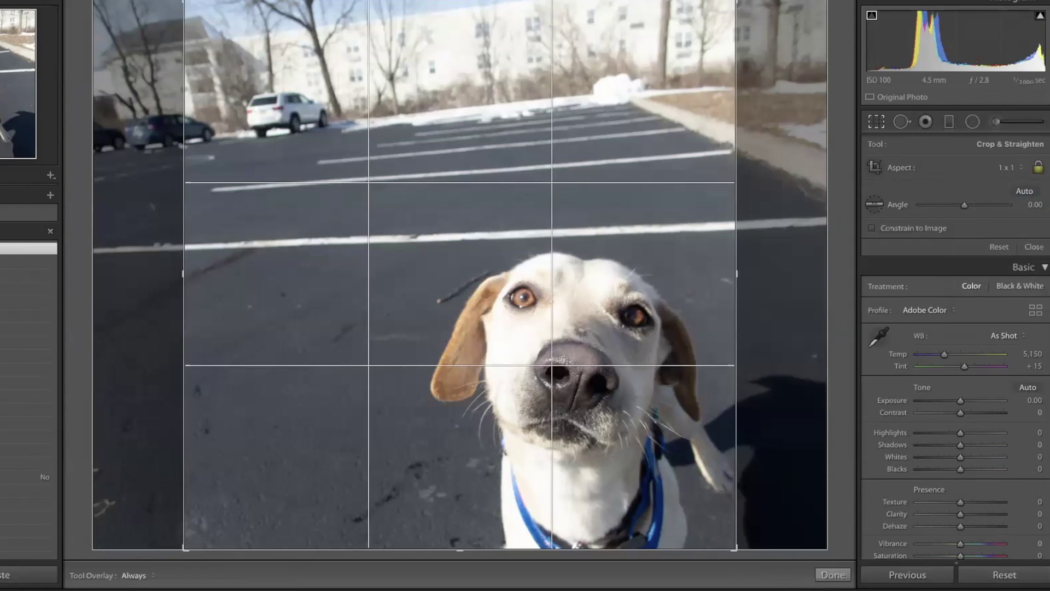
left_click_drag(216, 32, 287, 90)
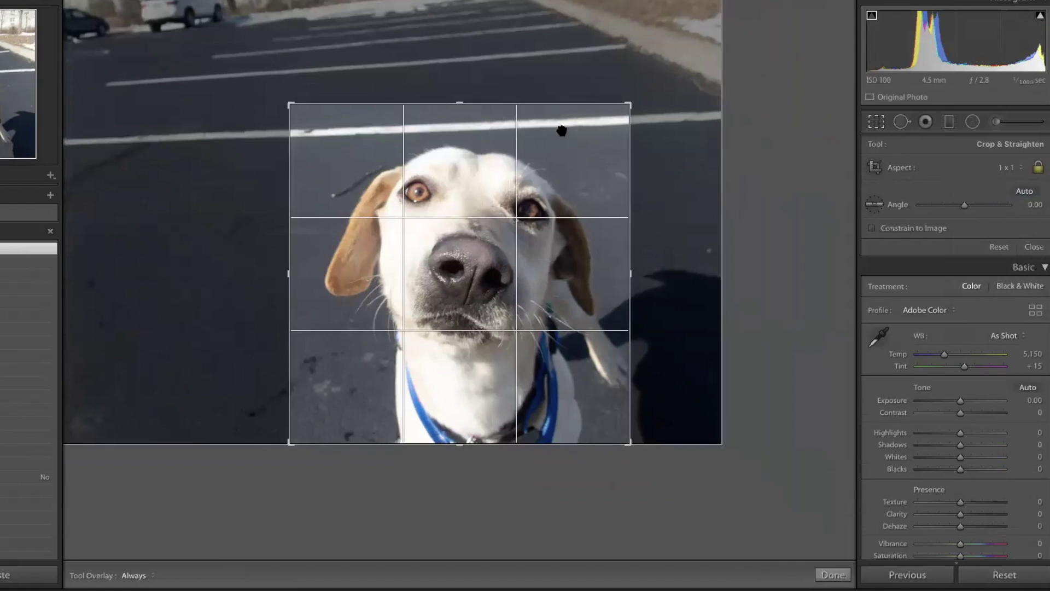
Step: Switch the crop aspect to 5 x 7, then 4 x 5, then start a custom ratio
left_click(1020, 167)
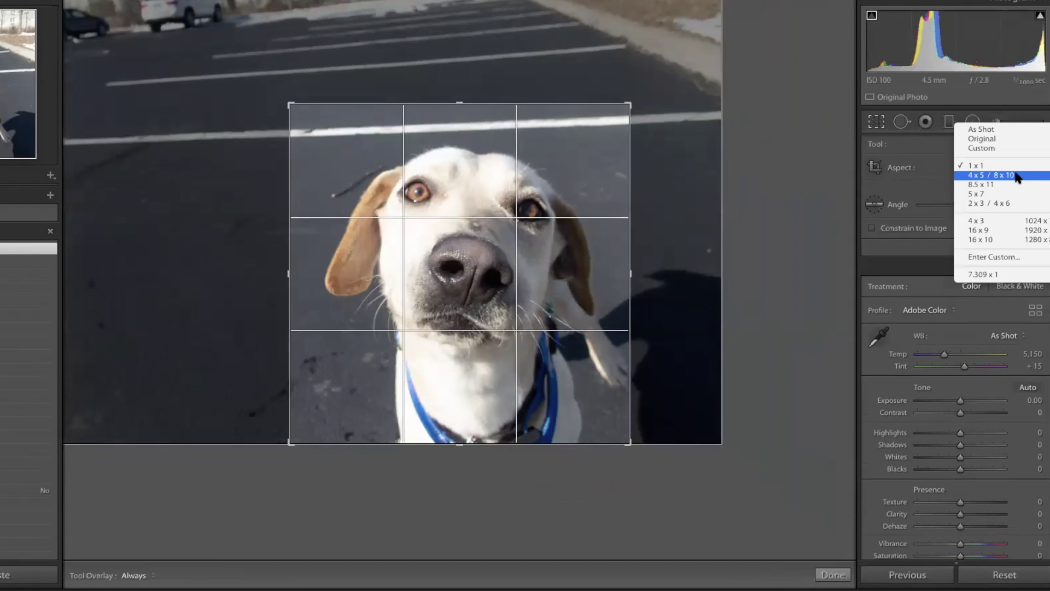
left_click(989, 194)
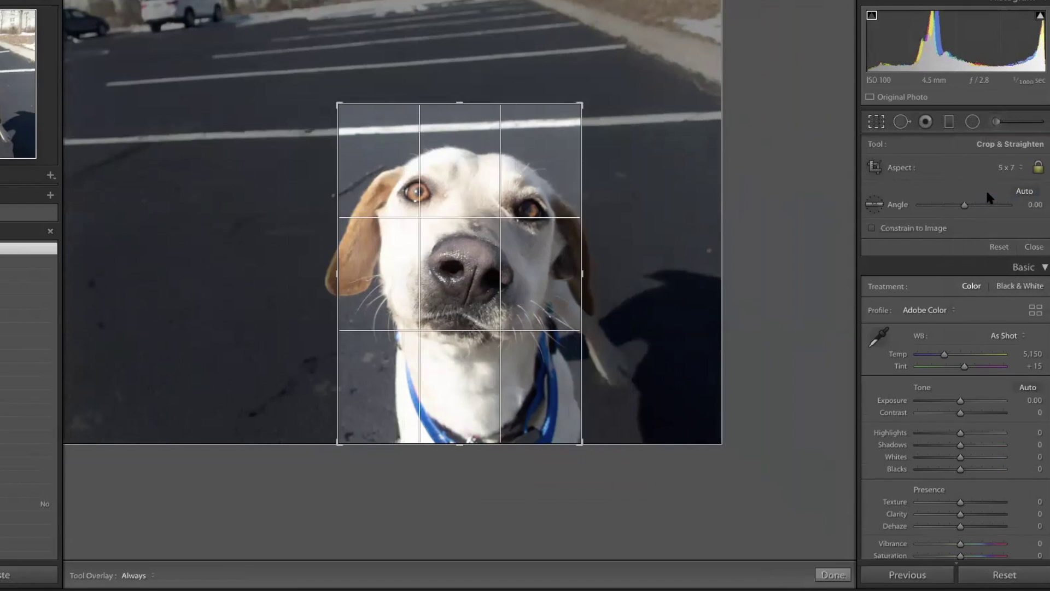
left_click(1020, 168)
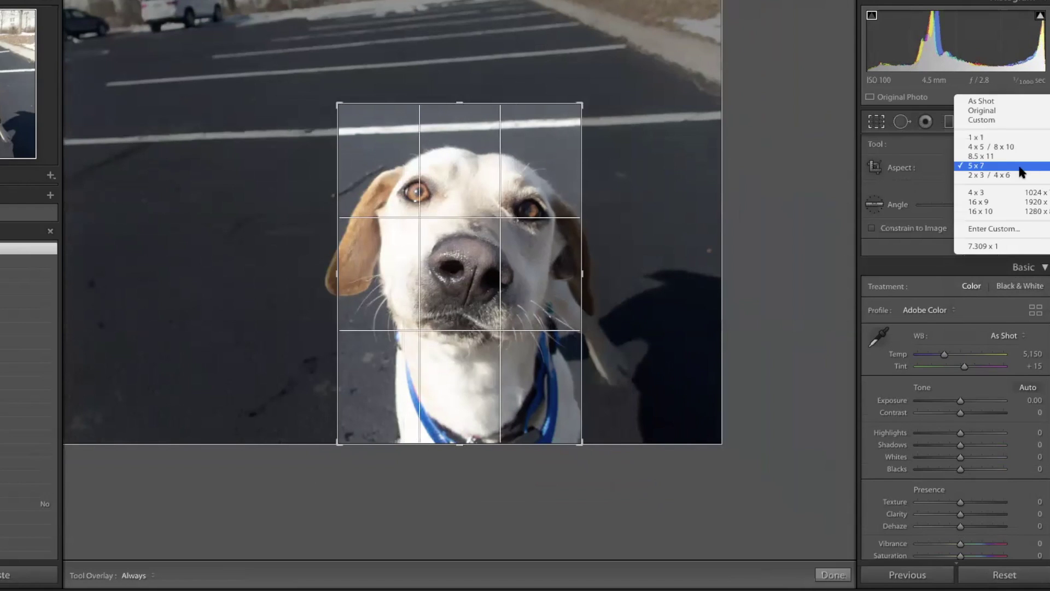
left_click(1004, 148)
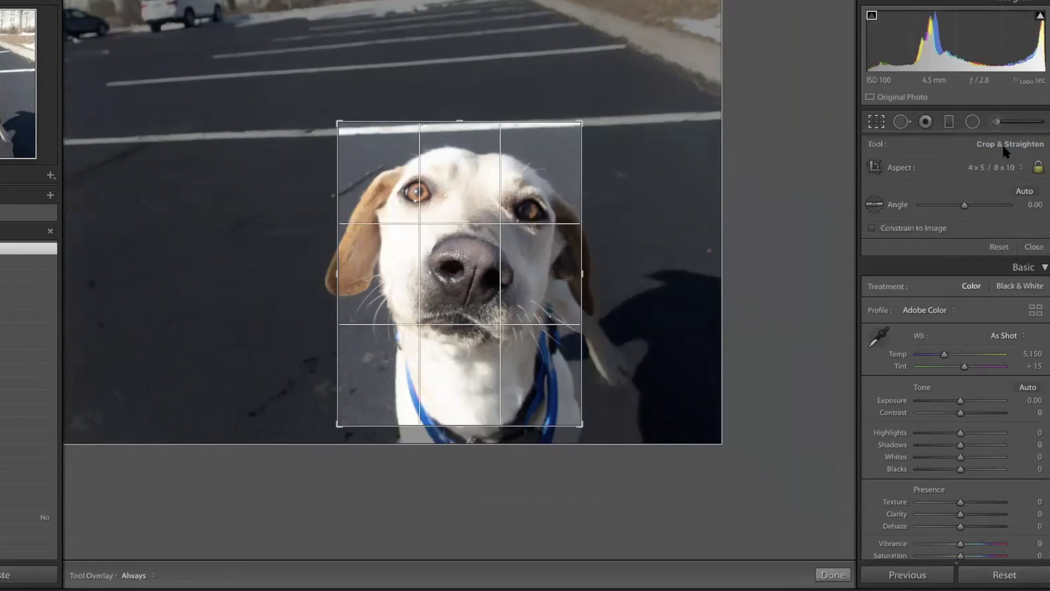
left_click(1020, 168)
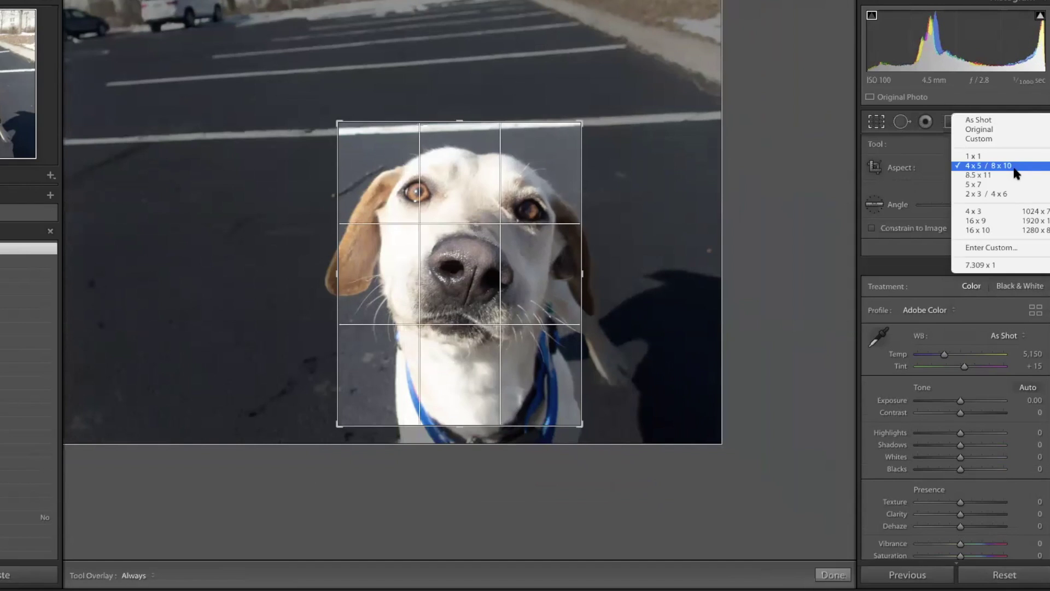
left_click(992, 248)
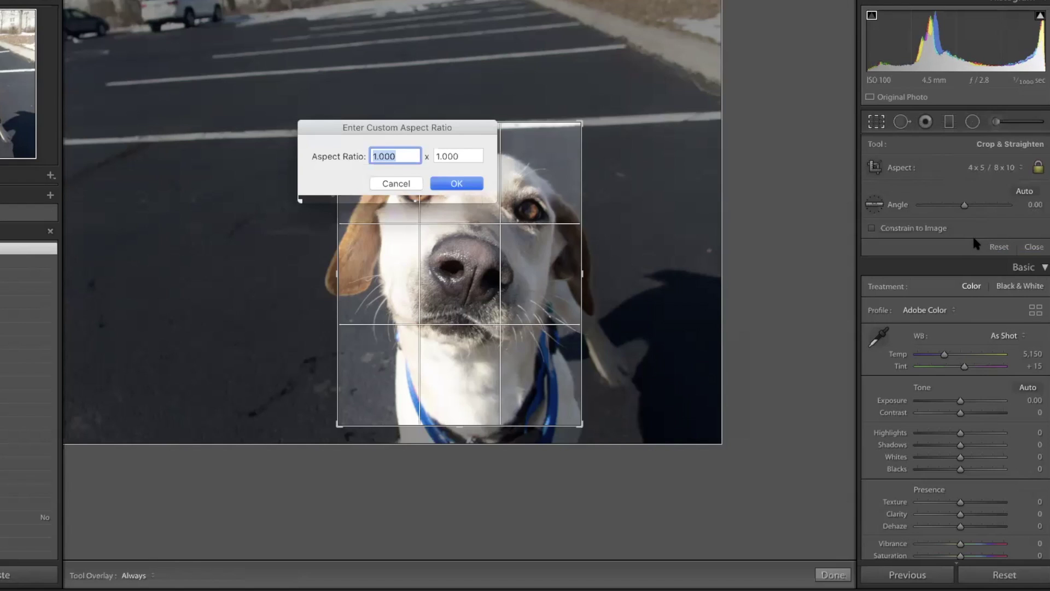
Step: Enter a custom 8.5 x 11 aspect ratio and confirm it
type("8.5")
key("Tab")
type("1")
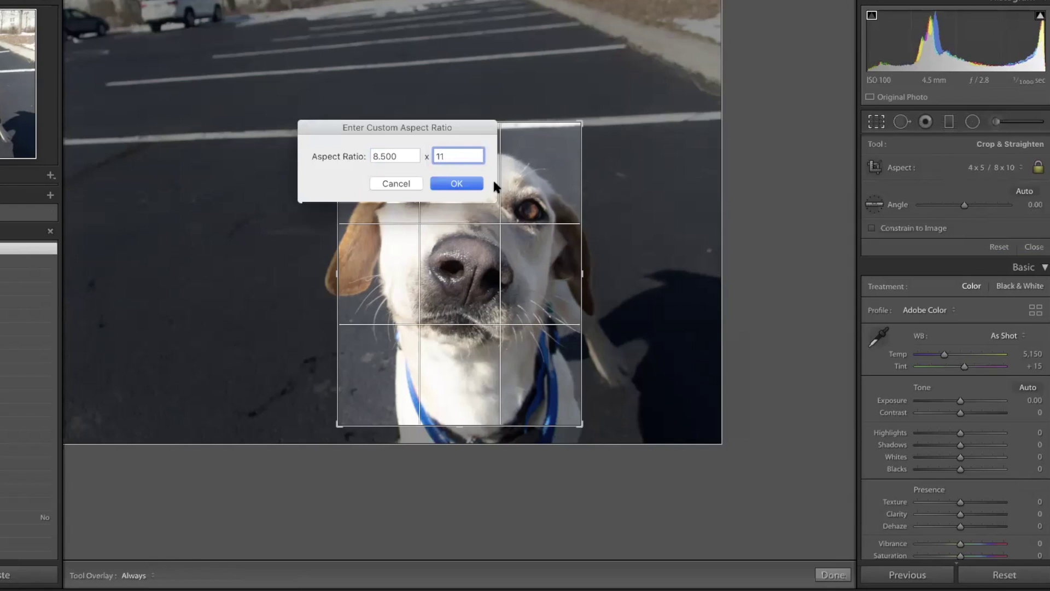
left_click(465, 185)
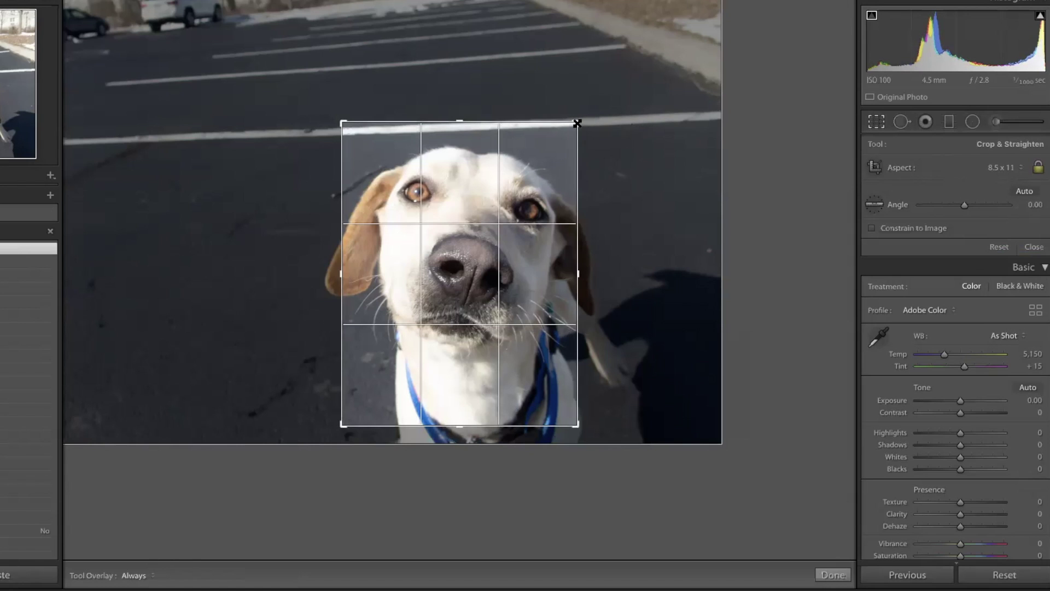
Step: Enlarge the crop and shift the photo to frame the dog's head and chest
left_click_drag(577, 123, 651, 83)
left_click_drag(563, 173, 586, 138)
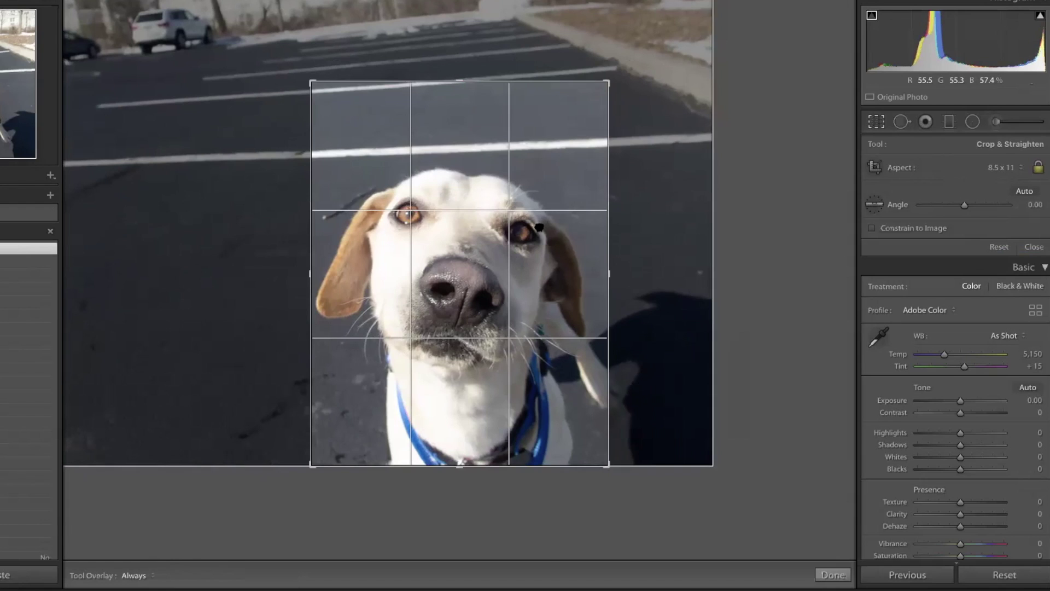
left_click_drag(539, 225, 544, 228)
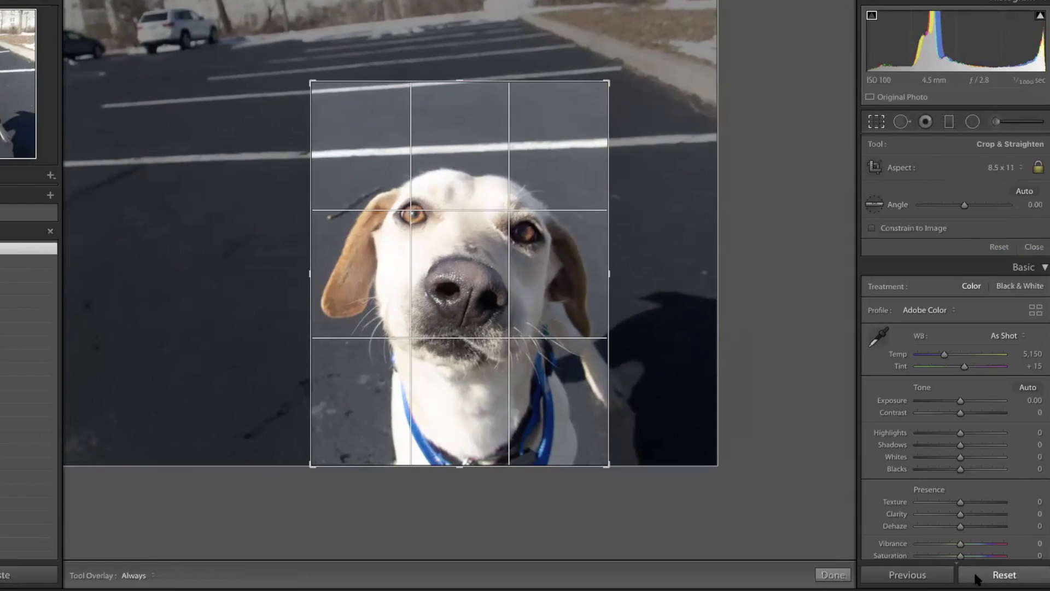
Step: Apply the 8.5 x 11 crop, briefly toggle soft proofing, then reset to the full photo
left_click(836, 575)
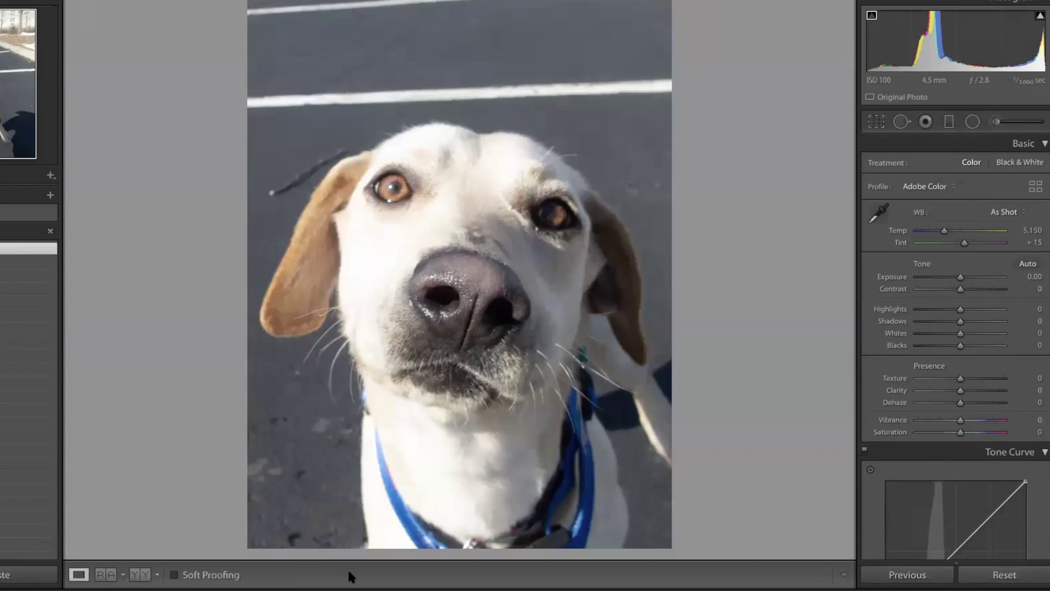
left_click(174, 574)
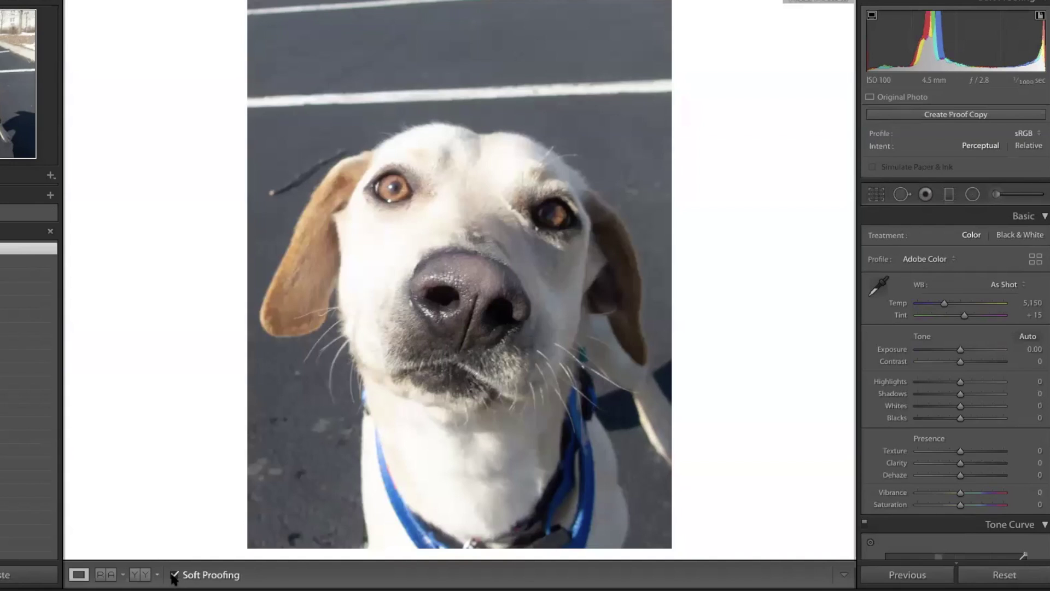
left_click(174, 575)
left_click(982, 574)
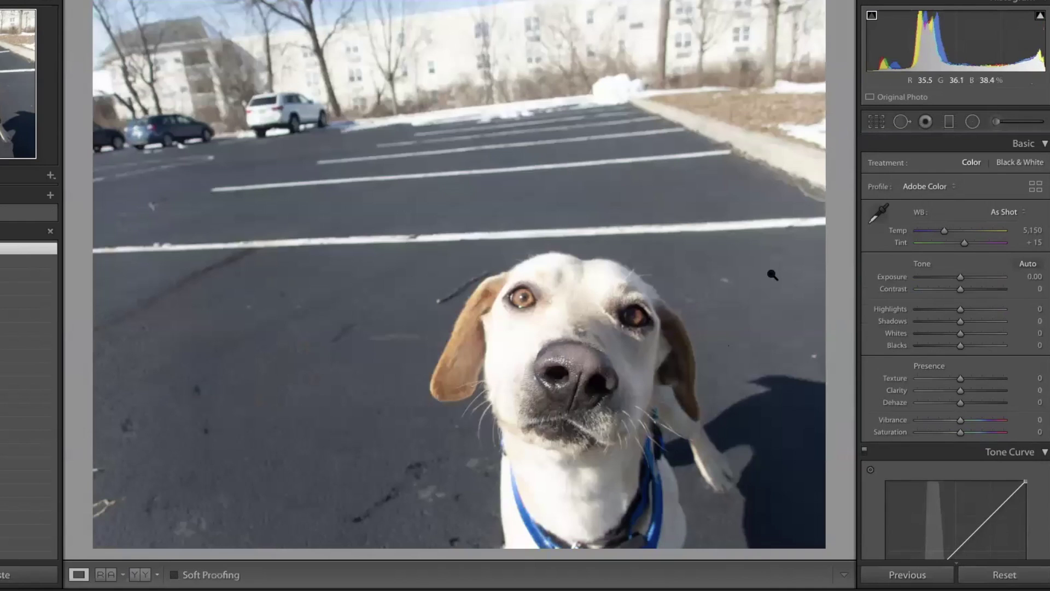
left_click(869, 124)
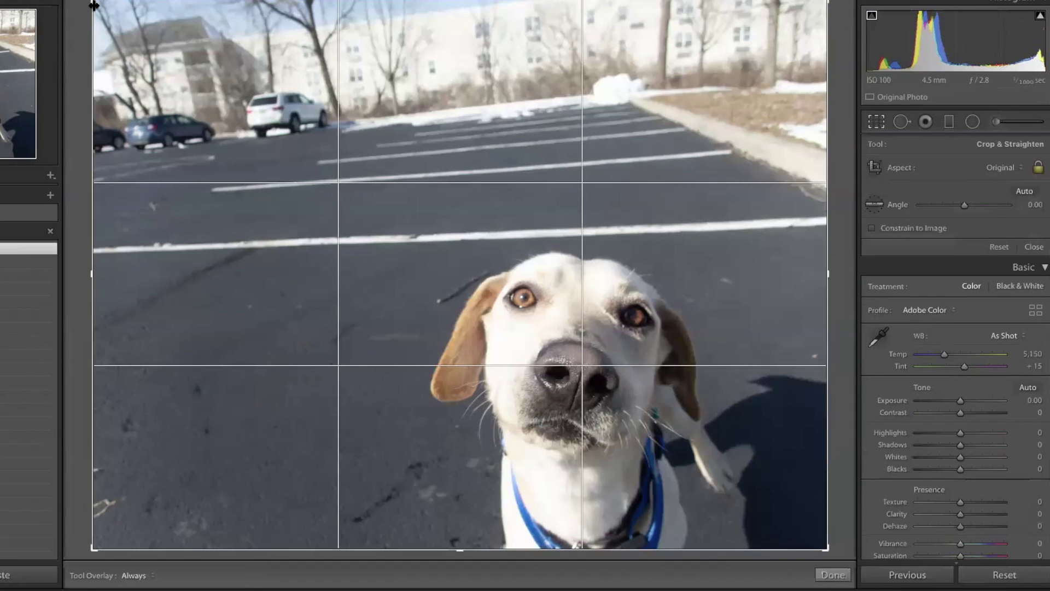
Step: Shrink the crop toward the dog's face, reposition the photo, and set the angle to 3.42°
left_click_drag(92, 2, 173, 113)
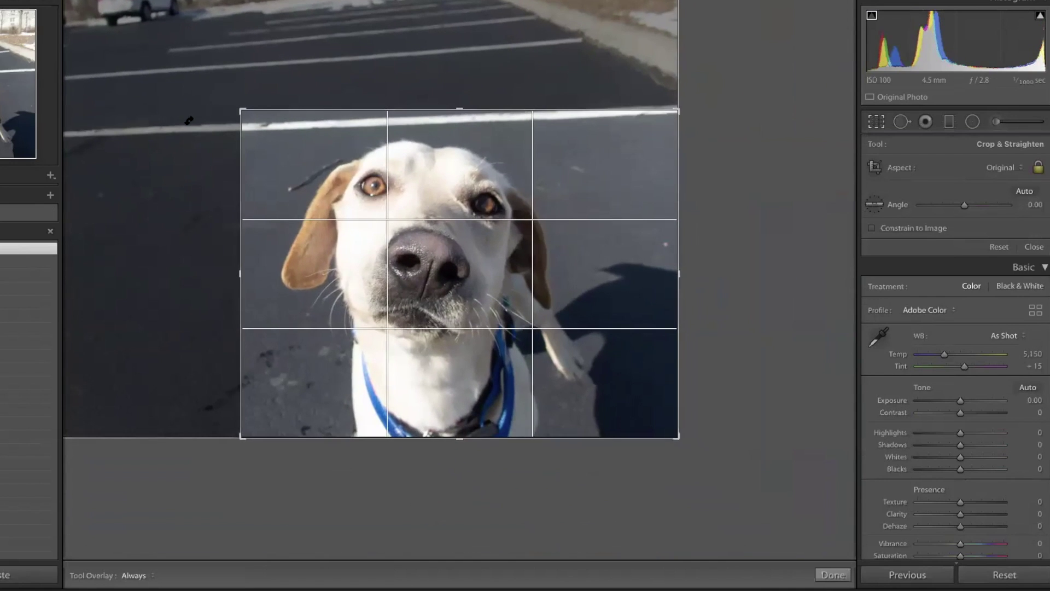
left_click_drag(310, 210, 342, 214)
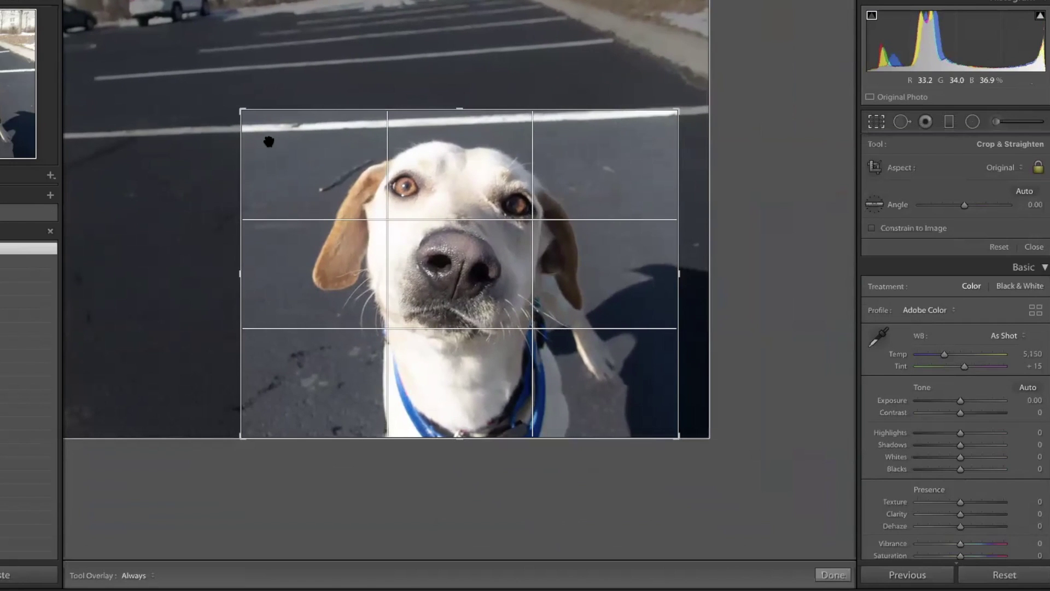
left_click_drag(270, 156, 271, 158)
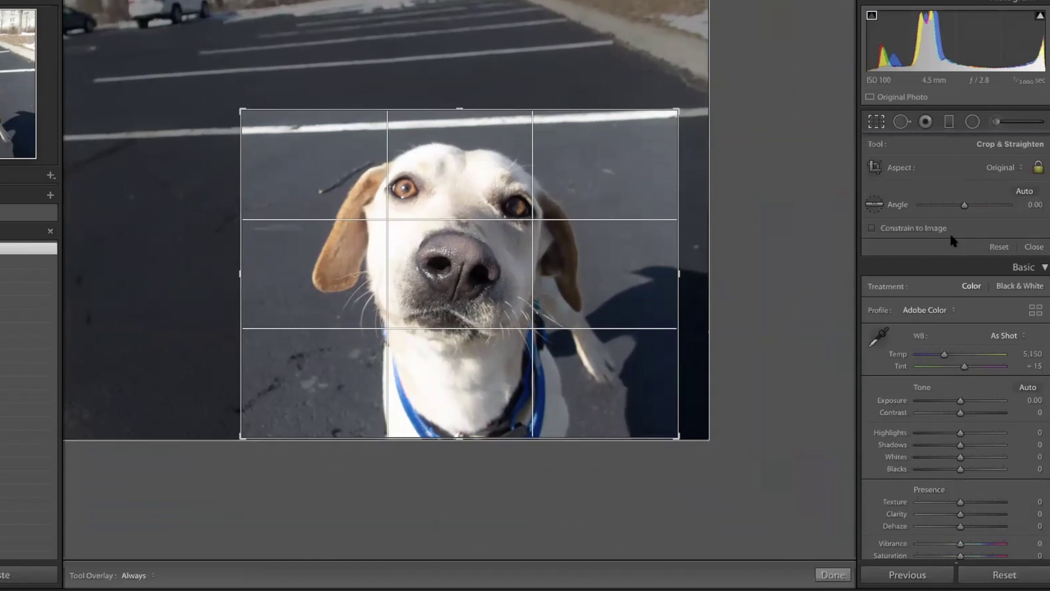
mouse_move(964, 206)
left_mouse_down()
mouse_move(921, 204)
mouse_move(1003, 209)
mouse_move(919, 202)
mouse_move(952, 202)
left_mouse_up()
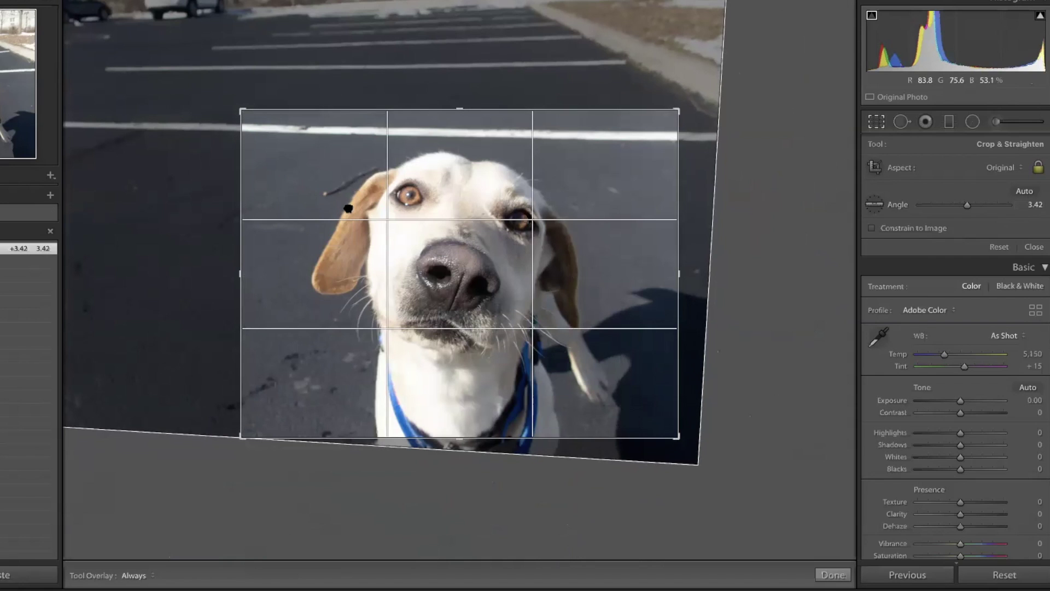
Step: Reset the crop, try another corner crop and tilt, then reset to angle 0.00 uncropped
left_click(1005, 574)
left_click_drag(96, 2, 109, 14)
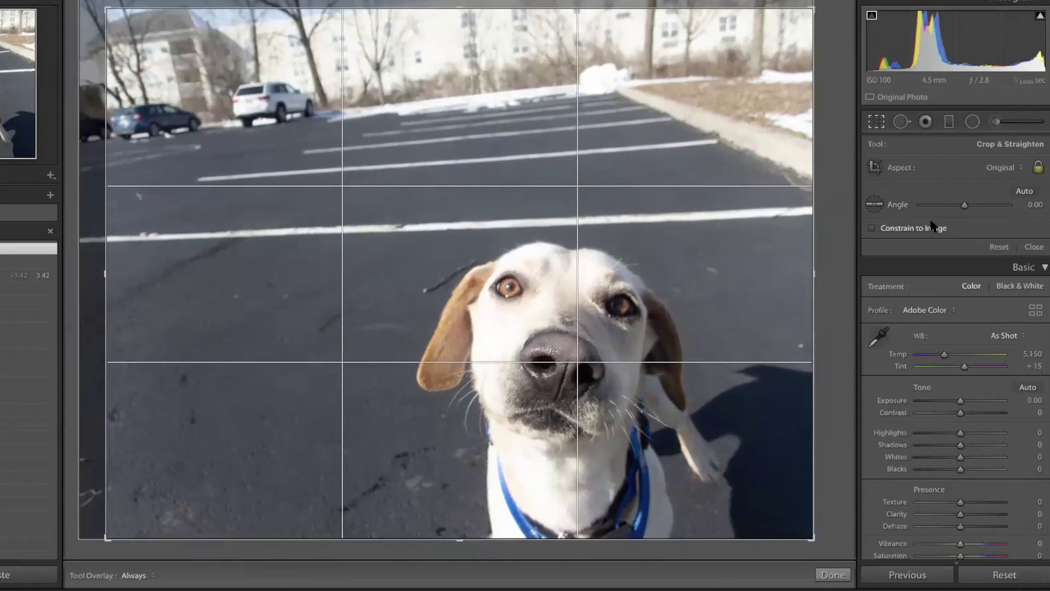
mouse_move(965, 204)
left_mouse_down()
mouse_move(906, 207)
mouse_move(949, 205)
mouse_move(1019, 235)
mouse_move(960, 224)
left_mouse_up()
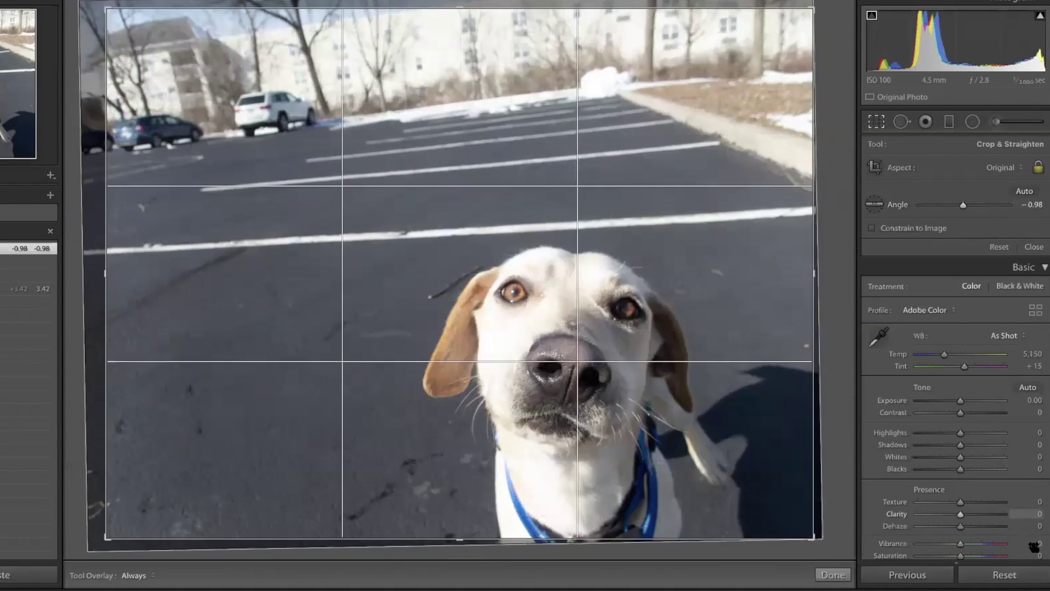
left_click(1031, 581)
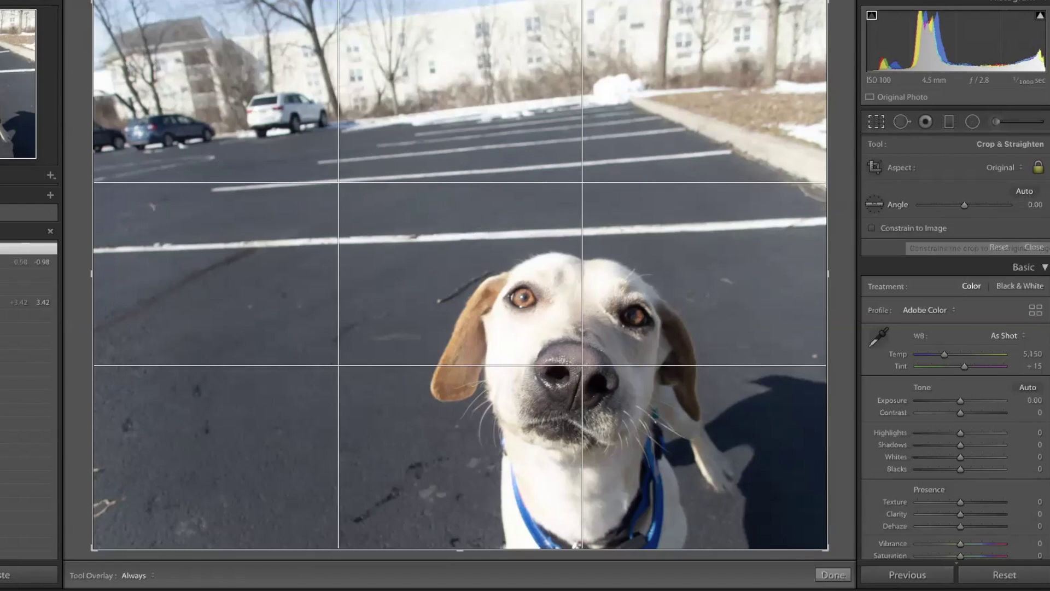
scroll(897, 235, "down", 3)
scroll(954, 350, "down", 15)
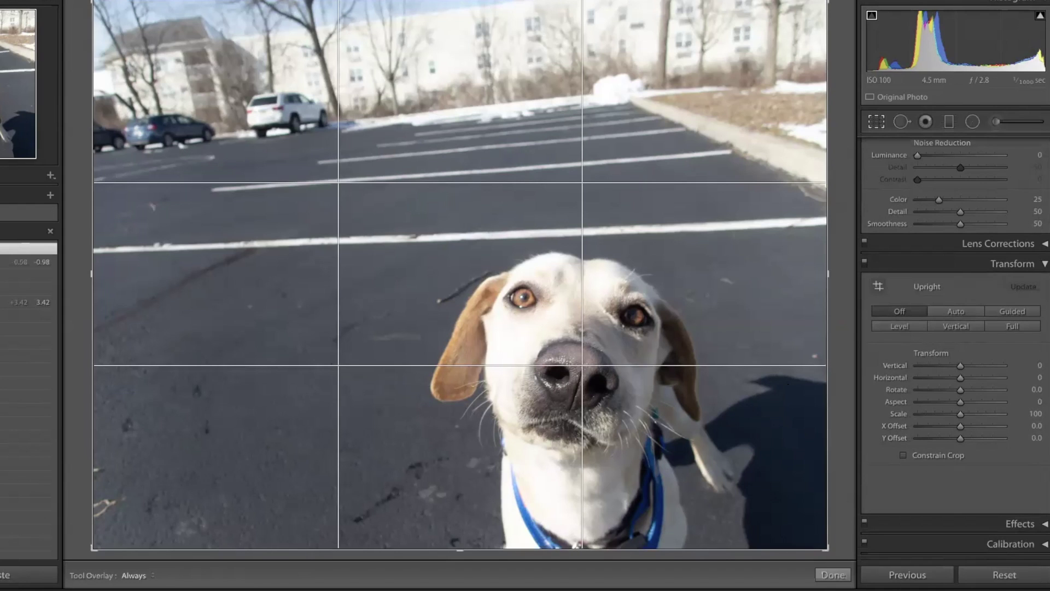
scroll(955, 328, "up", 15)
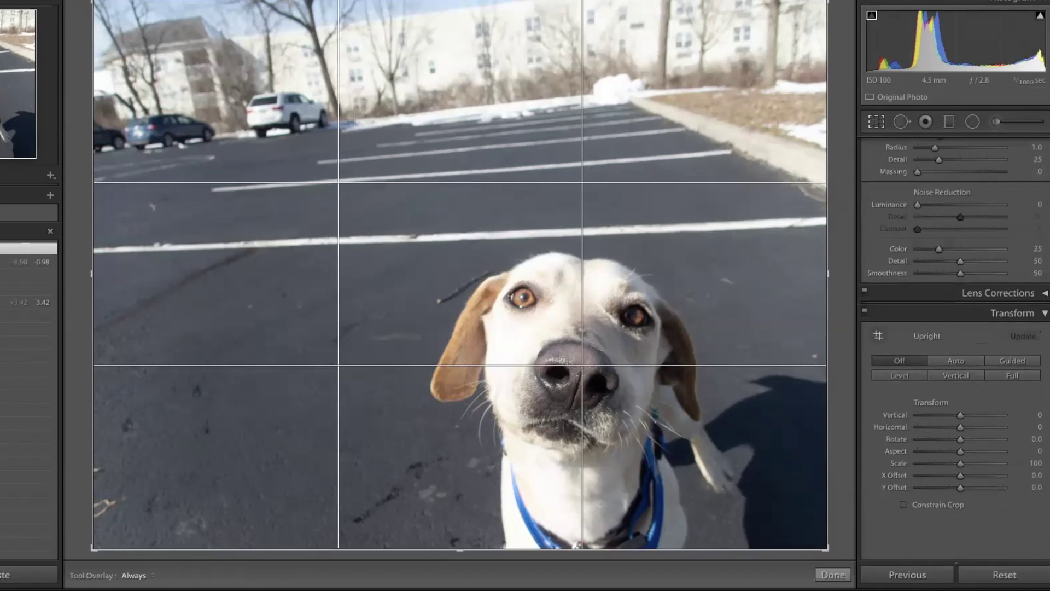
scroll(954, 347, "up", 2)
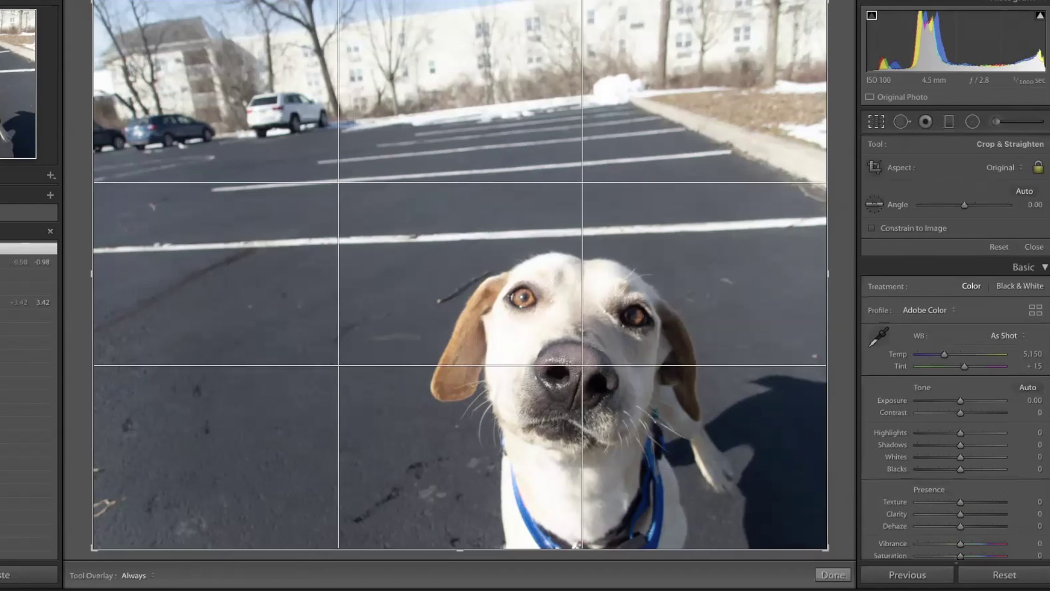
Step: Try a corner crop with Constrain to Image on, turn it off, then go to the flute photo
left_click(871, 228)
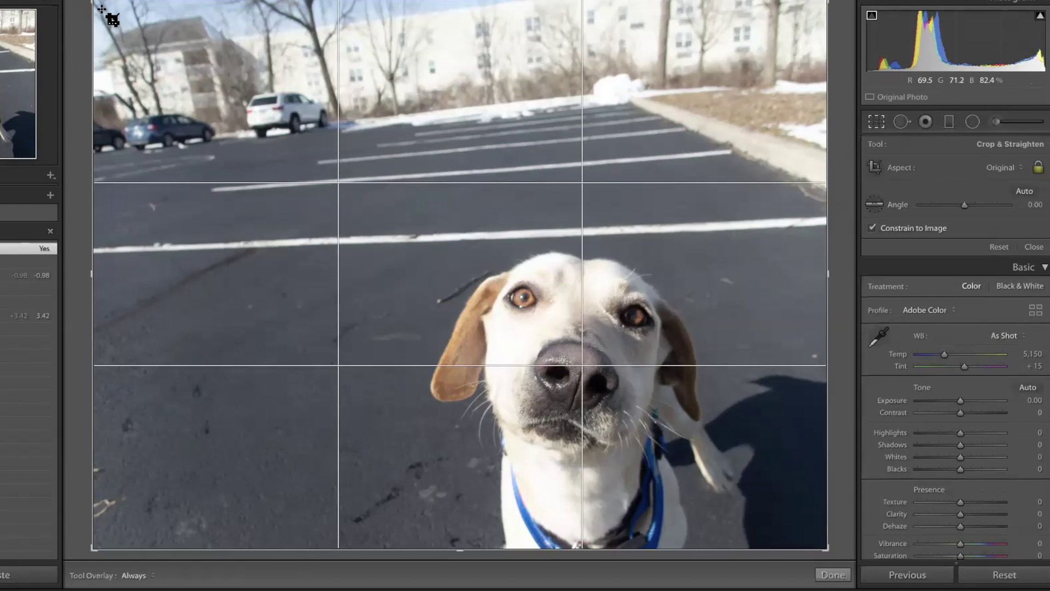
left_click_drag(97, 2, 222, 105)
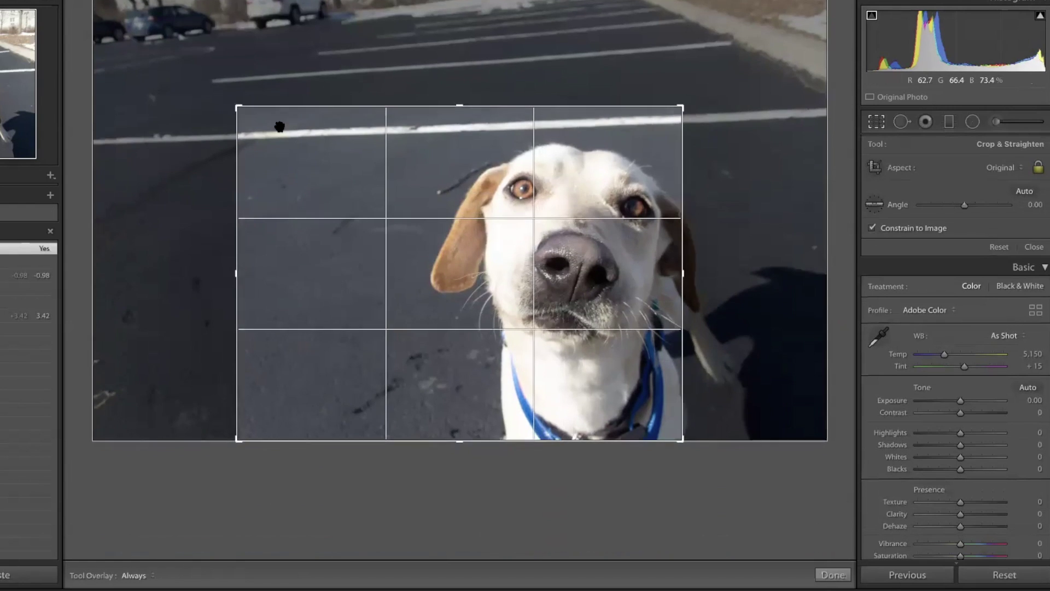
left_click_drag(429, 199, 420, 146)
left_click(872, 227)
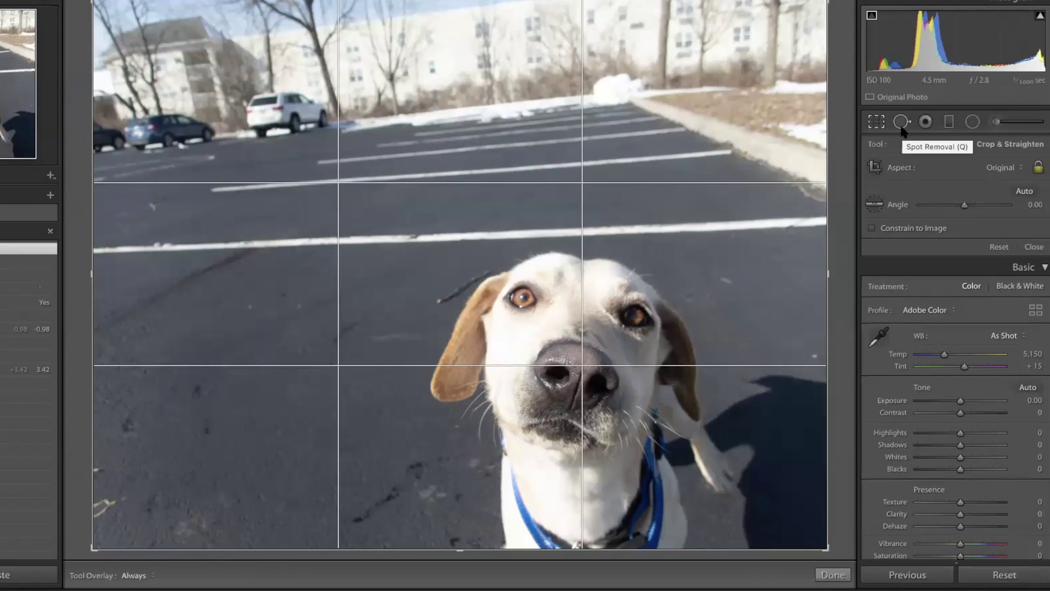
key("Right")
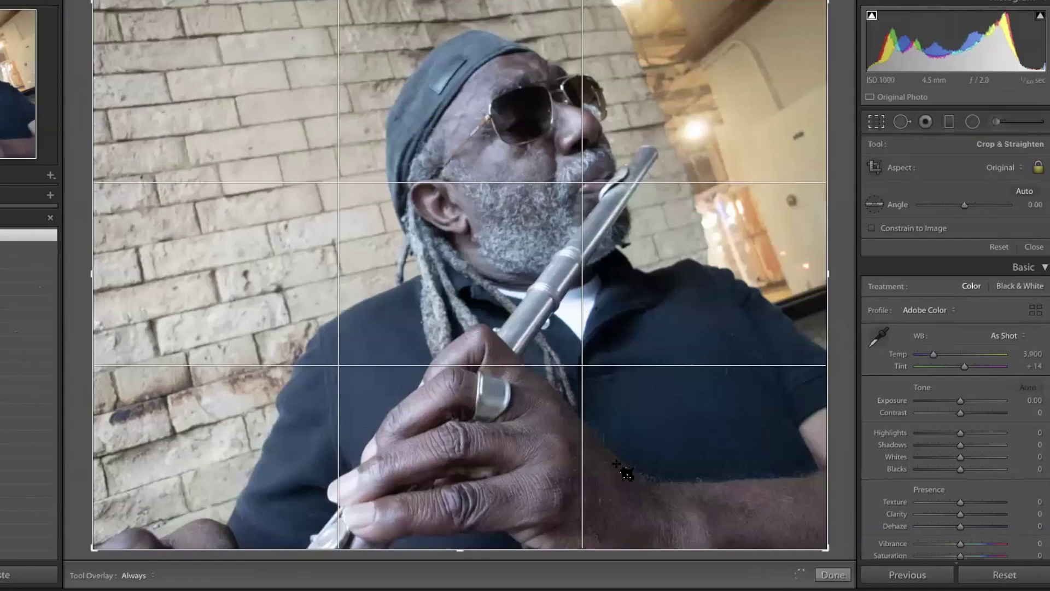
Step: Close cropping on the flute photo, switch to Spot Removal, and enlarge the Heal brush
left_click(875, 122)
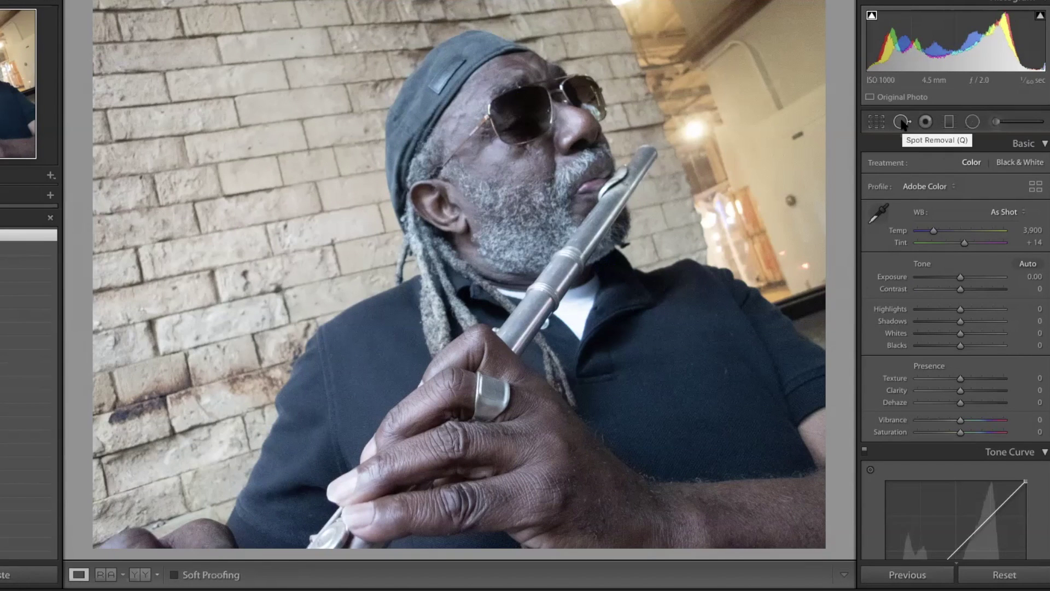
left_click(901, 122)
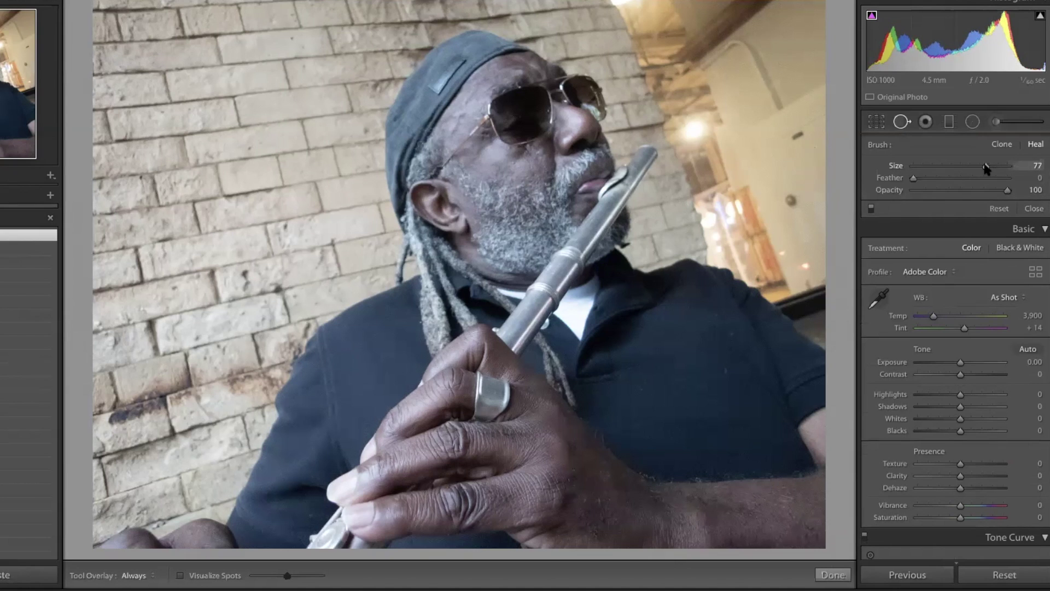
mouse_move(986, 167)
left_mouse_down()
mouse_move(999, 167)
mouse_move(986, 168)
left_mouse_up()
Step: Set the Heal brush feather to 39 and opacity to 100, keeping size 77
left_click_drag(913, 178, 996, 190)
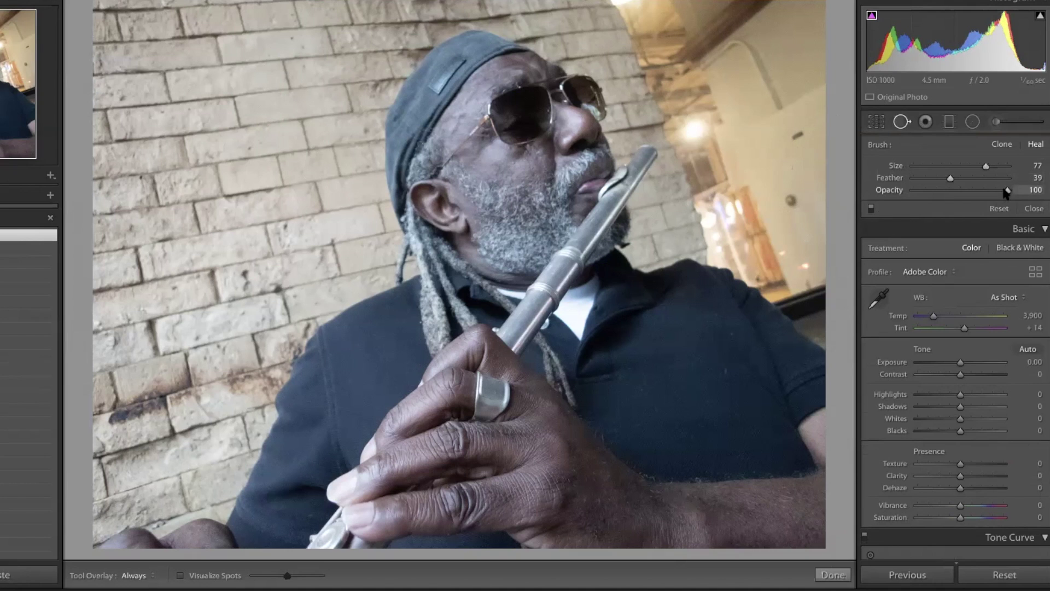
mouse_move(1004, 188)
left_mouse_down()
mouse_move(922, 195)
mouse_move(995, 191)
left_mouse_up()
left_click_drag(999, 191, 1012, 190)
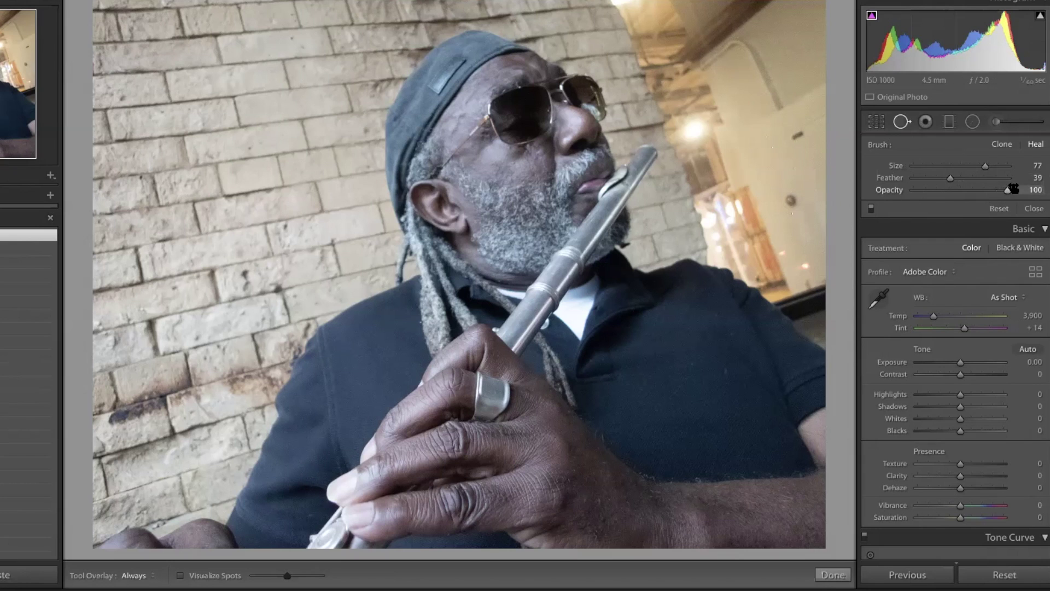
Step: Heal a spot on the pale wall right of the flute from clean wall, then close Spot Removal
left_click(789, 200)
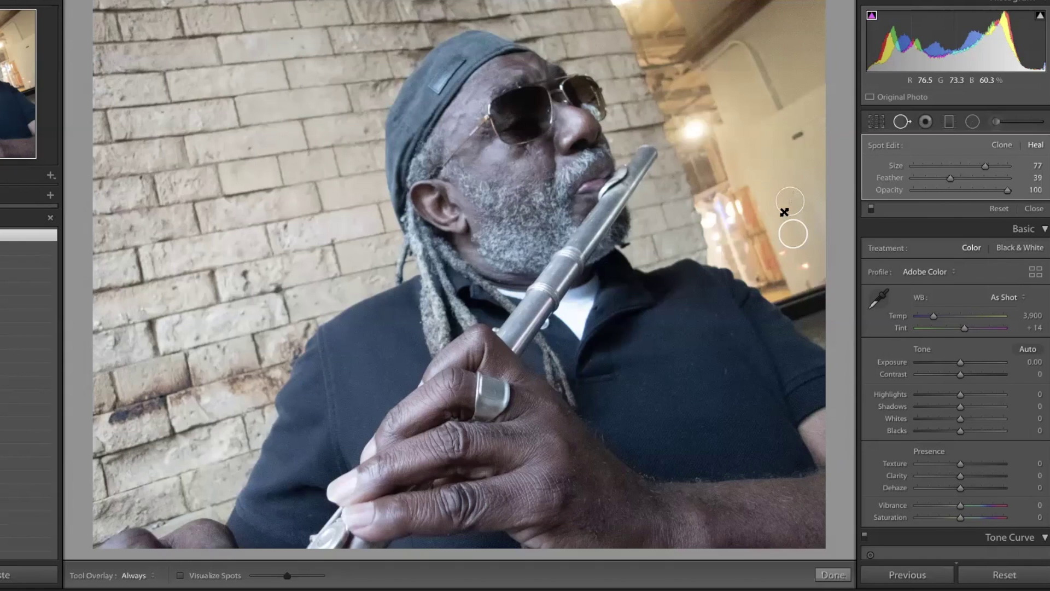
mouse_move(793, 234)
left_mouse_down()
mouse_move(774, 169)
mouse_move(808, 164)
mouse_move(756, 178)
mouse_move(741, 216)
mouse_move(767, 163)
left_mouse_up()
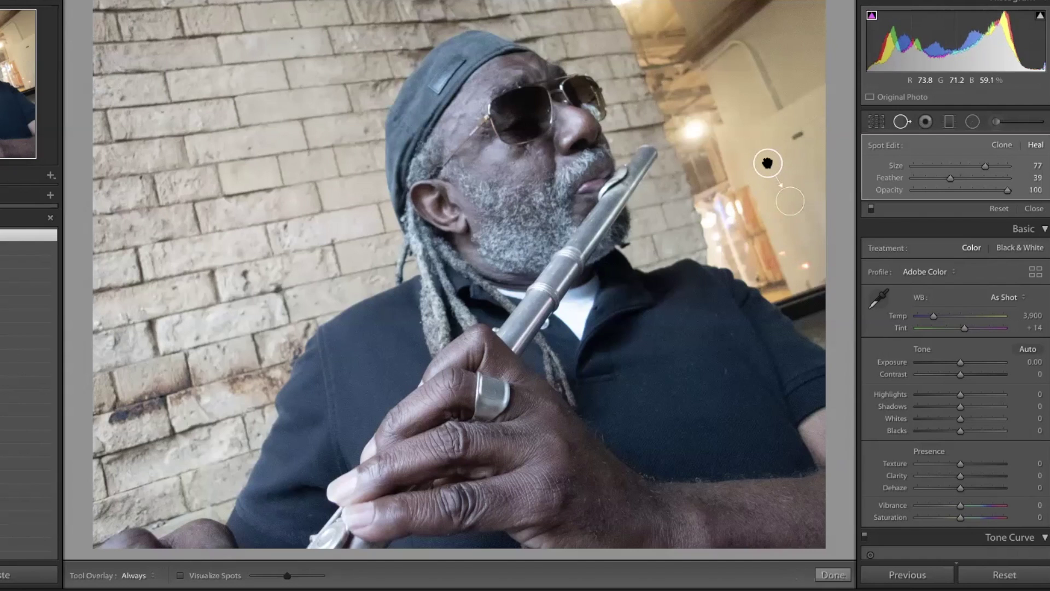
left_click(902, 121)
left_click(793, 205)
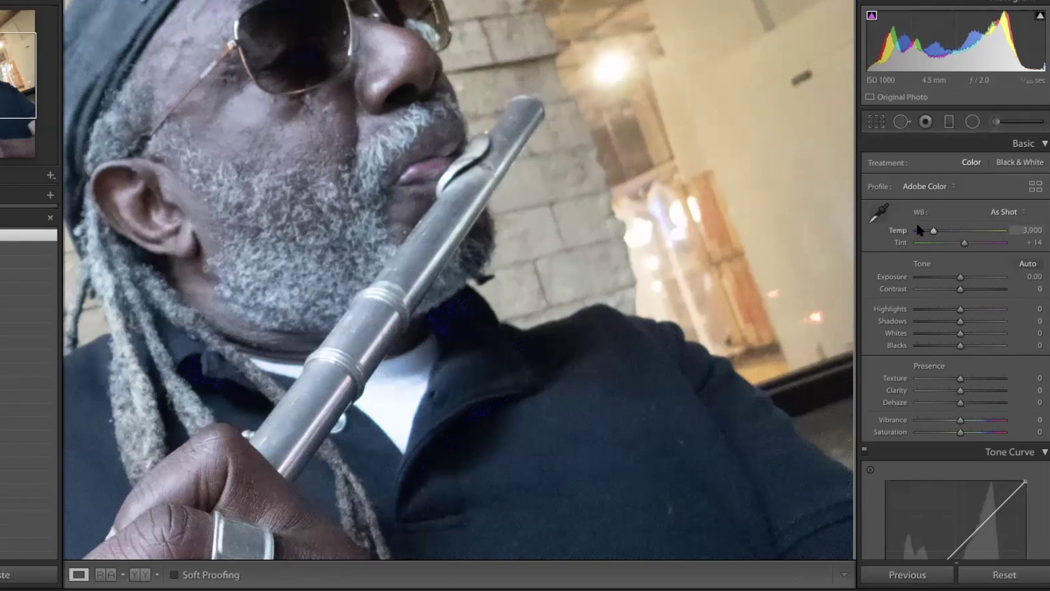
Step: Heal a mark on the pale upper-right wall with a brushed Spot Removal stroke
left_click_drag(808, 140, 754, 214)
left_click_drag(749, 177, 743, 204)
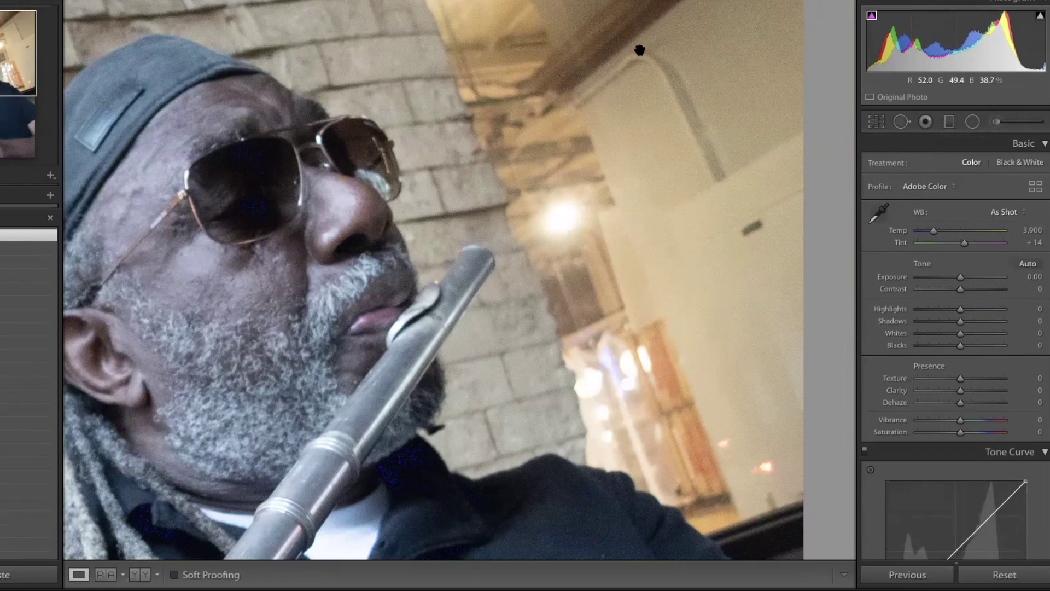
left_click(900, 122)
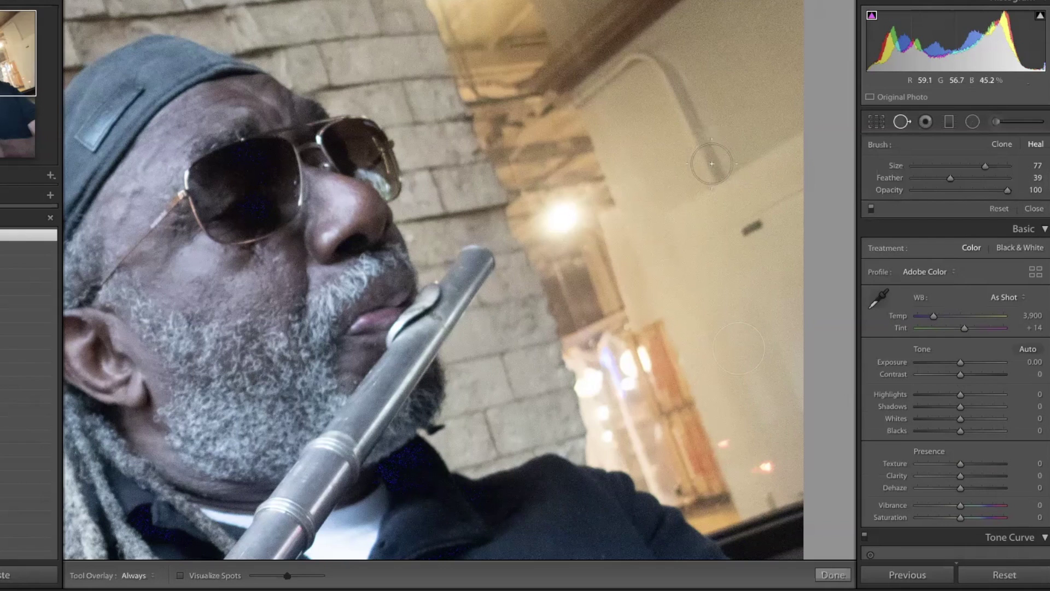
left_click_drag(712, 164, 656, 68)
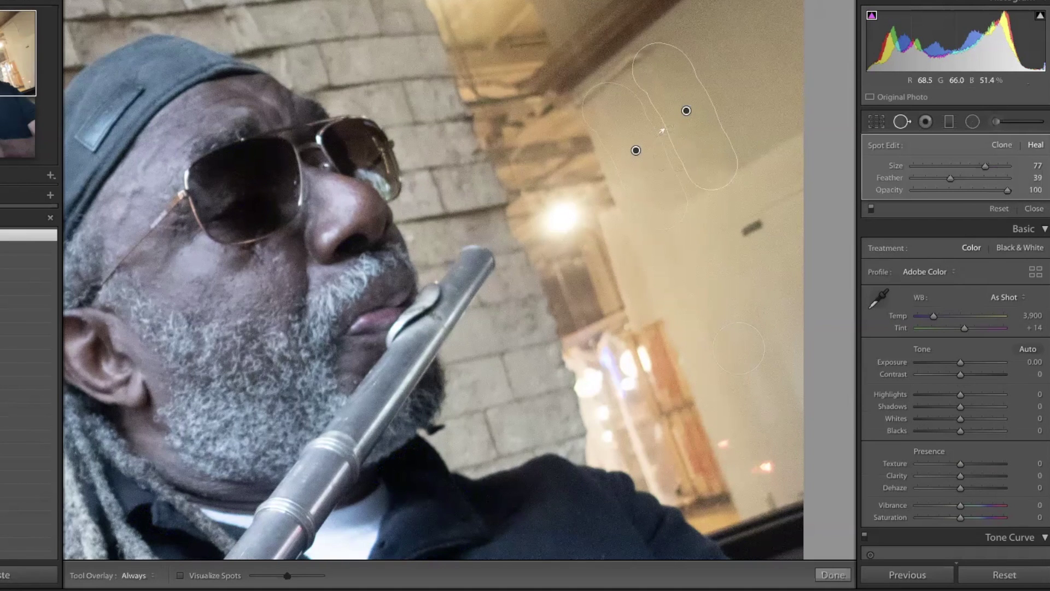
left_click(903, 124)
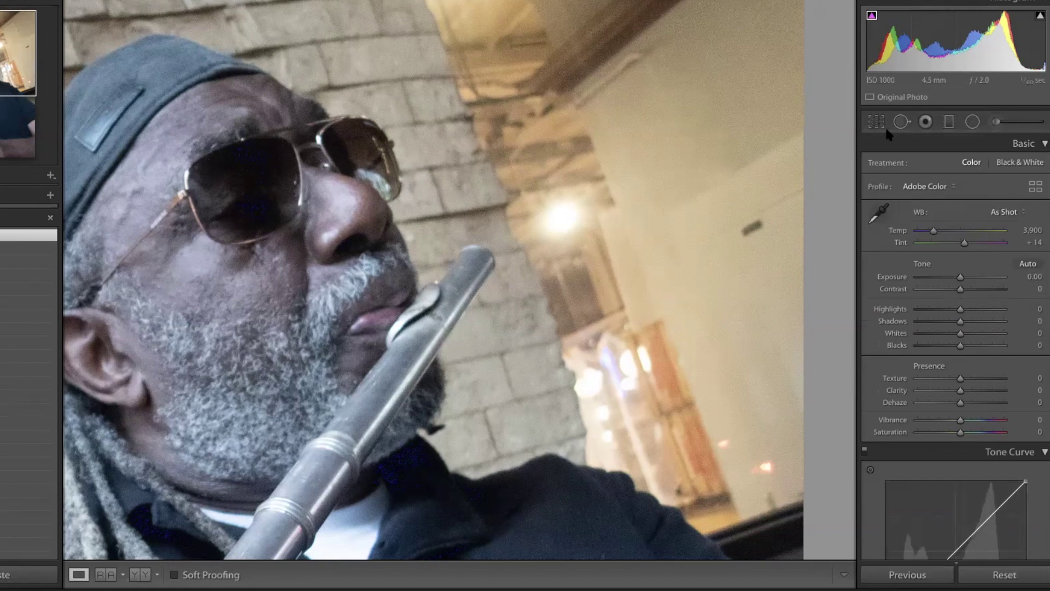
left_click(900, 122)
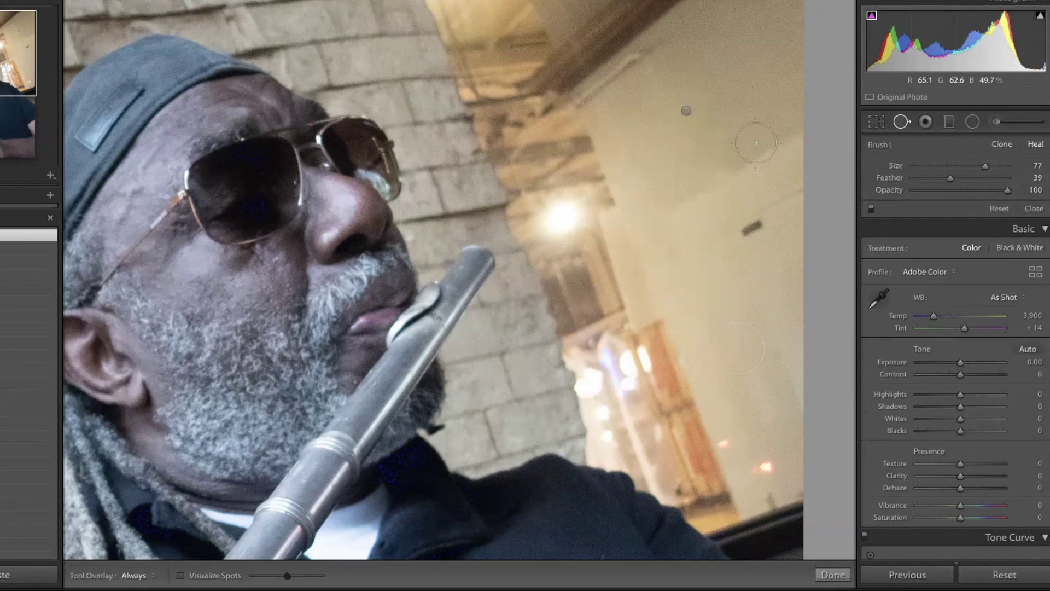
Step: Paint a heal stroke over another upper-wall mark and move its sample area up the wall
scroll(767, 138, "down", 1)
left_click_drag(739, 160, 696, 182)
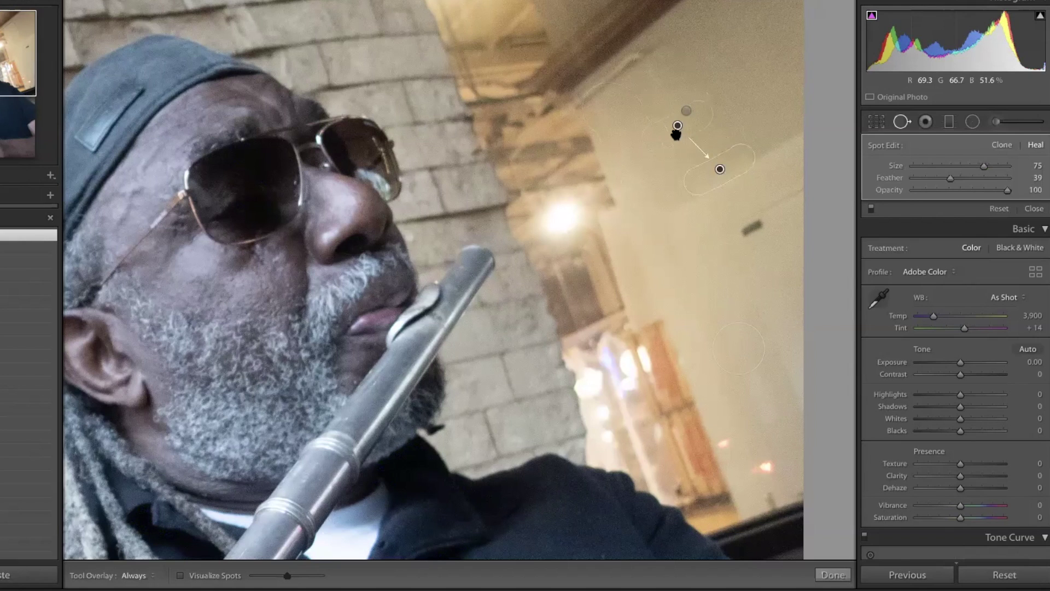
mouse_move(678, 129)
left_mouse_down()
mouse_move(738, 90)
mouse_move(748, 111)
mouse_move(734, 81)
left_mouse_up()
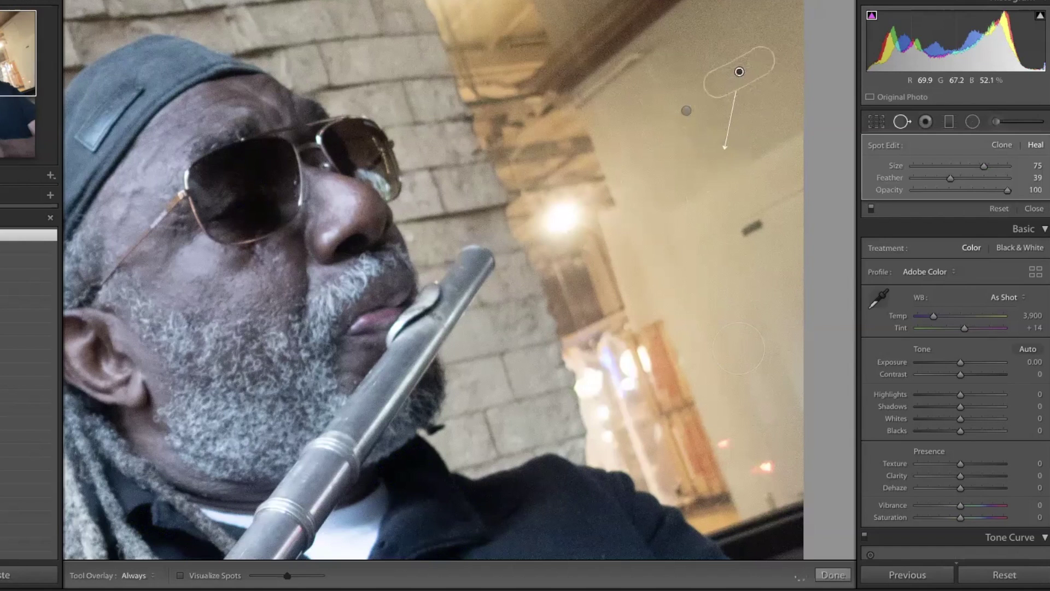
left_click(903, 121)
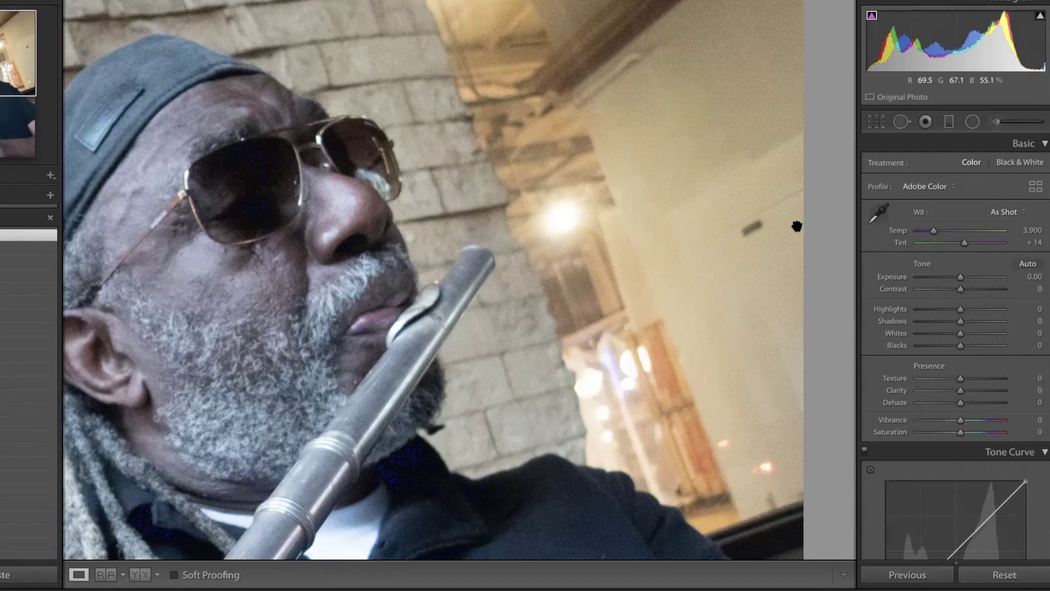
Step: Drag the upper-wall patch into place and delete a stray heal spot added by mistake
left_click(901, 124)
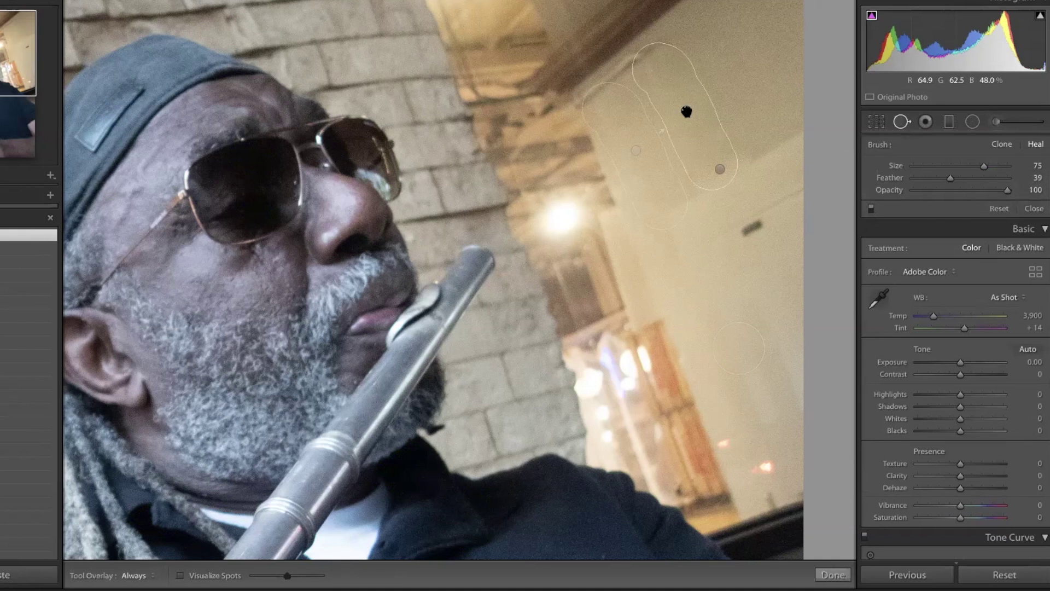
left_click(686, 111)
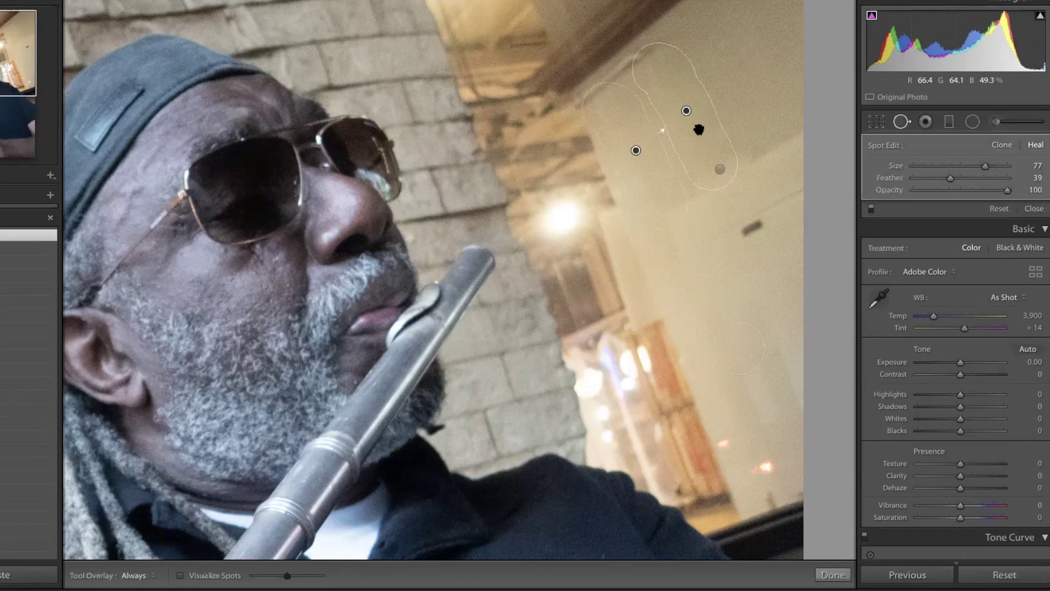
left_click_drag(634, 148, 744, 76)
left_click(671, 164)
key("Delete")
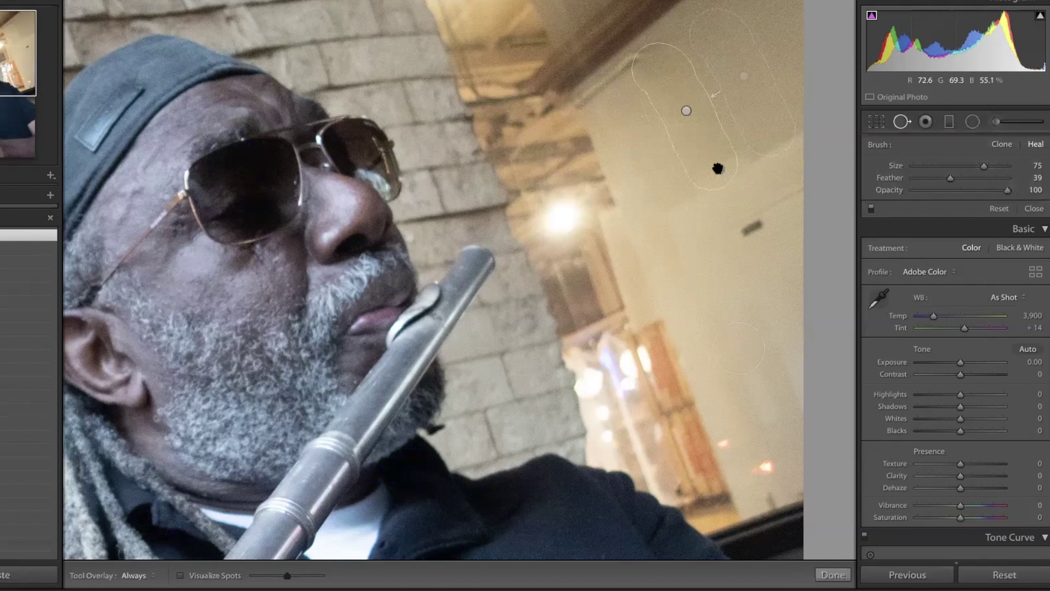
left_click(719, 168)
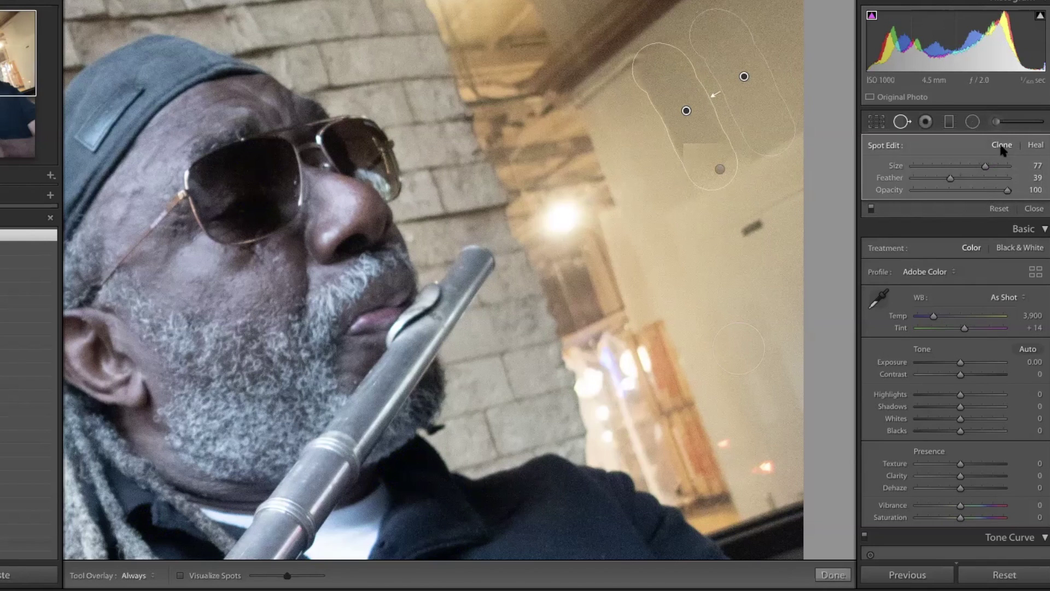
Step: Switch the wall patch from Clone to Heal and bring up the red-eye child portrait
left_click(1034, 145)
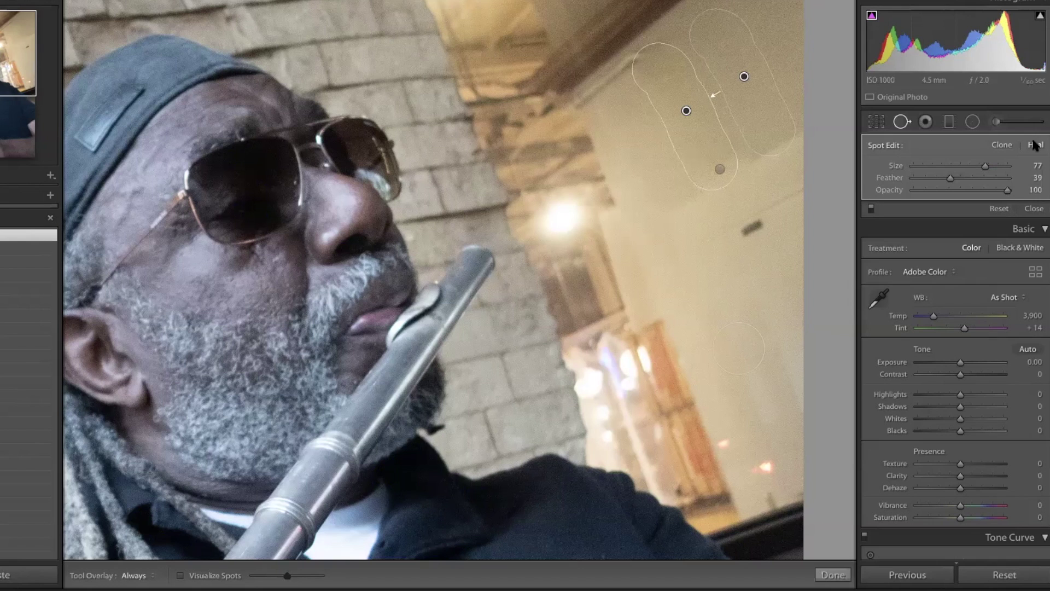
key("q")
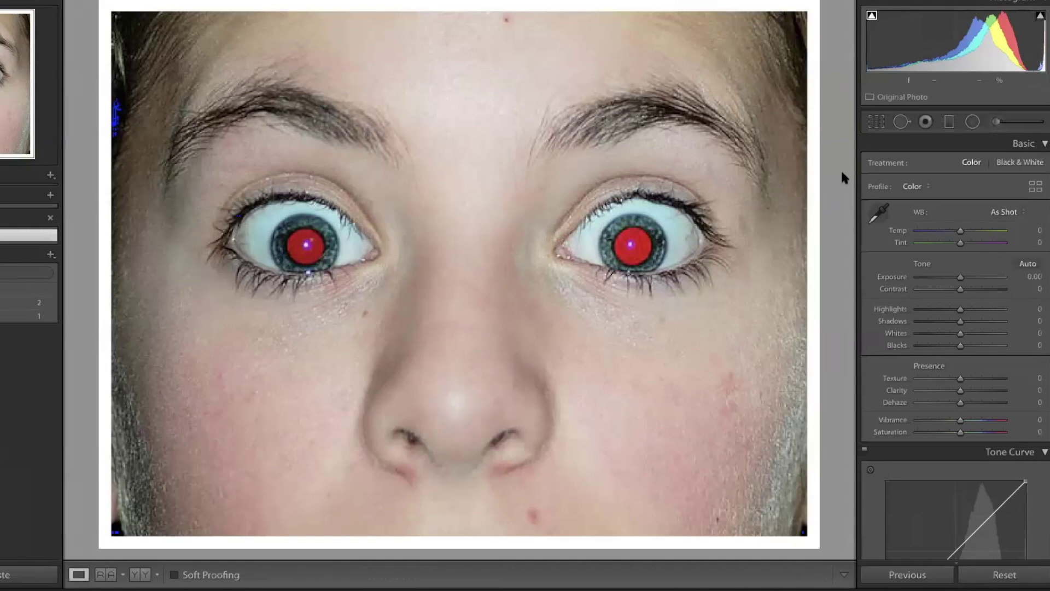
left_click(926, 123)
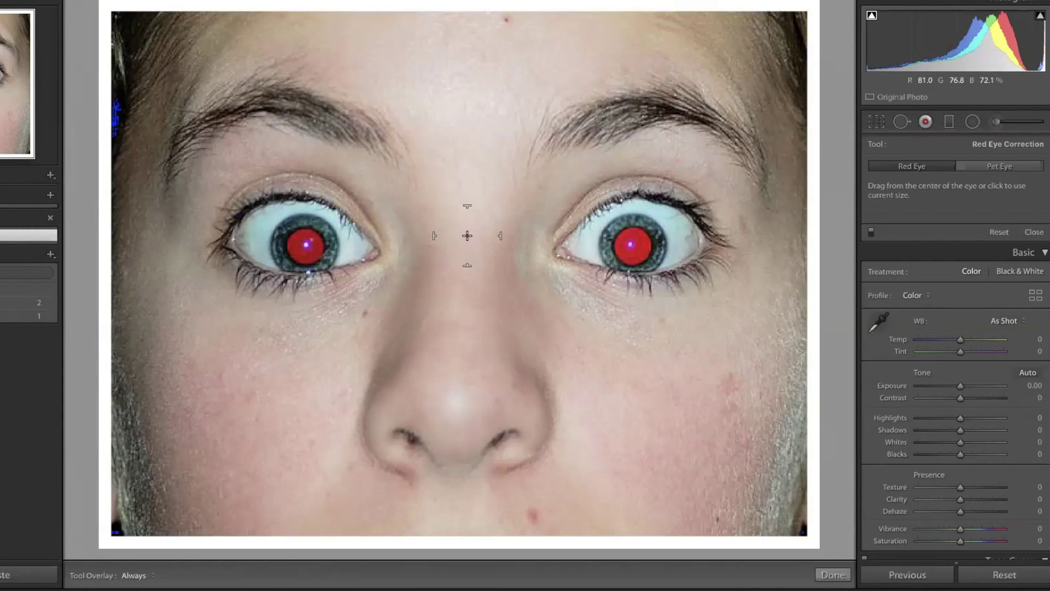
Step: Resize the red-eye cursor and correct the red pupil of the child's right eye
scroll(467, 236, "down", 5)
scroll(467, 235, "down", 3)
scroll(467, 236, "up", 5)
scroll(467, 235, "down", 2)
scroll(467, 236, "up", 2)
scroll(631, 247, "up", 2)
left_click(631, 247)
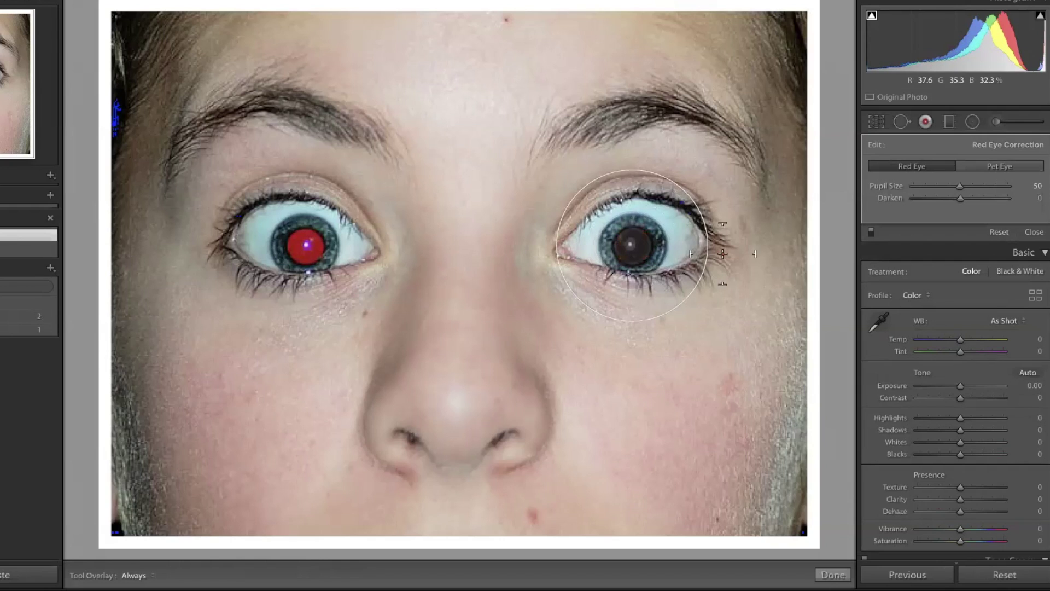
left_click(925, 121)
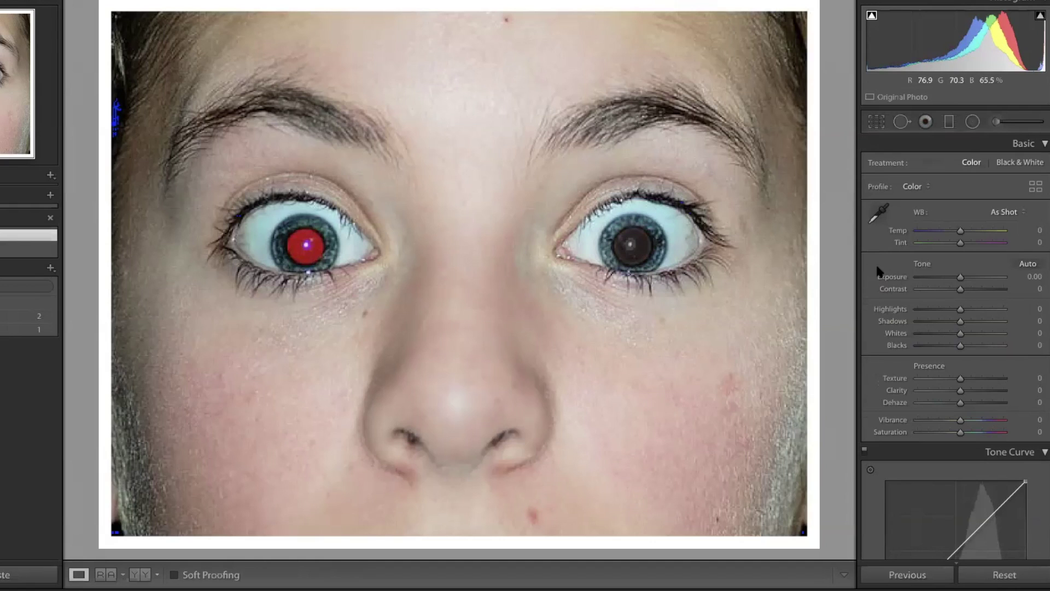
Step: Remove the chin blemish with a size-80 Heal spot
left_click(901, 121)
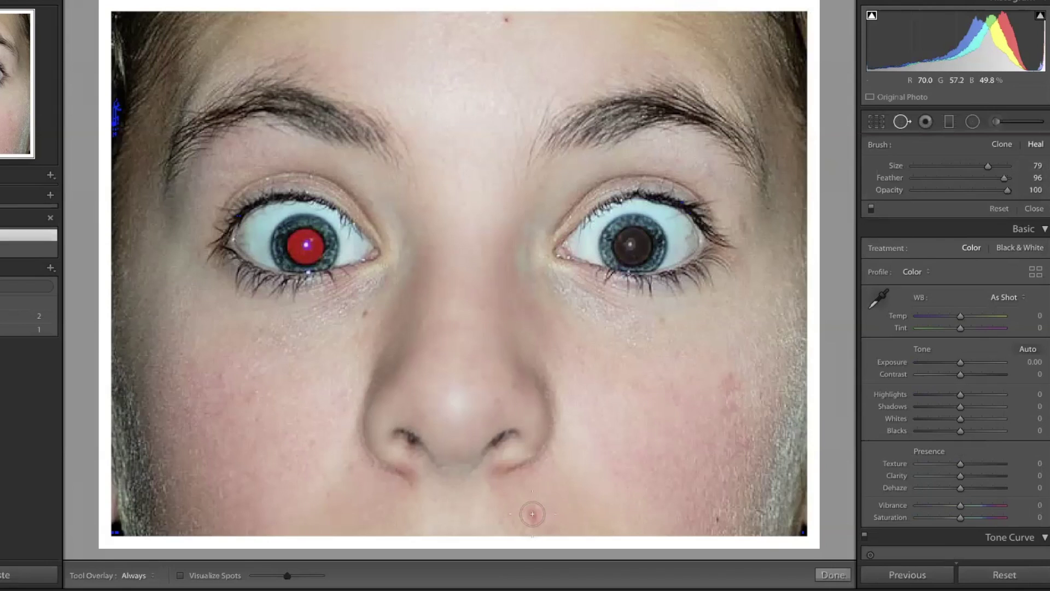
scroll(532, 516, "up", 1)
left_click(533, 516)
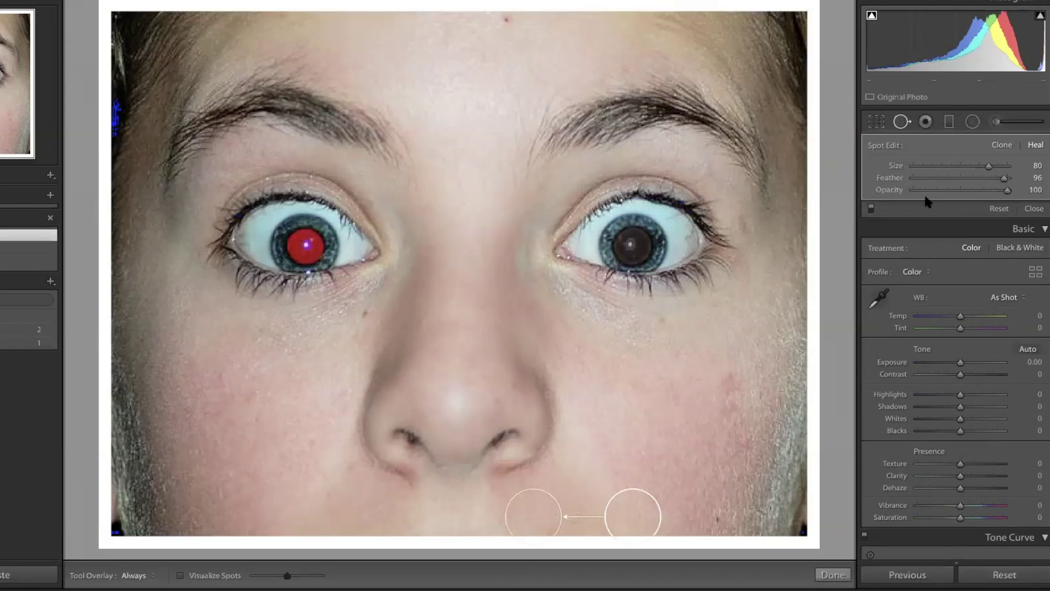
left_click(902, 122)
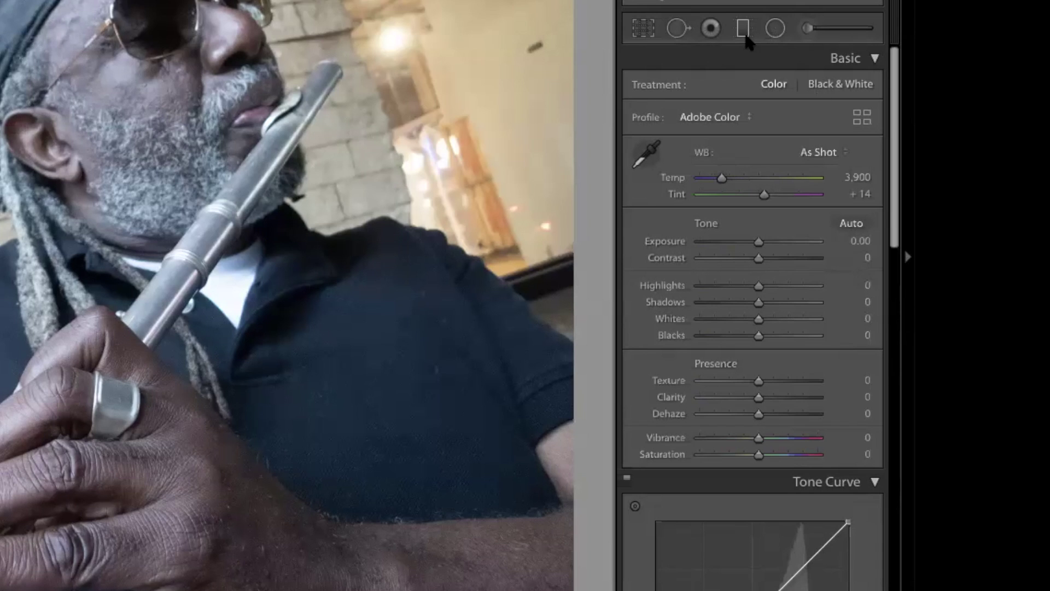
Step: Cycle through the Graduated Filter, Radial Filter and Adjustment Brush panels on the flute photo
left_click(743, 29)
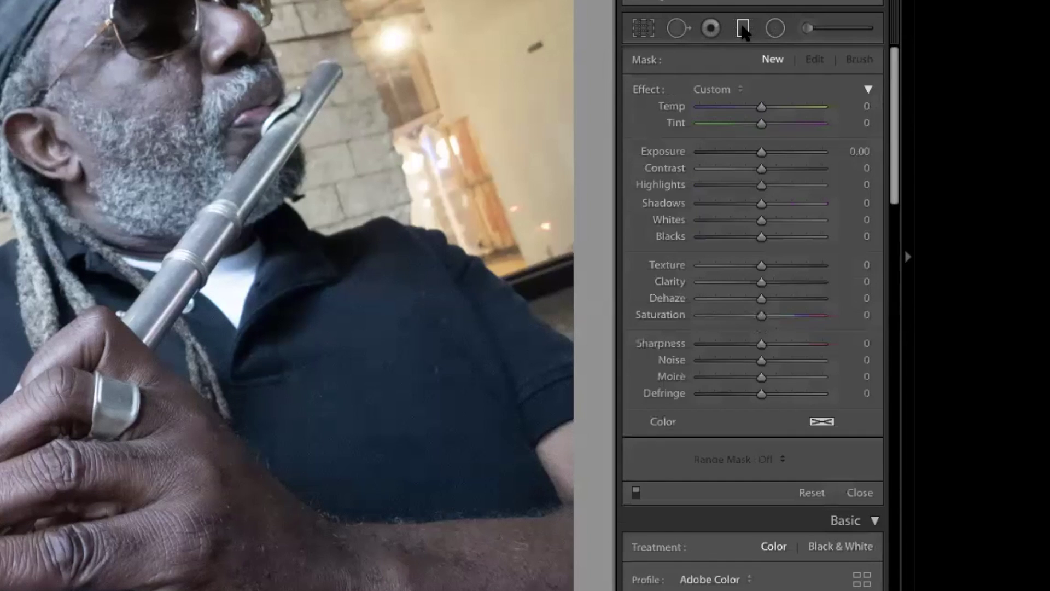
left_click(743, 30)
left_click(775, 28)
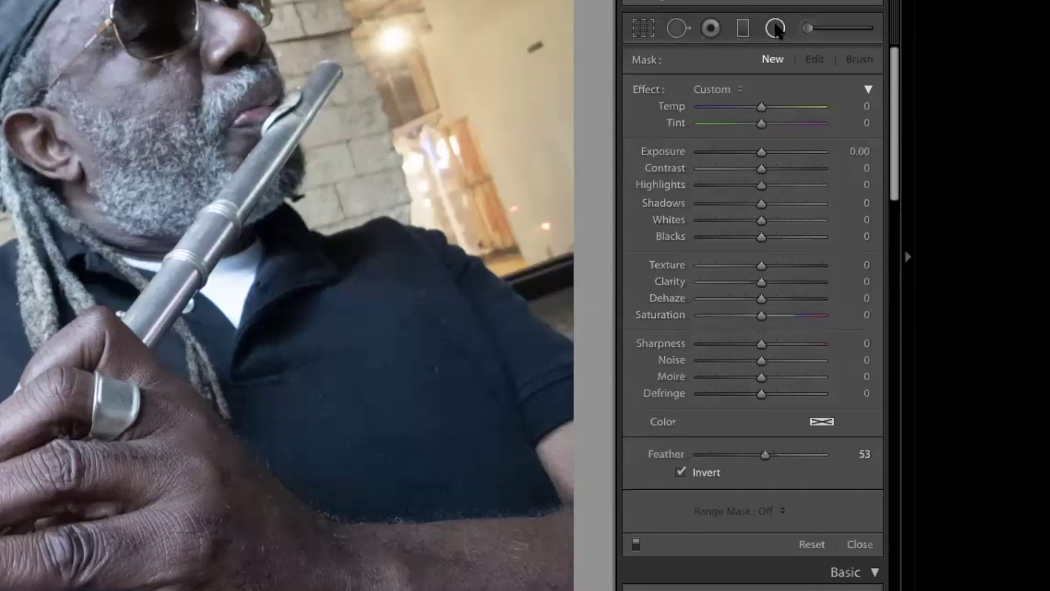
left_click(775, 28)
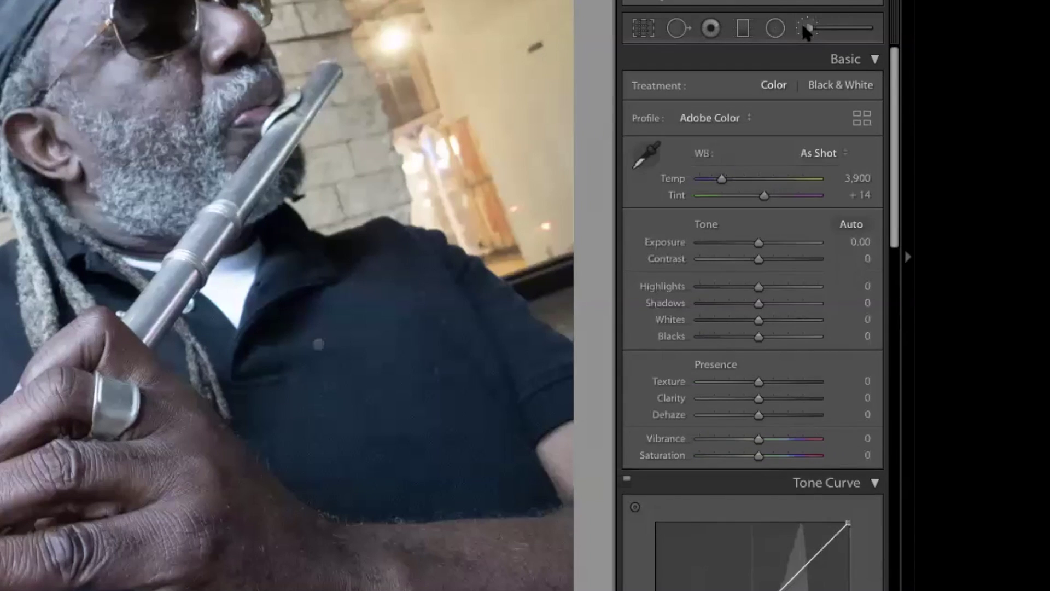
left_click(805, 28)
left_click(743, 29)
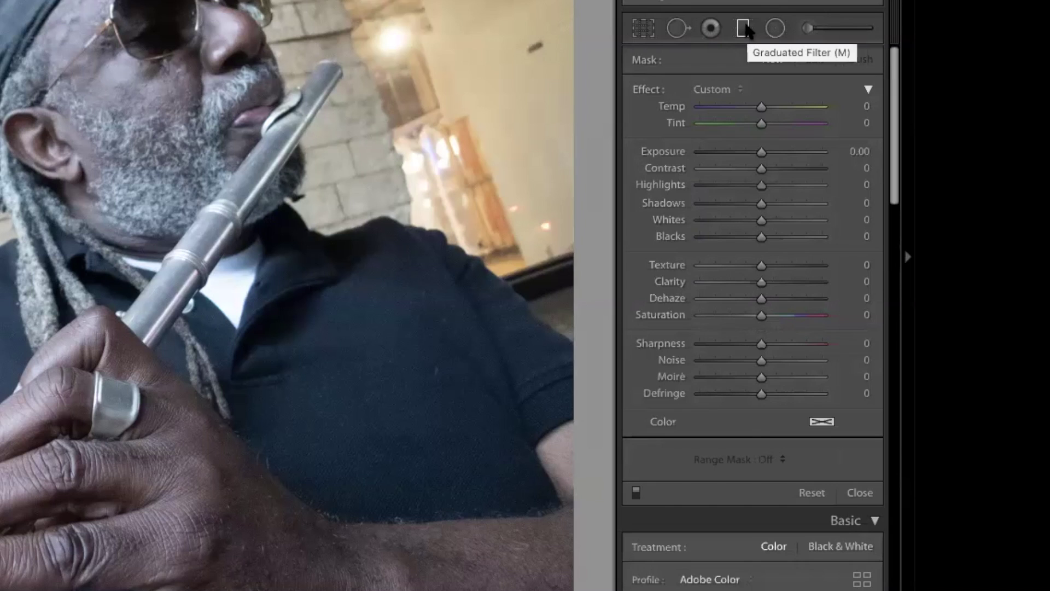
left_click(775, 29)
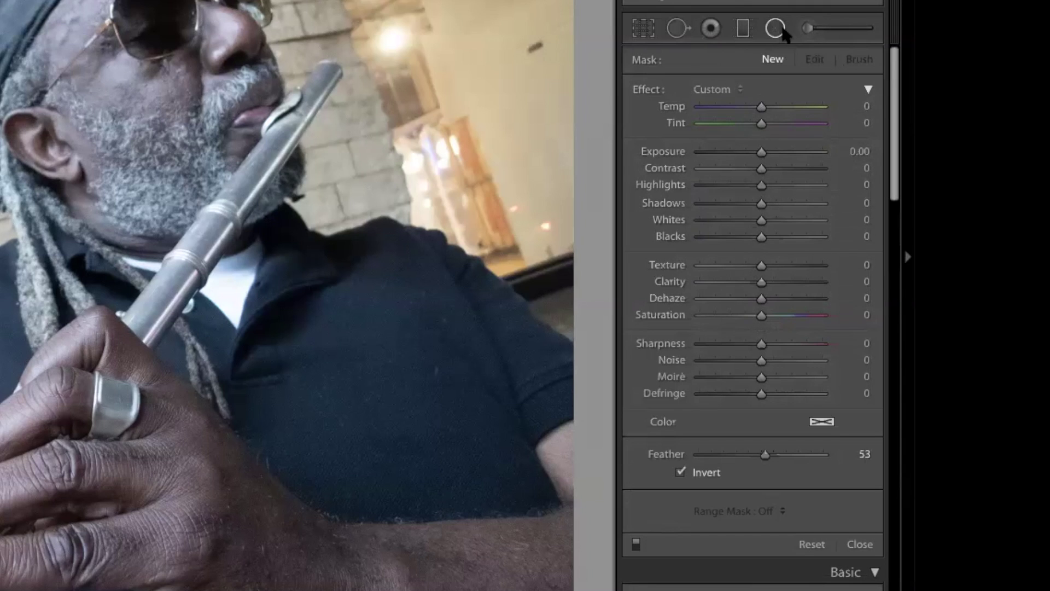
left_click(807, 27)
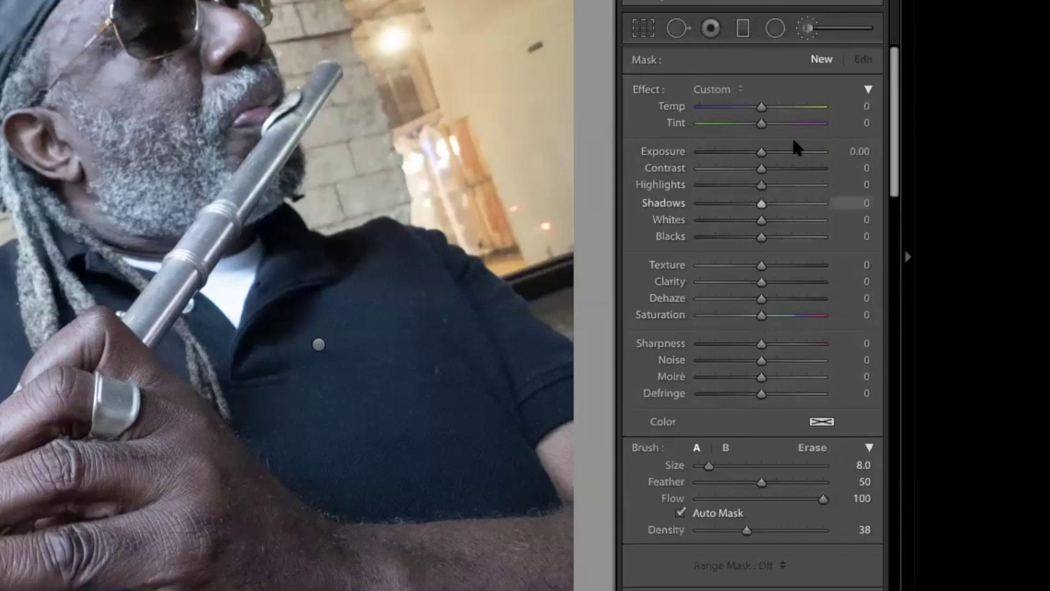
left_click(807, 28)
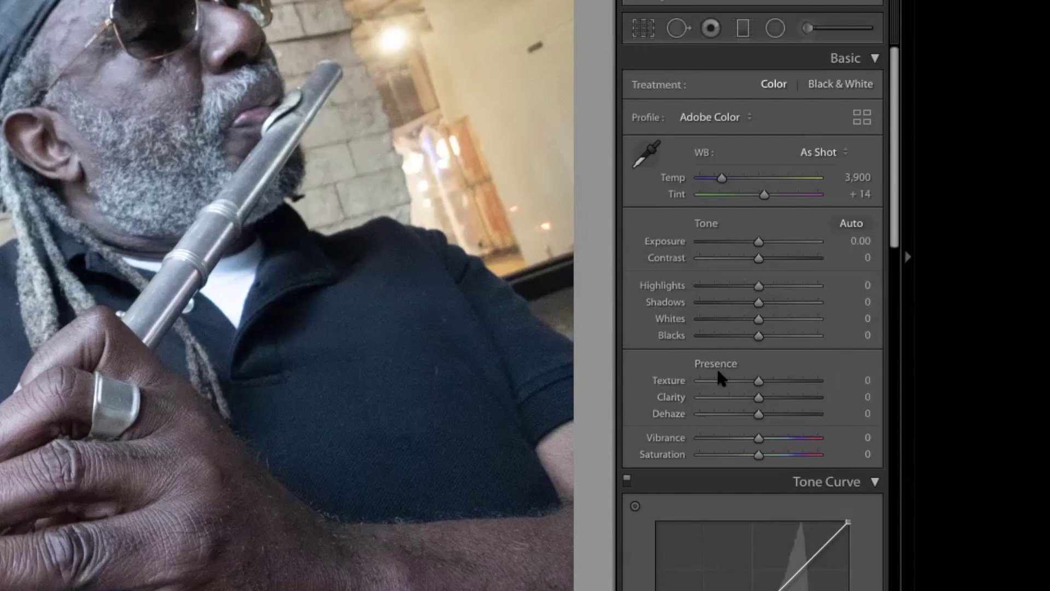
Step: Activate the Graduated Filter and review its Custom effect values, all at 0
left_click(743, 29)
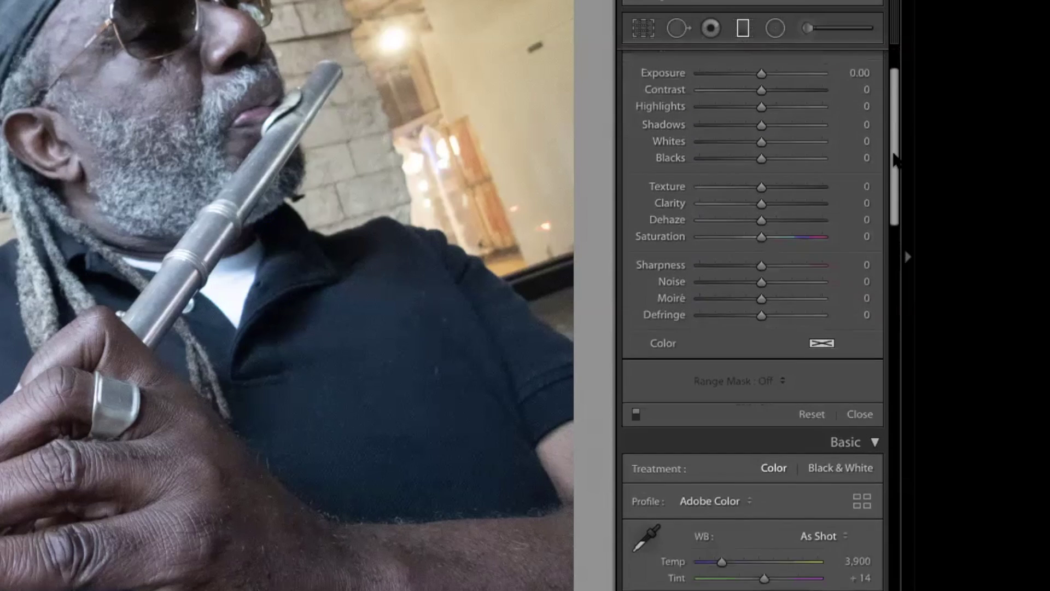
scroll(896, 181, "down", 8)
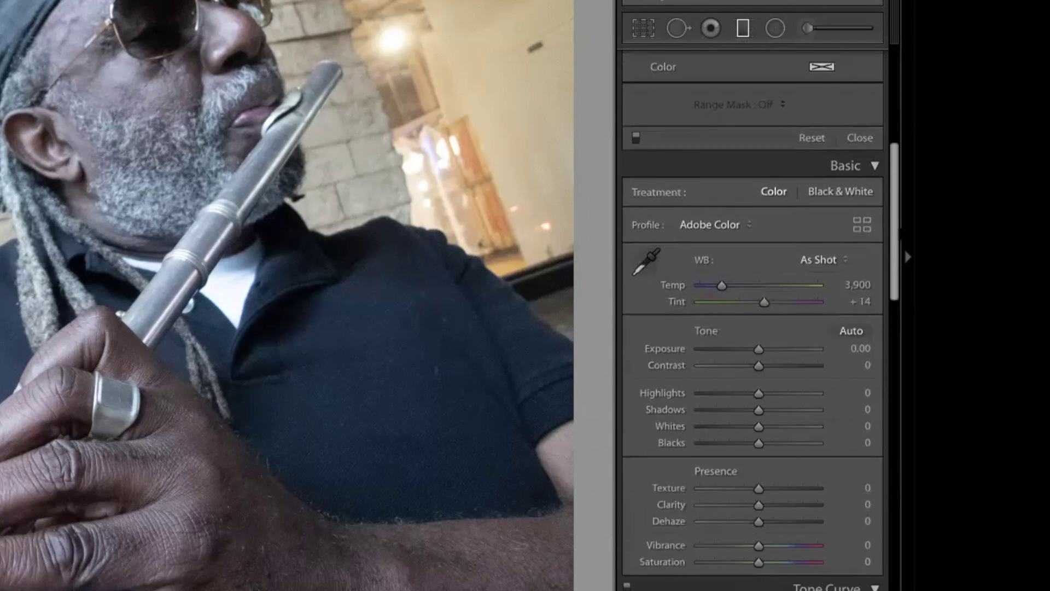
scroll(760, 321, "down", 3)
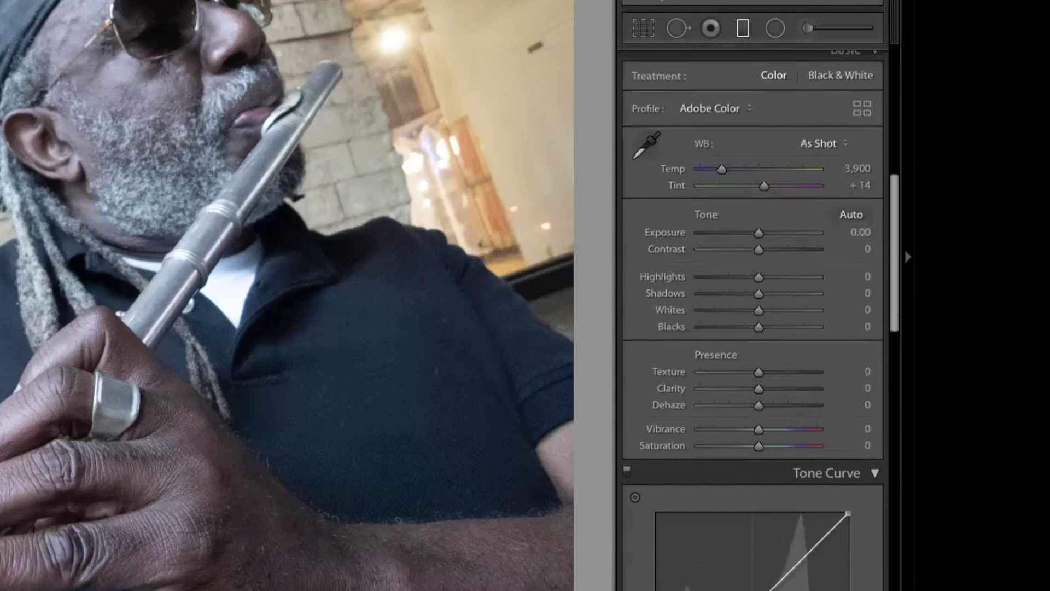
scroll(760, 320, "up", 10)
scroll(760, 320, "up", 5)
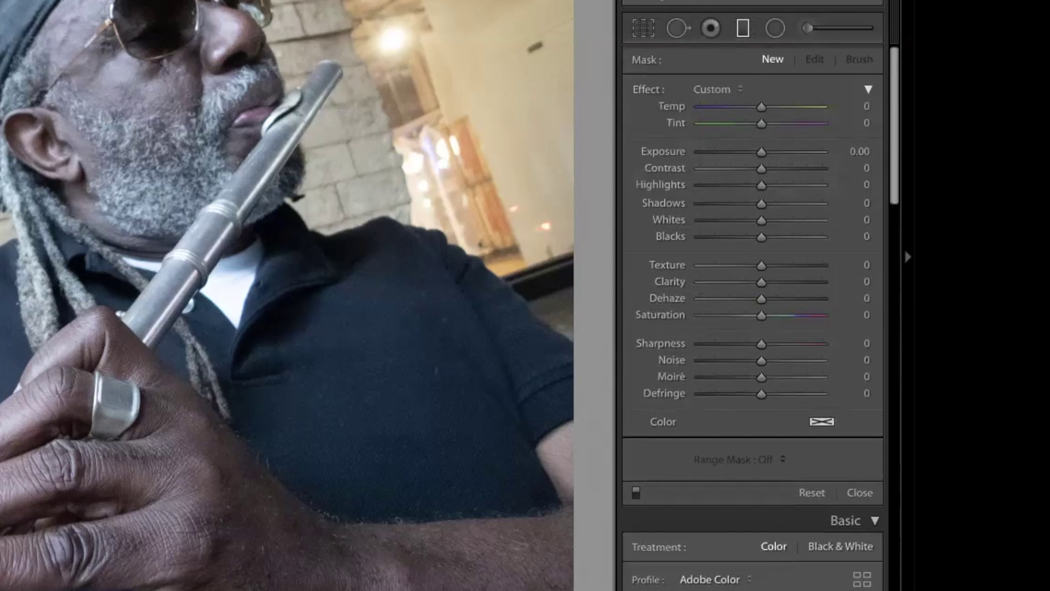
scroll(760, 321, "down", 9)
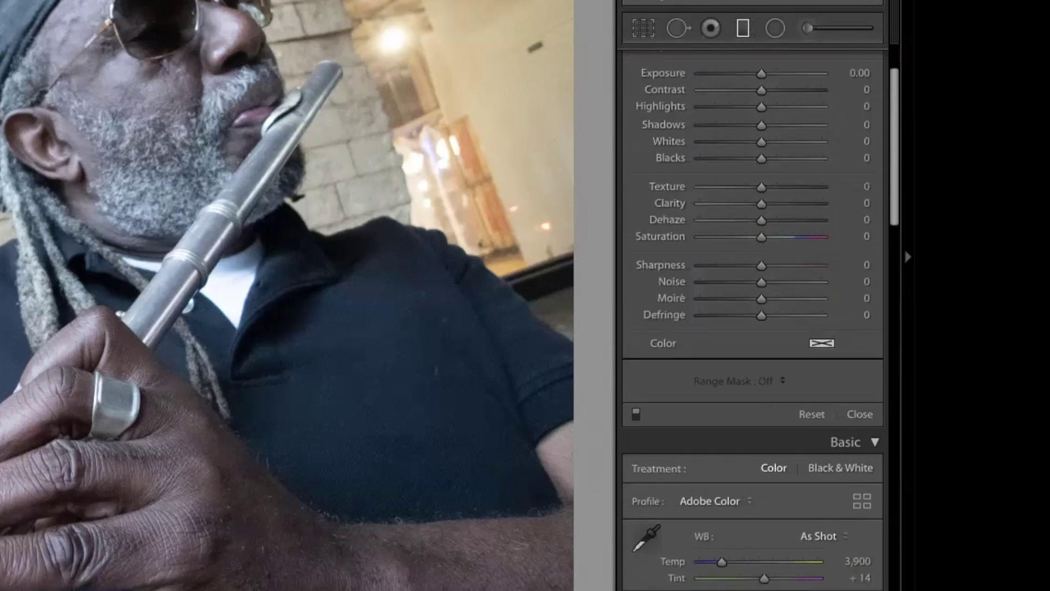
scroll(893, 249, "down", 5)
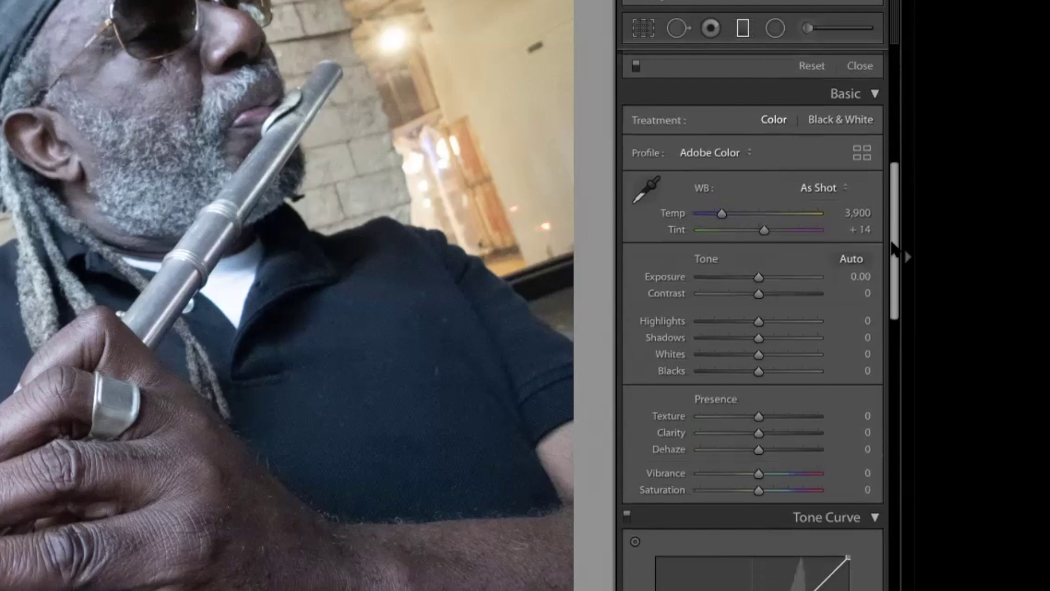
scroll(894, 249, "up", 13)
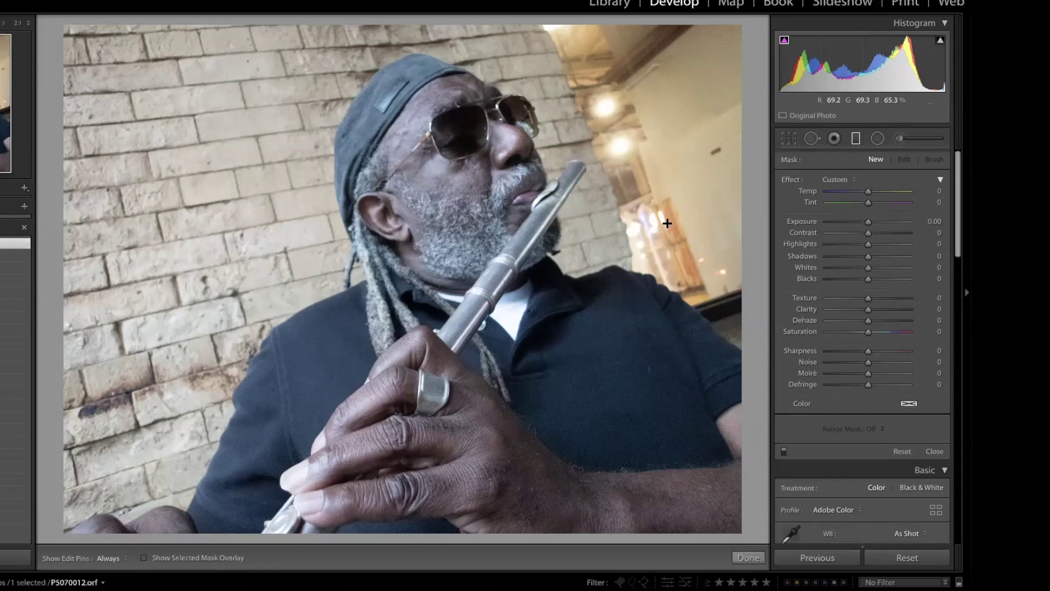
Step: Drag the graduated filter's Exposure down to about −3.56 and close its panel
left_click_drag(869, 223, 907, 227)
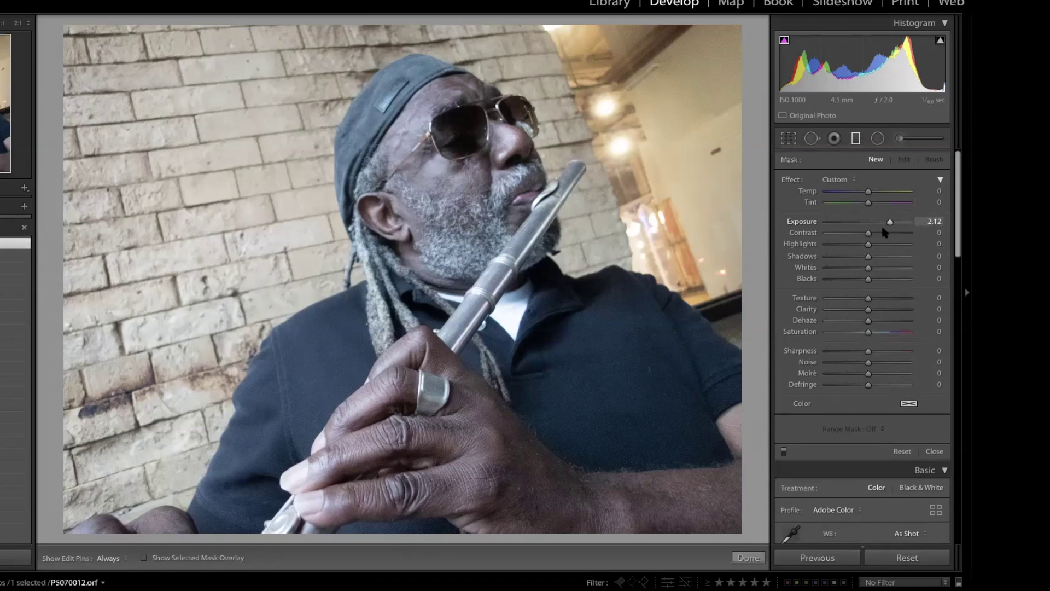
left_click_drag(882, 232, 826, 230)
left_click(856, 140)
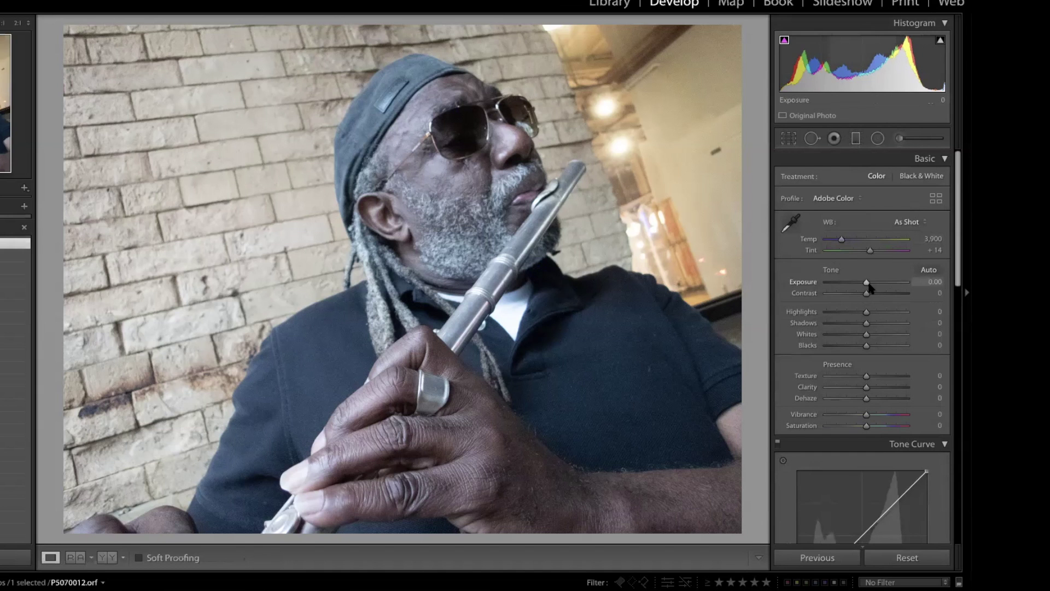
Step: Raise the photo's global Basic Exposure to +0.10
mouse_move(867, 283)
left_mouse_down()
mouse_move(858, 283)
mouse_move(868, 283)
left_mouse_up()
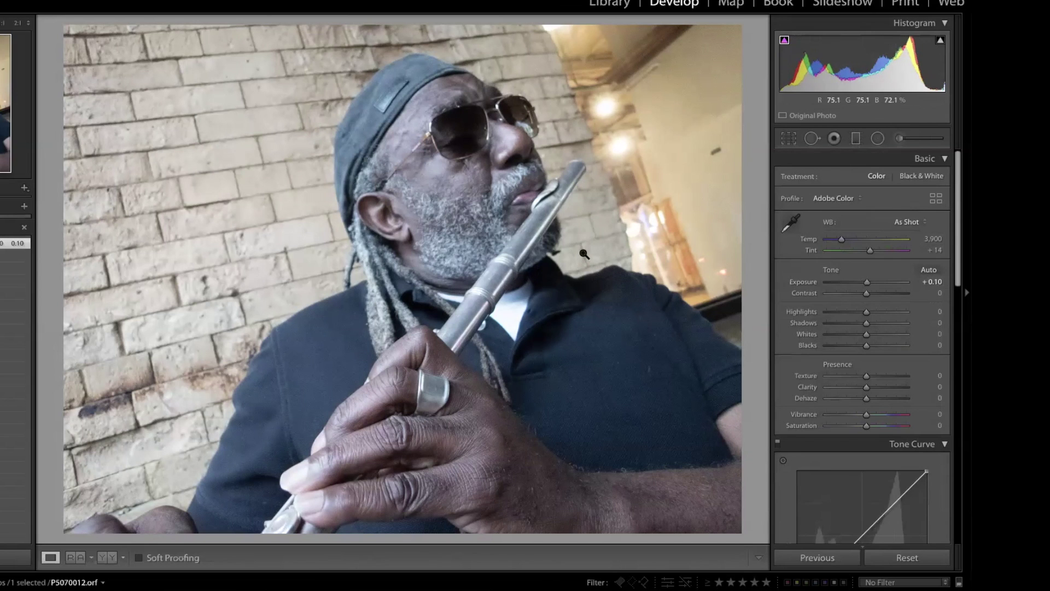
Step: Draw a trial graduated filter from the photo's top-left corner, then delete it
left_click(856, 138)
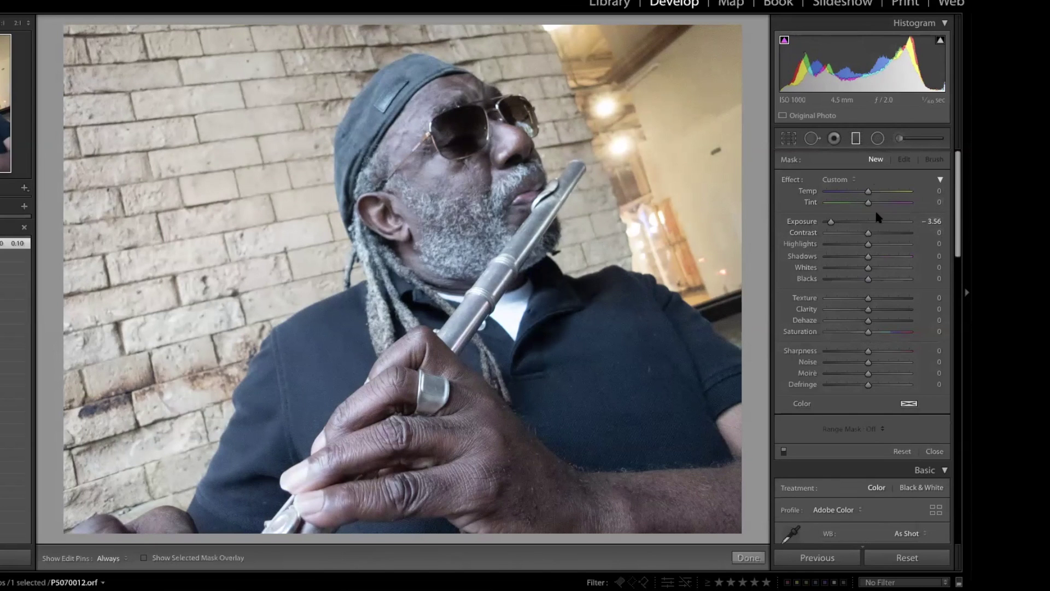
left_click(877, 138)
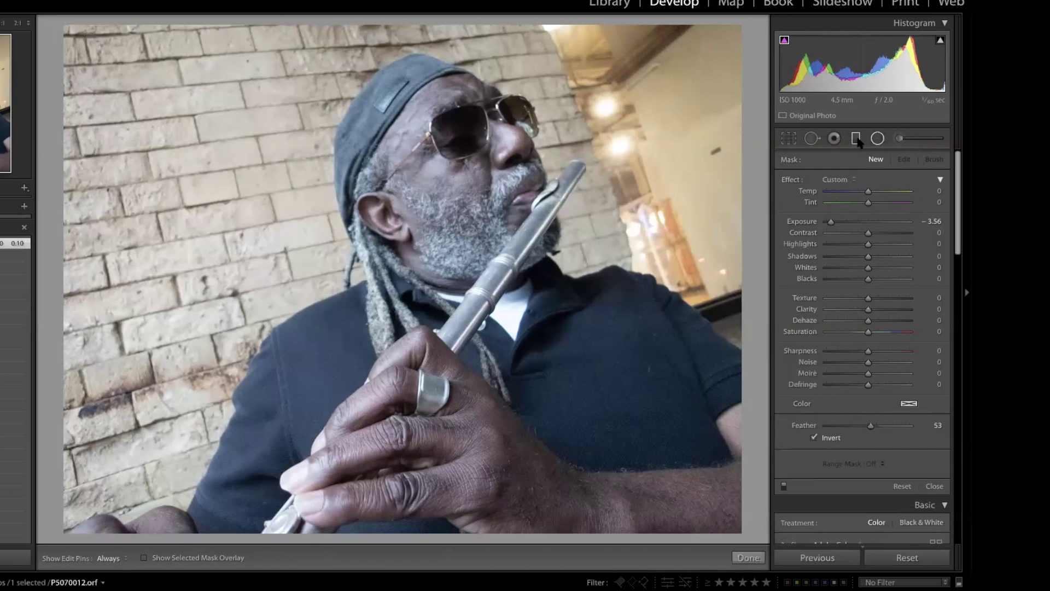
left_click(857, 139)
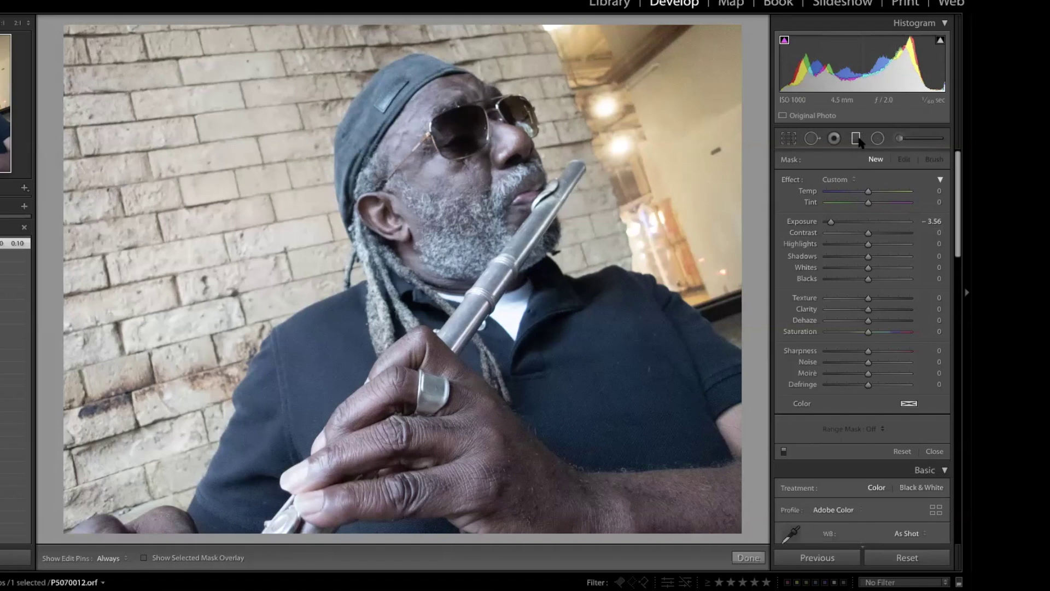
left_click(878, 139)
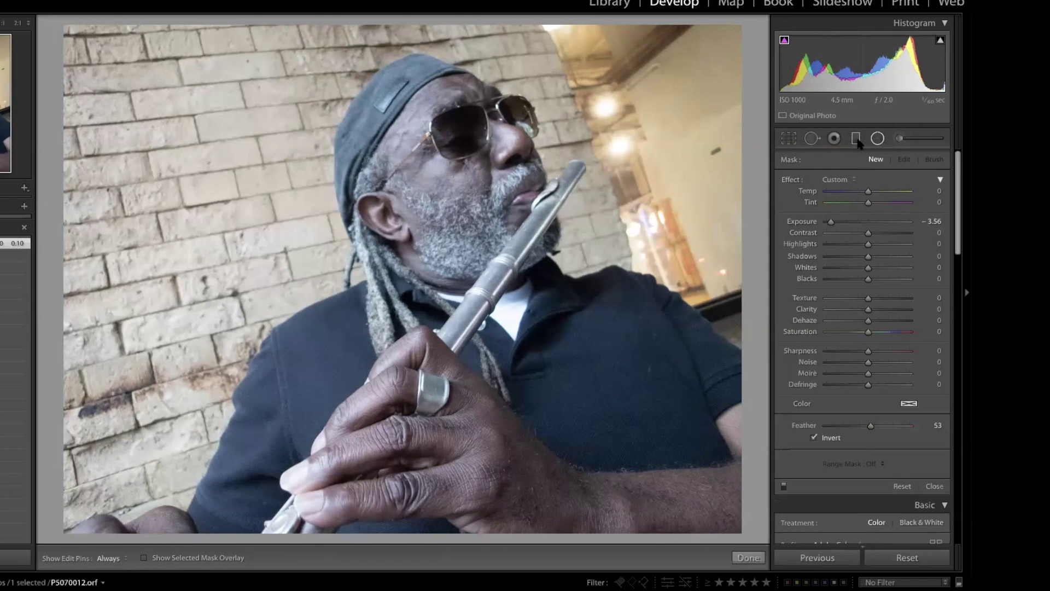
left_click(856, 140)
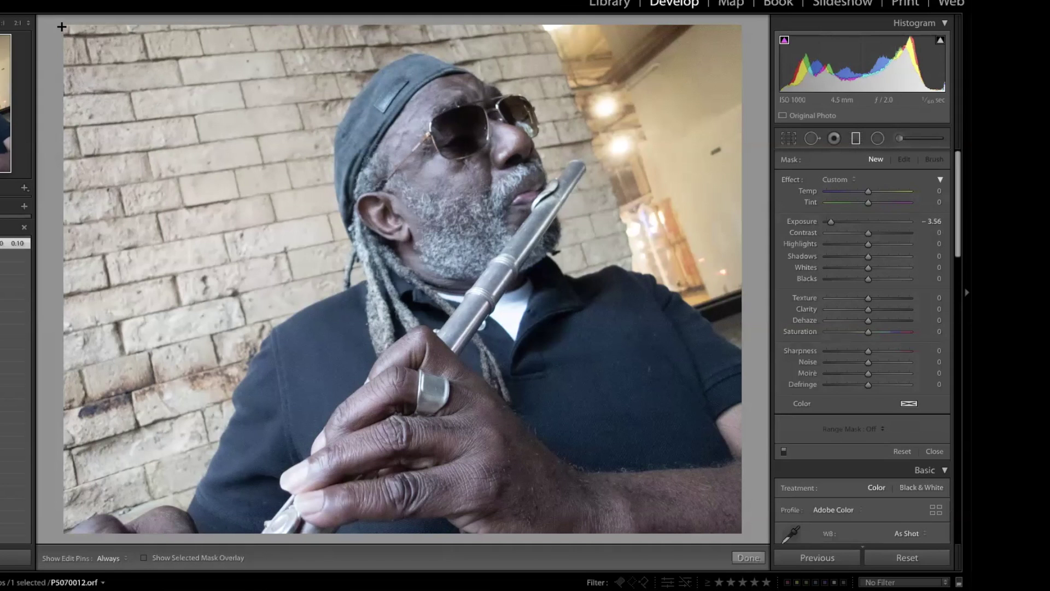
left_click_drag(62, 26, 345, 296)
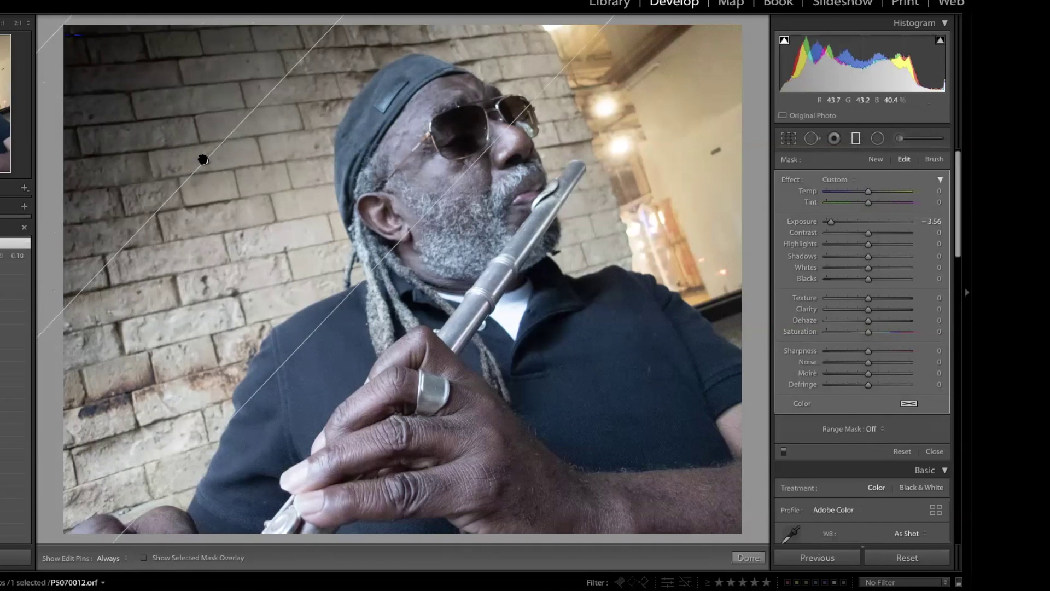
key("Delete")
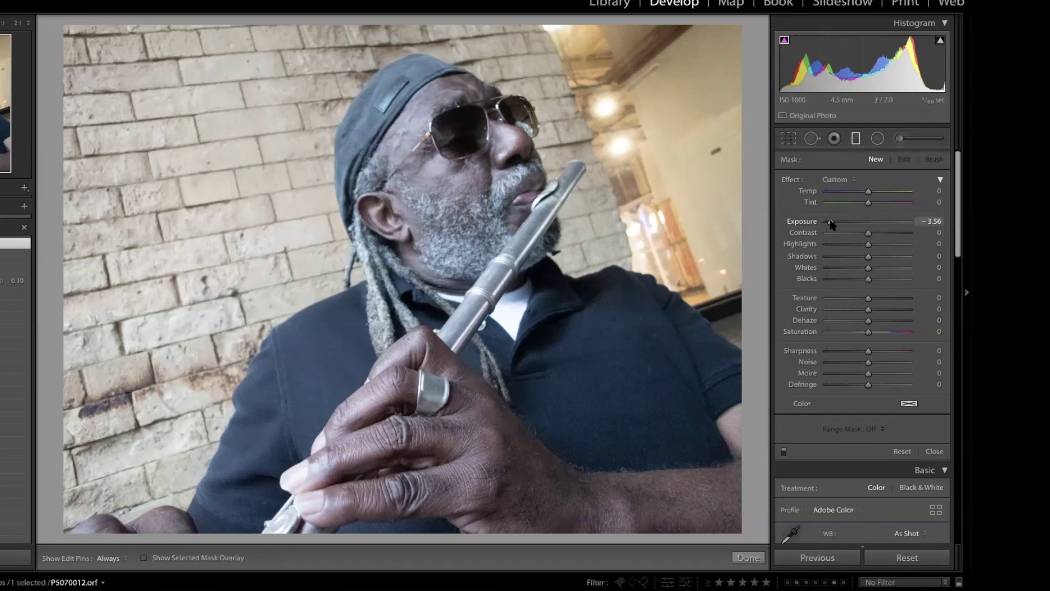
Step: Reset the graduated filter's Exposure to exactly 0 and close the filter panel
left_click_drag(831, 222, 869, 221)
left_click(925, 220)
type("0")
left_click(855, 139)
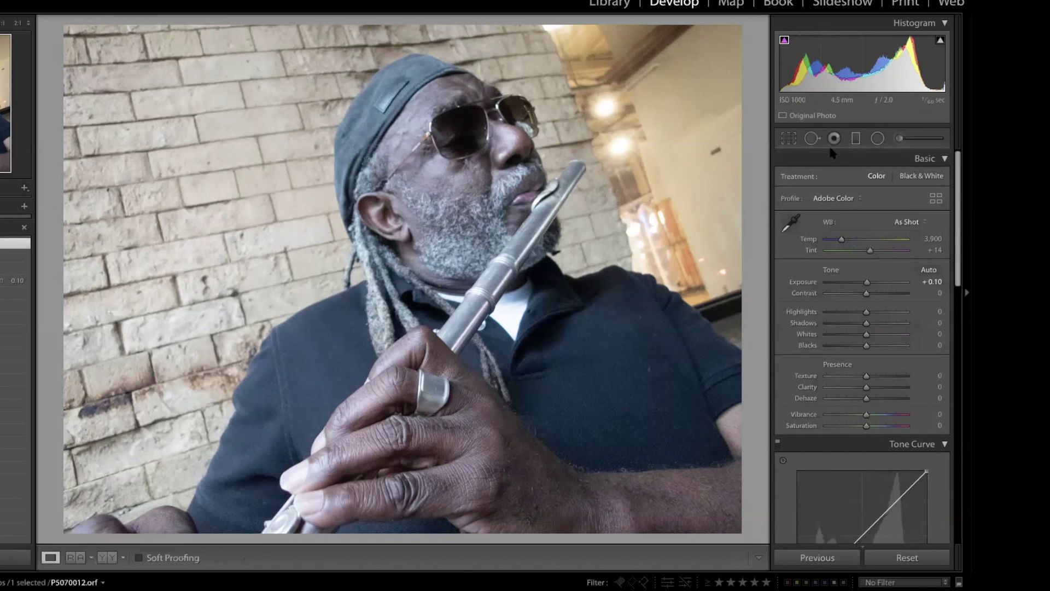
Step: Draw a graduated filter from the left edge and angle it diagonally over the upper-left brick wall
left_click(858, 140)
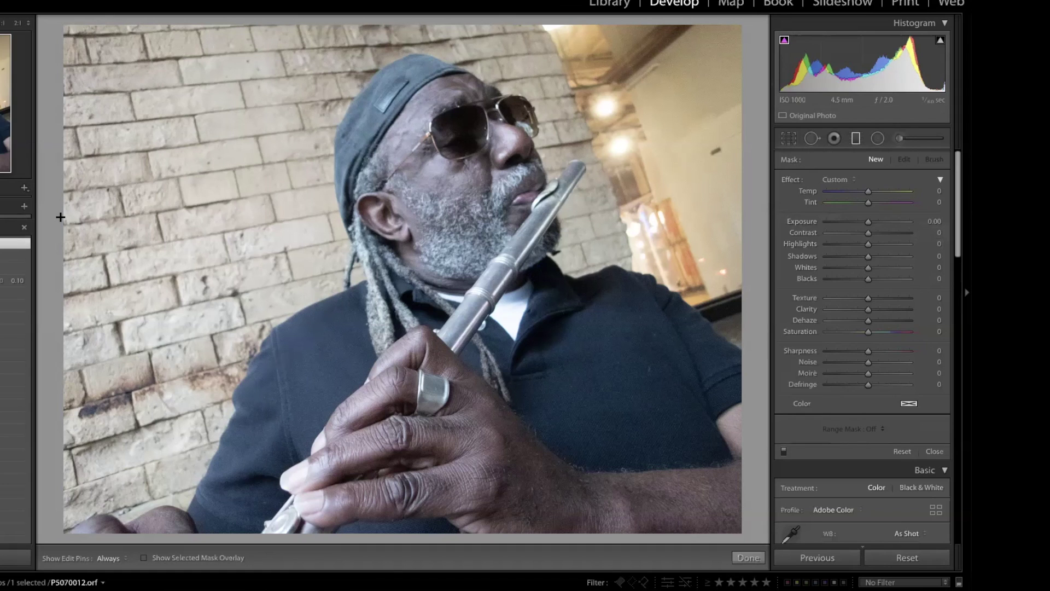
left_click_drag(62, 217, 633, 263)
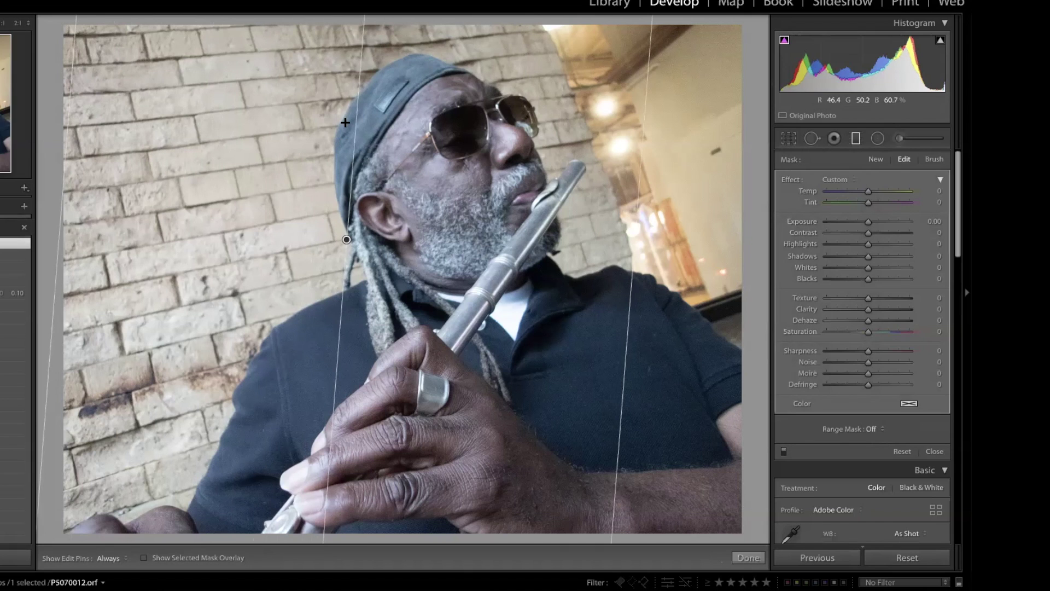
left_click_drag(359, 99, 337, 102)
left_click_drag(317, 109, 349, 159)
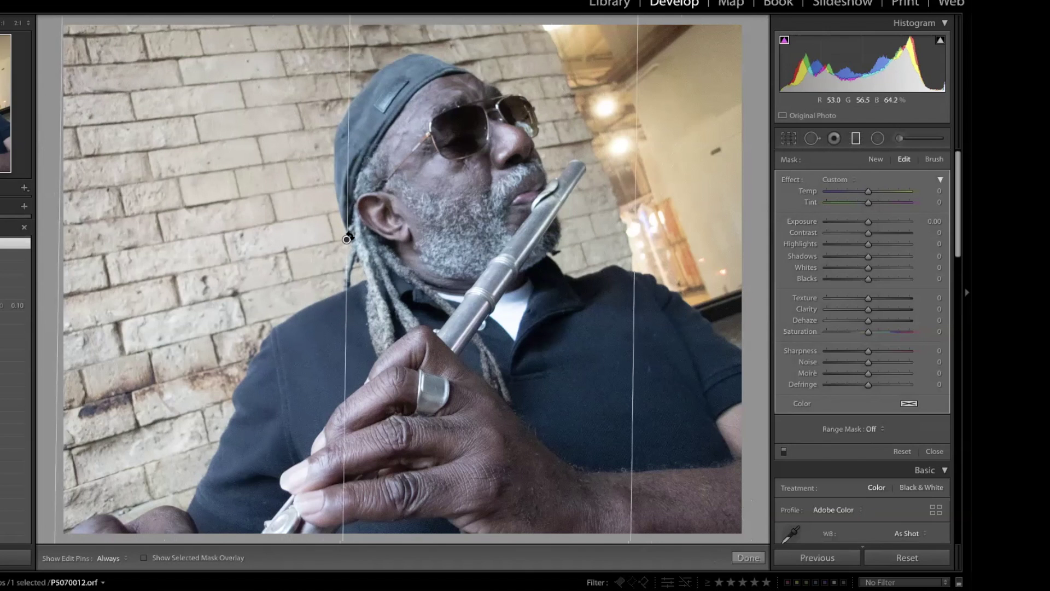
left_click_drag(346, 239, 247, 145)
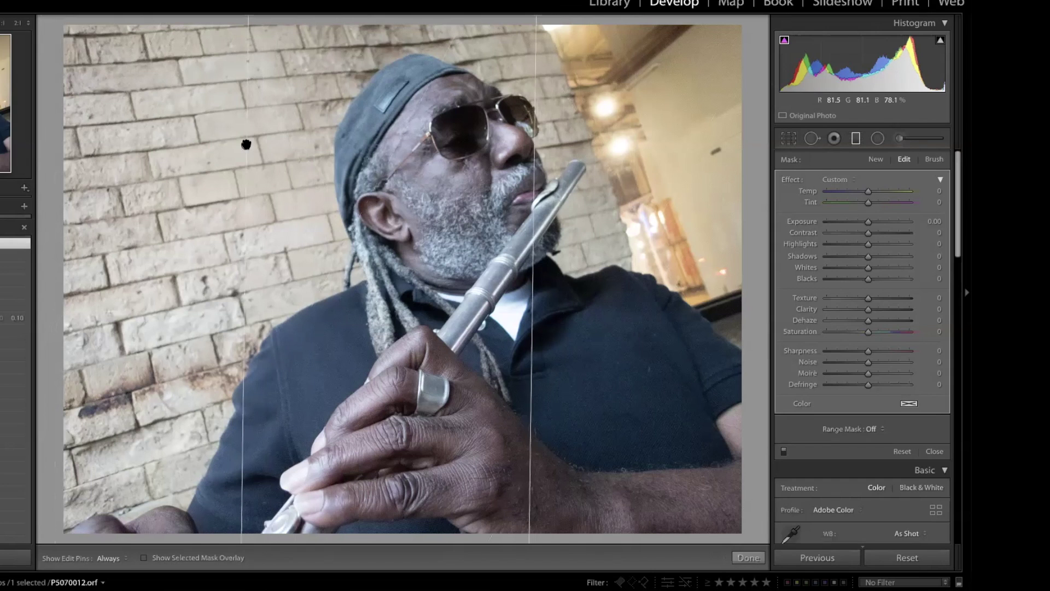
left_click_drag(531, 203, 240, 185)
left_click_drag(106, 141, 179, 141)
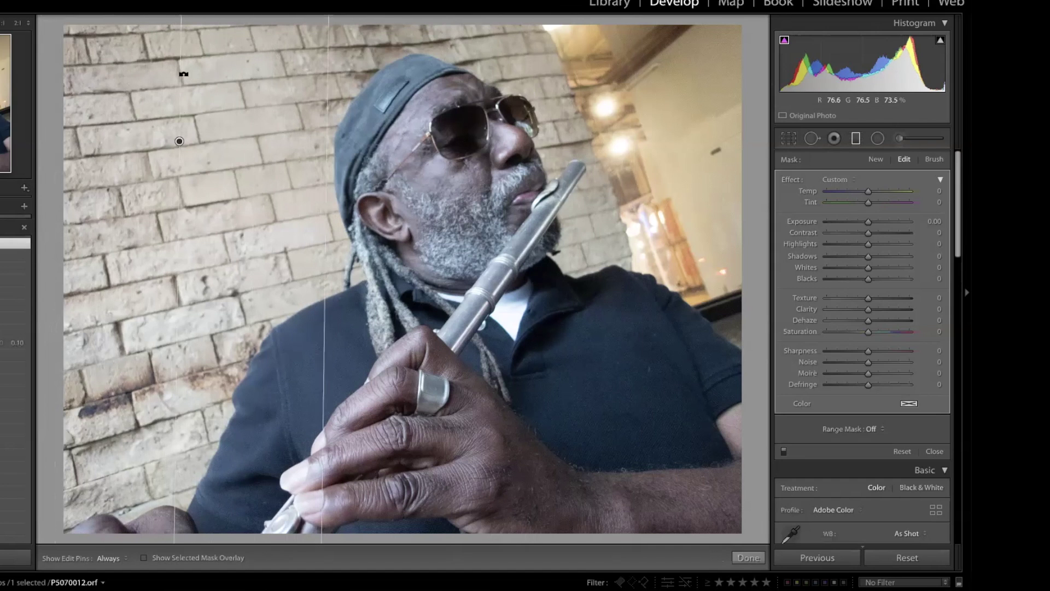
left_click_drag(175, 71, 159, 100)
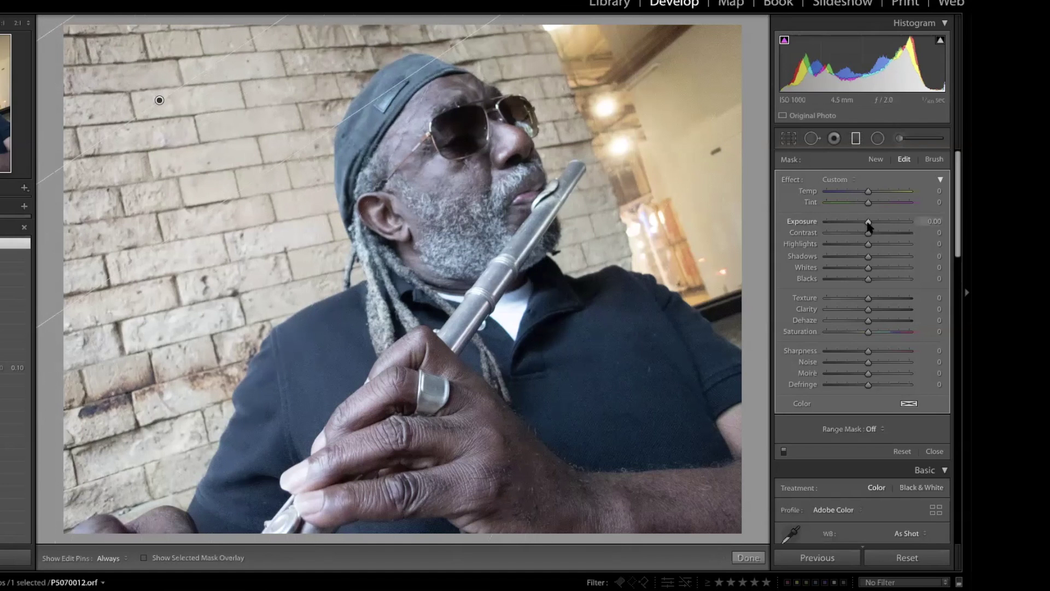
Step: Set the wall gradient's Exposure to −1.17, widen its transition toward the face, and rotate it steeper
left_click_drag(868, 222, 856, 224)
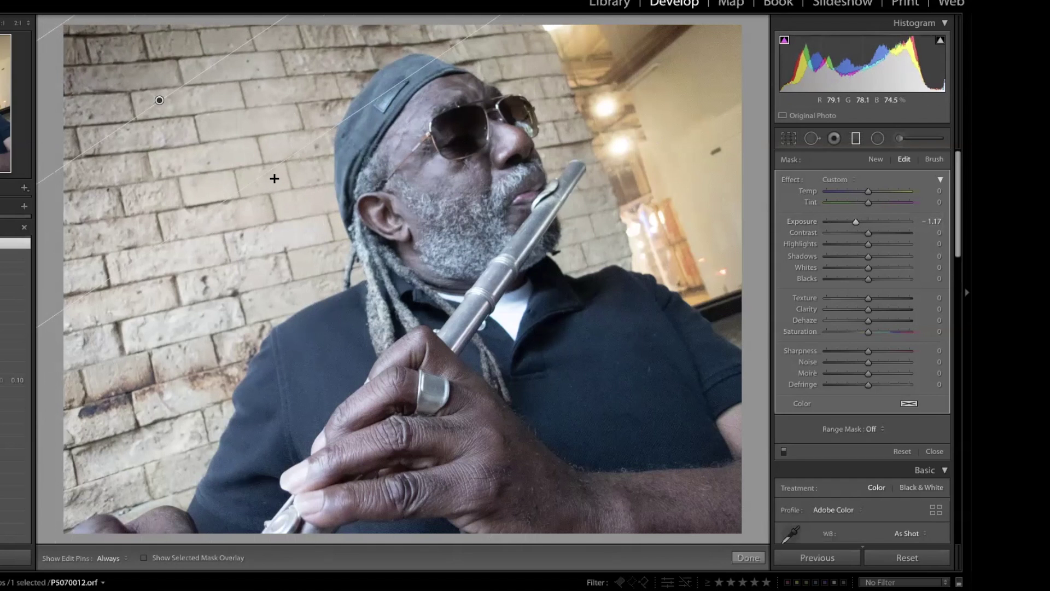
left_click_drag(256, 185, 371, 257)
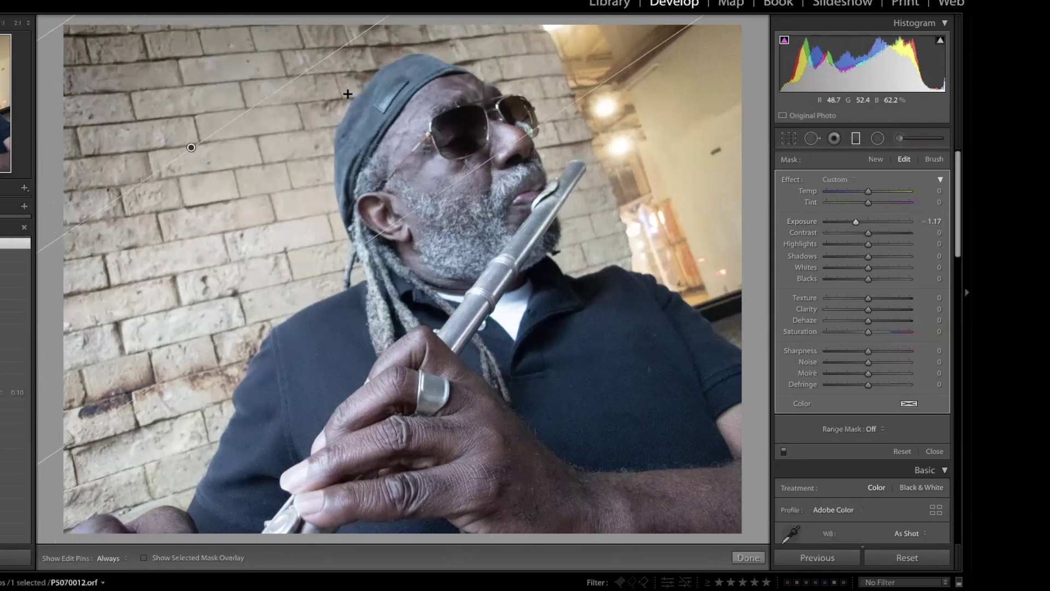
left_click_drag(284, 86, 274, 62)
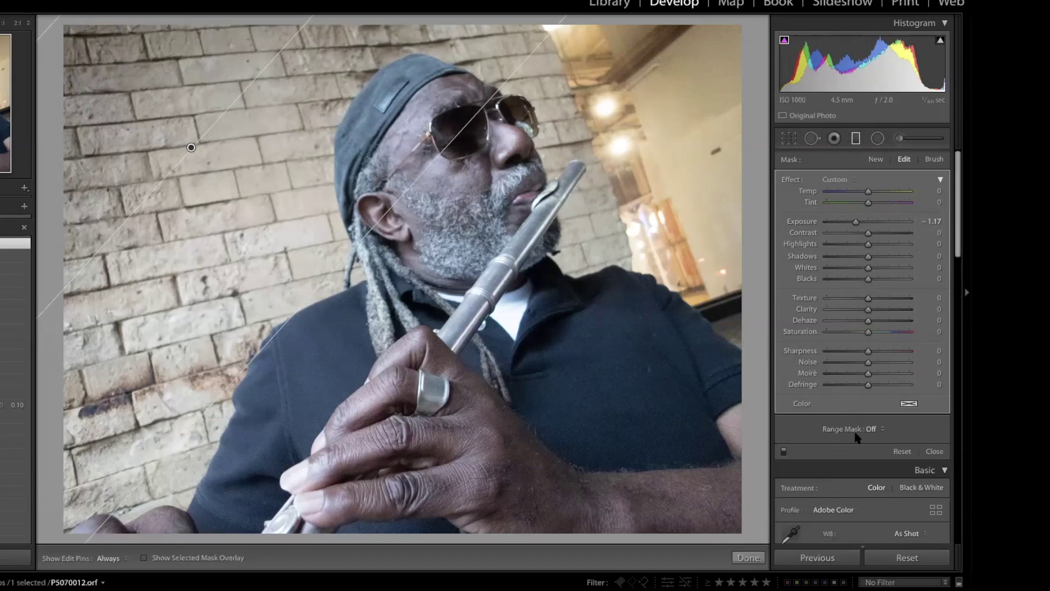
left_click(783, 450)
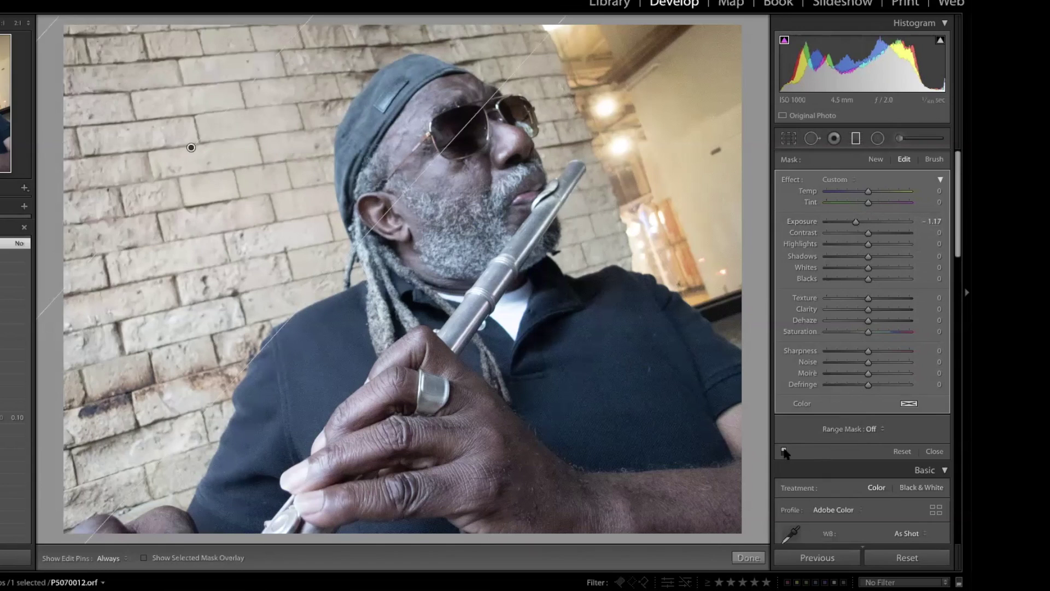
left_click(783, 451)
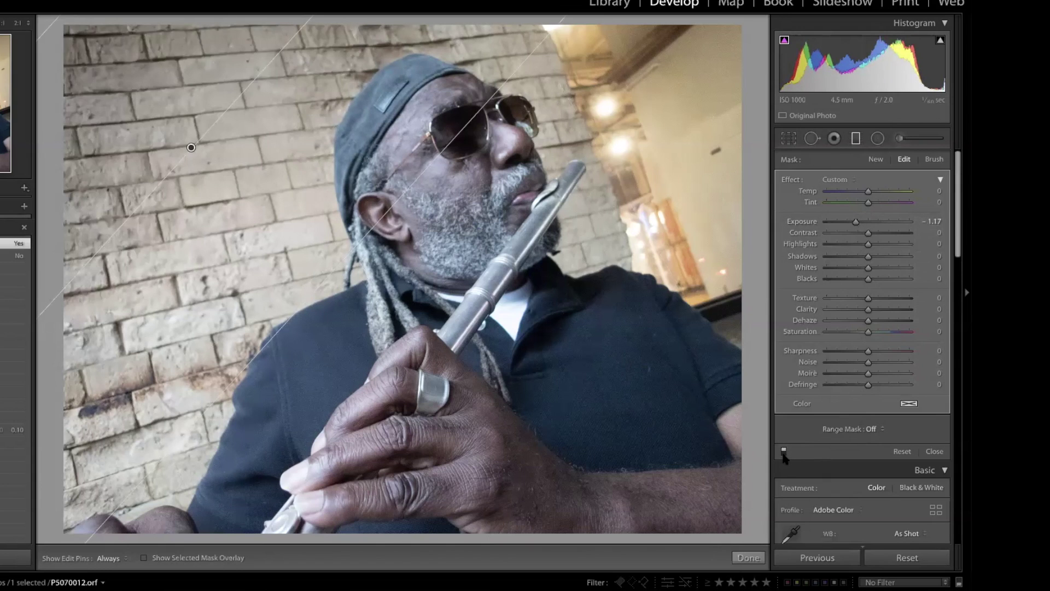
left_click(784, 451)
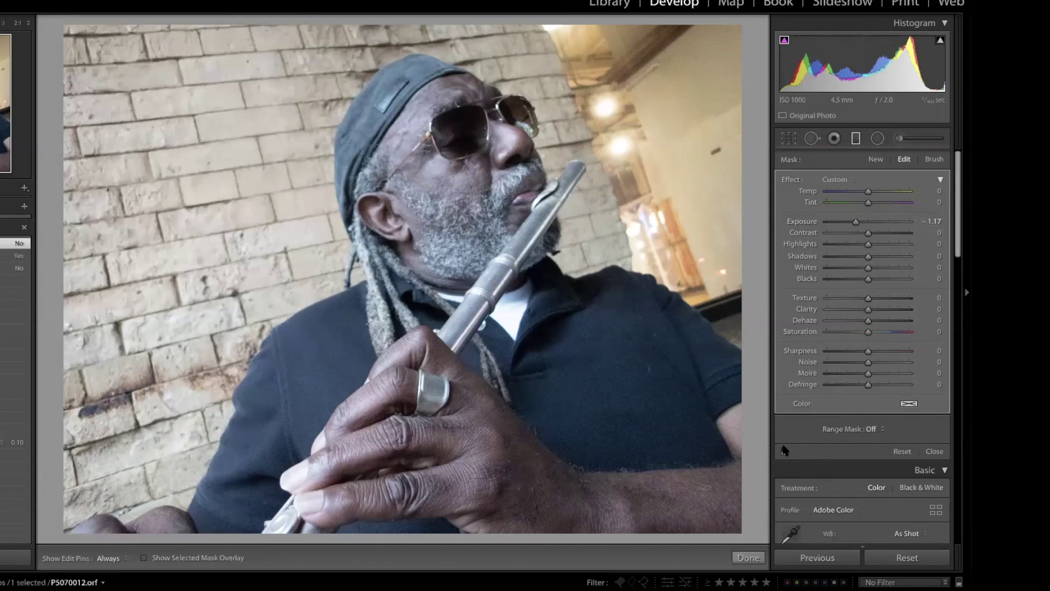
left_click(784, 451)
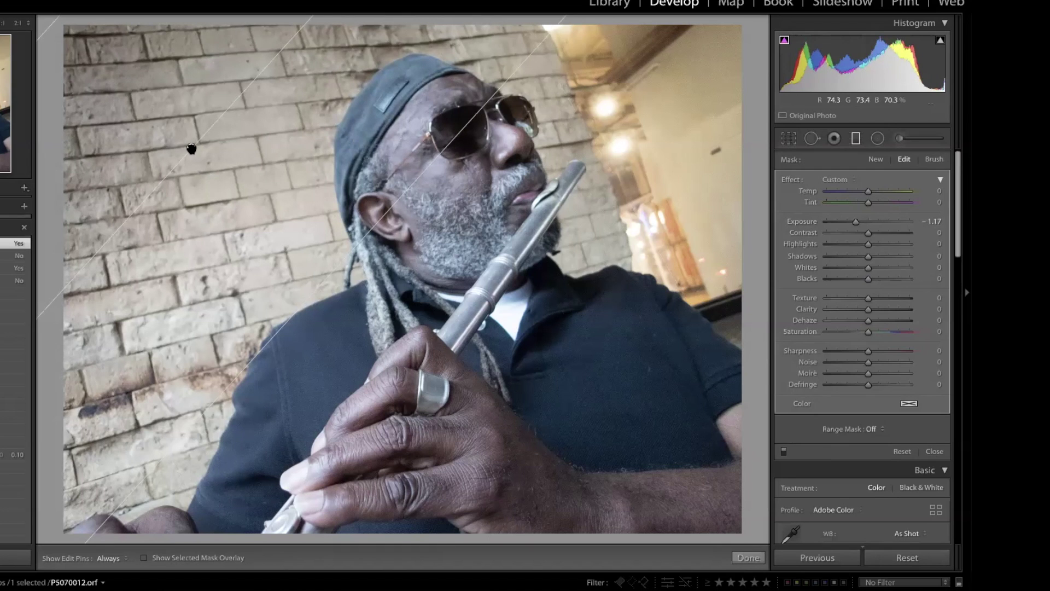
Step: With the mask overlay showing, widen the gradient toward the man, steepen it, and shift it up-left
mouse_move(190, 147)
left_click(144, 559)
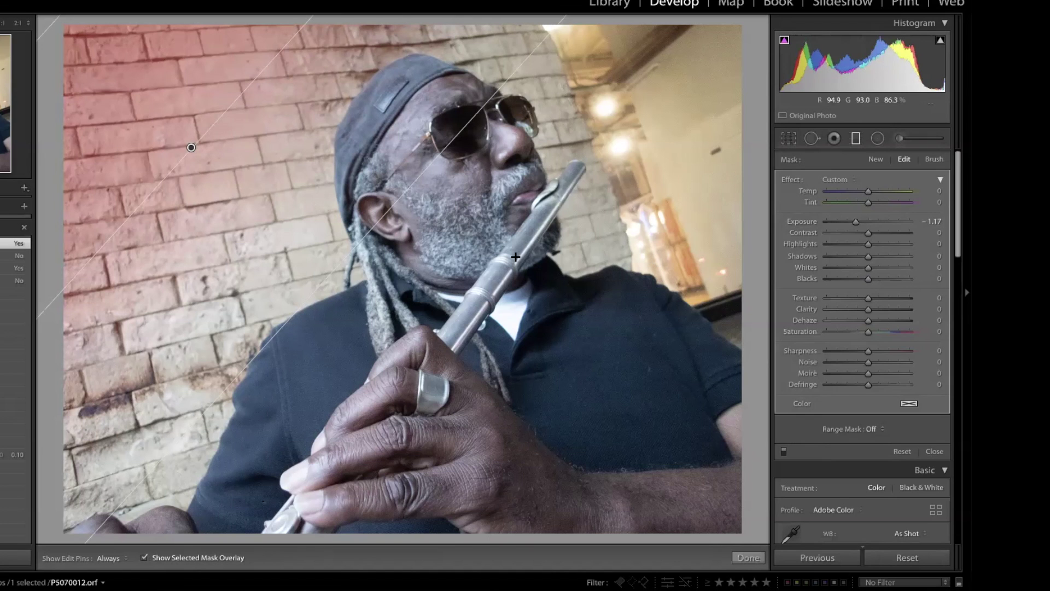
left_click_drag(355, 244, 547, 268)
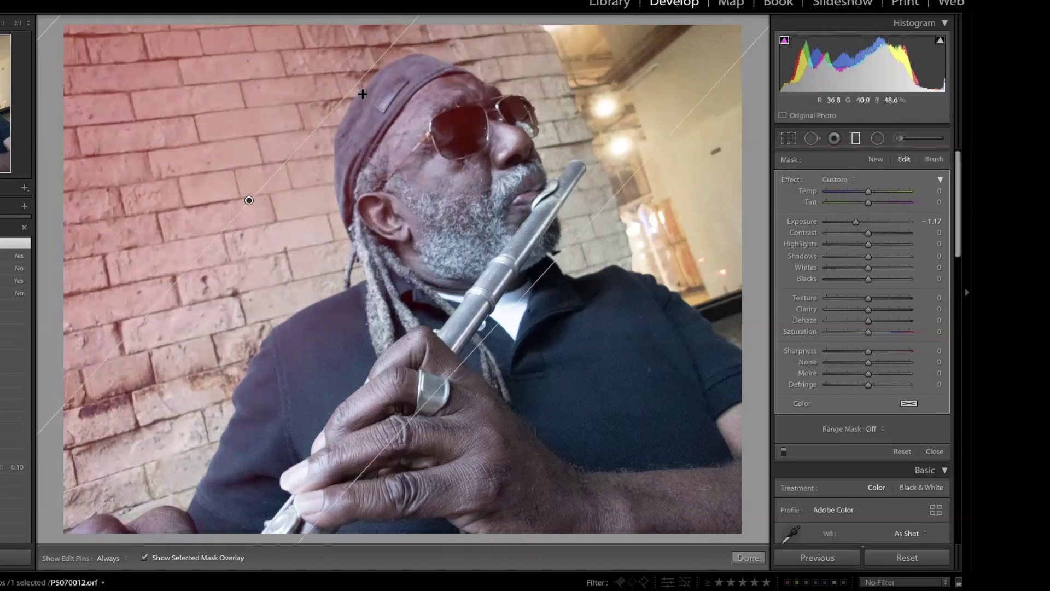
left_click_drag(356, 90, 298, 77)
left_click_drag(249, 199, 208, 143)
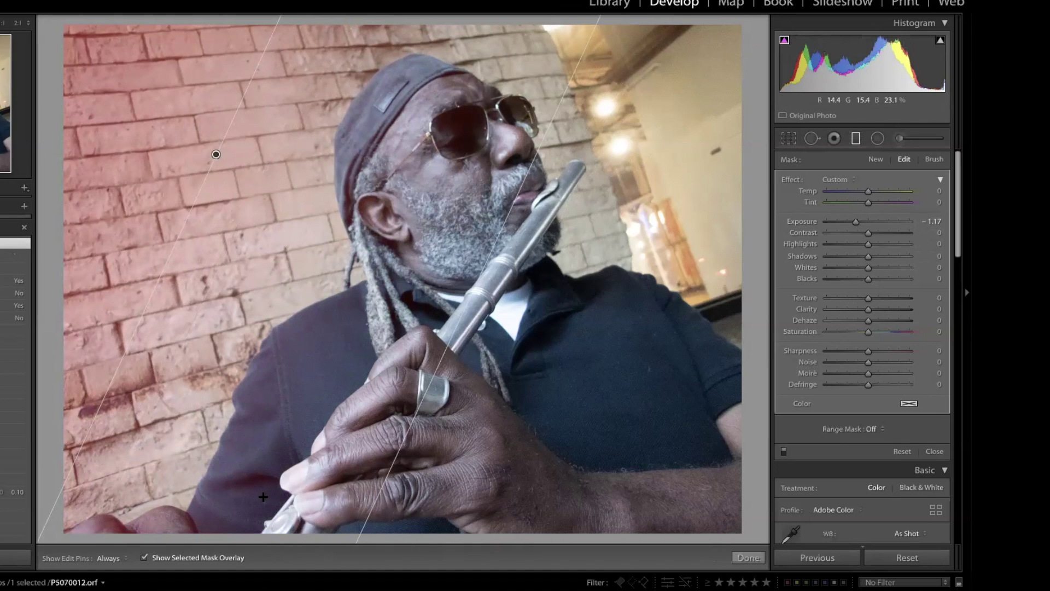
left_click(145, 557)
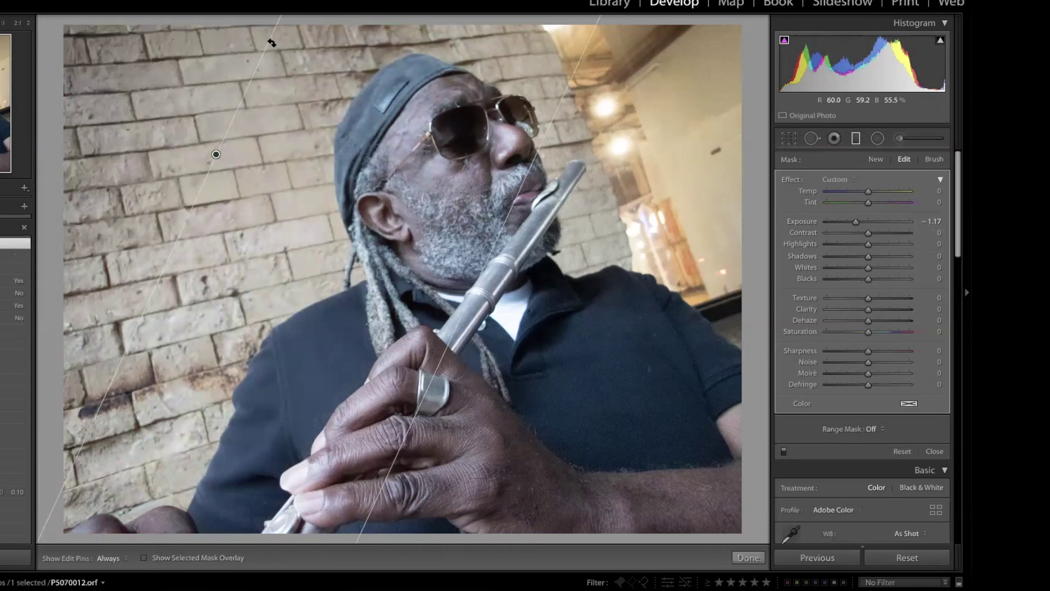
Step: Angle the wall-darkening gradient more steeply, then close and reopen the Graduated Filter tool
left_click_drag(271, 43, 302, 58)
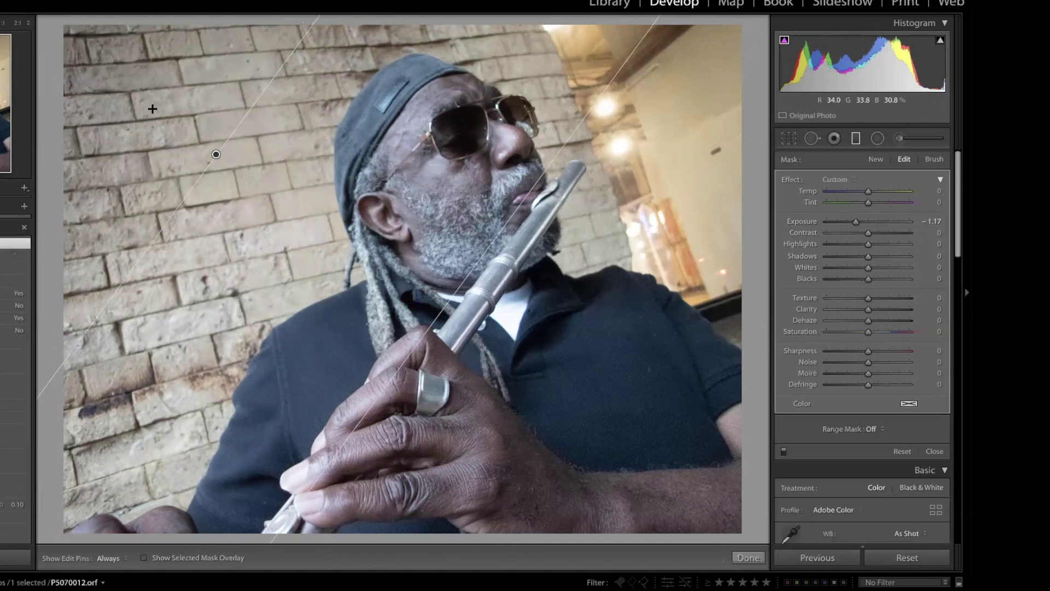
mouse_move(216, 157)
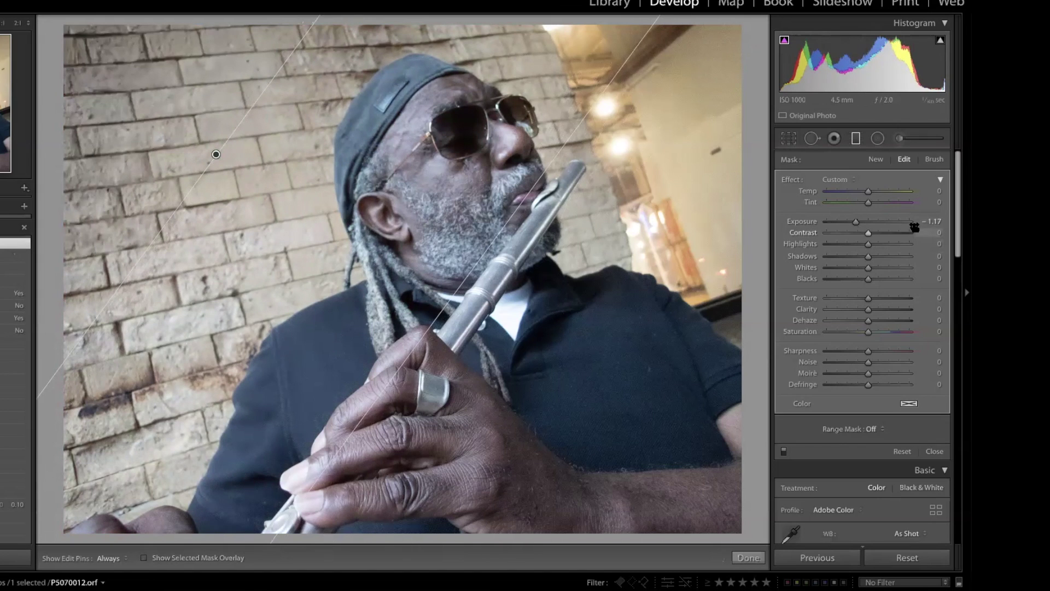
left_click(856, 139)
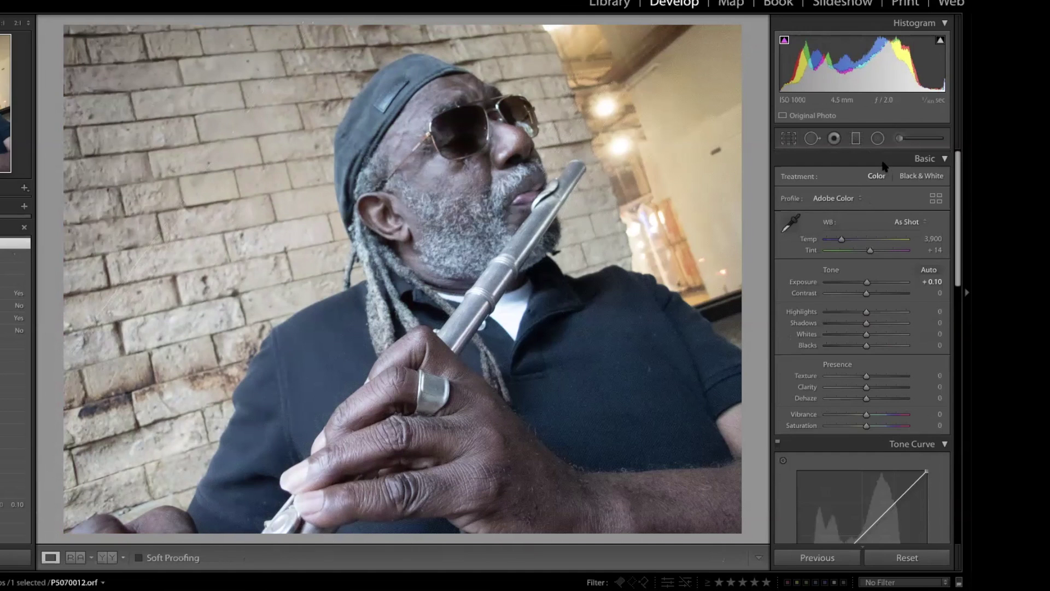
left_click(856, 139)
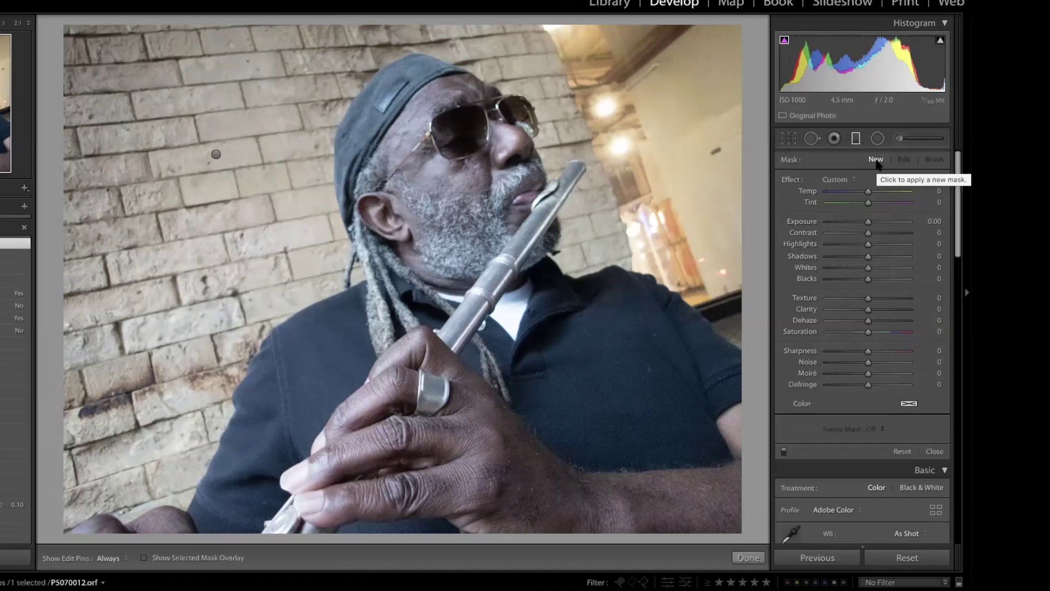
Step: Add a new graduated filter over the upper-right area, widen it, and set Exposure to −1.06
left_click(215, 156)
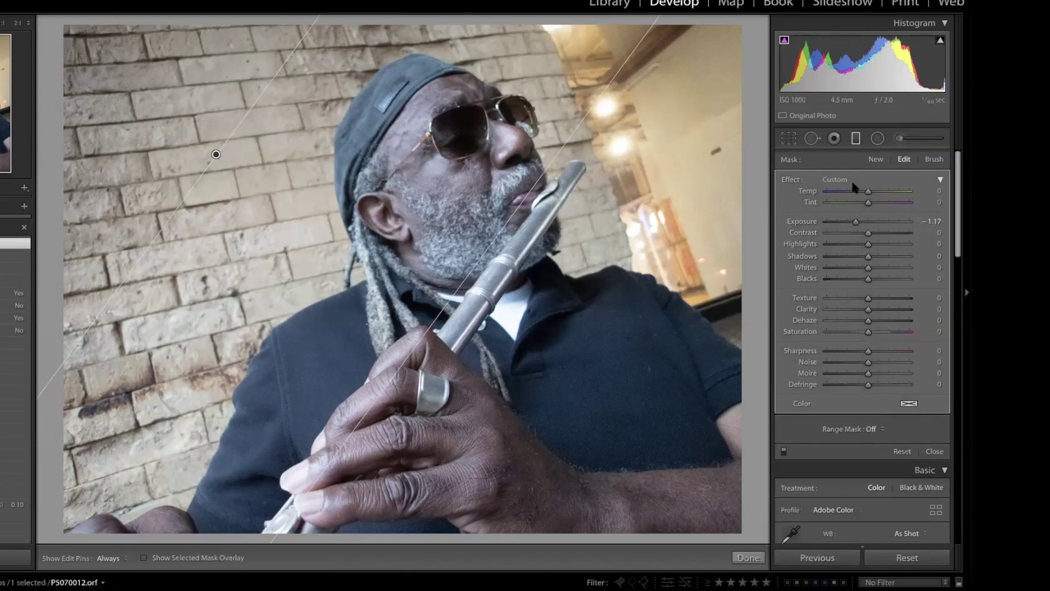
left_click(875, 160)
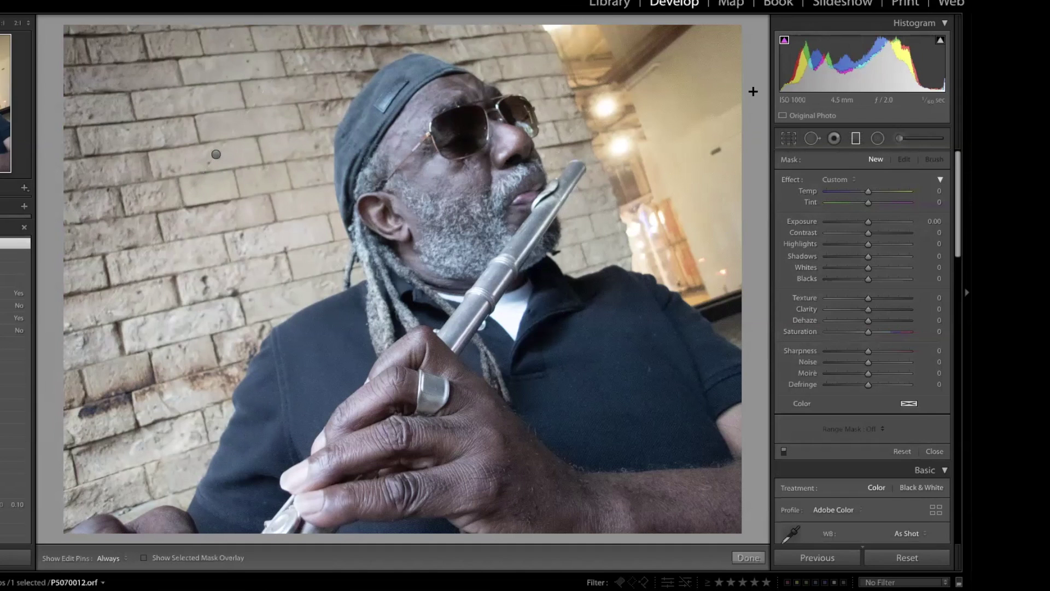
left_click_drag(750, 93, 524, 186)
left_click_drag(746, 77, 781, 57)
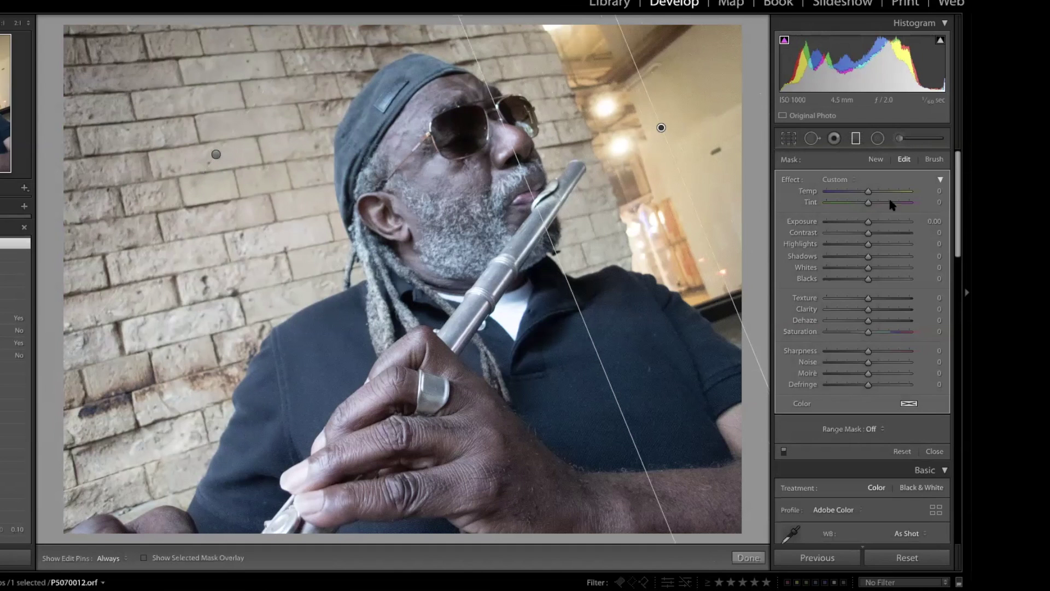
left_click_drag(866, 222, 857, 222)
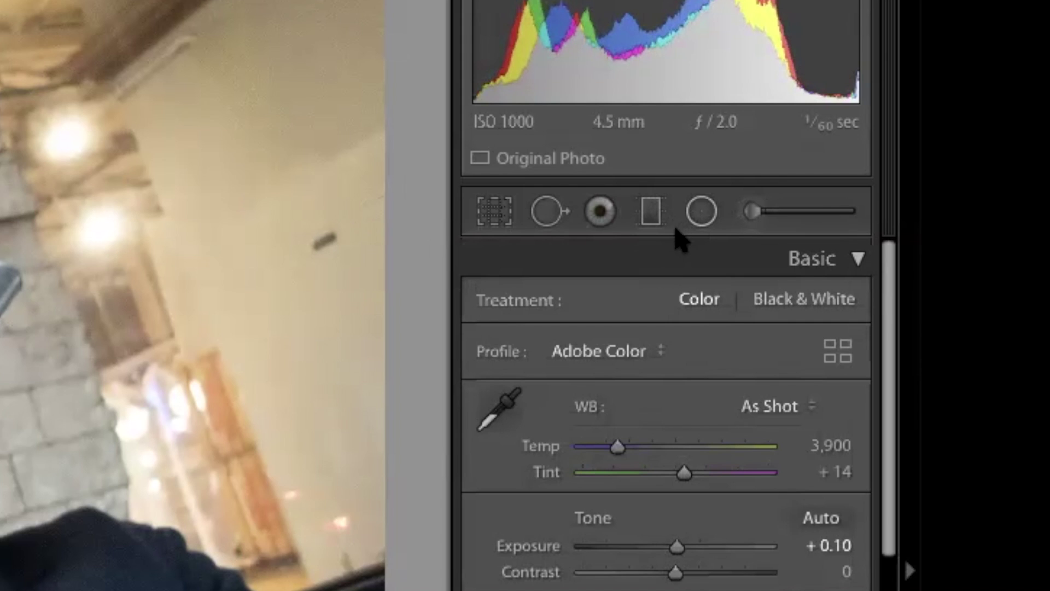
Step: Switch to the Radial Filter settings and scroll down through the History panel
left_click(705, 211)
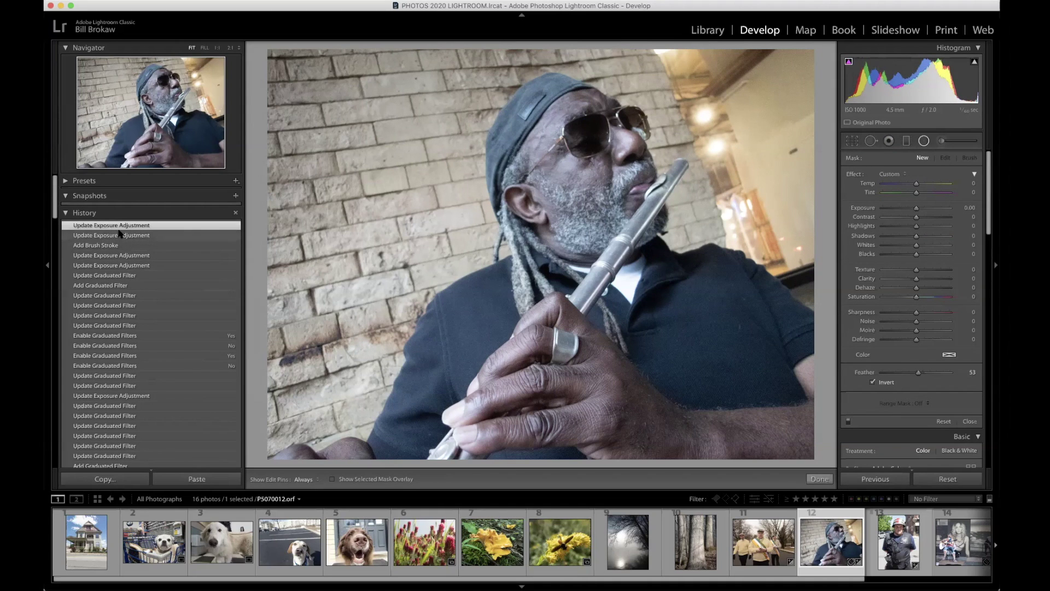
scroll(131, 252, "down", 2)
scroll(131, 252, "down", 5)
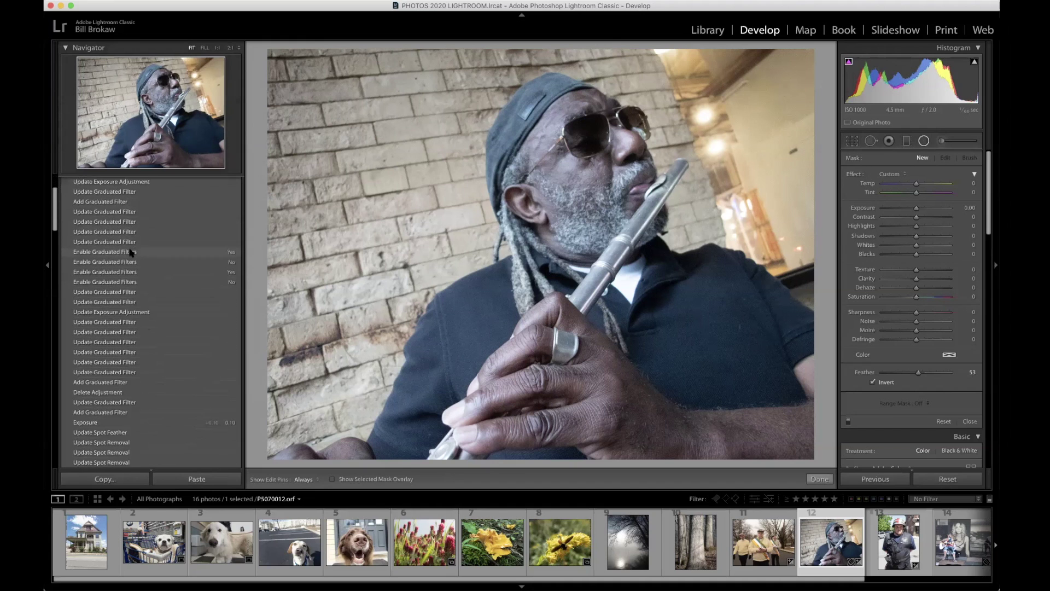
scroll(131, 252, "down", 8)
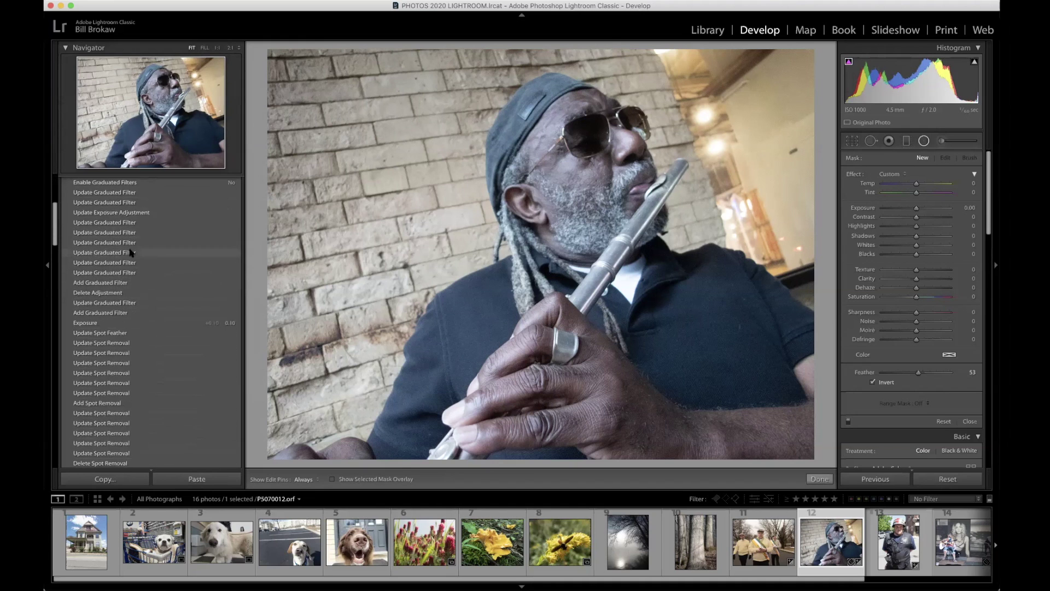
scroll(131, 253, "down", 10)
scroll(141, 307, "up", 5)
scroll(141, 306, "down", 4)
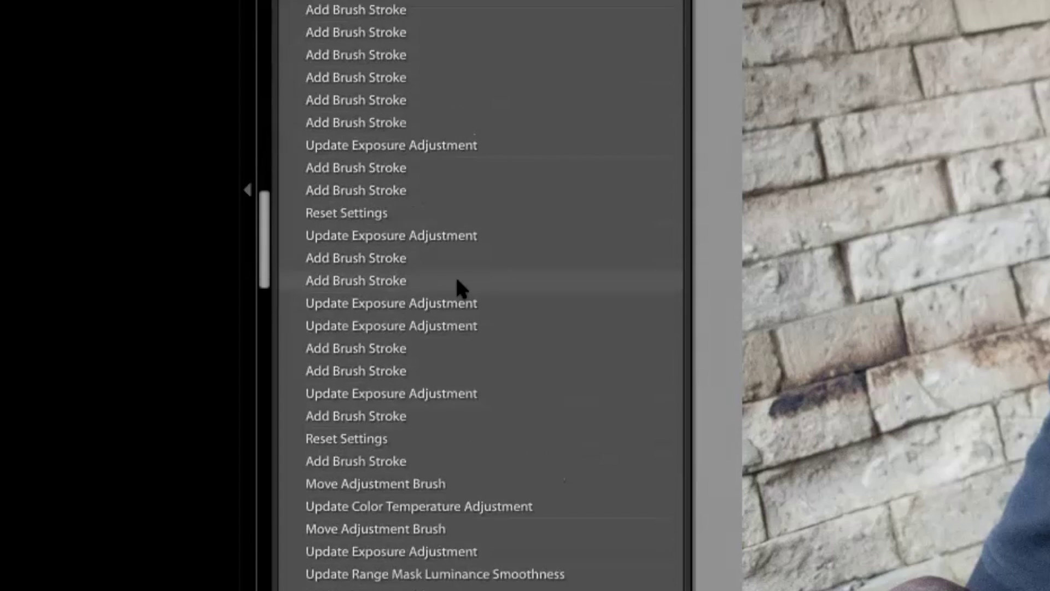
scroll(457, 280, "down", 15)
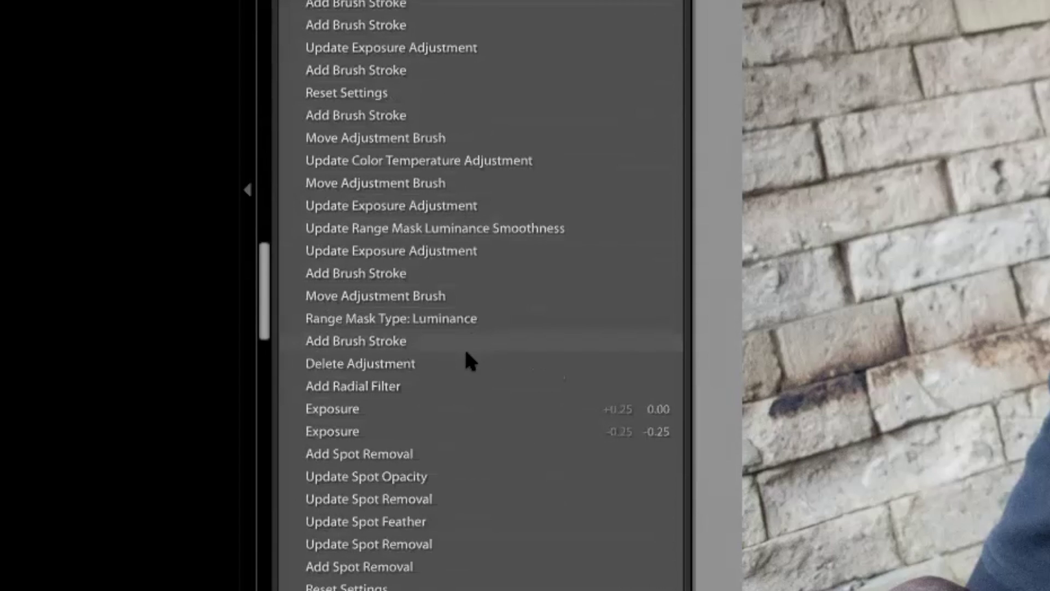
scroll(421, 544, "down", 10)
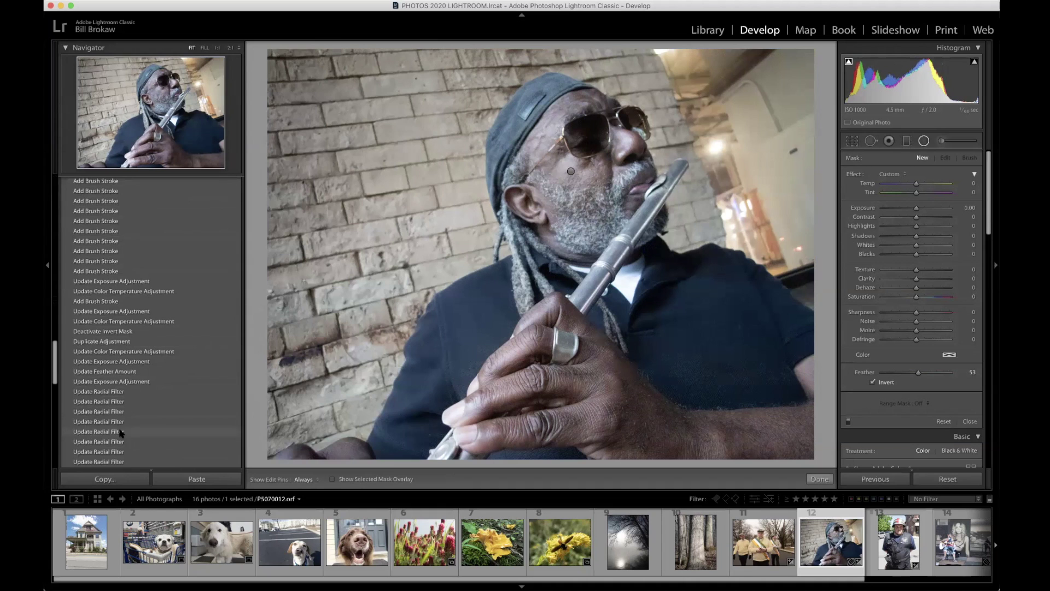
Step: Preview earlier radial and graduated filter history states, then return to the latest entry
left_click(121, 431)
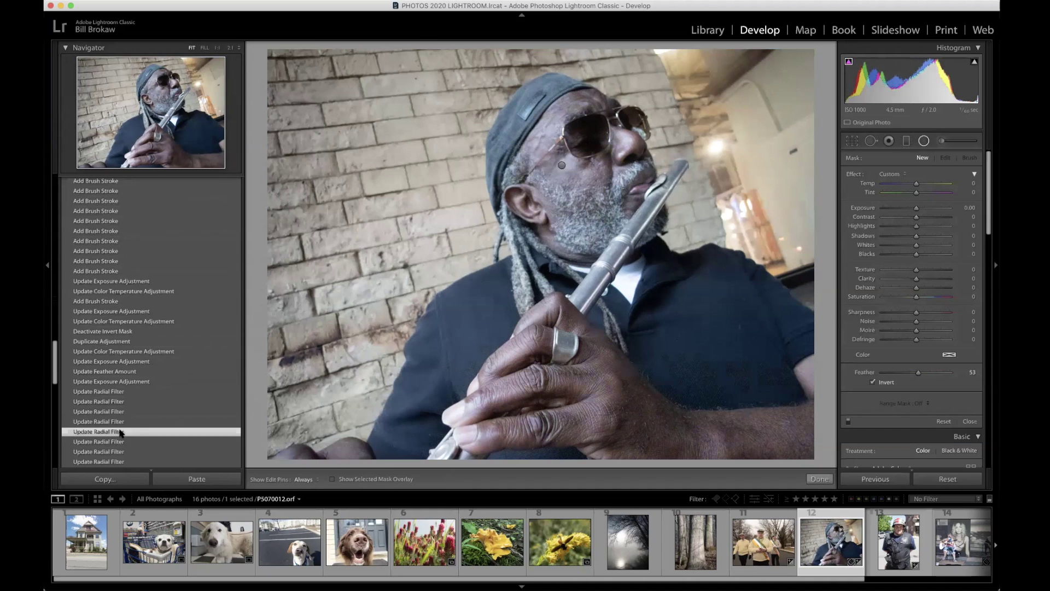
scroll(132, 436, "down", 3)
scroll(136, 440, "down", 3)
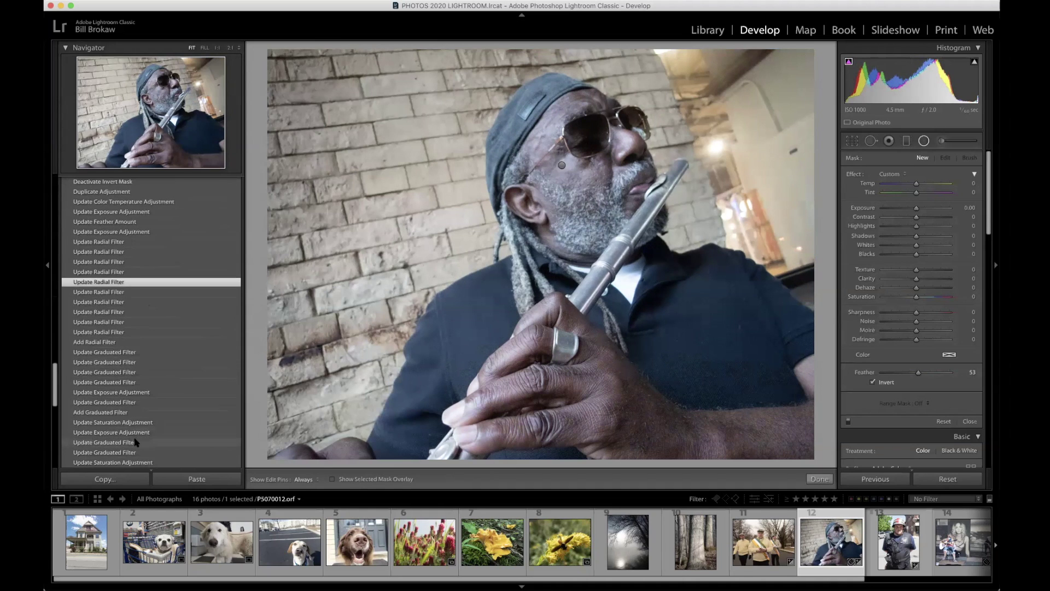
left_click(135, 442)
scroll(156, 421, "down", 15)
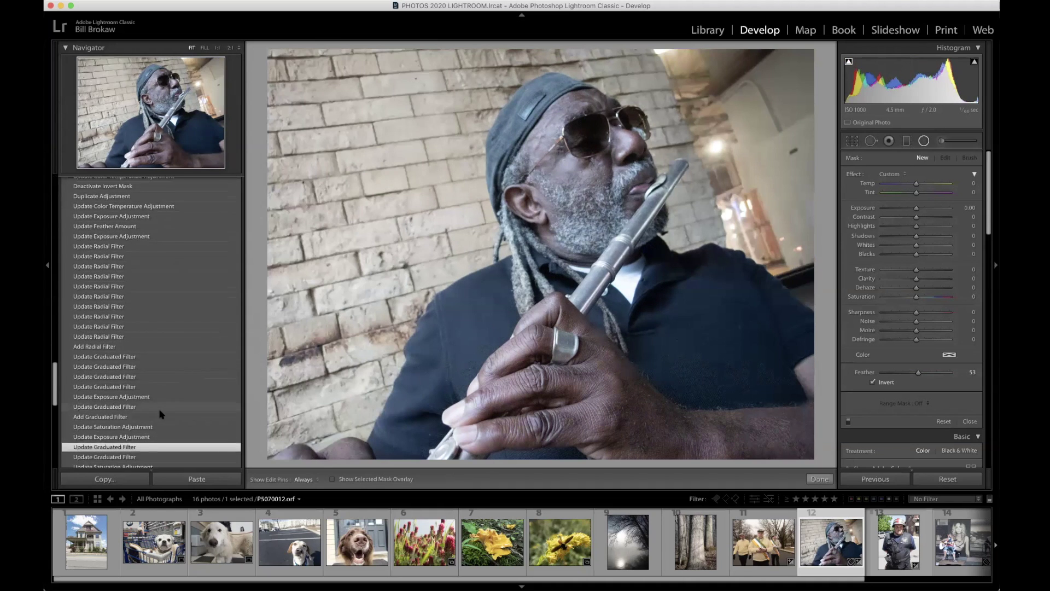
scroll(160, 414, "down", 15)
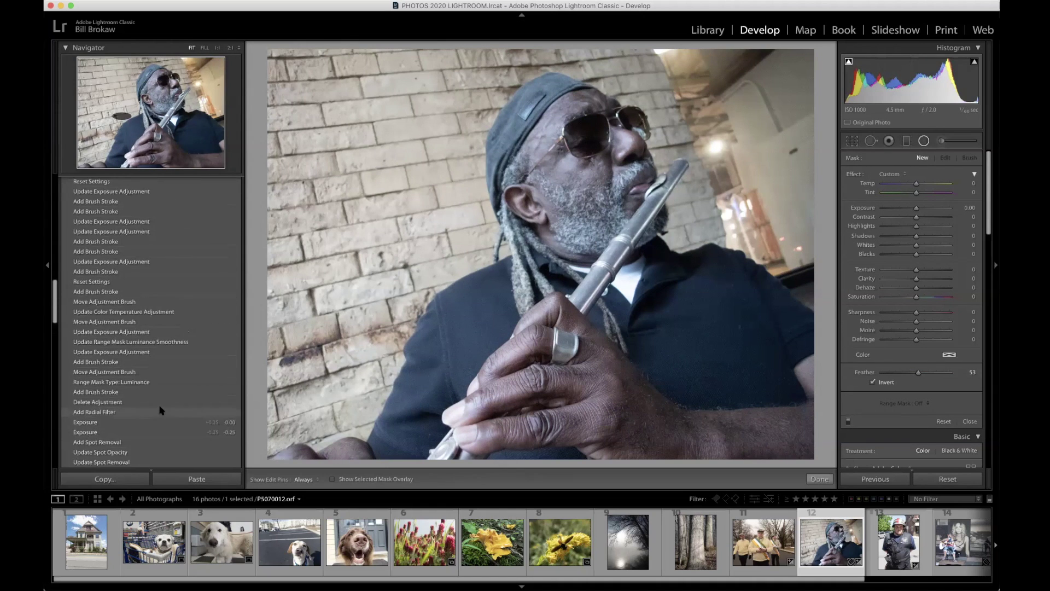
scroll(161, 410, "up", 20)
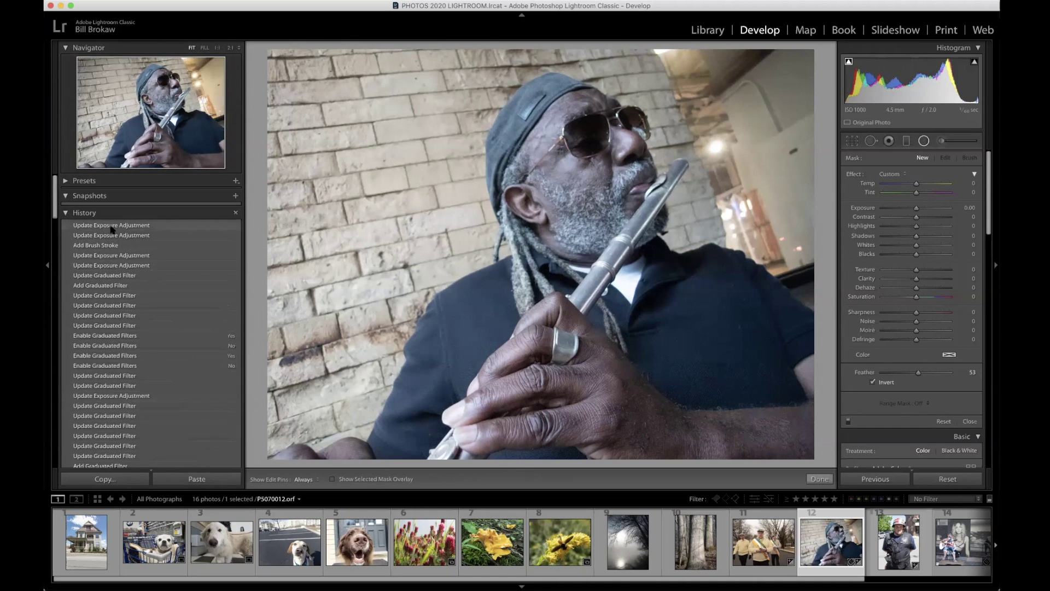
left_click(131, 226)
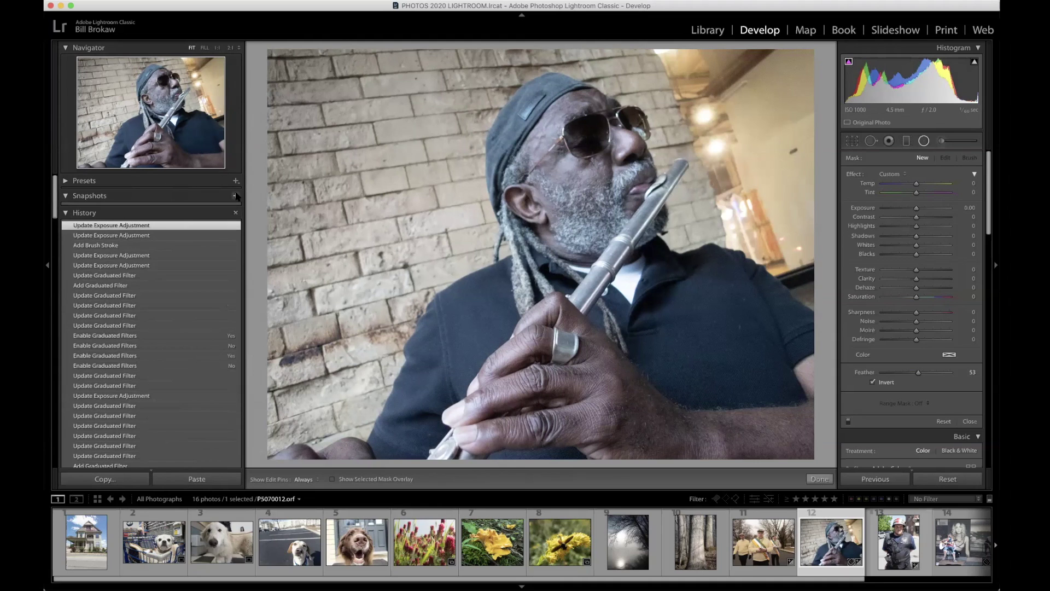
Step: Create a snapshot of the current edits with the default name 6/10/20 12:52:57 PM
left_click(236, 195)
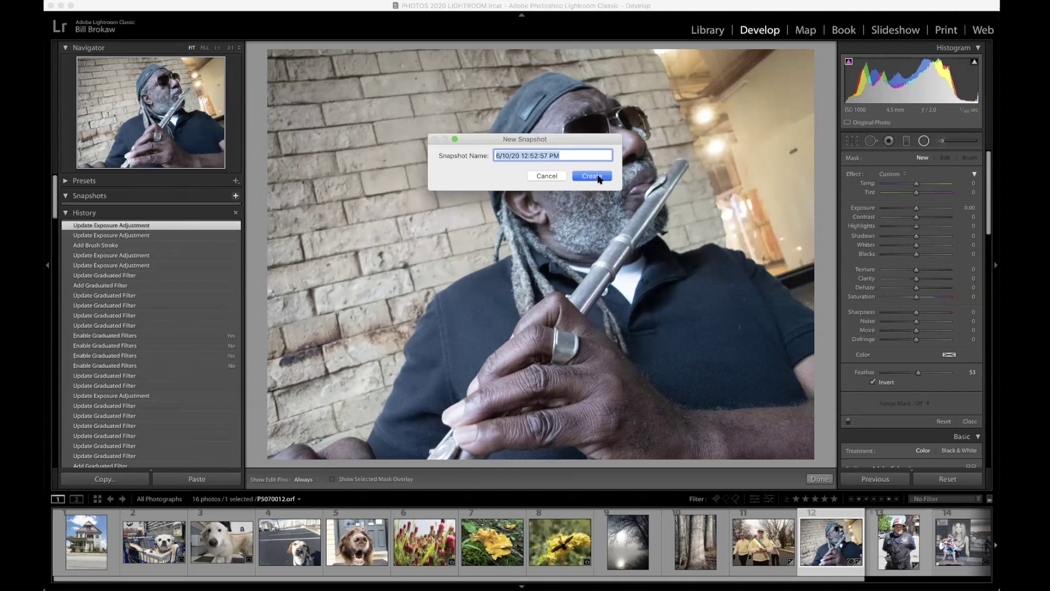
left_click(592, 175)
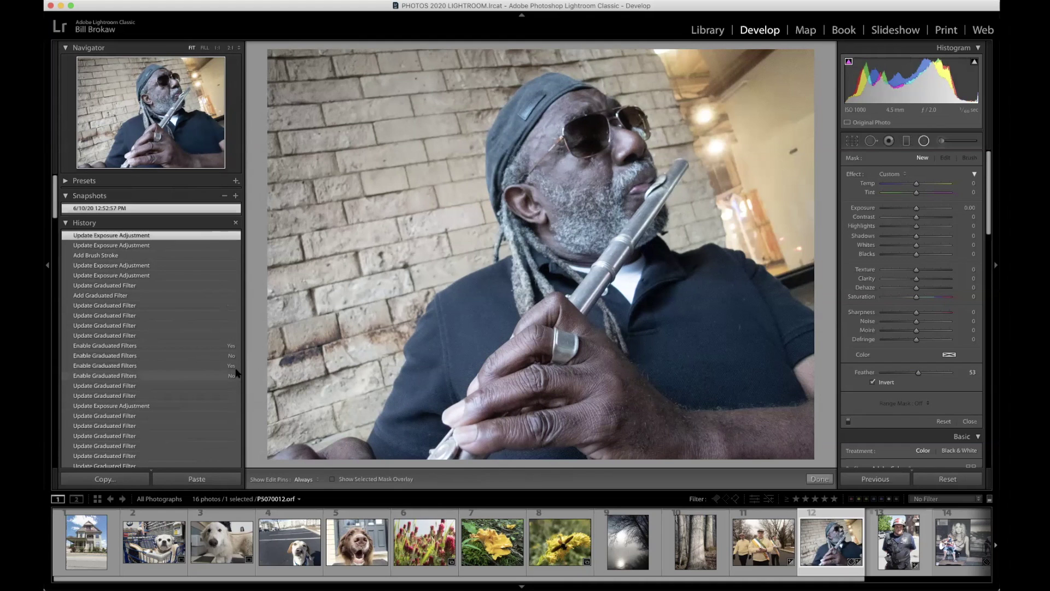
scroll(201, 369, "down", 5)
scroll(200, 372, "down", 12)
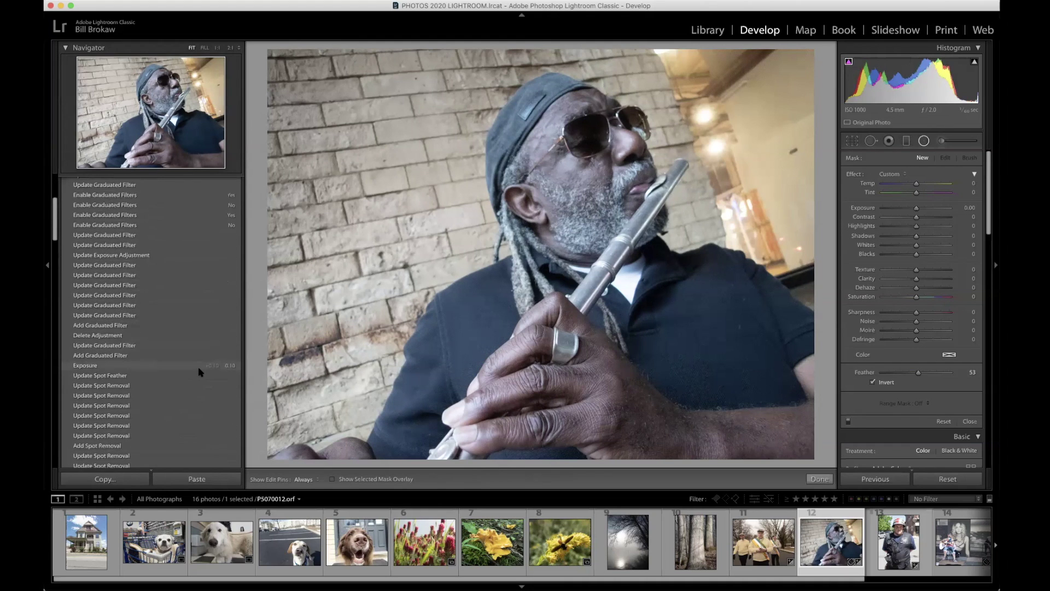
scroll(198, 372, "up", 20)
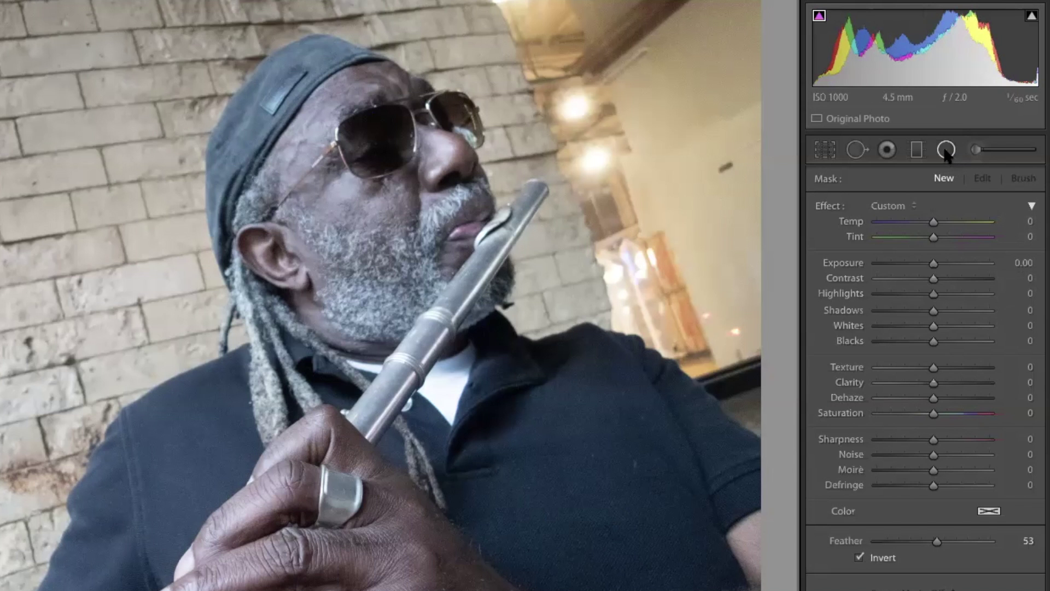
Step: Draw a radial filter over the face and narrow it from the left and right
left_click(946, 151)
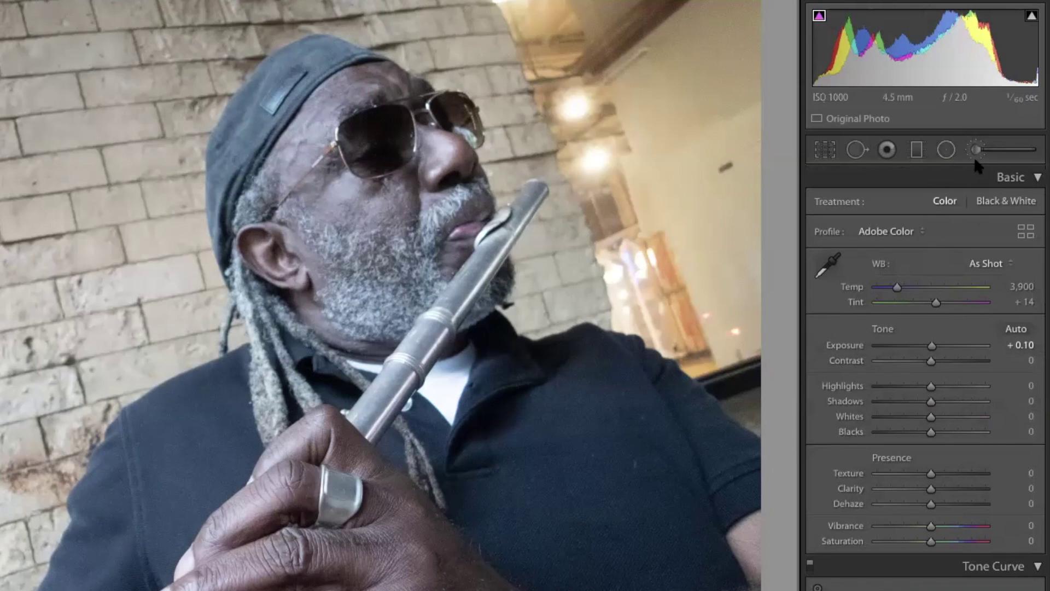
left_click(946, 151)
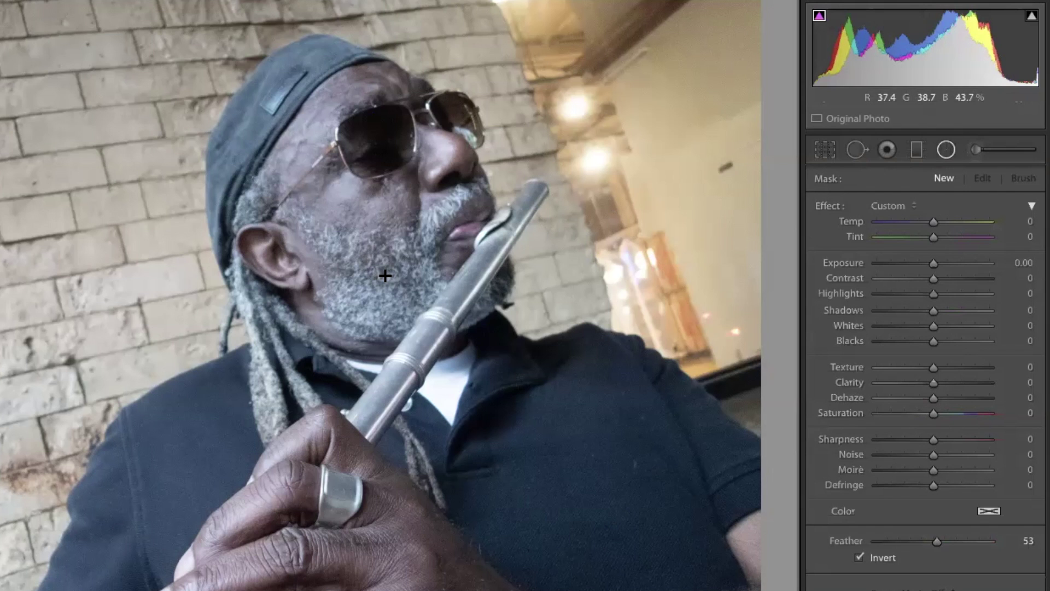
left_click_drag(385, 276, 204, 94)
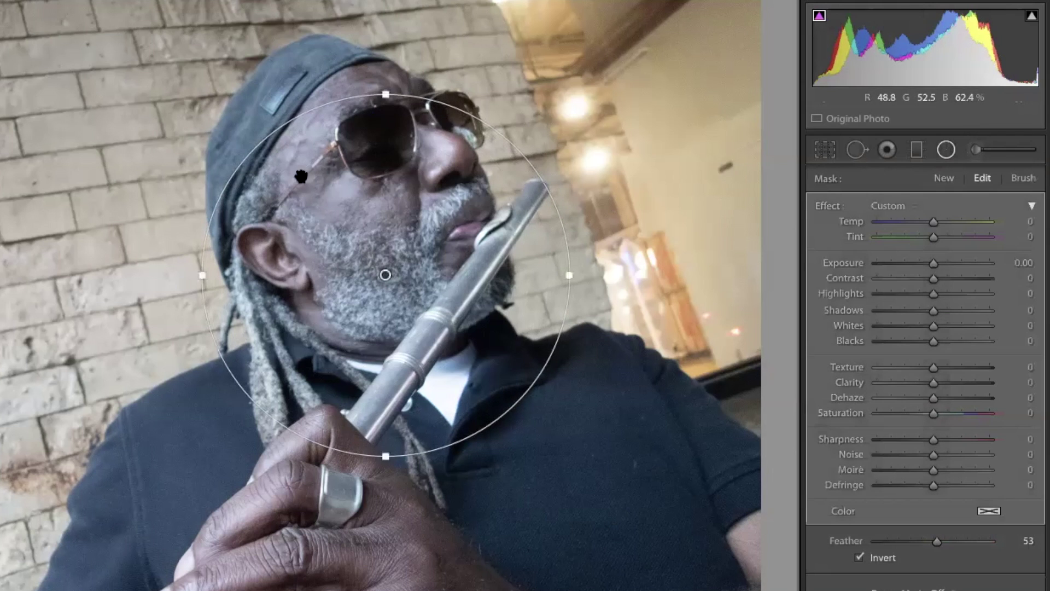
left_click_drag(316, 187, 294, 138)
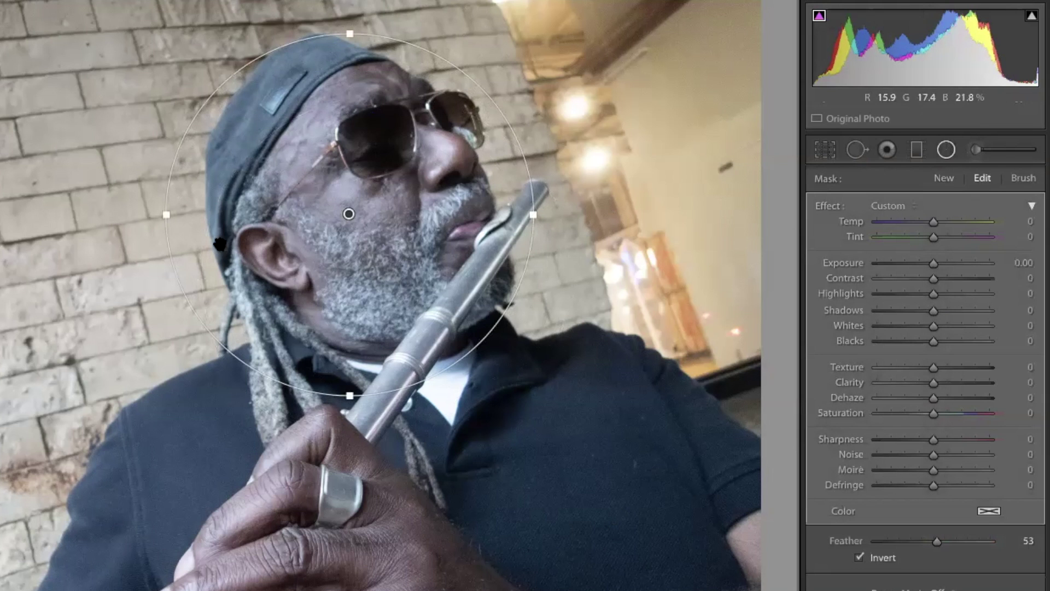
left_click_drag(166, 213, 206, 221)
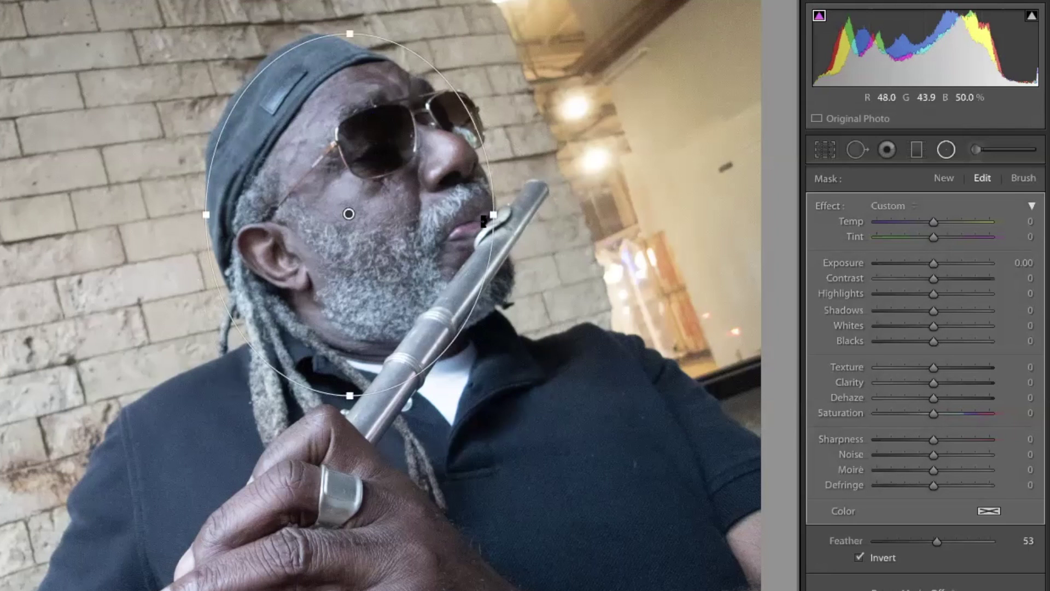
left_click_drag(492, 214, 484, 214)
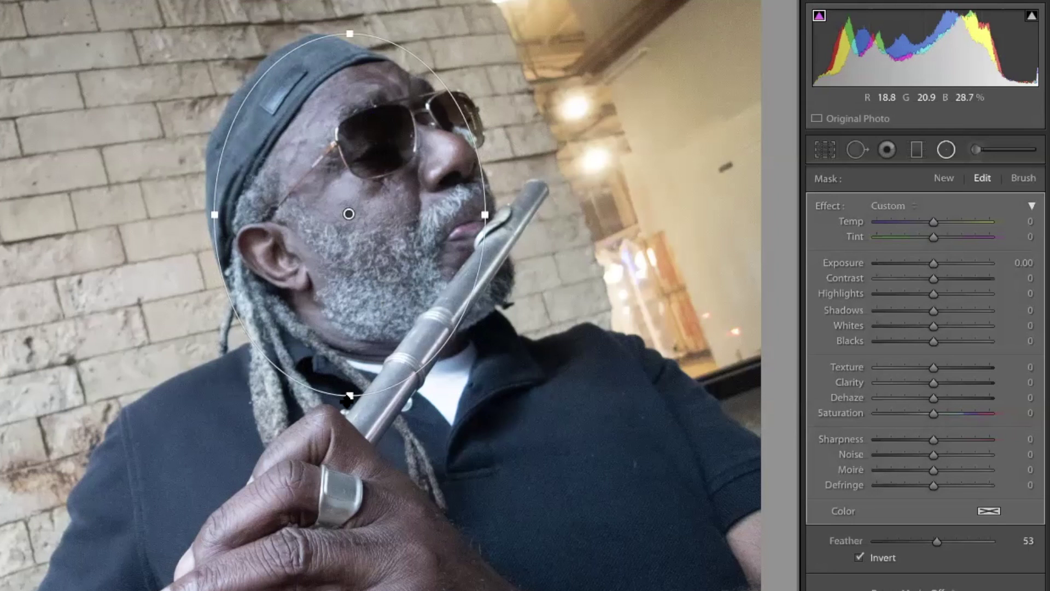
Step: Rotate and reshape the ellipse to follow the head's tilt, then set Temp to 25
left_click_drag(347, 405, 409, 368)
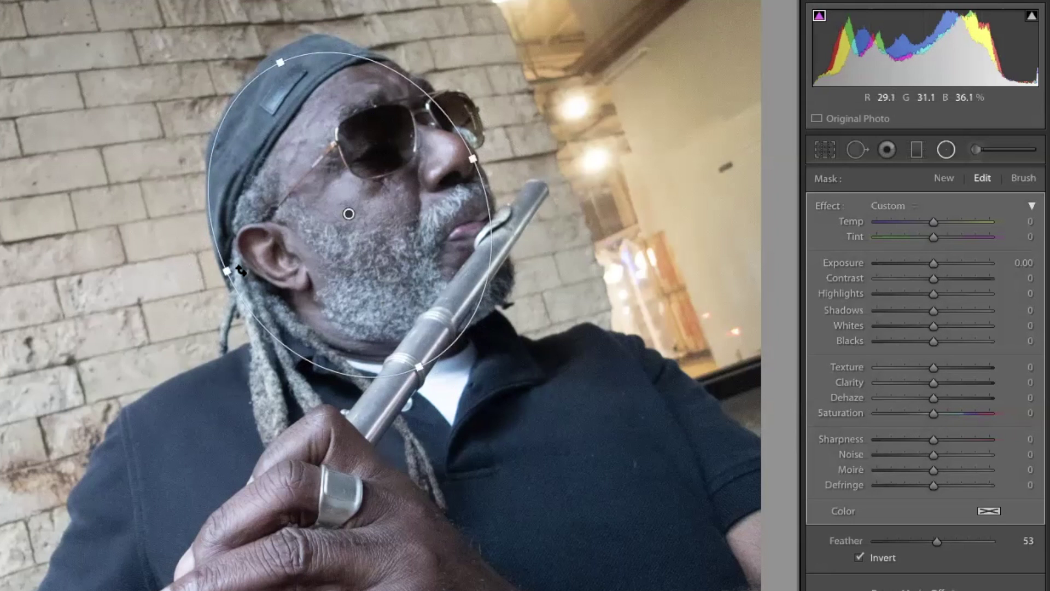
left_click_drag(234, 270, 233, 268)
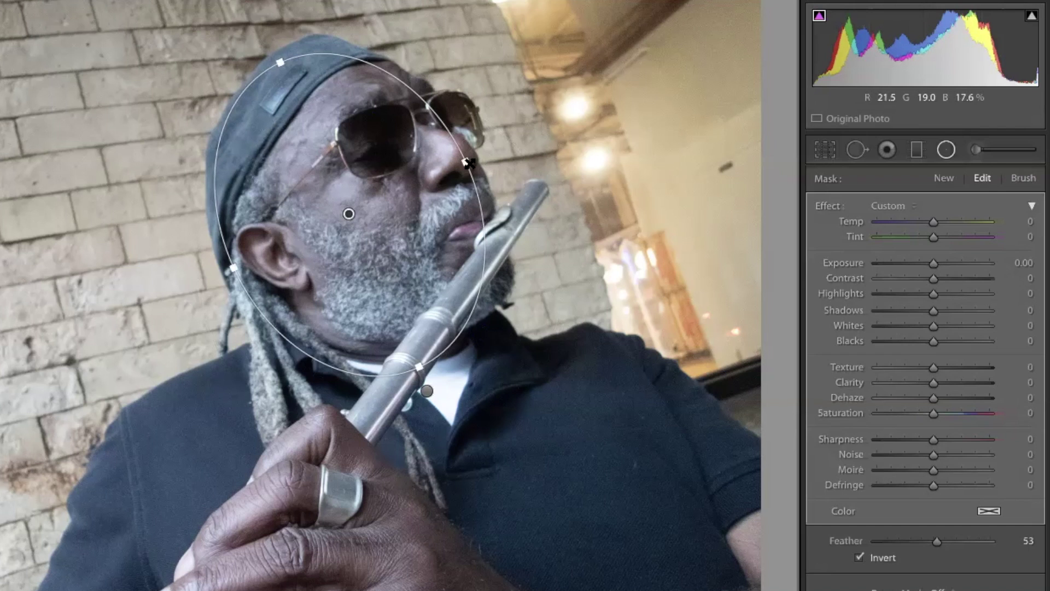
left_click_drag(470, 162, 472, 161)
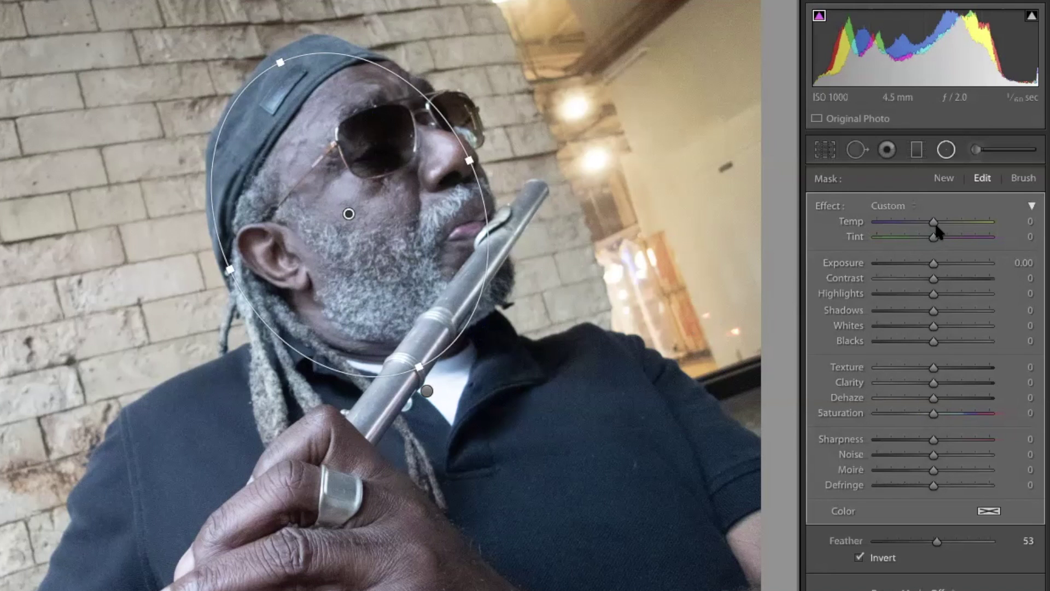
left_click_drag(933, 221, 942, 218)
left_click(857, 556)
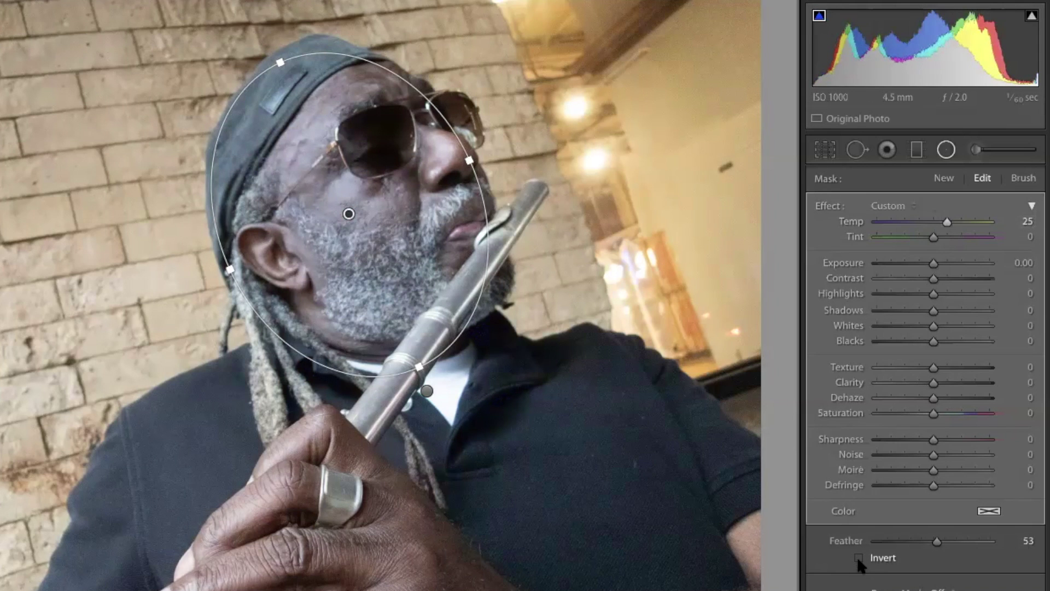
left_click(858, 558)
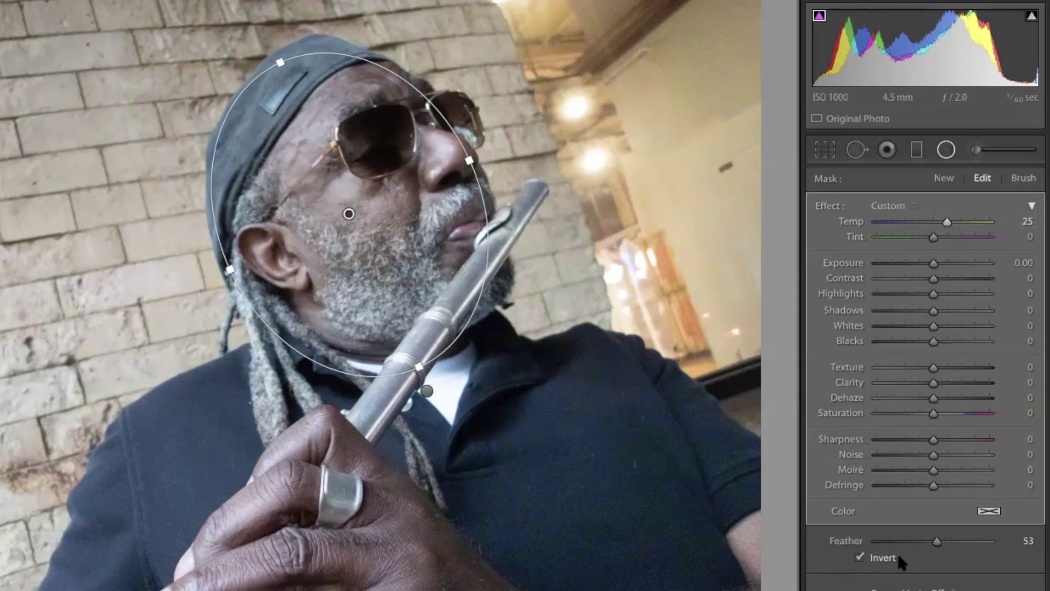
left_click(858, 558)
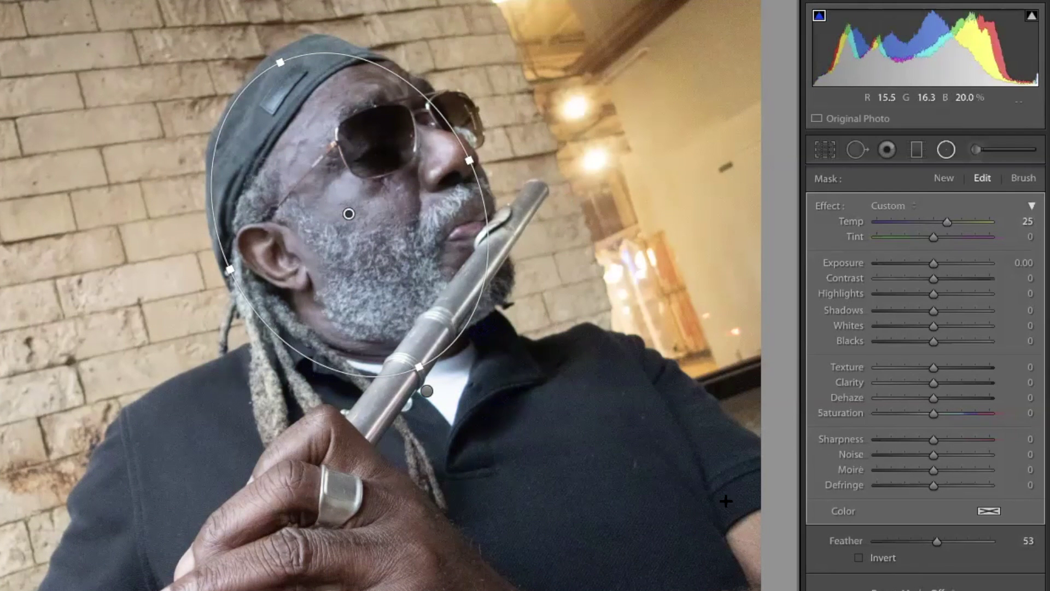
left_click(858, 558)
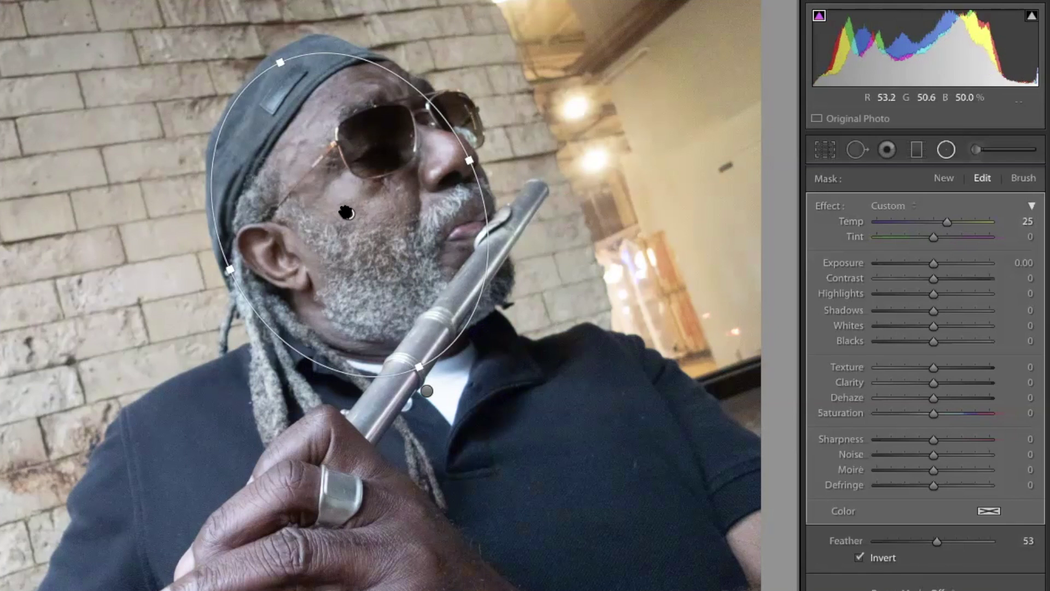
Step: Duplicate the face radial filter and nudge the copy slightly up and right
mouse_move(346, 213)
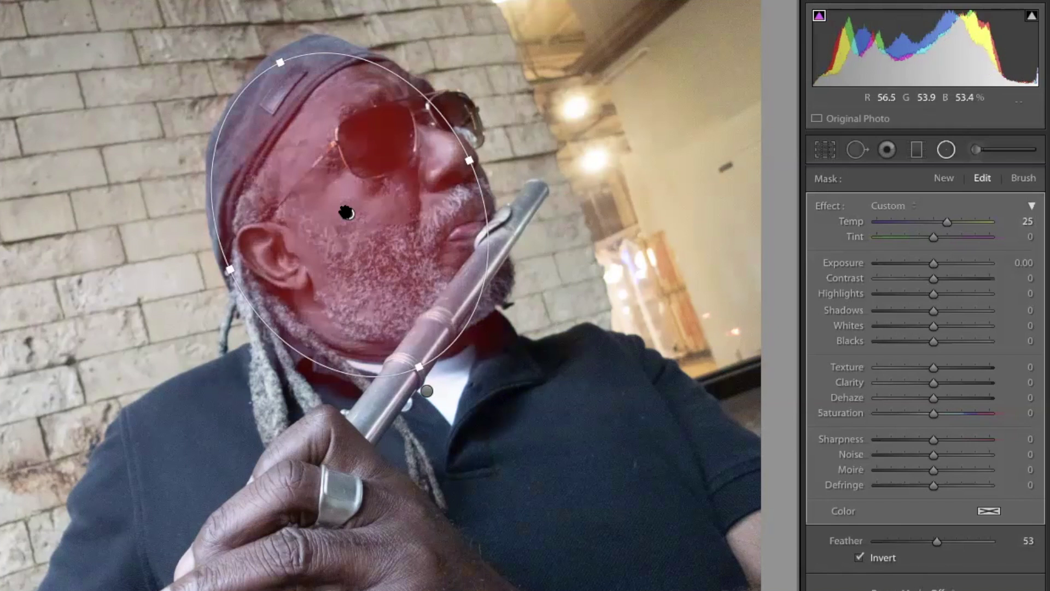
right_click(346, 212)
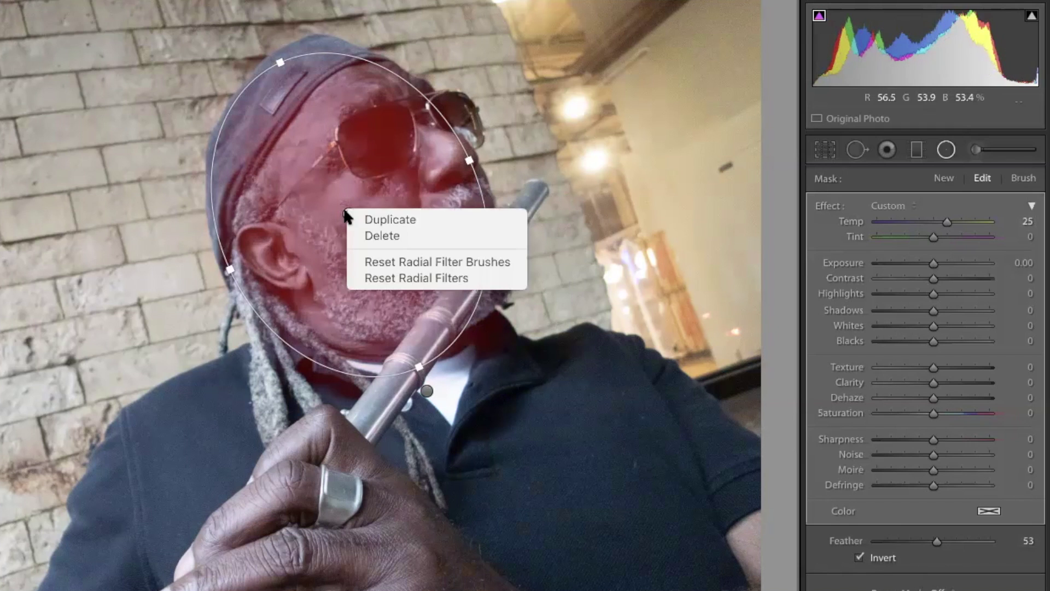
left_click(373, 220)
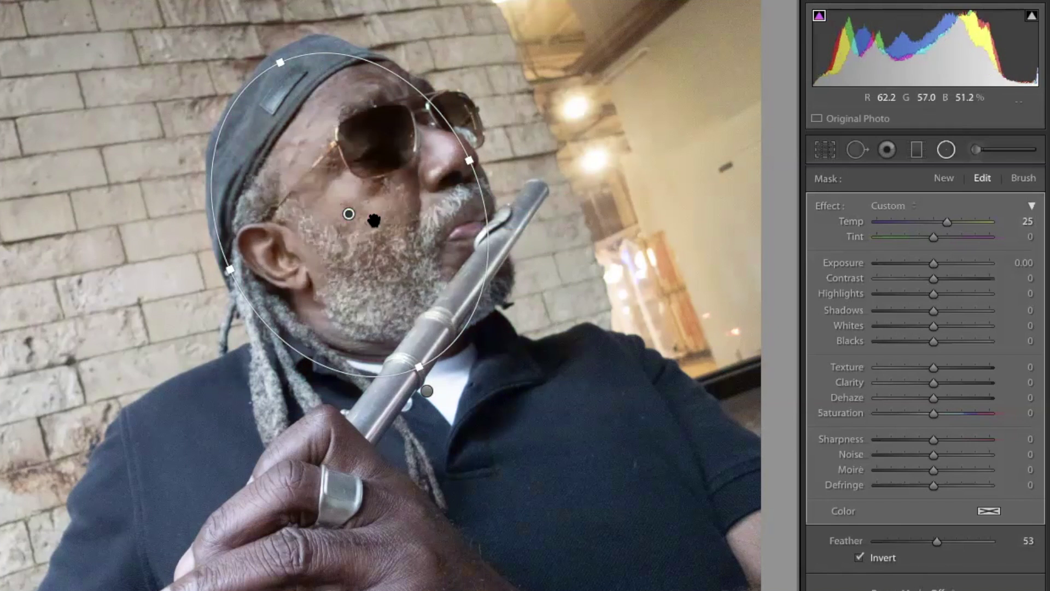
mouse_move(350, 214)
left_mouse_down()
mouse_move(200, 277)
mouse_move(383, 312)
mouse_move(532, 307)
mouse_move(350, 306)
mouse_move(133, 281)
mouse_move(77, 217)
mouse_move(24, 248)
mouse_move(75, 218)
mouse_move(92, 252)
mouse_move(295, 237)
mouse_move(364, 208)
left_mouse_up()
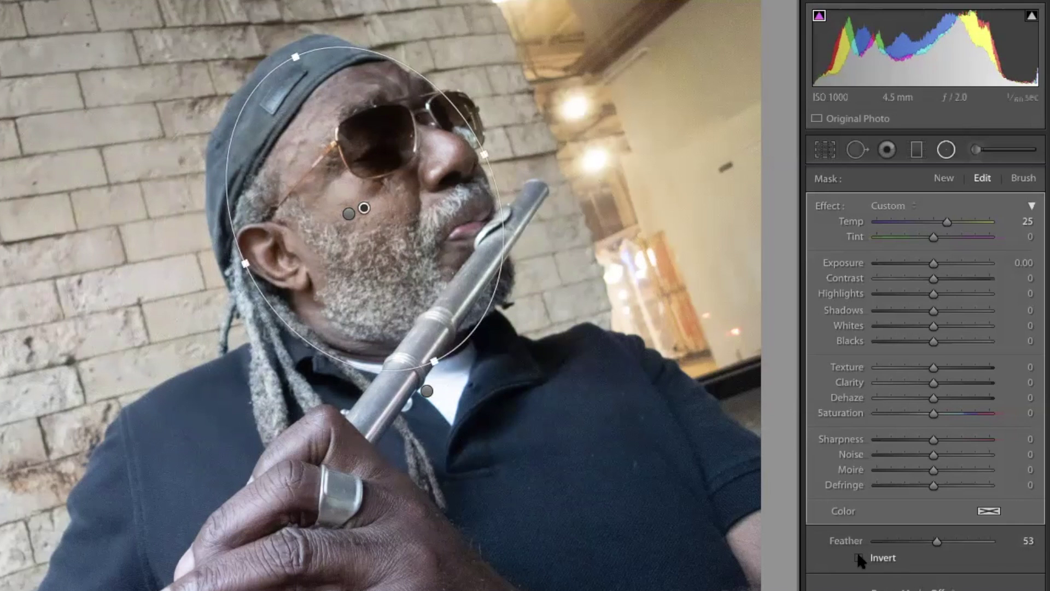
Step: Set the copy's Temp to 0 and Exposure to −0.41, enlarge it past the hat, and remove its feathering
left_click(1023, 220)
type("0")
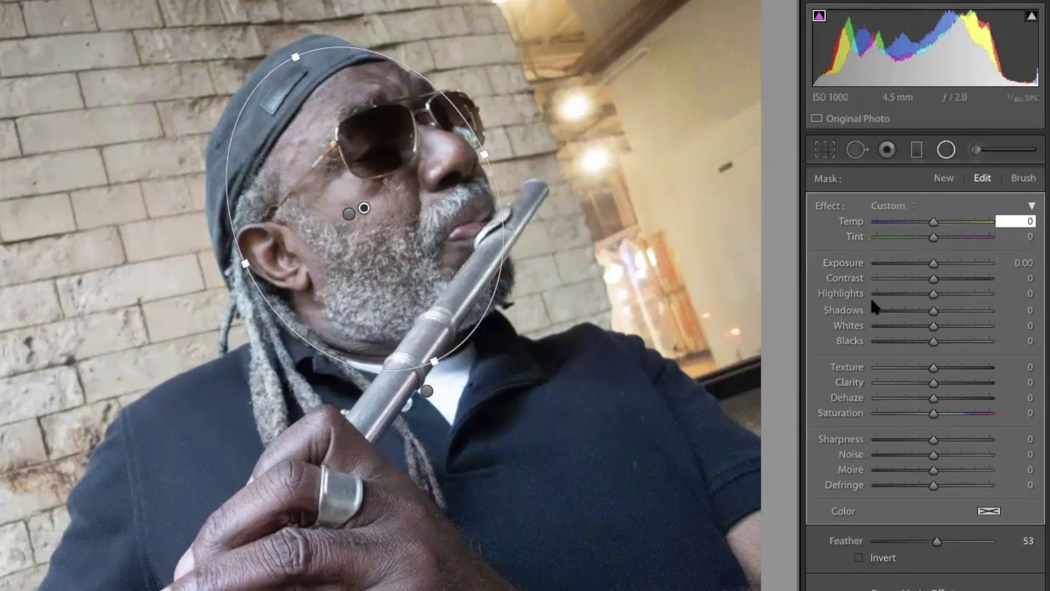
left_click_drag(934, 268, 928, 269)
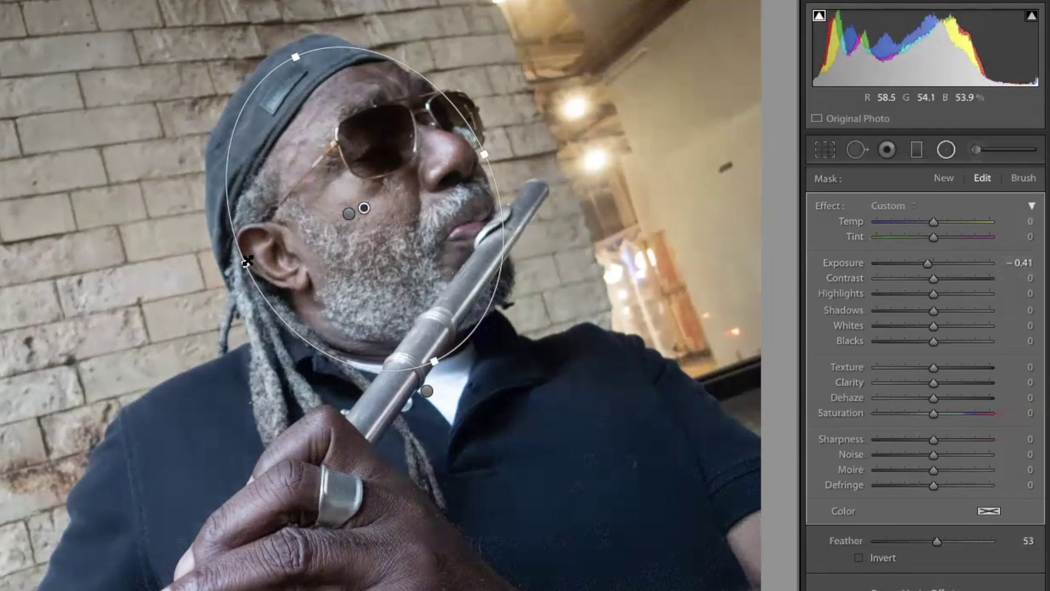
left_click_drag(247, 261, 155, 294)
left_click_drag(298, 55, 278, 1)
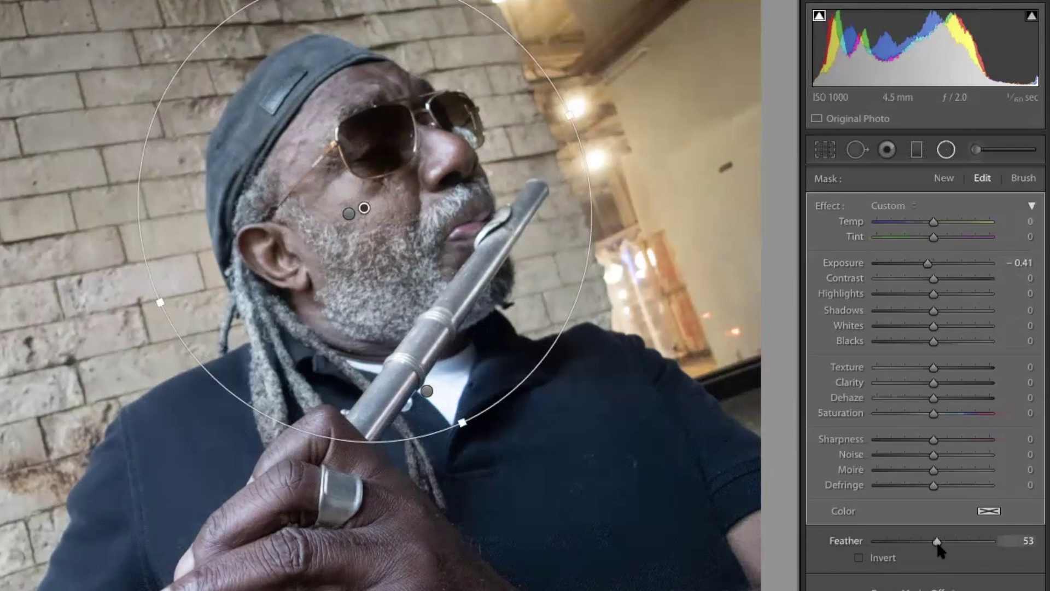
left_click_drag(937, 543, 860, 539)
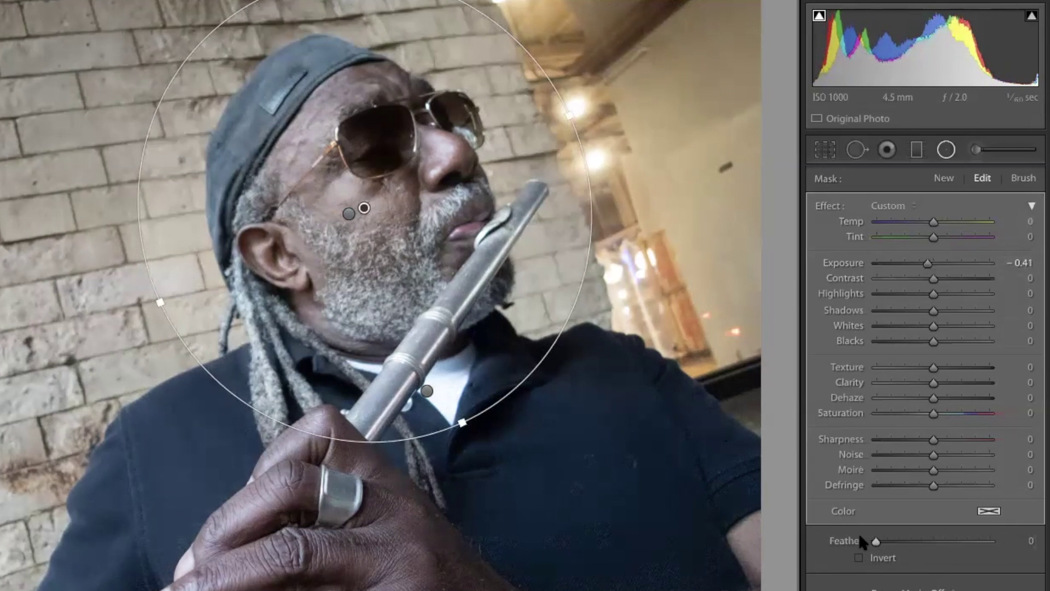
Step: Soften the vignette to Feather 75, darken it to Exposure −0.85, and adjust its left and bottom edges
left_click(946, 151)
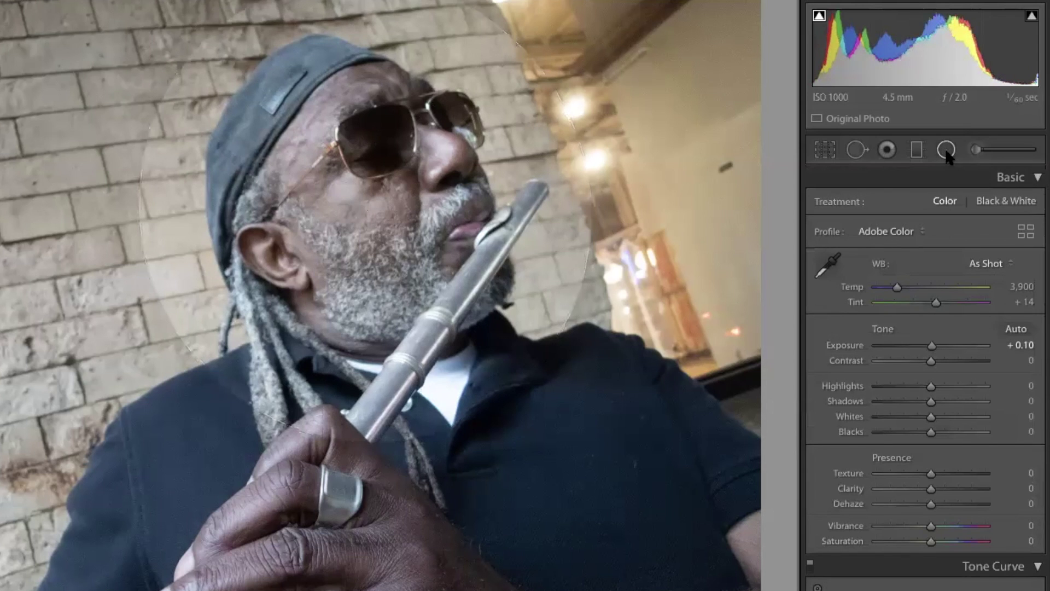
left_click(946, 151)
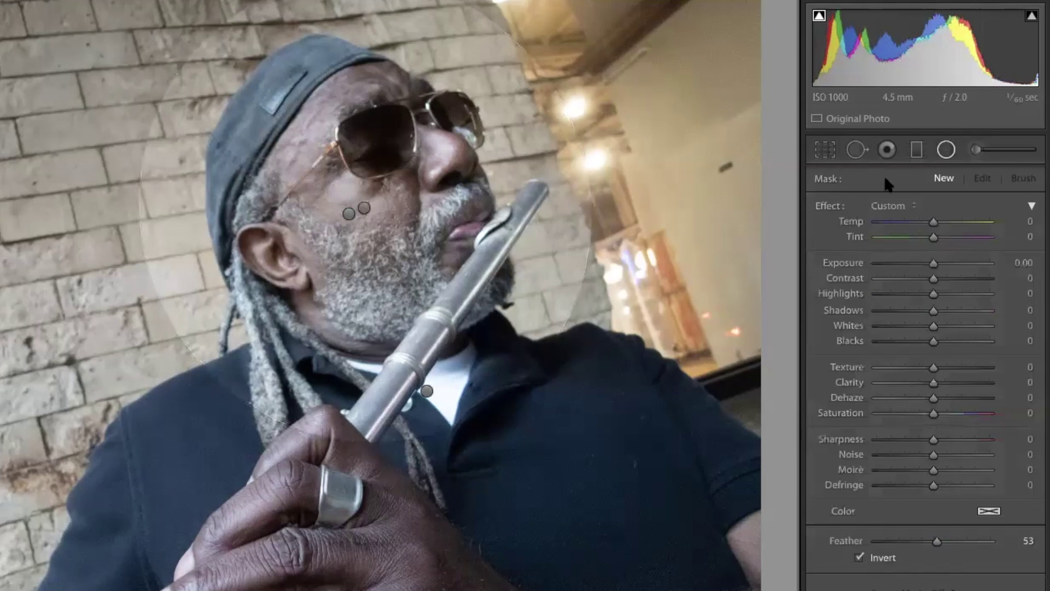
left_click(364, 207)
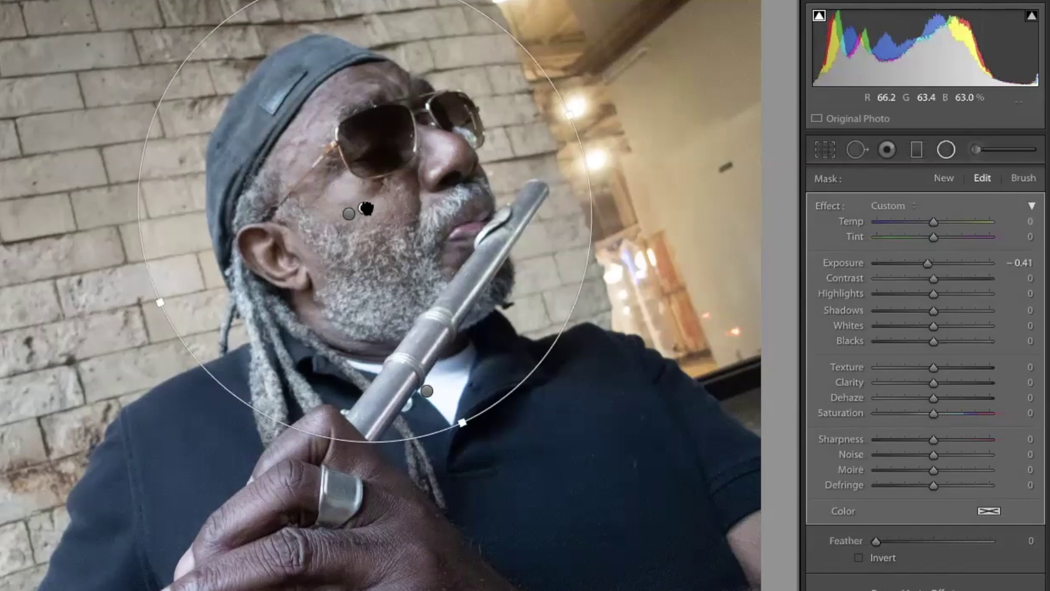
left_click_drag(874, 538, 960, 545)
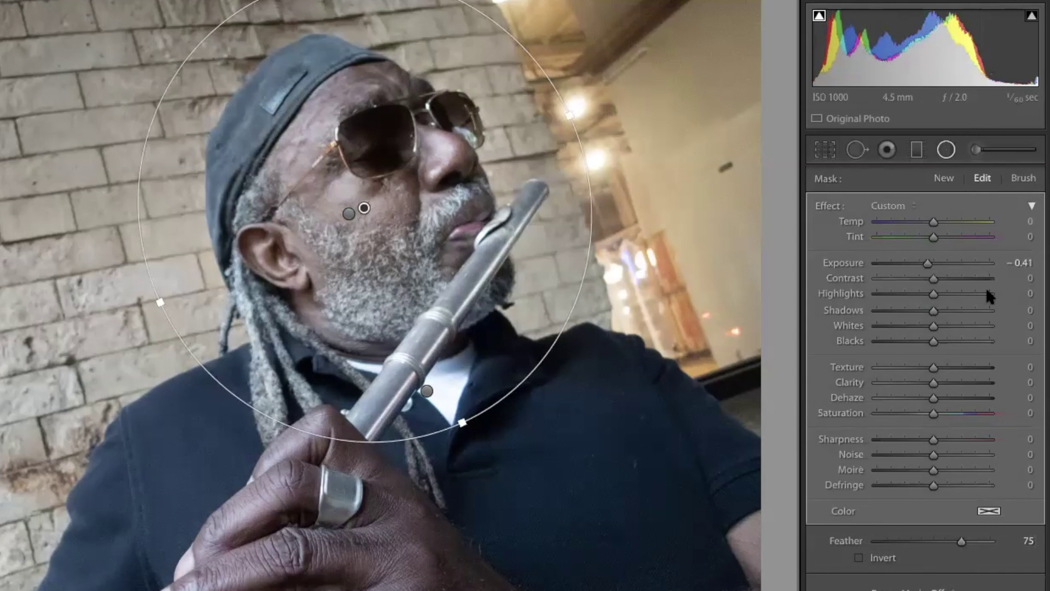
left_click_drag(929, 265, 922, 265)
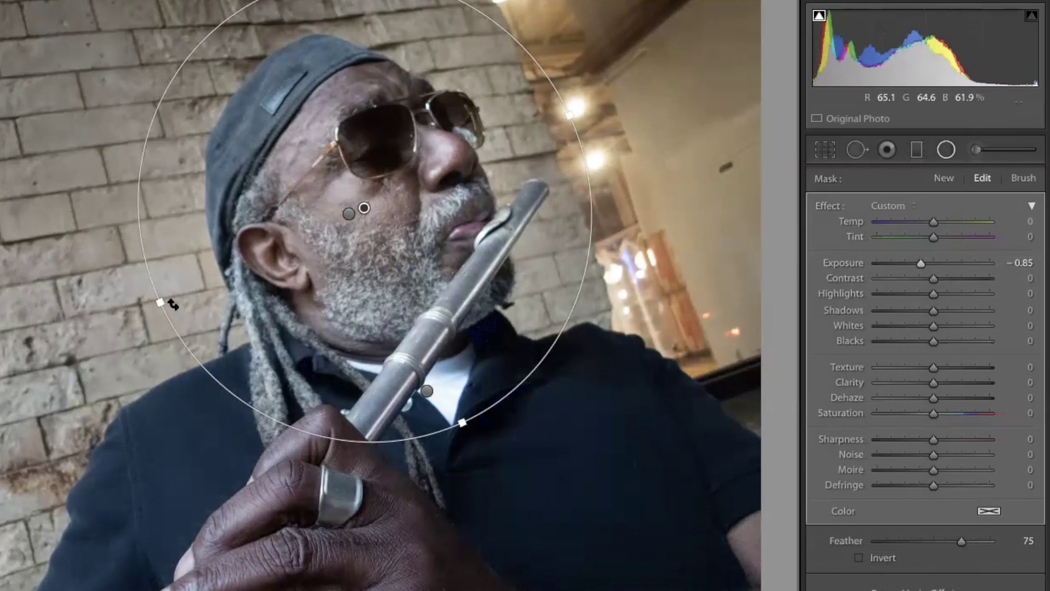
left_click_drag(162, 299, 167, 300)
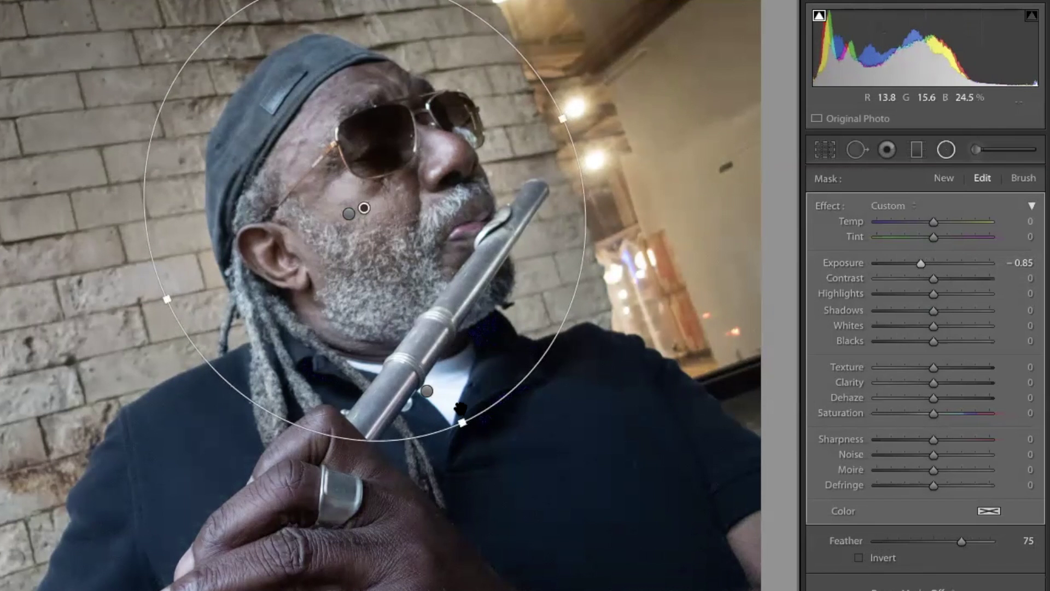
left_click_drag(462, 422, 469, 437)
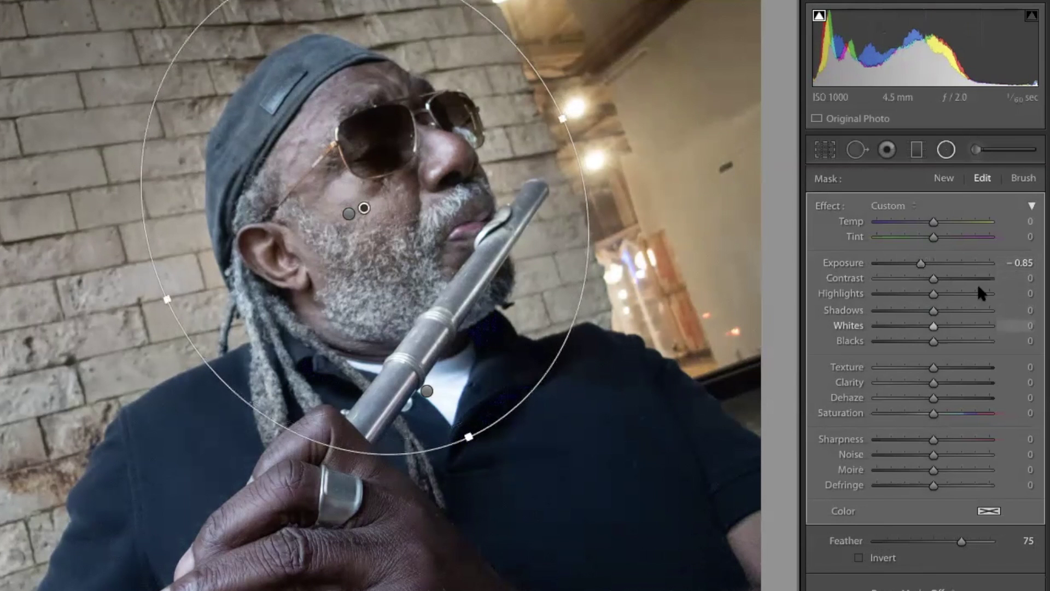
left_click(947, 154)
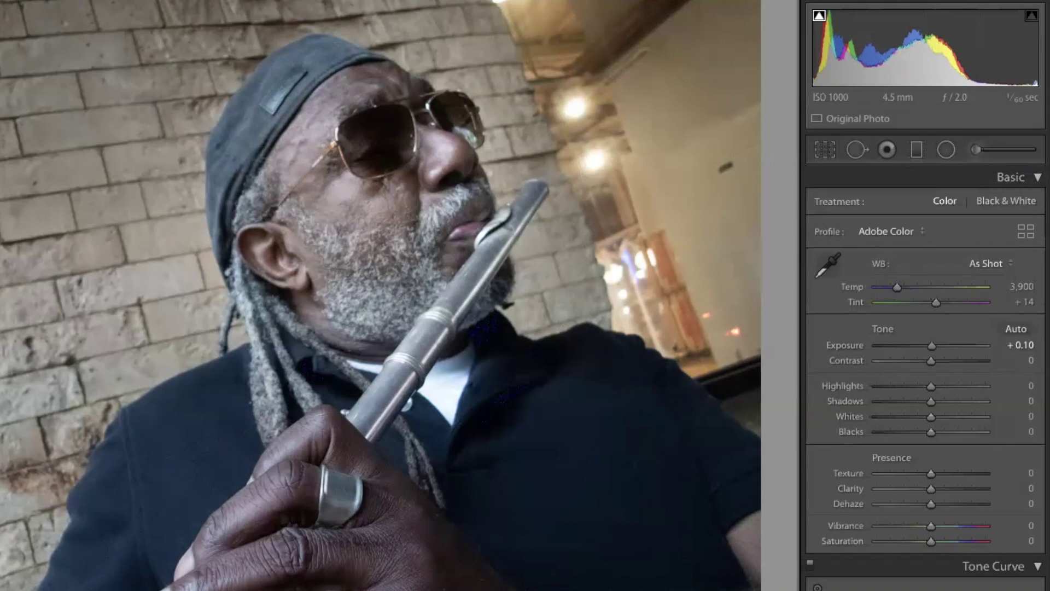
key("y")
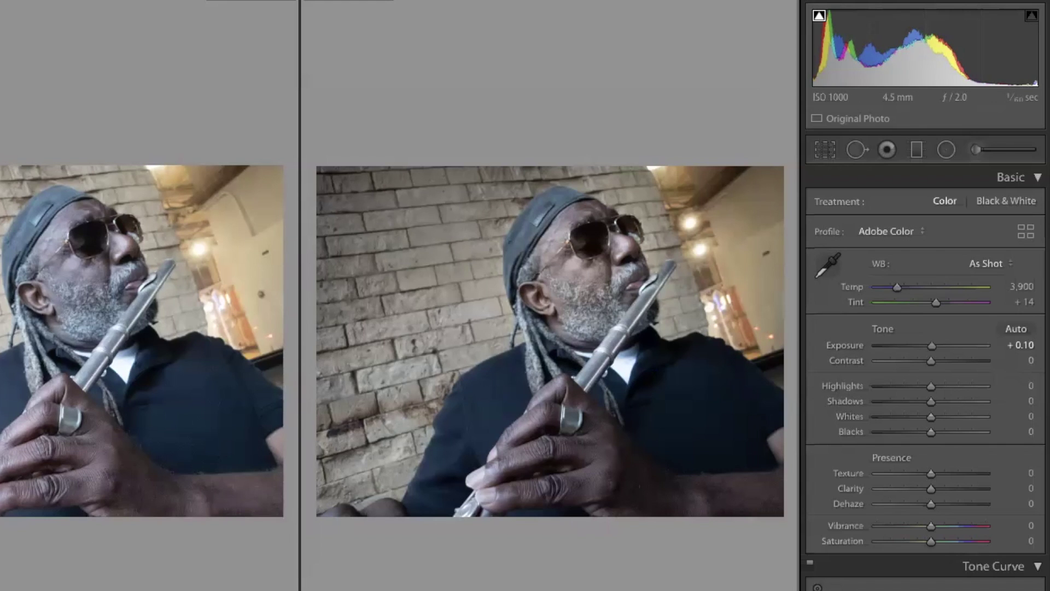
key("minus")
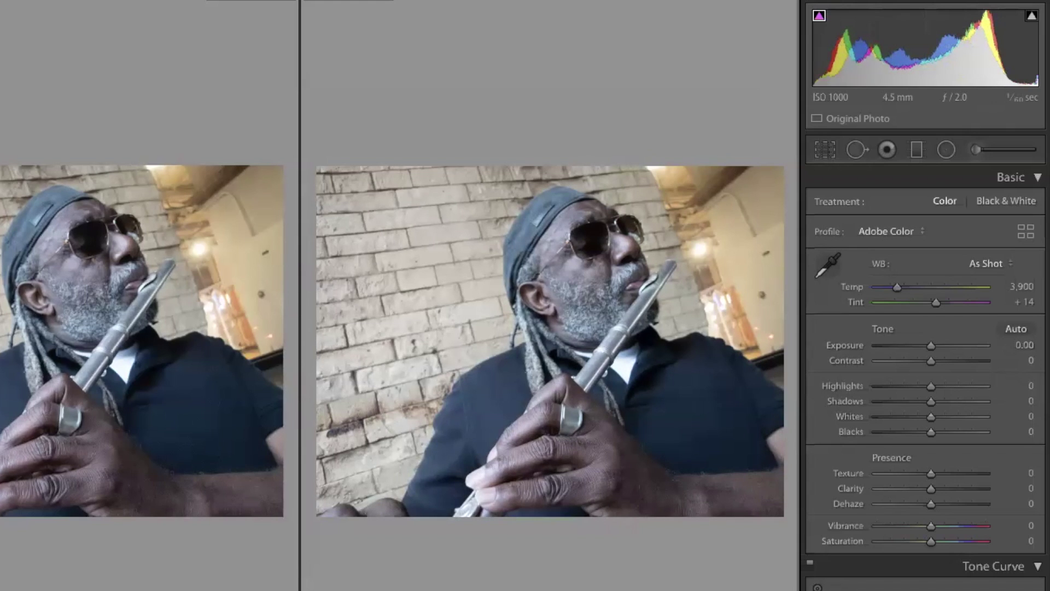
key("z")
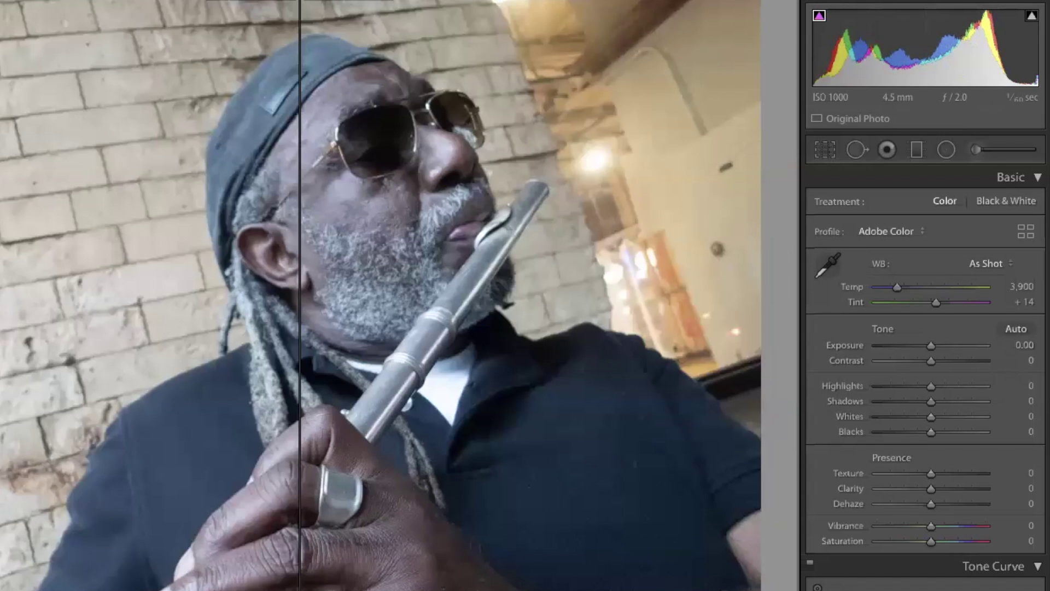
left_click_drag(223, 504, 254, 525)
left_click(294, 505)
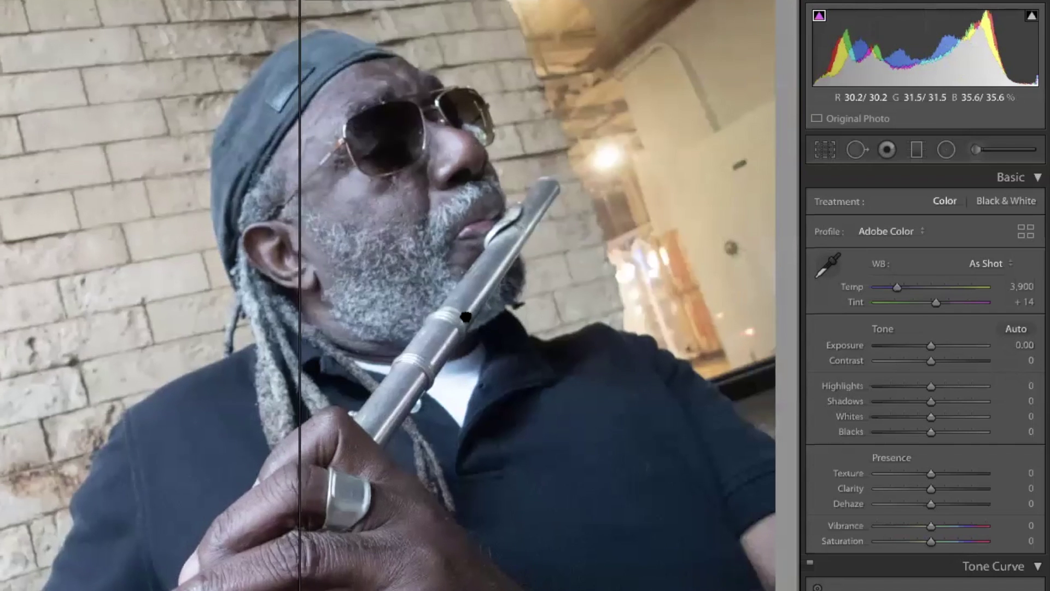
left_click(465, 317)
left_click_drag(142, 343, 242, 355)
left_click(242, 355)
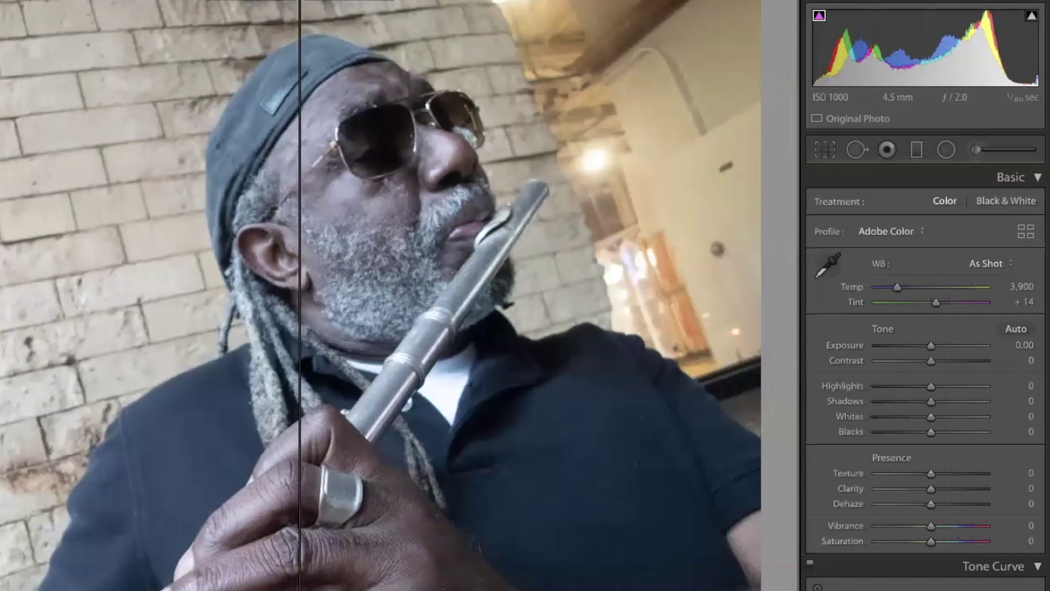
key("alt+y")
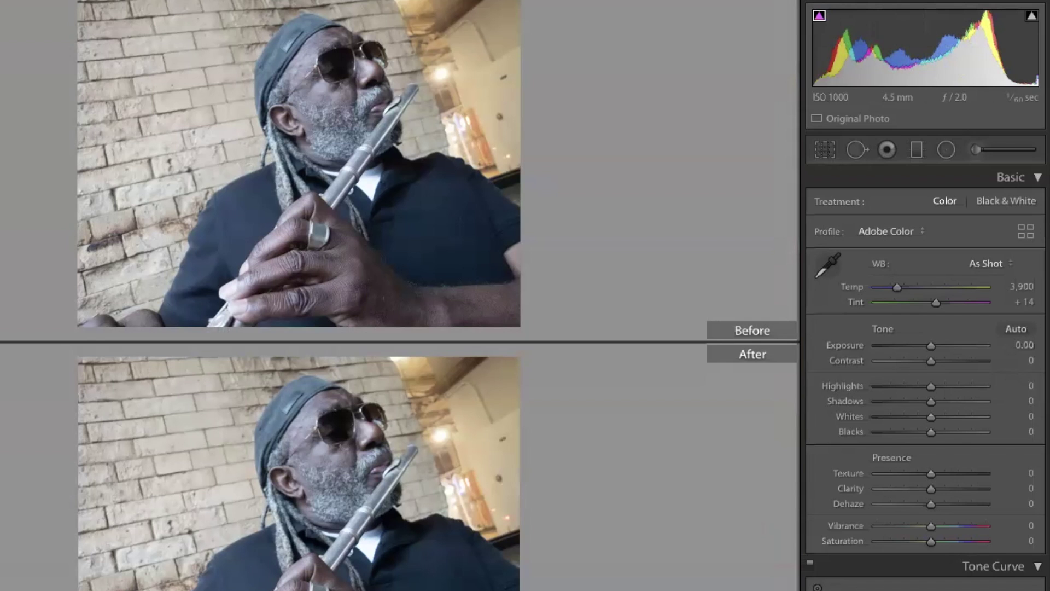
key("y")
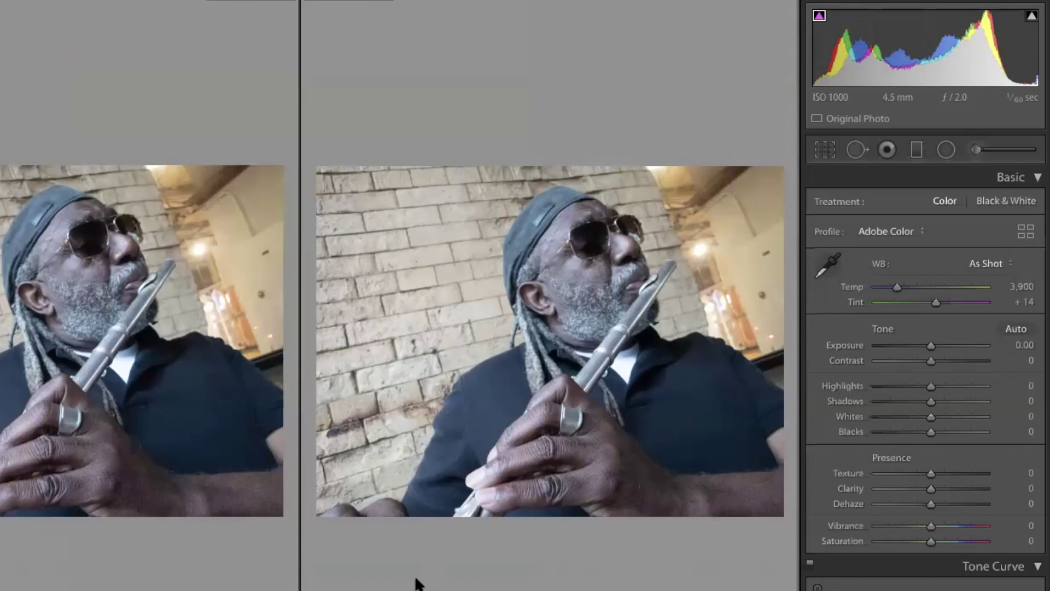
key("y")
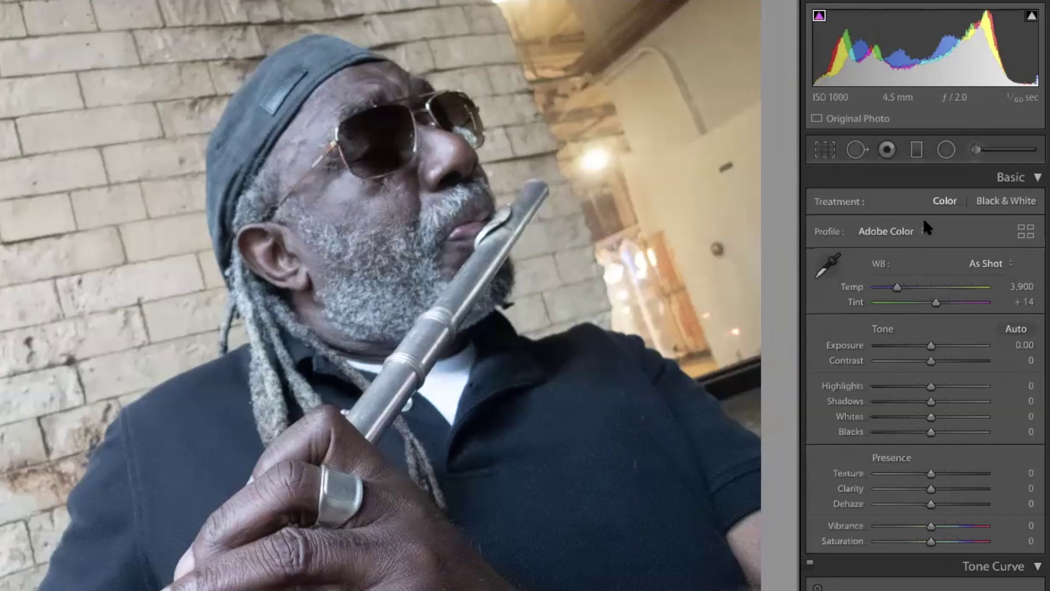
Step: Nudge the global Exposure up slightly with the = key, undoing and redoing the change
left_click(941, 154)
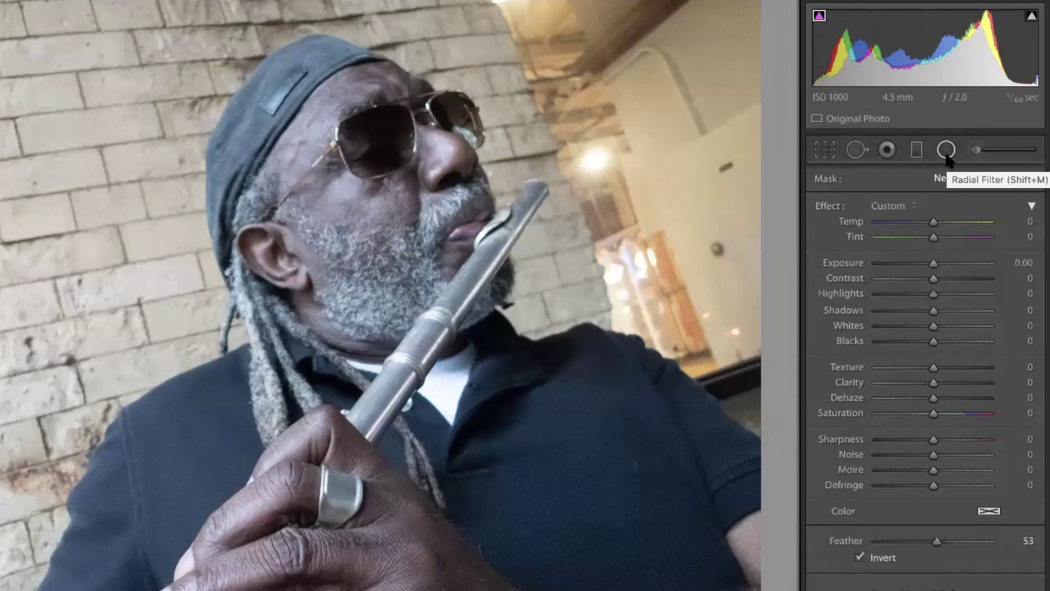
left_click(947, 152)
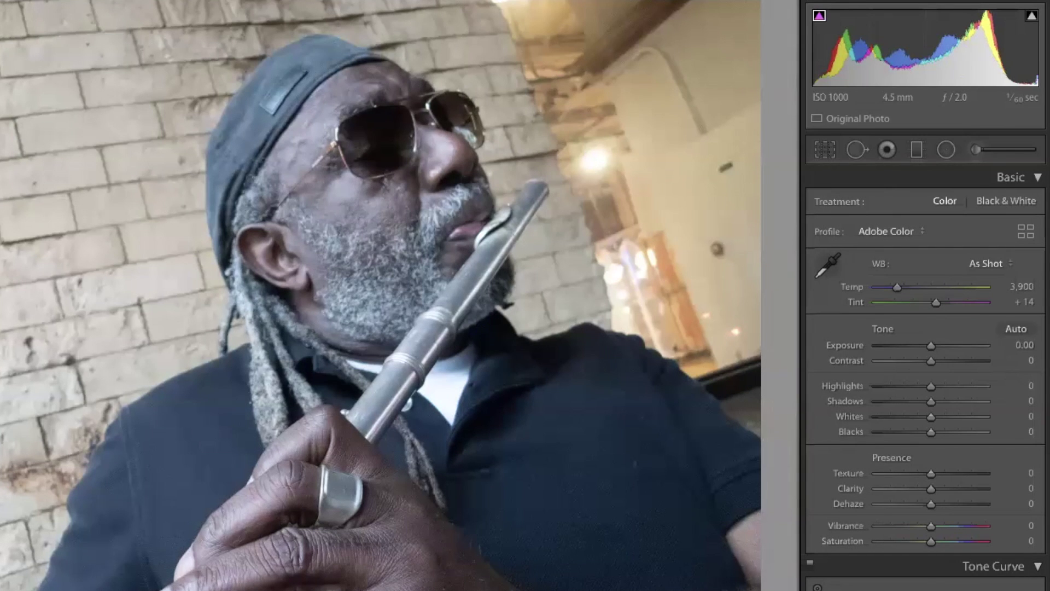
key("=")
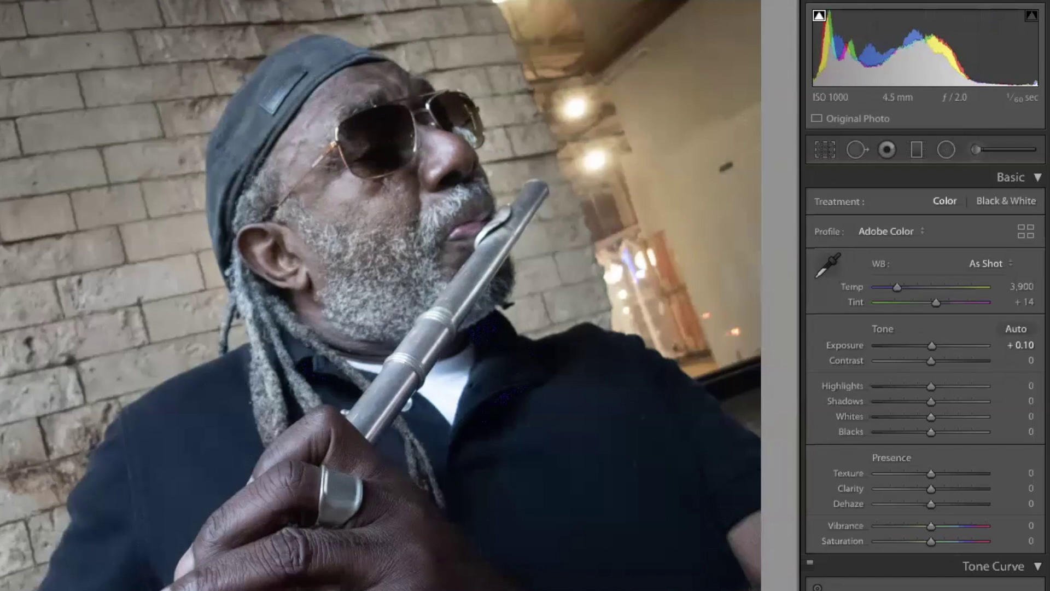
key("ctrl+z")
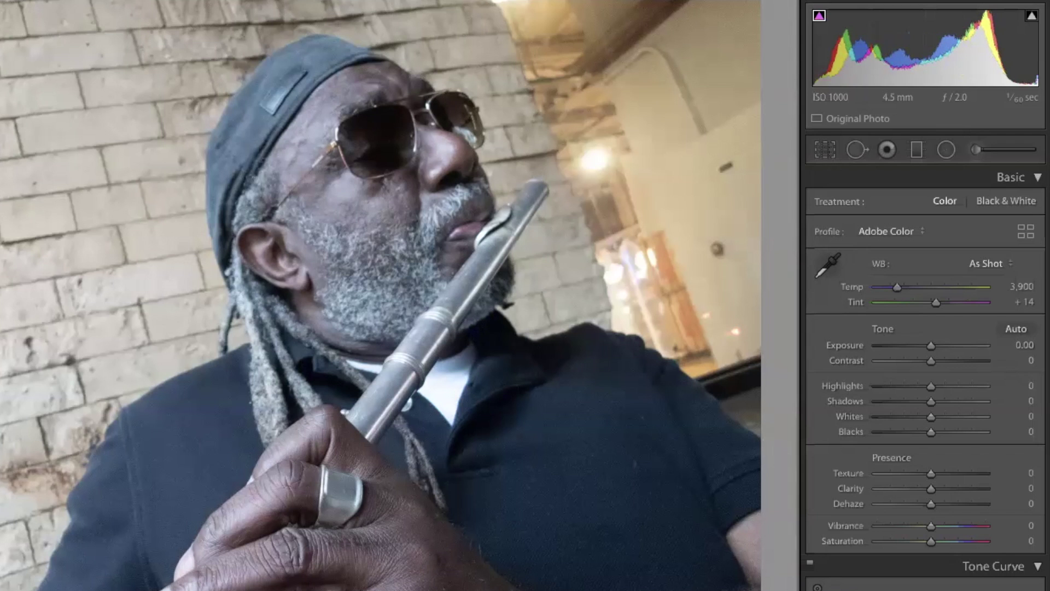
key("ctrl+shift+z")
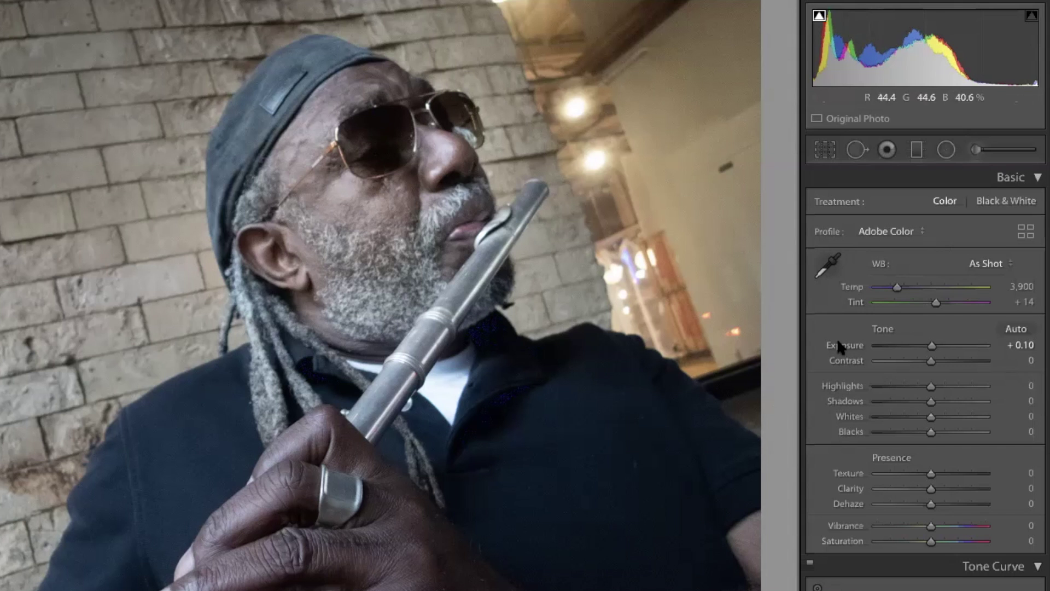
Step: Enter an exact global Exposure value of +0.40
left_click(1007, 343)
type("0.4")
key("Return")
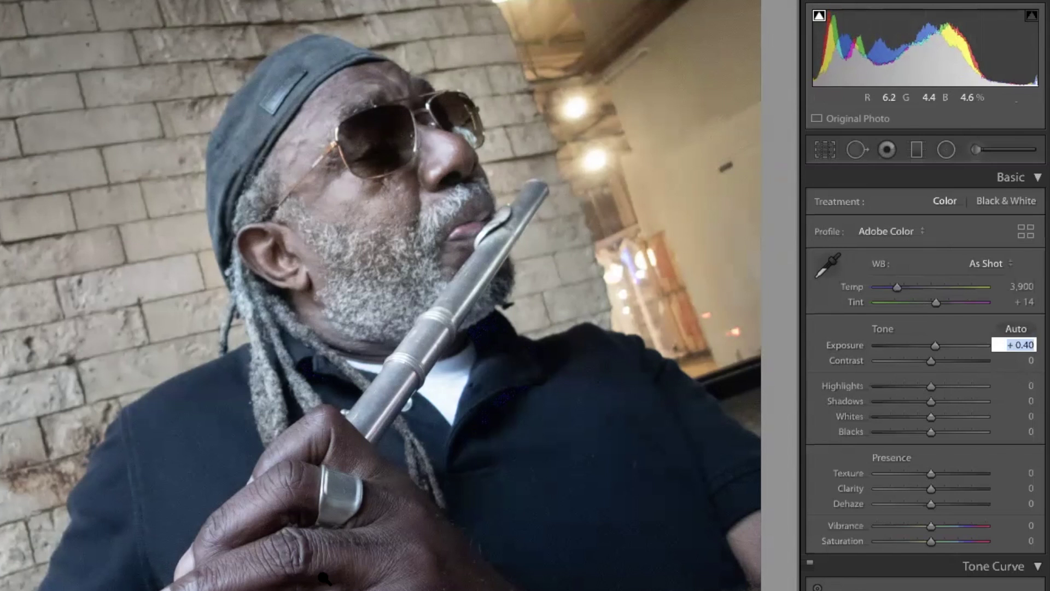
left_click(947, 148)
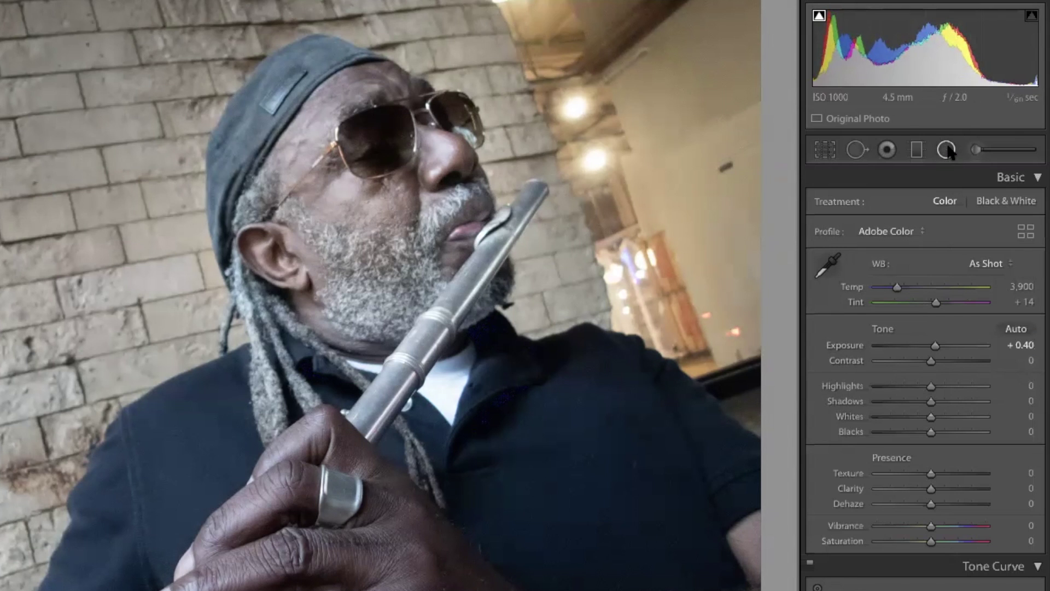
Step: Draw a radial filter over the hand and lower flute, reshaping and rotating it into a near-circle
left_click_drag(377, 585, 146, 389)
left_click_drag(344, 474, 302, 458)
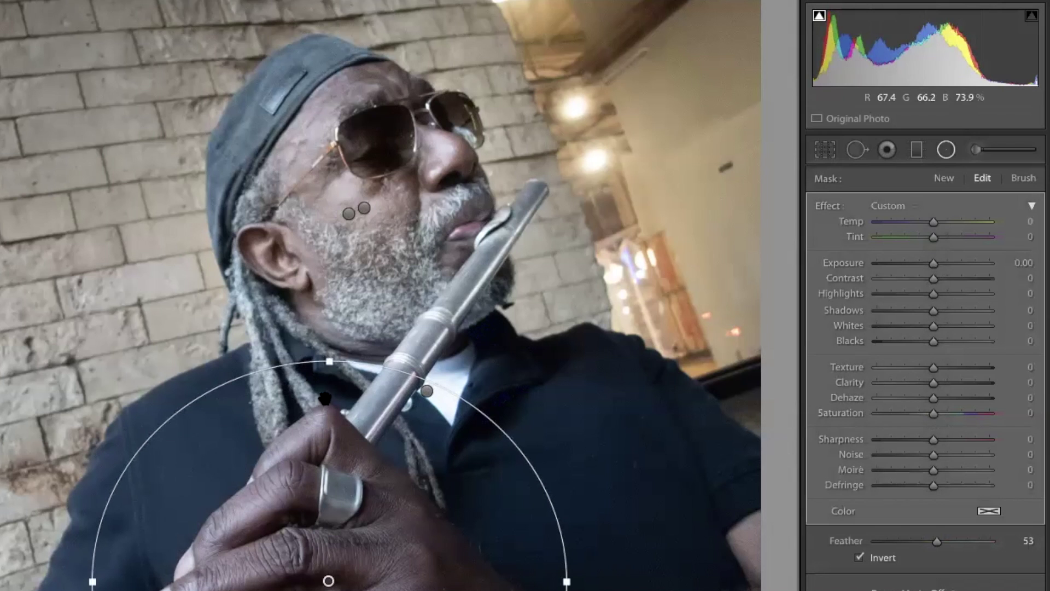
left_click_drag(330, 363, 321, 409)
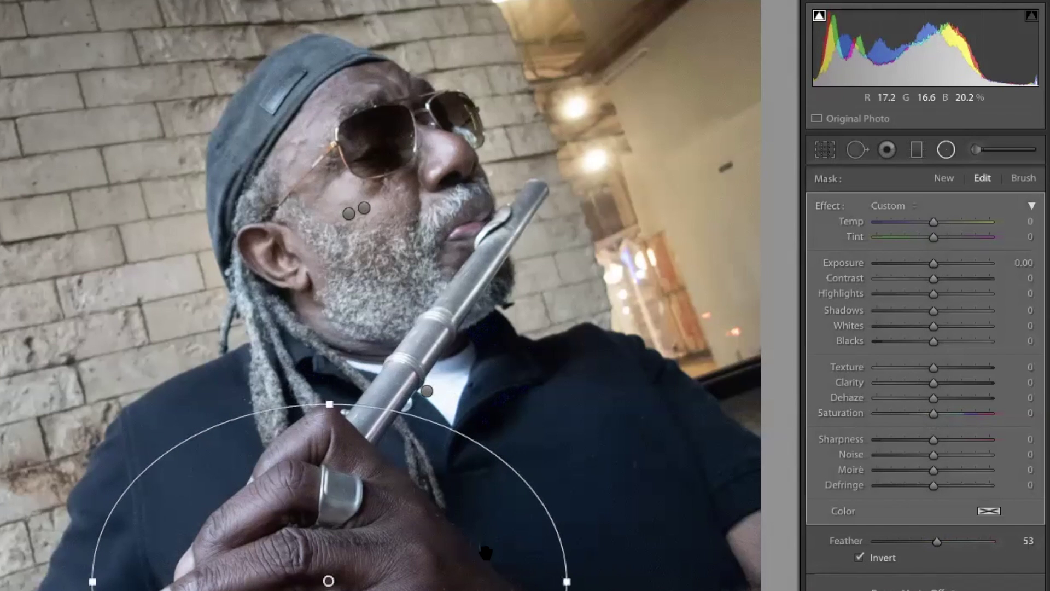
left_click_drag(553, 582, 491, 568)
left_click_drag(353, 549, 339, 530)
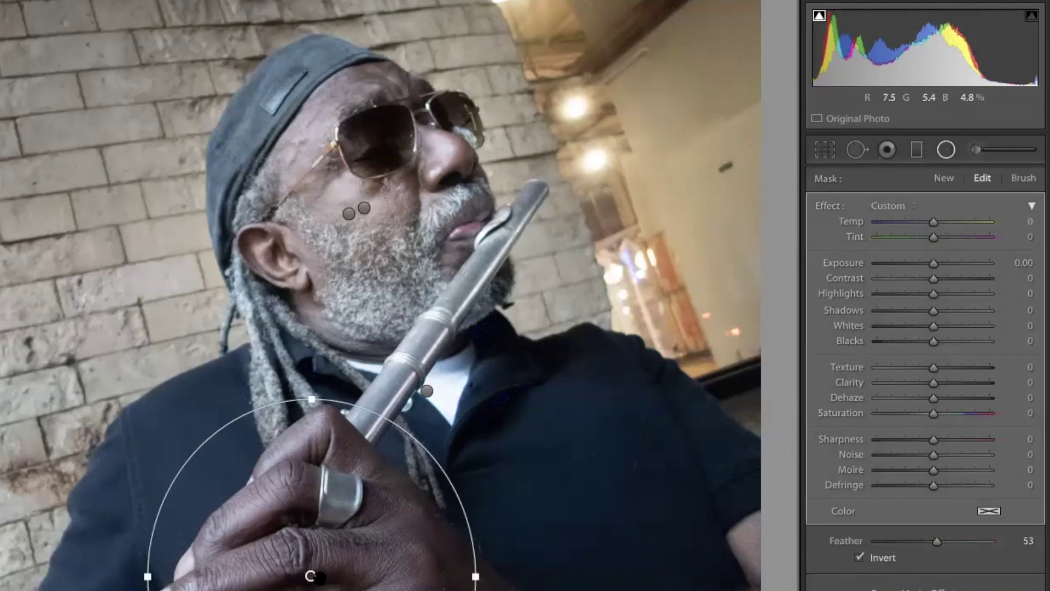
mouse_move(317, 577)
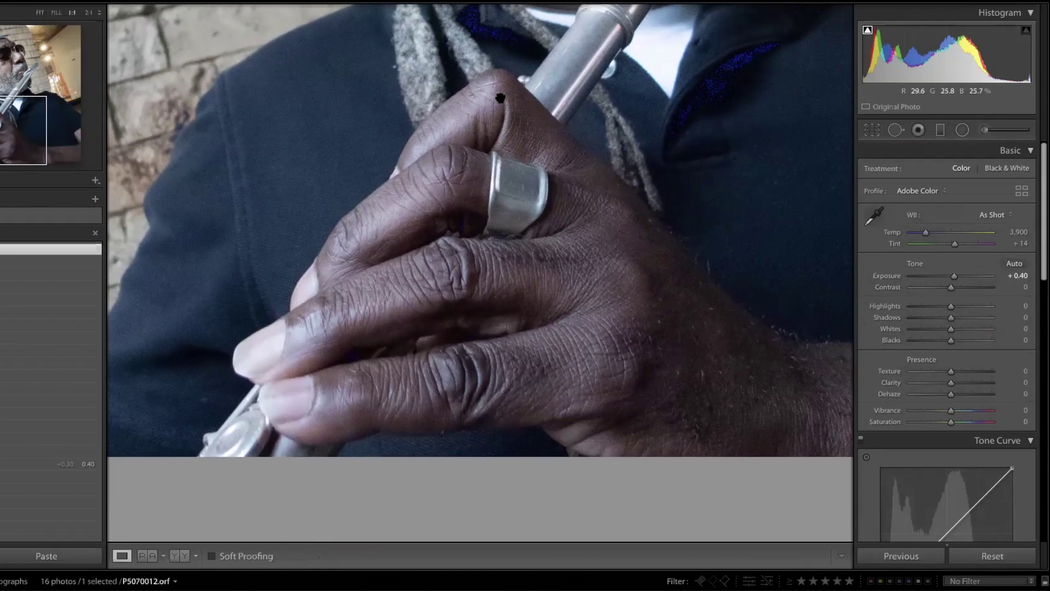
Step: Pan the close-up view onto the hand and activate the Adjustment Brush
left_click_drag(638, 352, 601, 364)
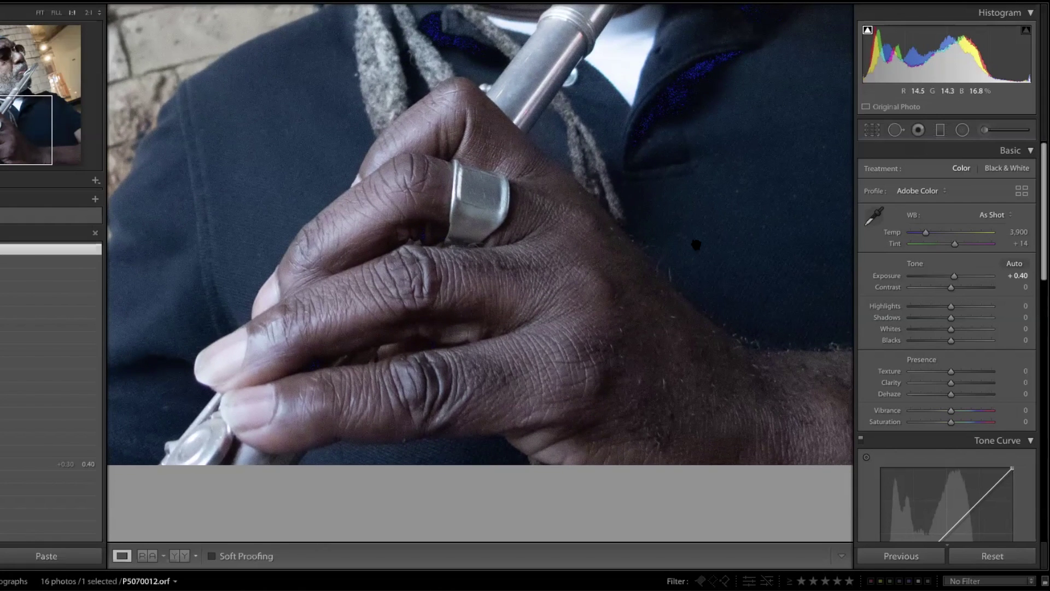
left_click(987, 133)
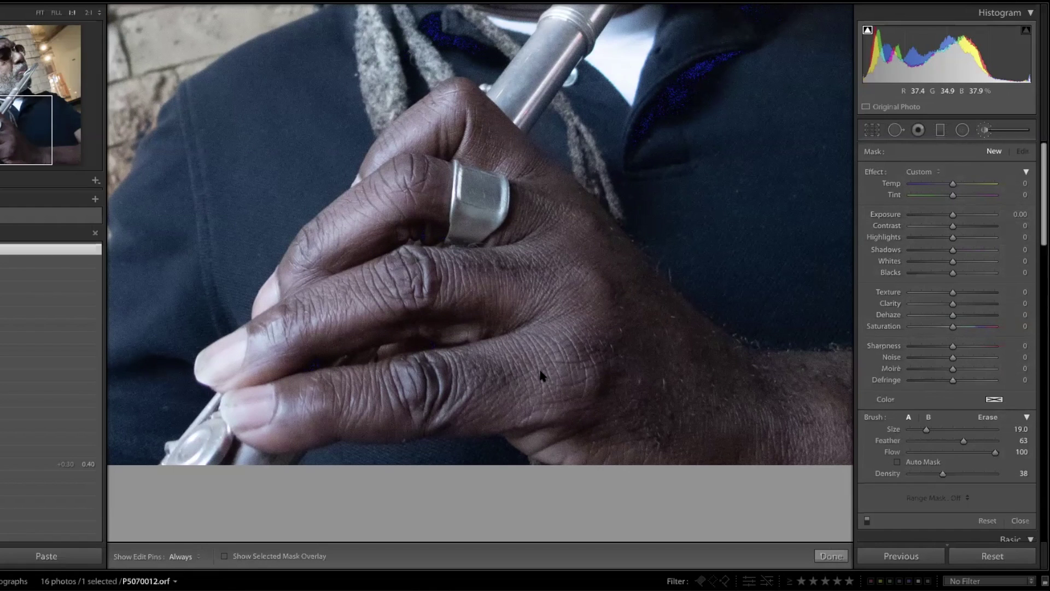
Step: Paint the adjustment mask along the lower and upper fingers of the hand
scroll(541, 375, "down", 1)
scroll(541, 373, "up", 4)
scroll(540, 374, "up", 1)
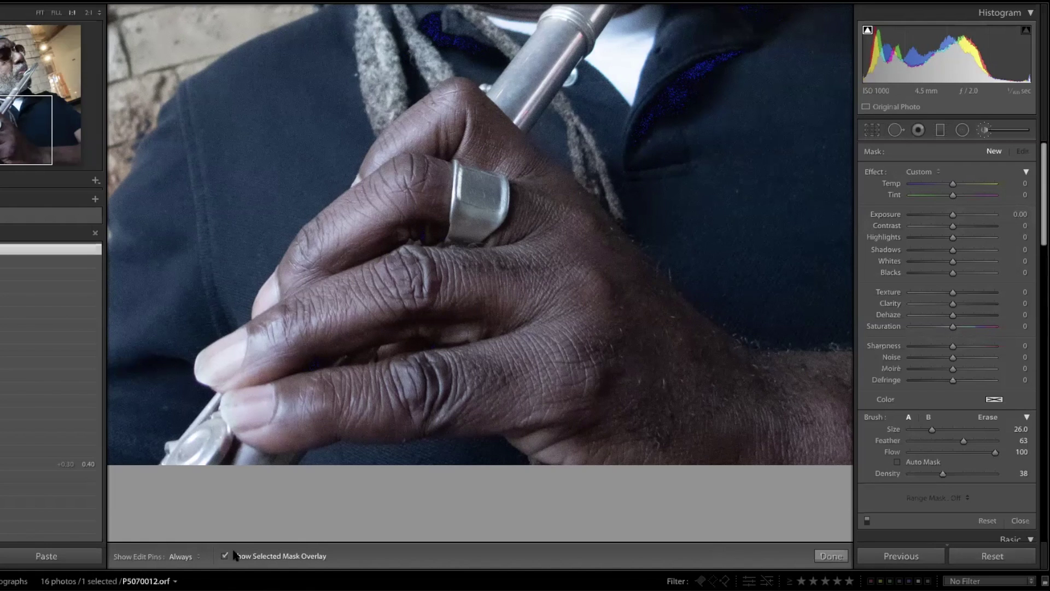
left_click(578, 378)
mouse_move(509, 381)
left_mouse_down()
mouse_move(477, 378)
mouse_move(365, 405)
mouse_move(294, 400)
left_mouse_up()
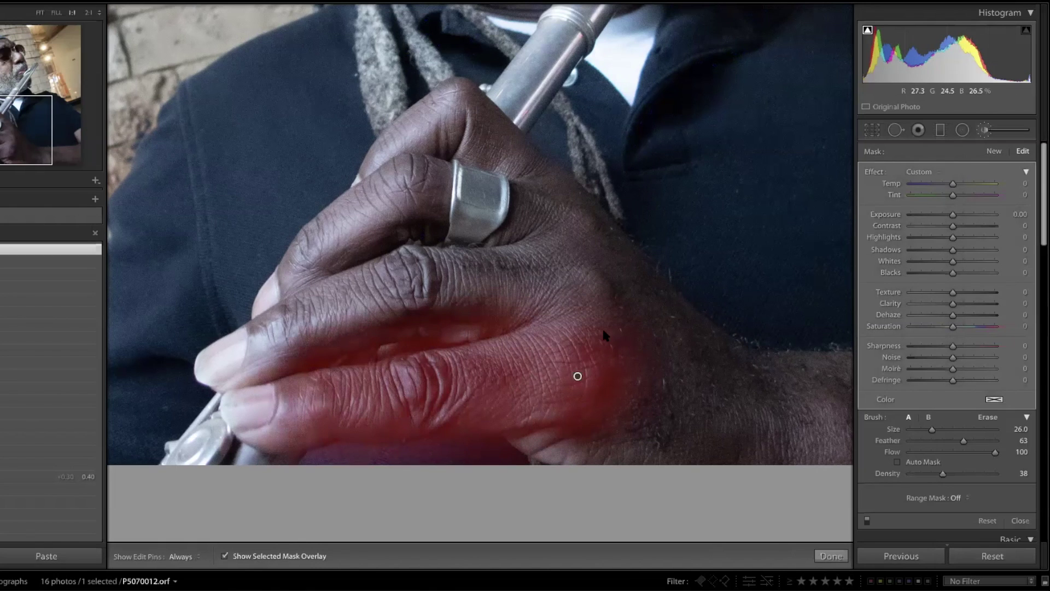
mouse_move(274, 342)
left_mouse_down()
mouse_move(440, 293)
mouse_move(511, 287)
mouse_move(539, 291)
mouse_move(601, 346)
left_mouse_up()
Step: Shrink the brush to size 12.0 and mask the area beside the ring and the knuckle
key("h")
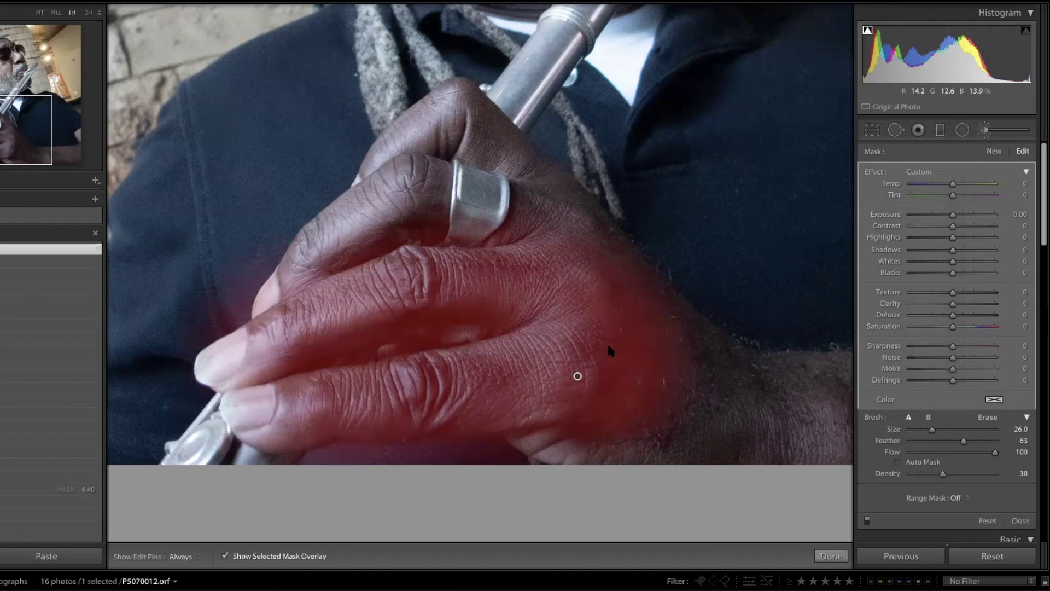
key("bracketleft")
left_click_drag(520, 196, 521, 214)
key("h")
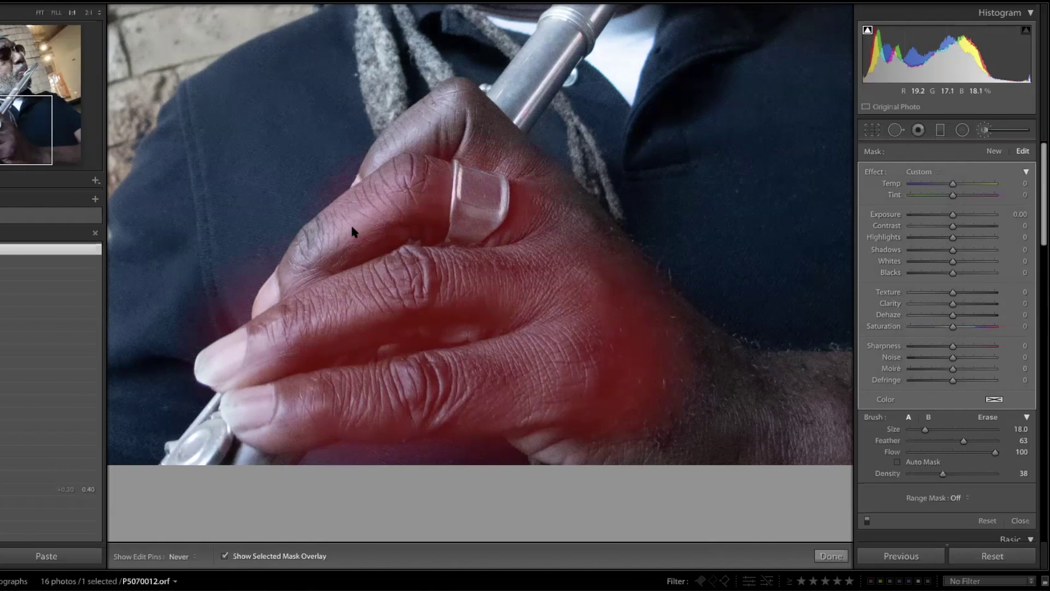
key("h")
key("bracketleft")
key("bracketleft")
key("bracketleft")
key("bracketleft")
key("bracketleft")
key("bracketleft")
key("h")
mouse_move(496, 145)
left_mouse_down()
mouse_move(470, 110)
mouse_move(448, 109)
mouse_move(395, 159)
left_mouse_up()
key("h")
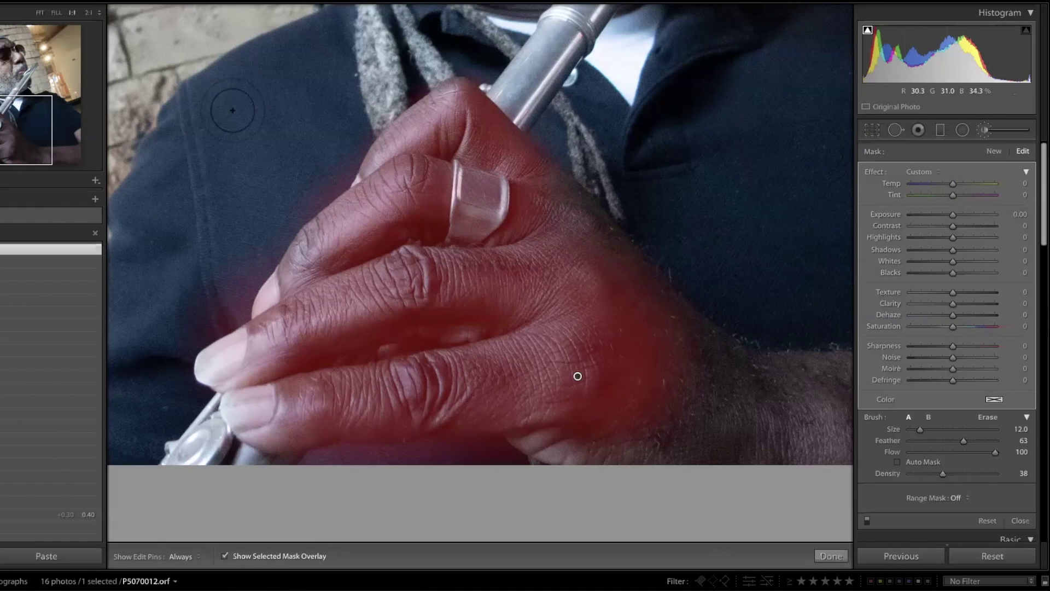
Step: Fit the photo in view, hide the mask overlay, and set the brush Exposure to +0.67
left_click(40, 12)
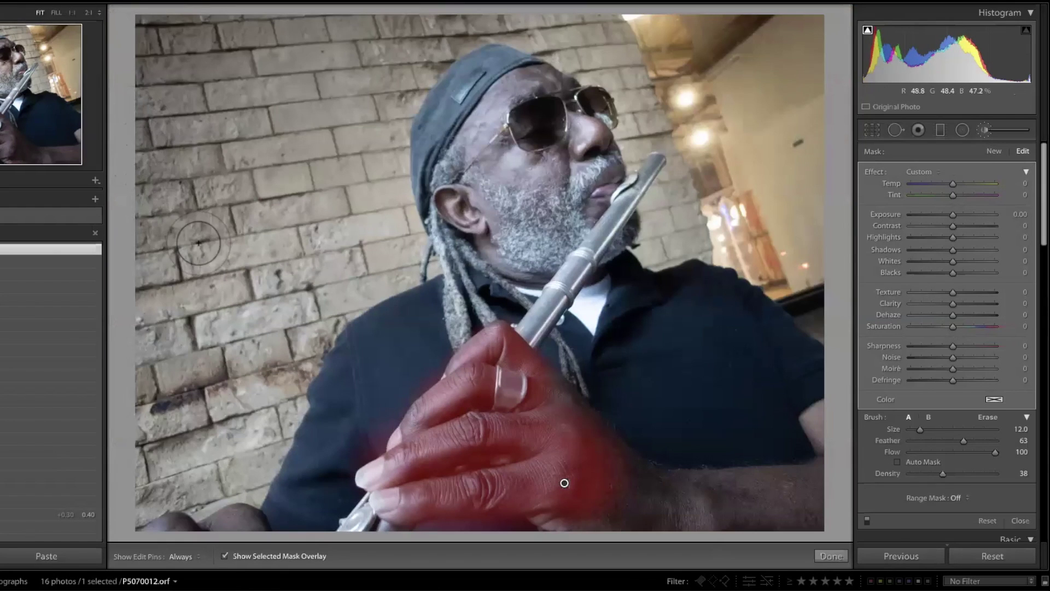
left_click(225, 555)
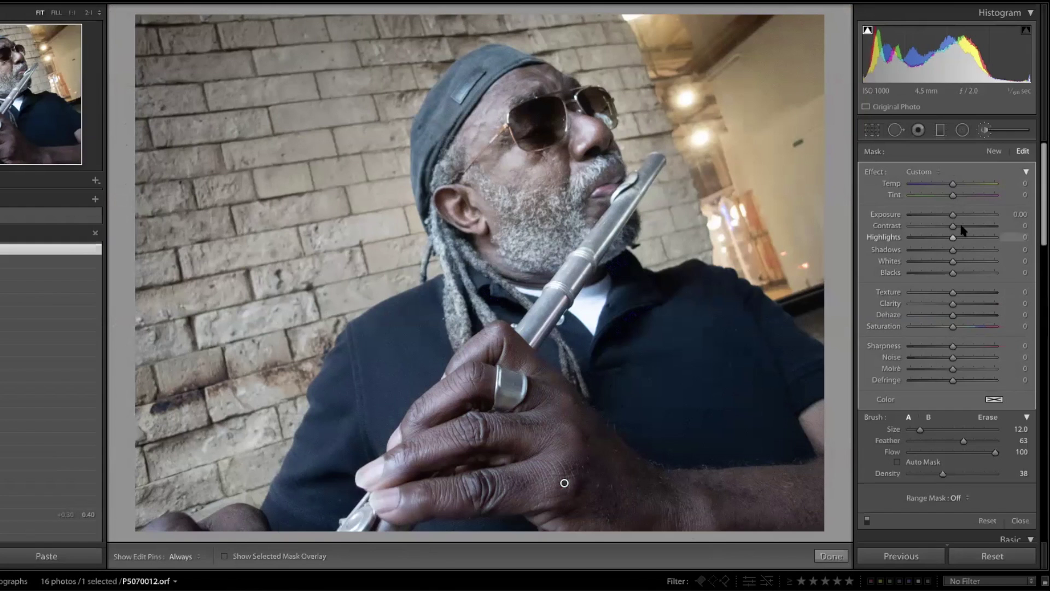
left_click_drag(953, 218, 957, 217)
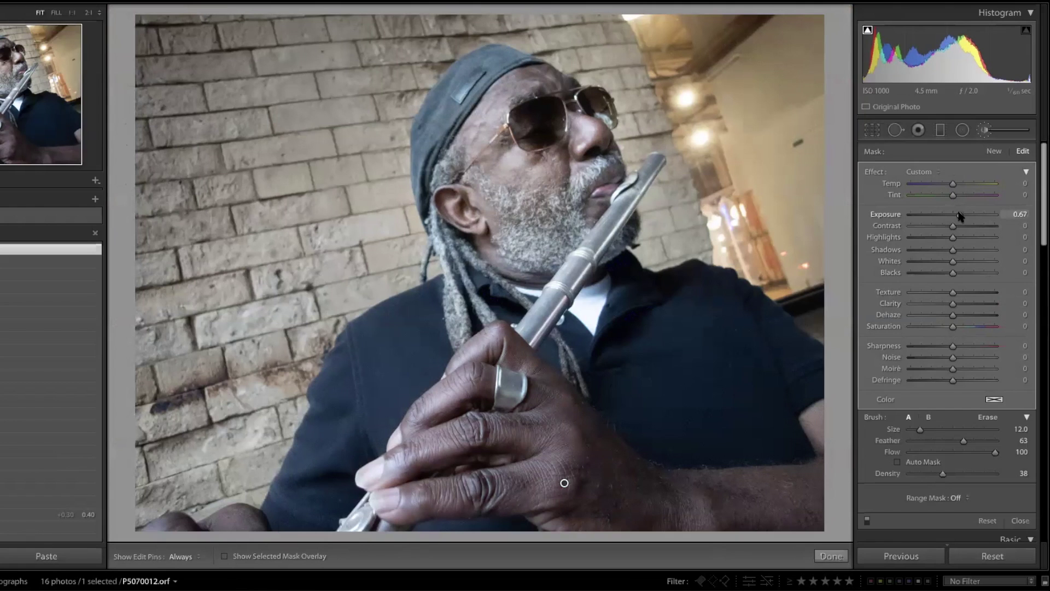
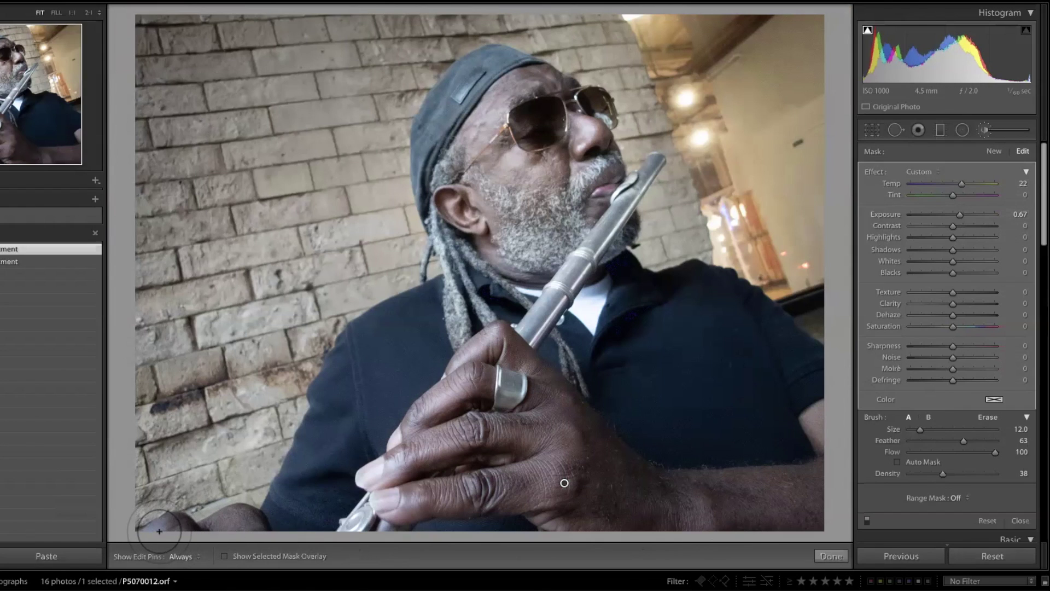
Step: Reopen the Adjustment Brush, inspect the existing mask, then start a fresh mask with pins hidden
left_click(984, 130)
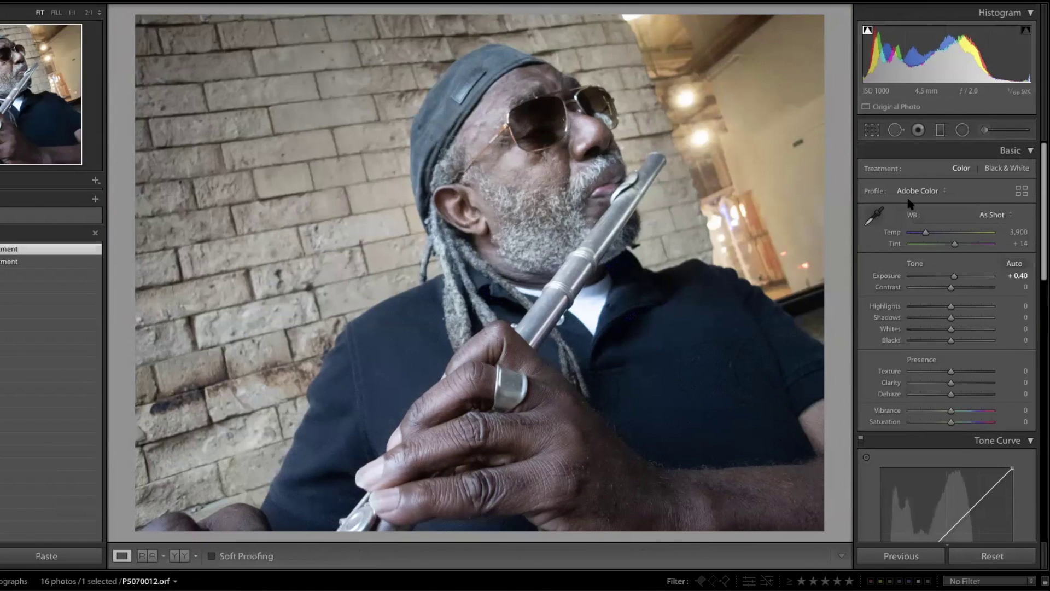
left_click(984, 130)
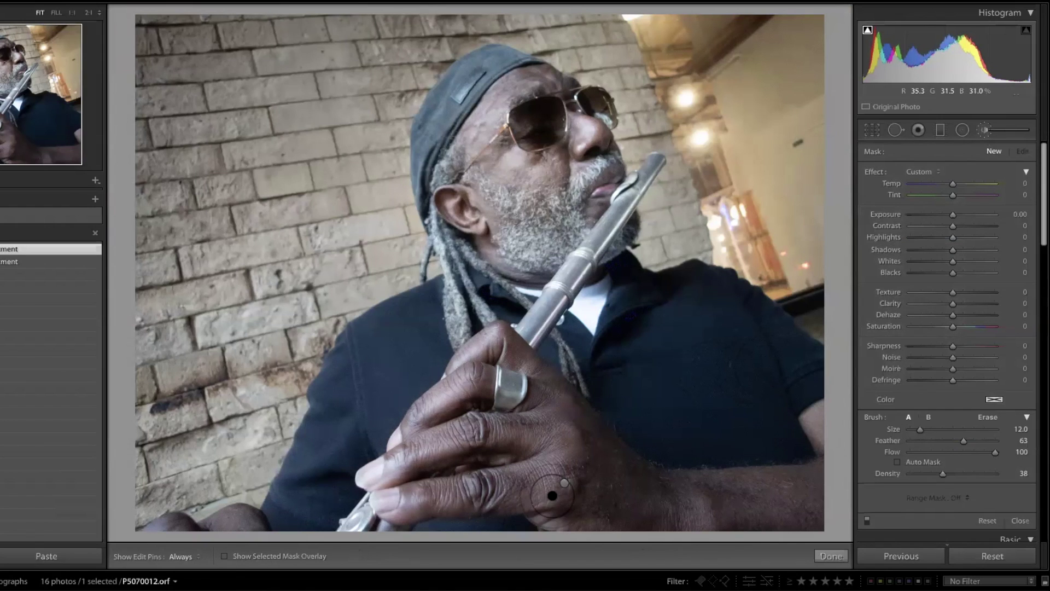
left_click(561, 486)
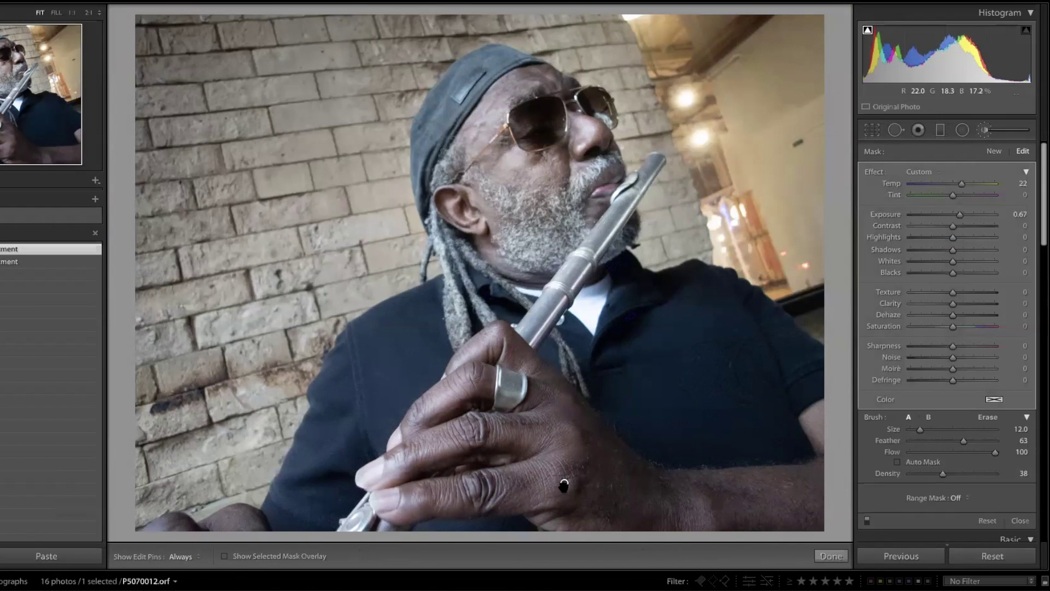
left_click(994, 152)
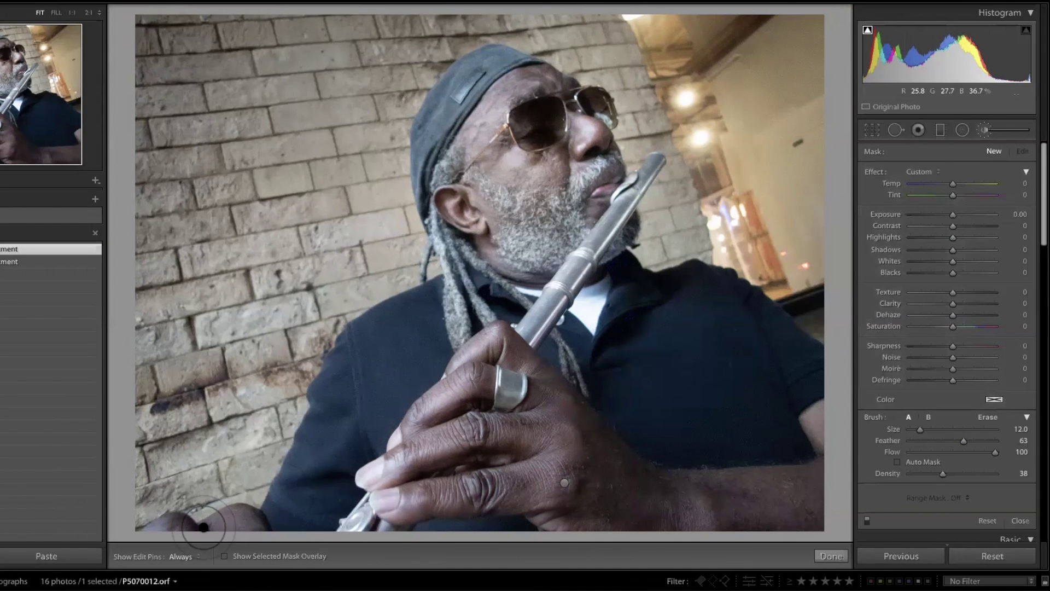
key("h")
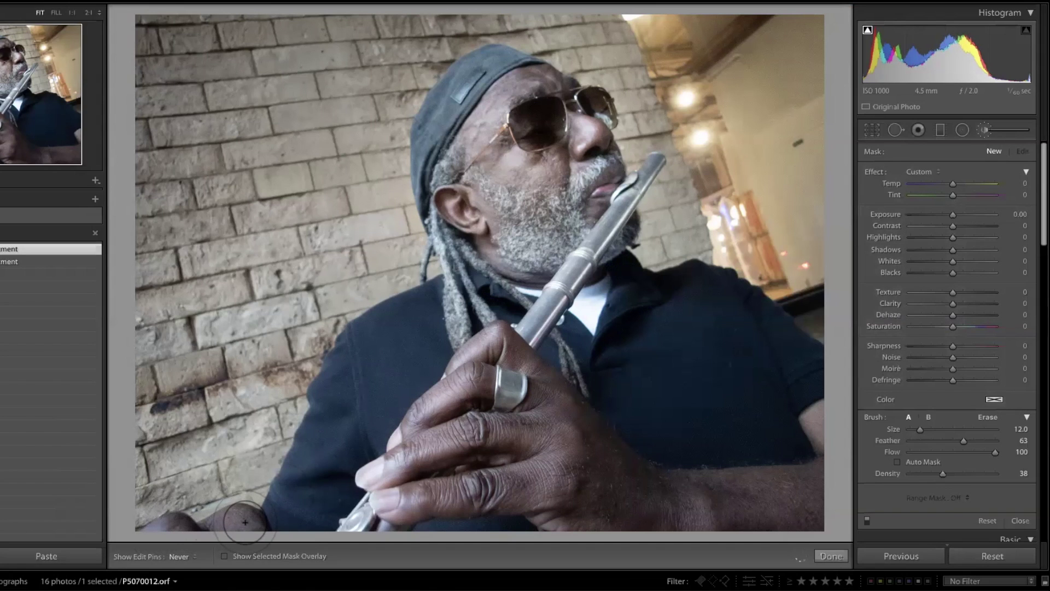
Step: Paint a mask over the photo's lower-left corner and raise its exposure to 2.44
left_click(183, 524)
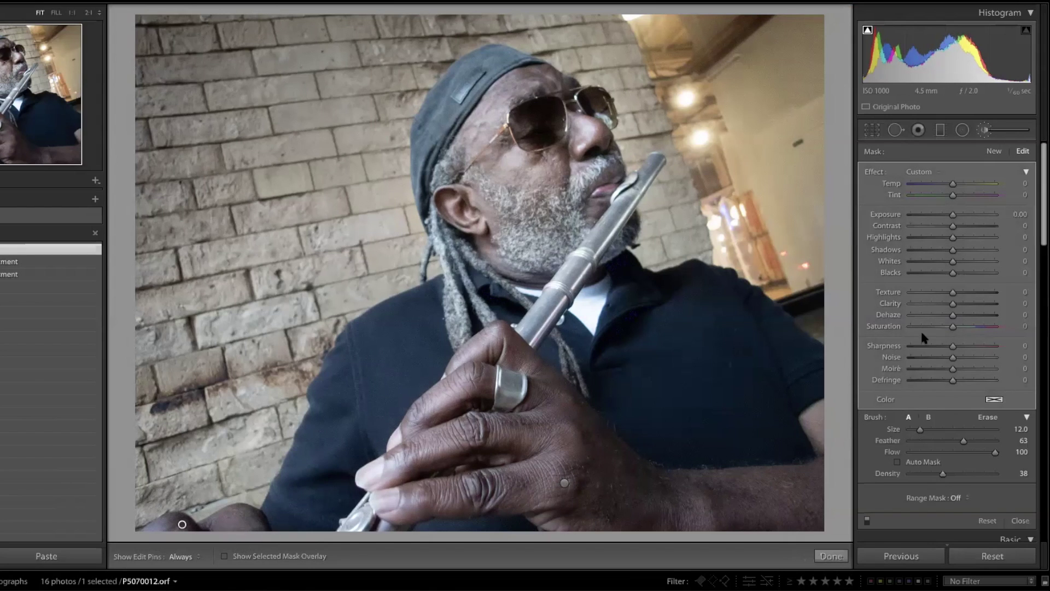
left_click_drag(954, 216, 962, 217)
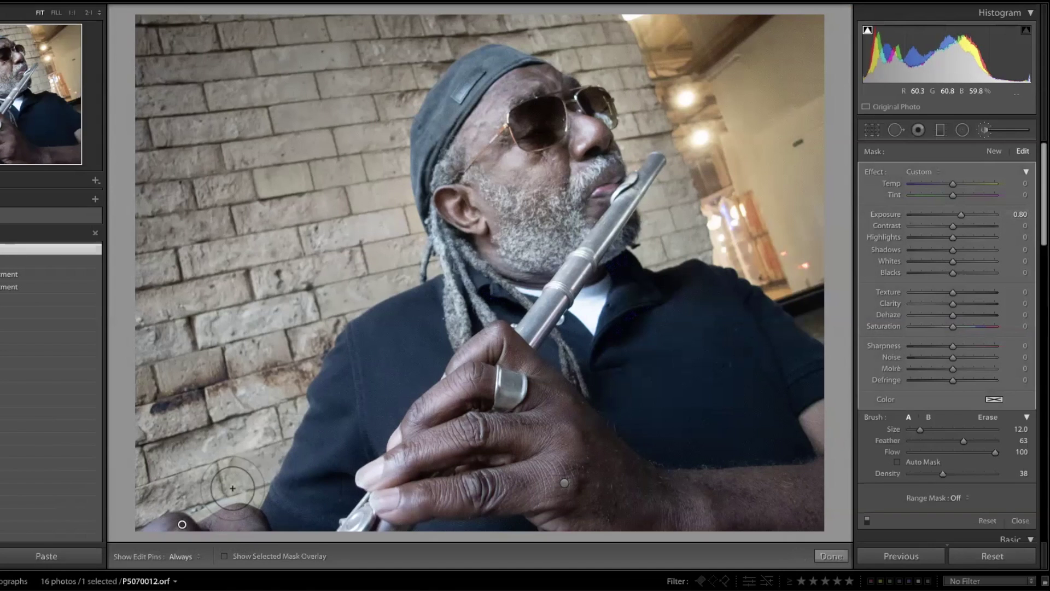
left_click_drag(964, 214, 977, 215)
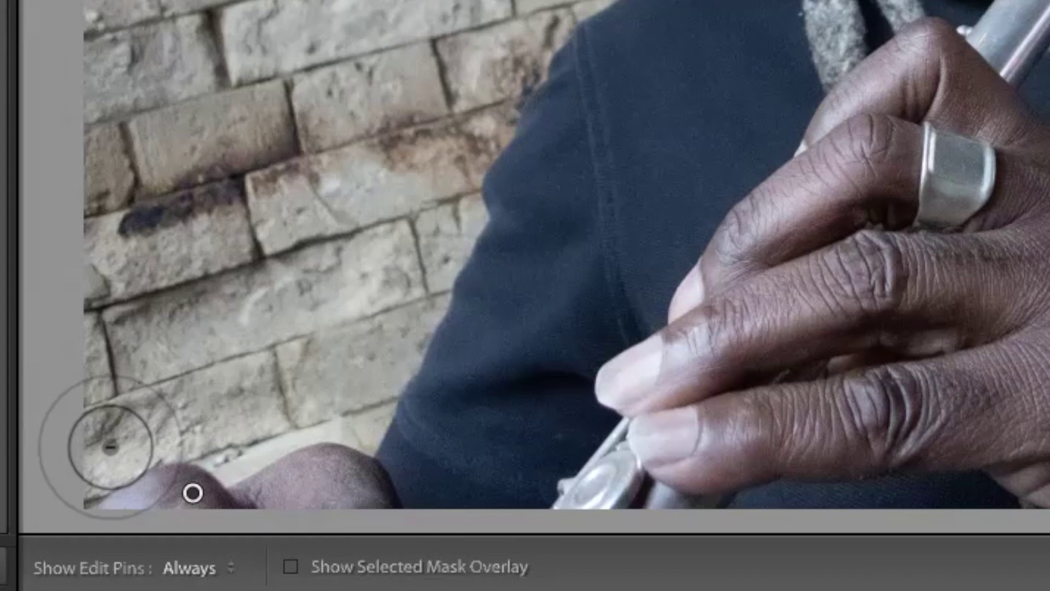
Step: Toggle the edit pins off and on to judge the brushed area
key("h")
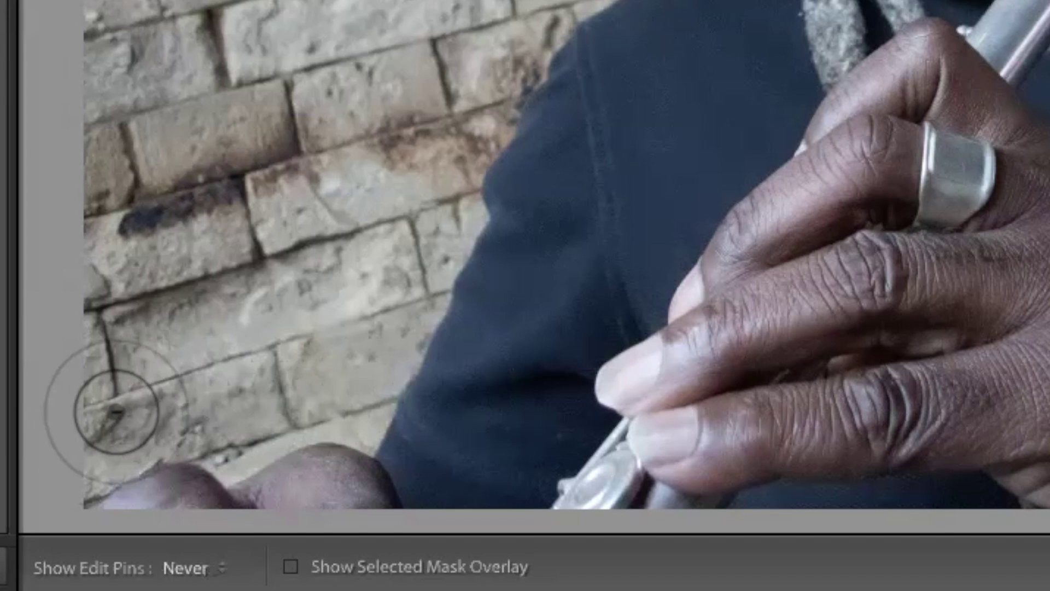
key("h")
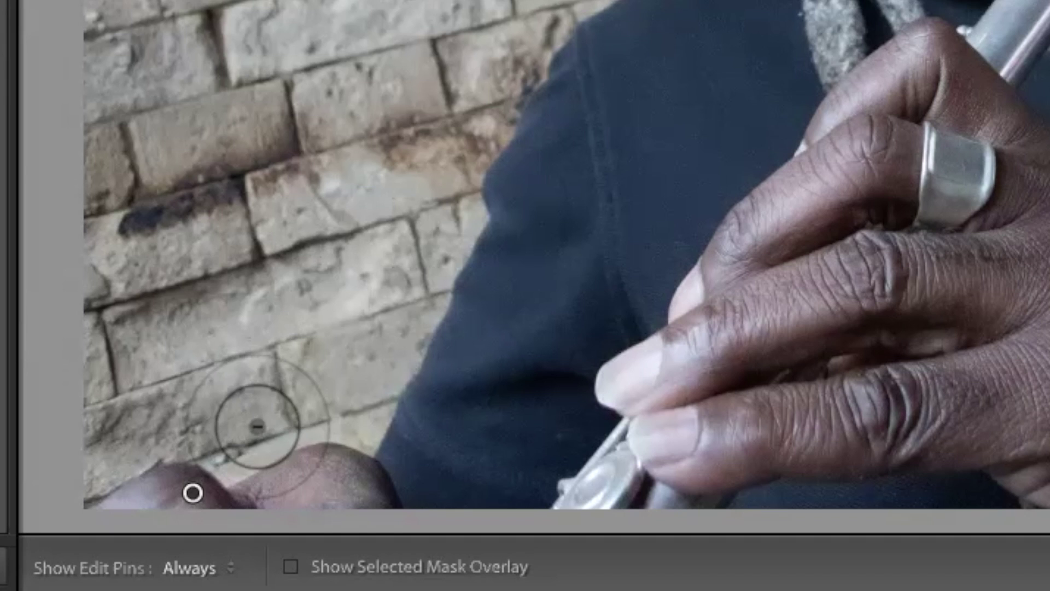
key("h")
key("h")
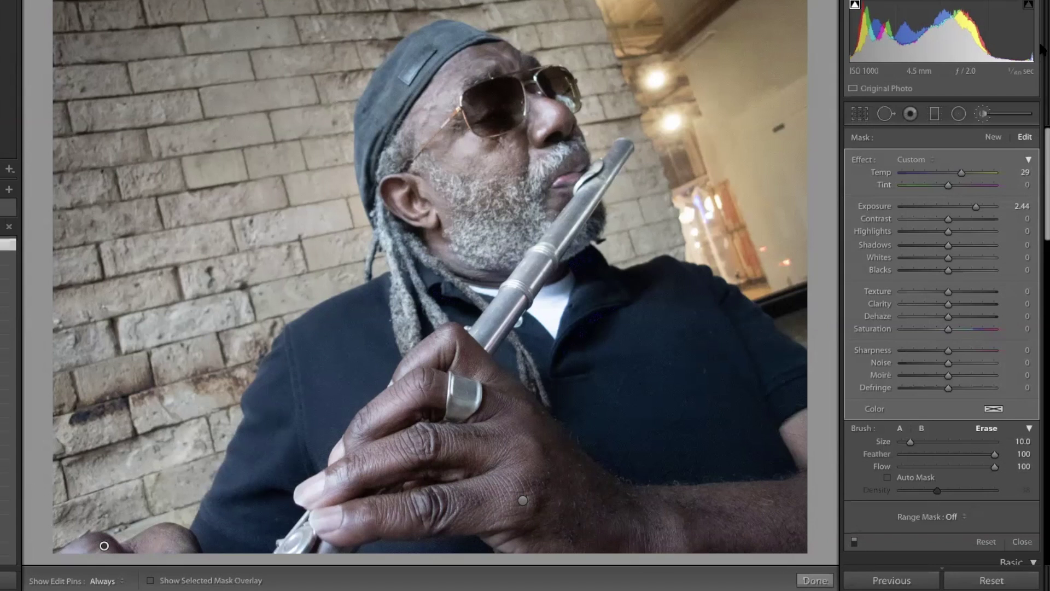
Step: Close the Adjustment Brush and scroll down the Develop panels
left_click(983, 116)
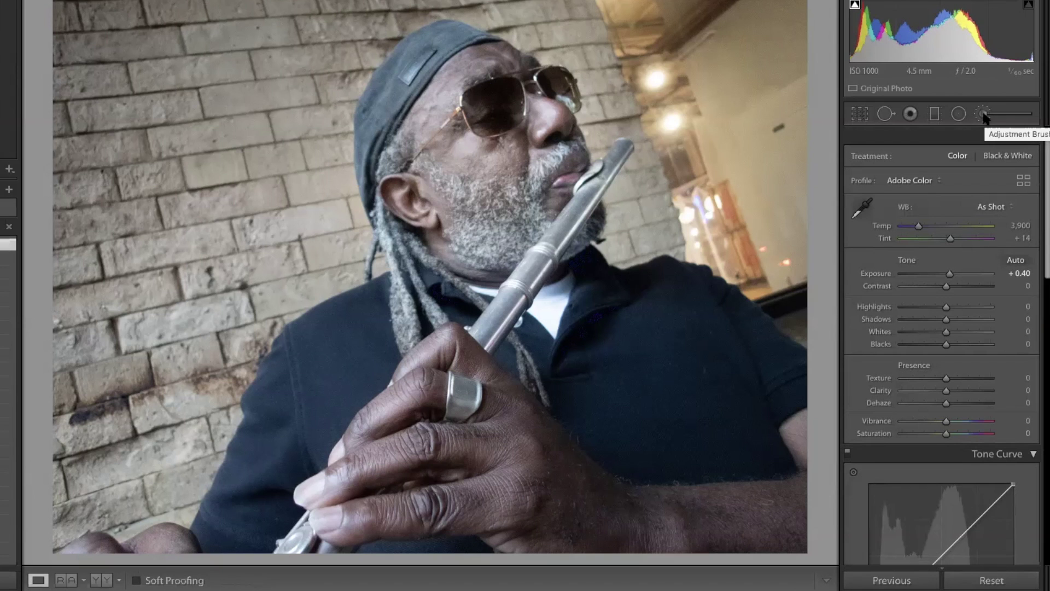
scroll(1045, 238, "down", 2)
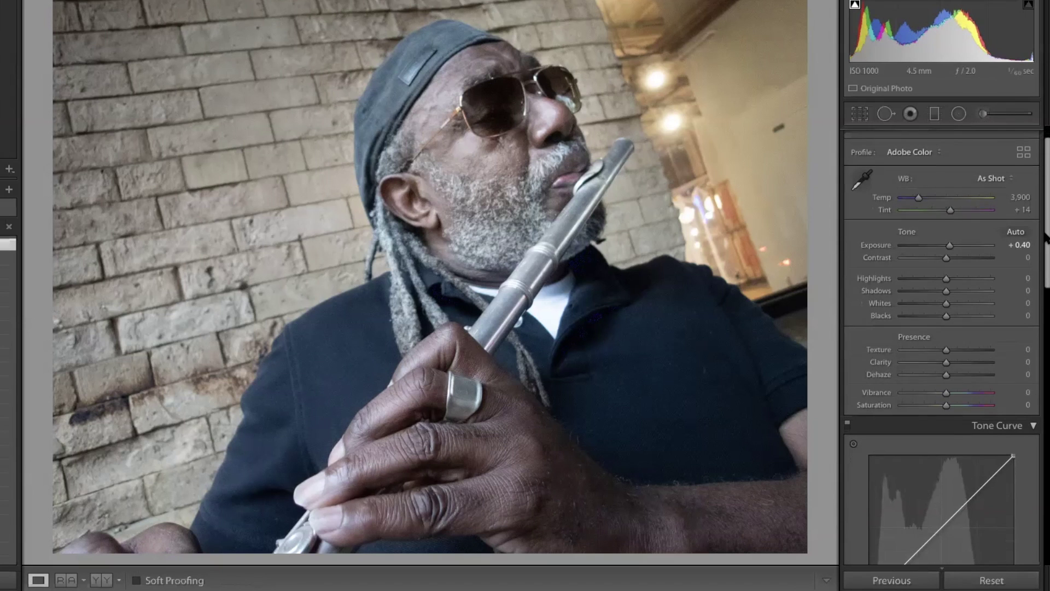
scroll(1044, 238, "down", 6)
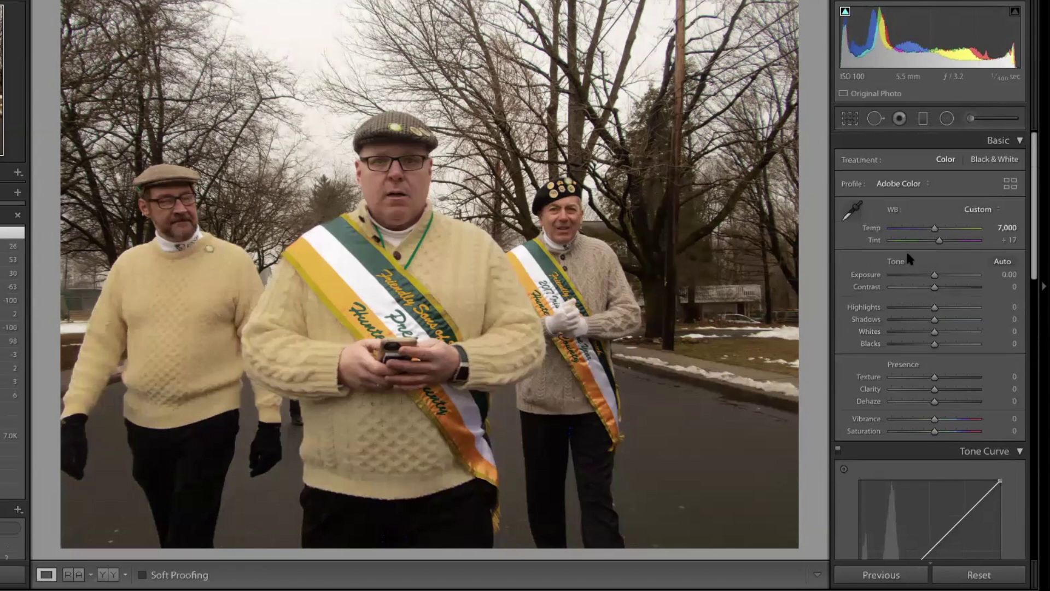
Step: Sample the white sash and collar with the WB eyedropper for Temp 6,500, Tint +4
left_click(851, 210)
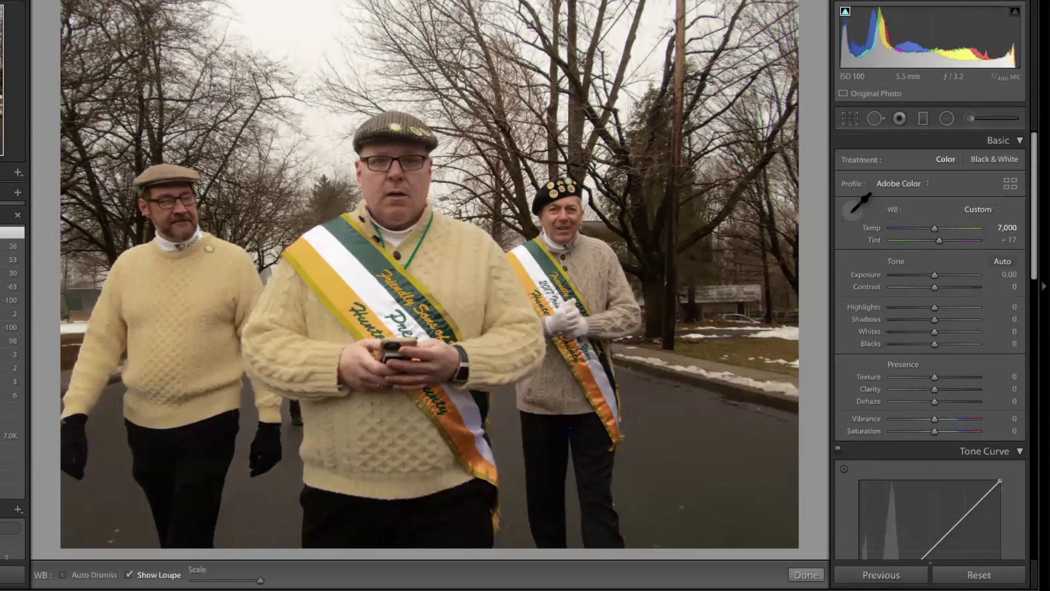
left_click(852, 211)
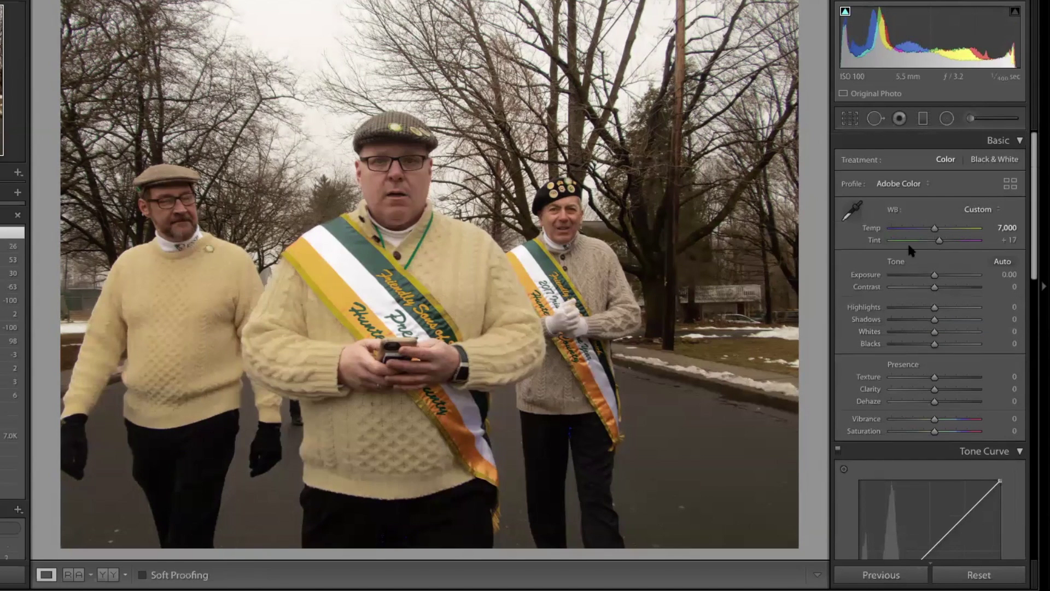
left_click(852, 211)
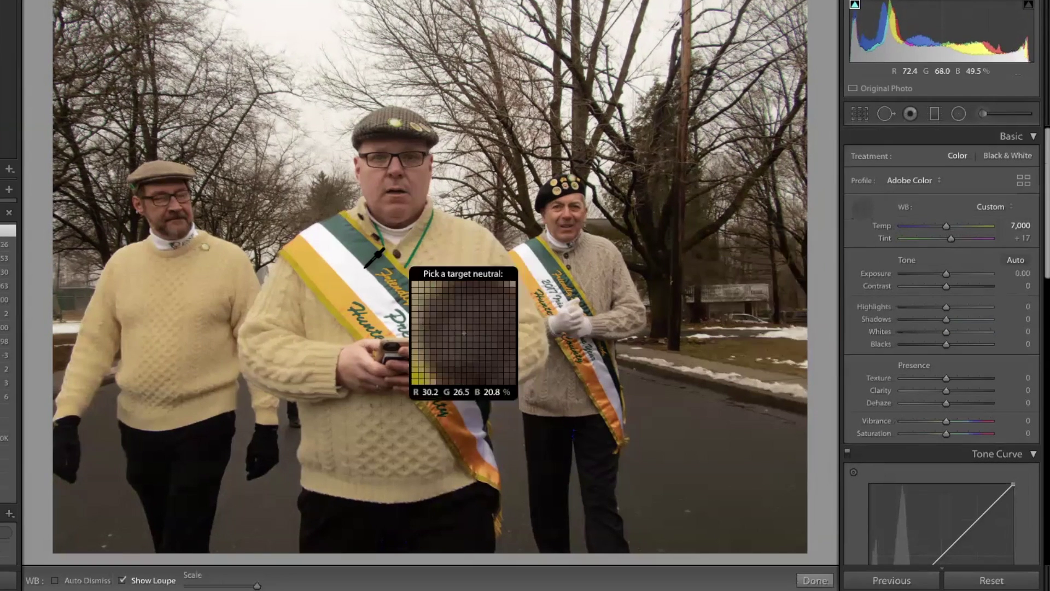
left_click(344, 256)
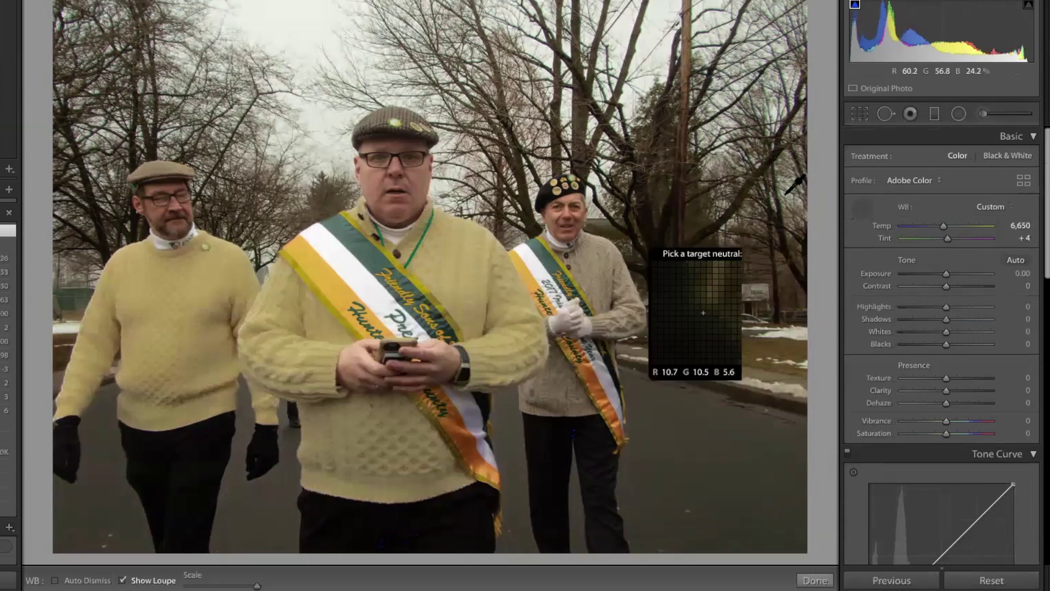
left_click(162, 244)
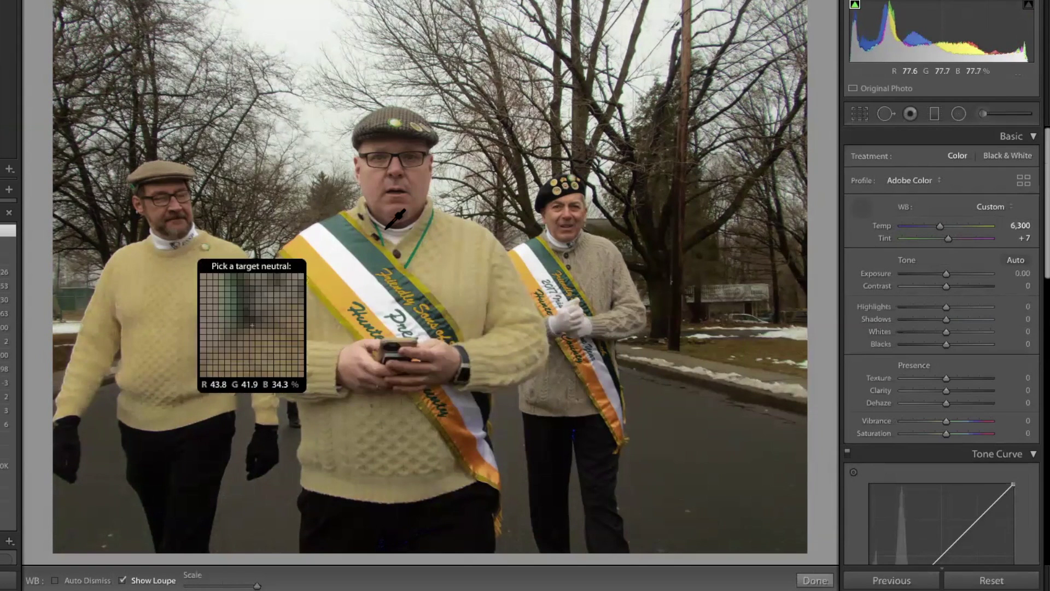
left_click(526, 252)
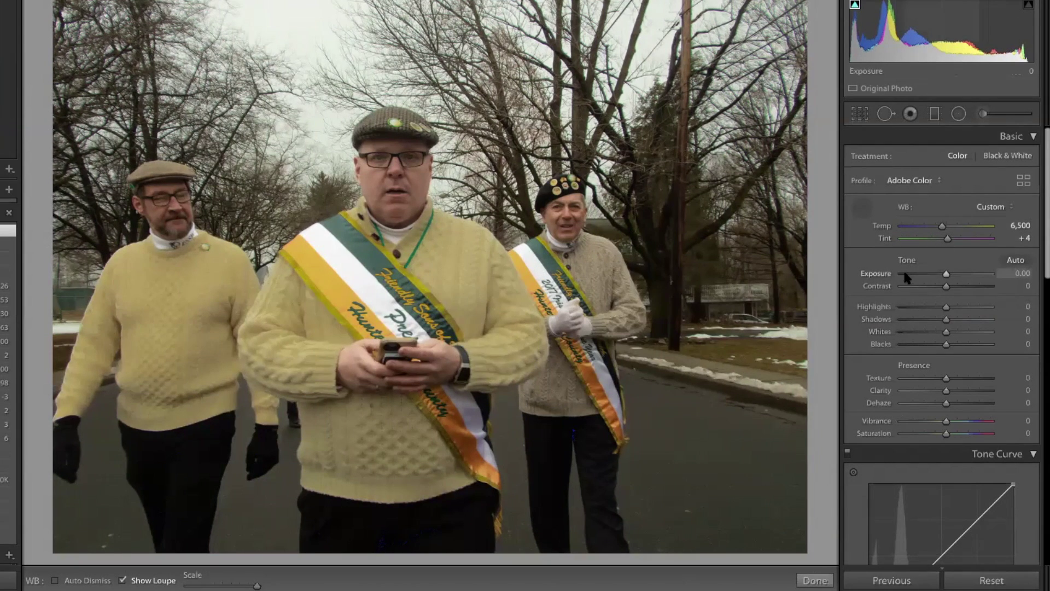
left_click(863, 119)
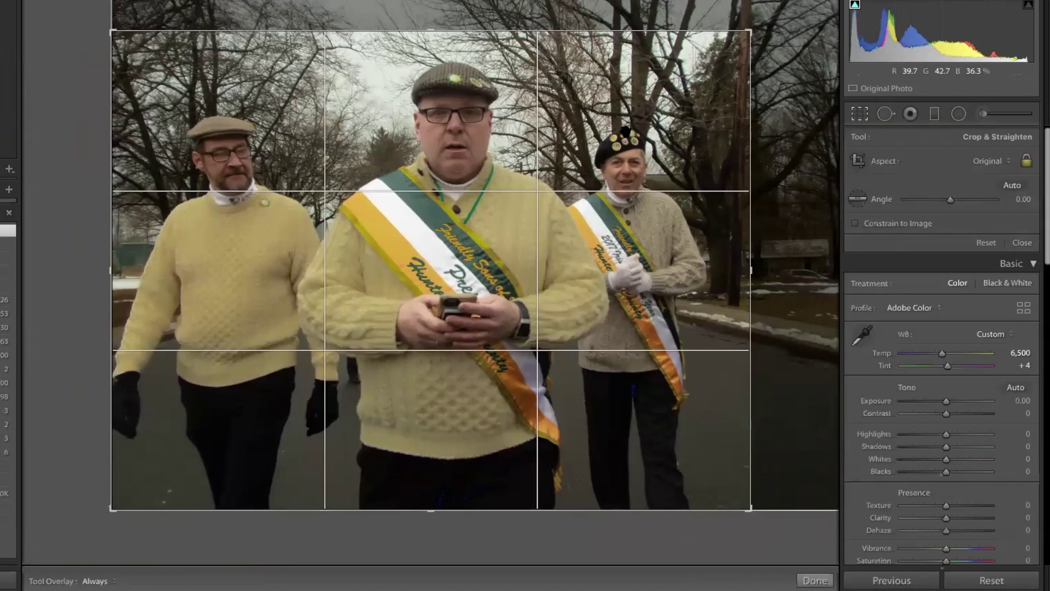
Step: Exit Crop Overlay with R, leaving the photo unchanged, and scroll down to the Tone Curve
key("r")
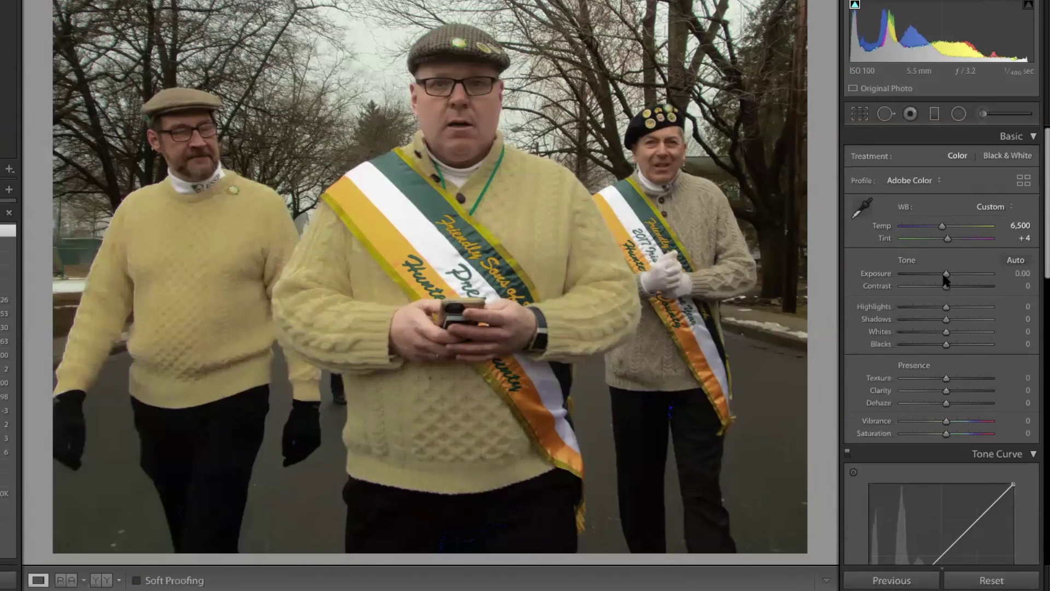
scroll(944, 360, "down", 4)
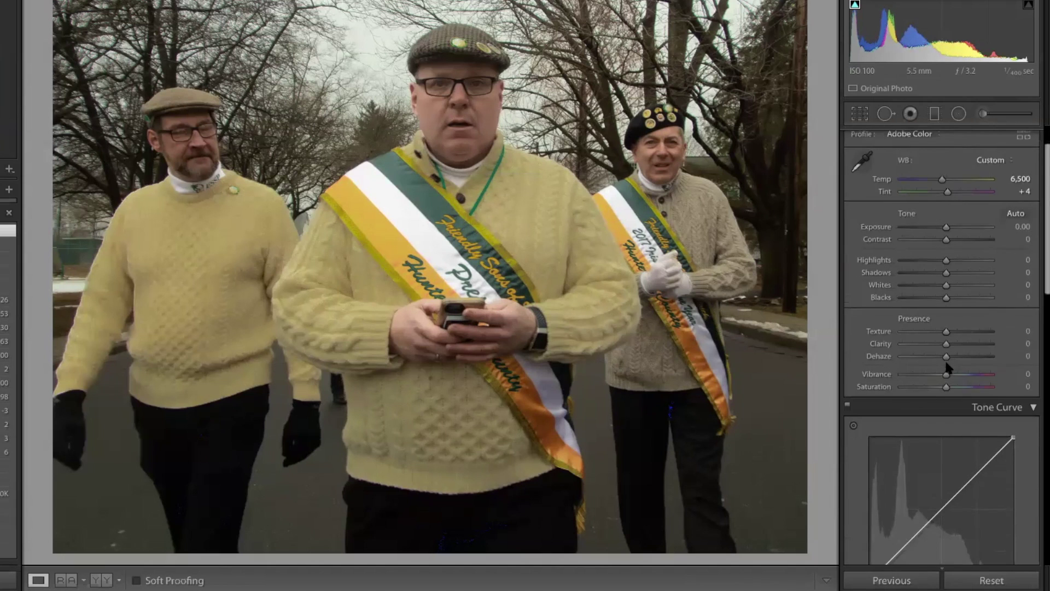
scroll(945, 364, "down", 4)
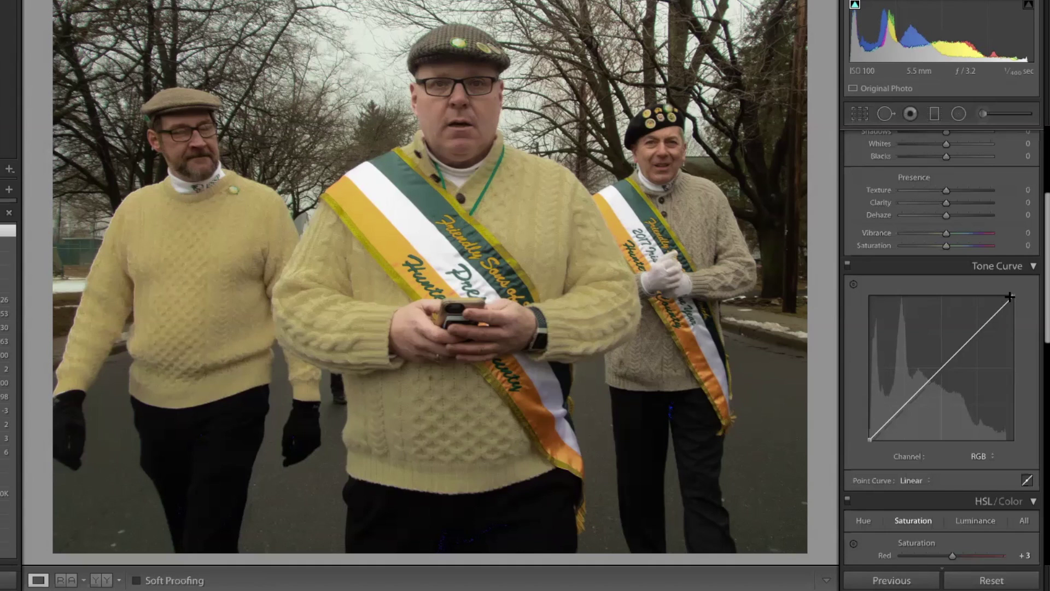
Step: Pull the tone curve's black point inward and lift a midpoint to brighten the midtones
left_click(943, 366)
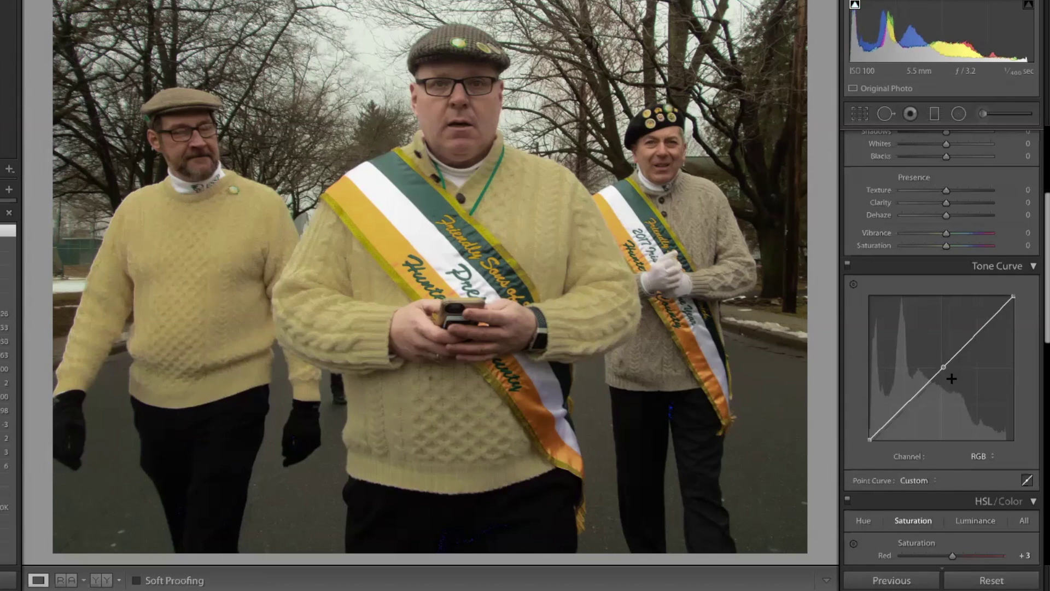
mouse_move(943, 366)
left_mouse_down()
mouse_move(932, 358)
mouse_move(949, 375)
mouse_move(934, 357)
left_mouse_up()
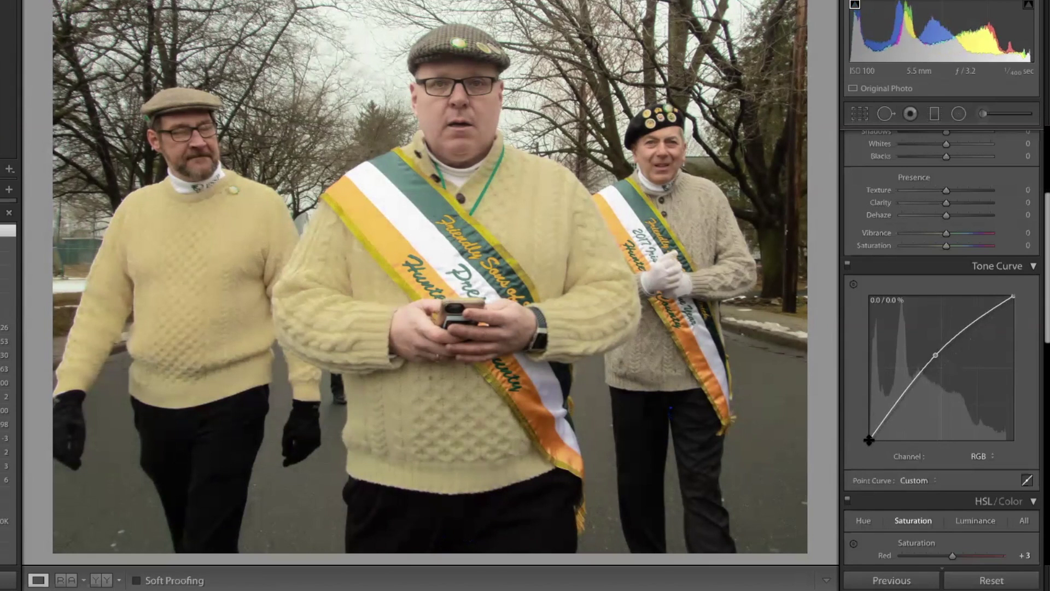
left_click_drag(869, 438, 876, 444)
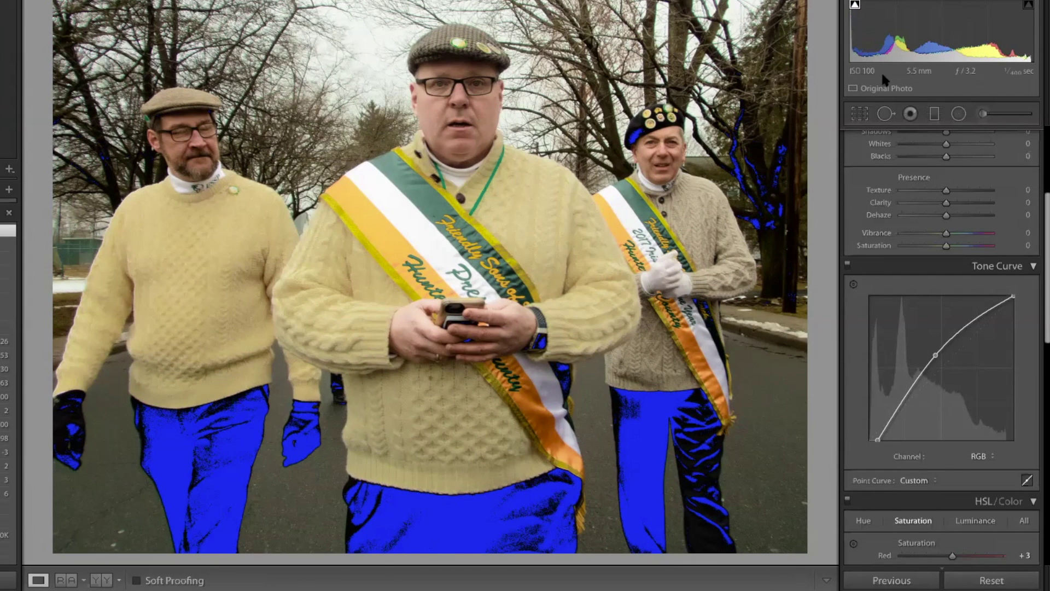
left_click(855, 4)
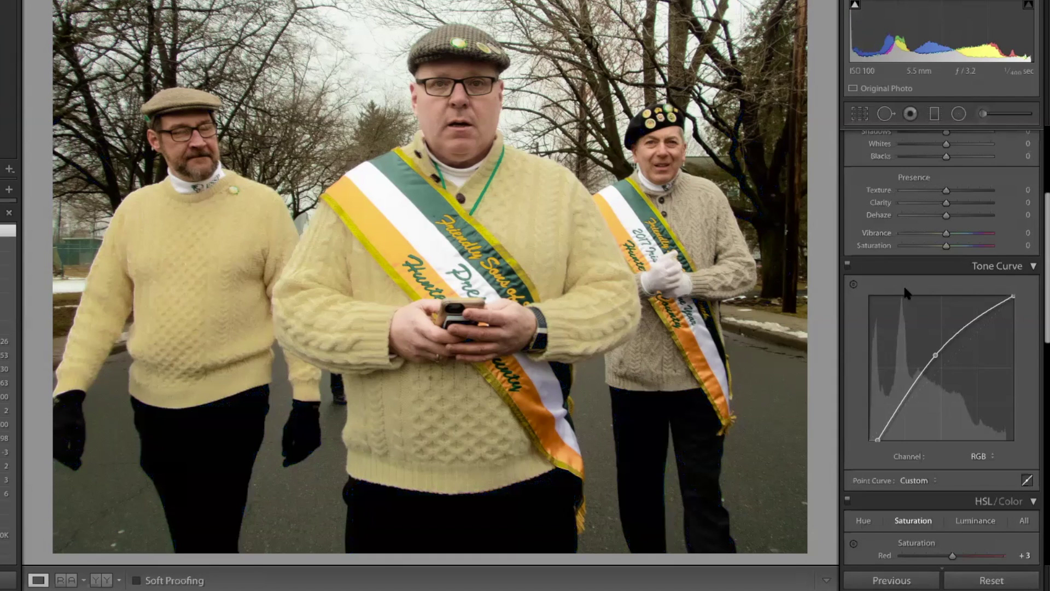
mouse_move(877, 439)
left_mouse_down()
mouse_move(897, 440)
mouse_move(873, 440)
left_mouse_up()
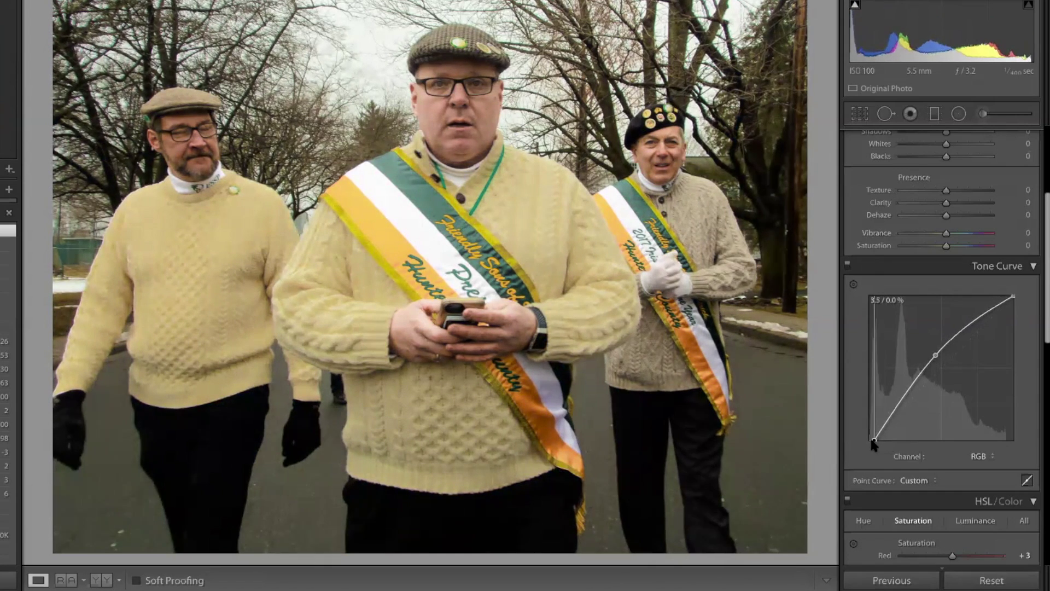
left_click_drag(936, 356, 933, 358)
scroll(950, 411, "down", 1)
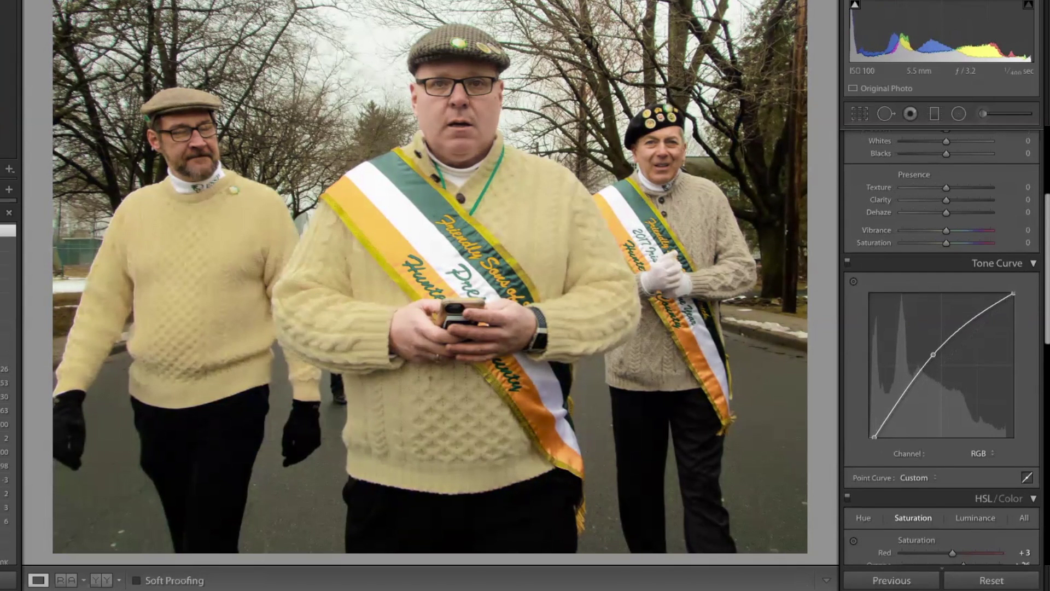
left_click_drag(1046, 334, 1046, 378)
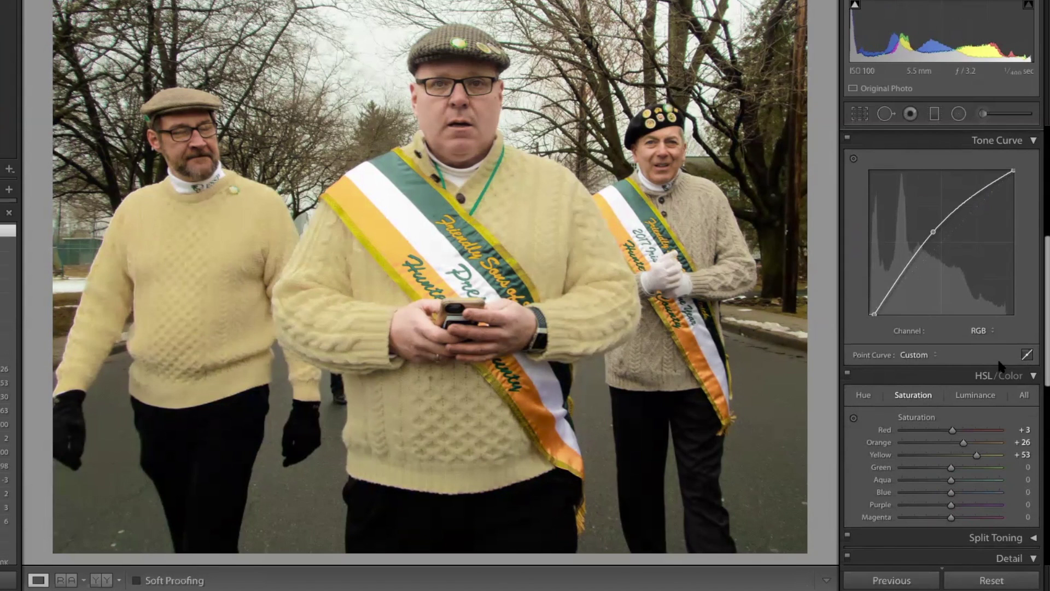
Step: Switch the tone curve to region sliders and set Shadows to -1 and Lights to +1
left_click(1028, 354)
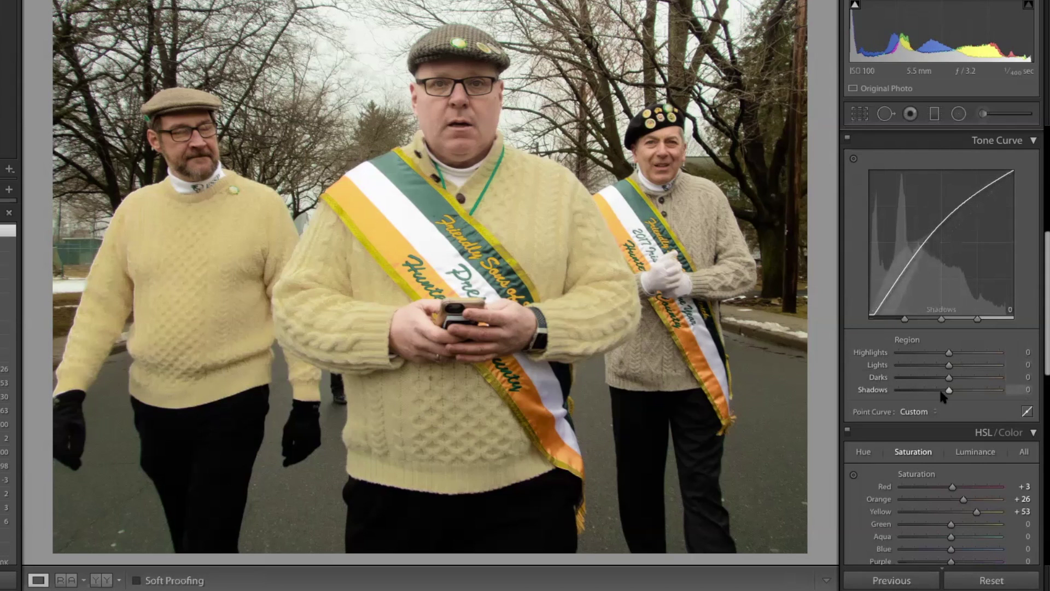
mouse_move(948, 390)
left_mouse_down()
mouse_move(907, 391)
mouse_move(949, 395)
left_mouse_up()
key("Up")
key("Up")
key("Up")
key("Up")
key("Up")
key("Up")
left_click_drag(952, 372, 949, 375)
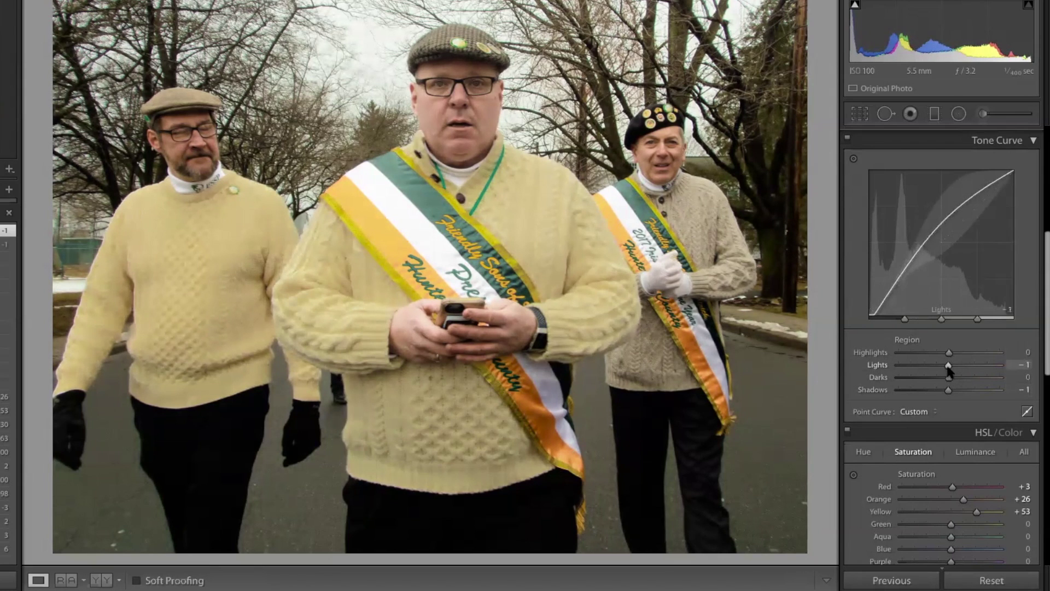
left_click_drag(950, 372, 952, 372)
Step: Add an upper curve point and pull in the white point, undoing a later downward dip
left_click(1027, 410)
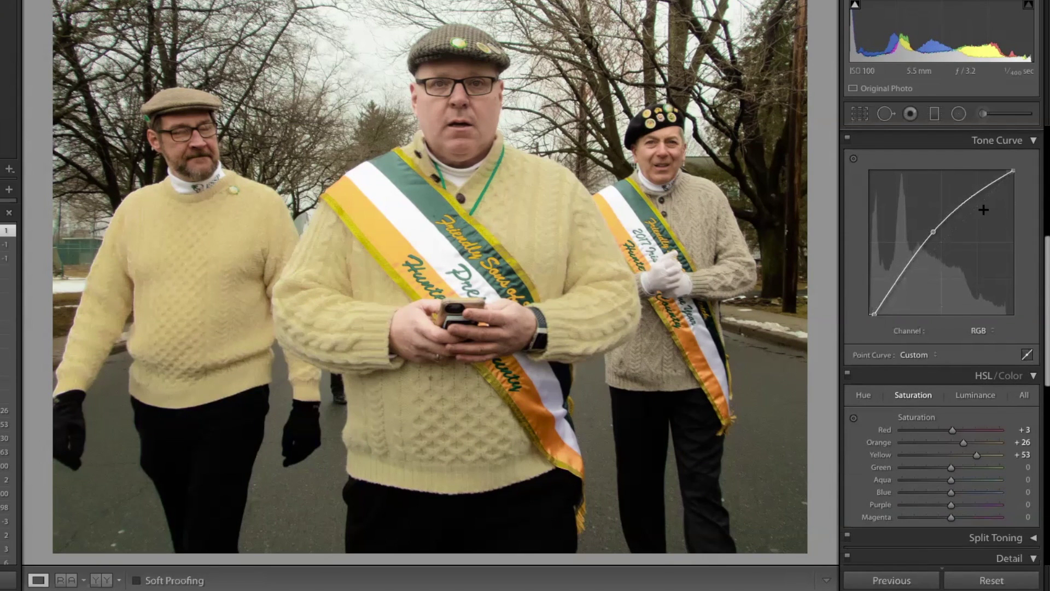
left_click(976, 195)
left_click_drag(1013, 173, 996, 176)
left_click_drag(999, 174, 1007, 173)
left_click_drag(954, 219, 959, 239)
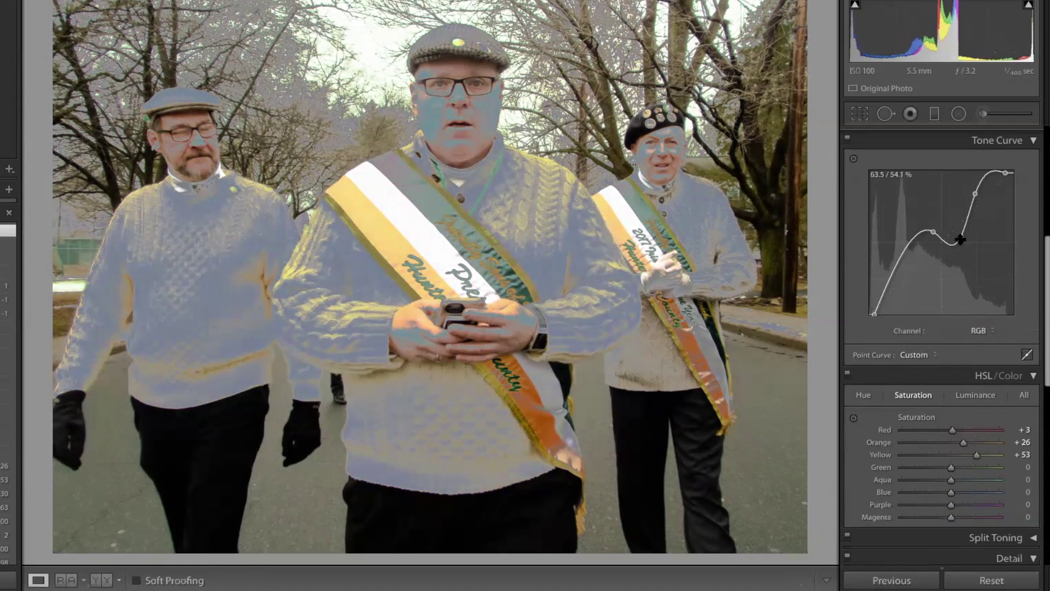
key("ctrl+z")
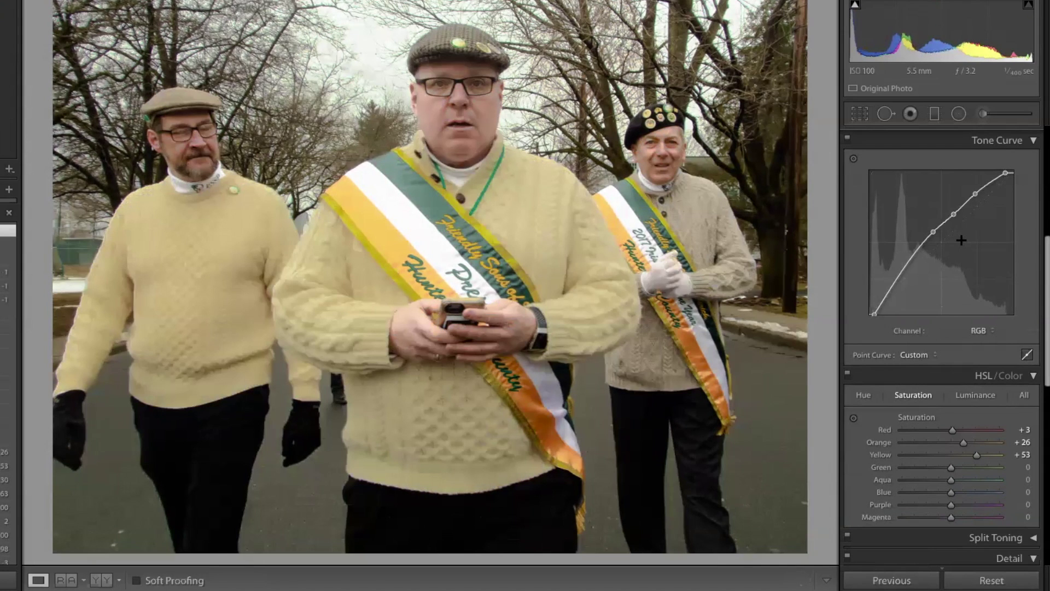
Step: Flatten the tone curve, try lifting a midpoint, then flatten it back to linear
right_click(920, 242)
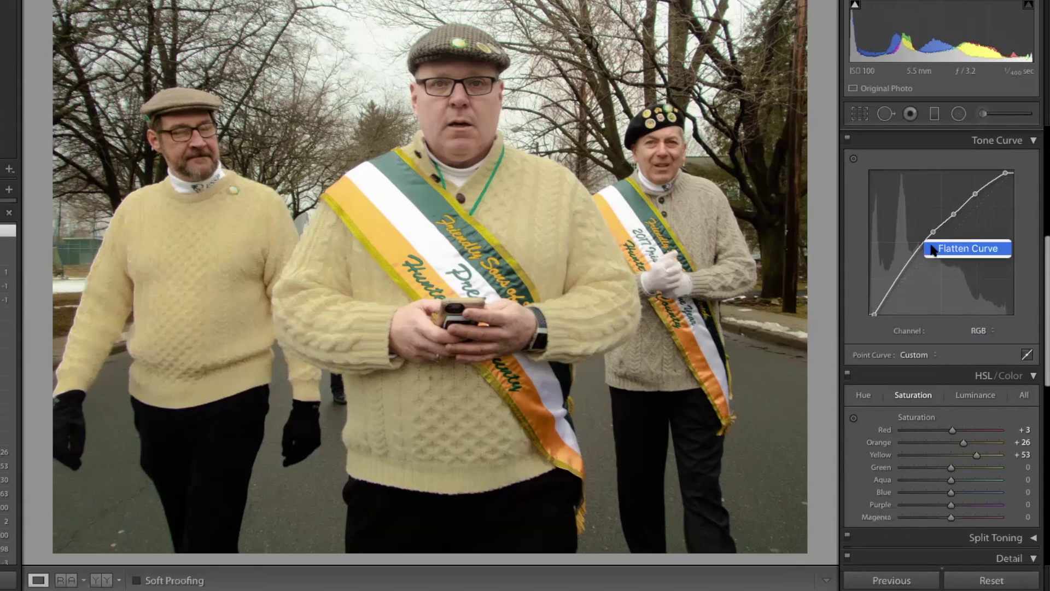
left_click(950, 252)
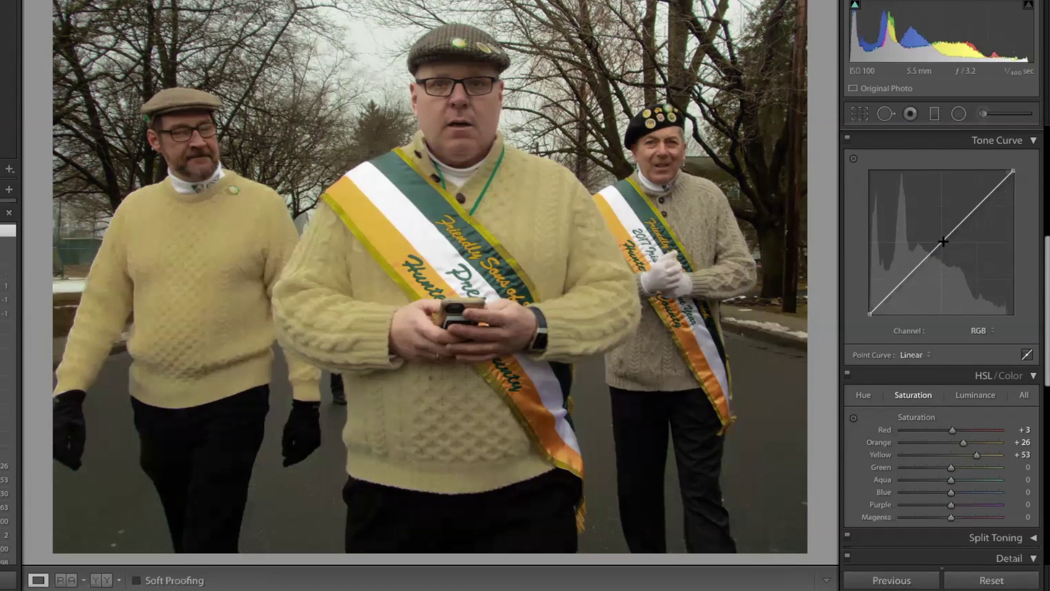
left_click(943, 241)
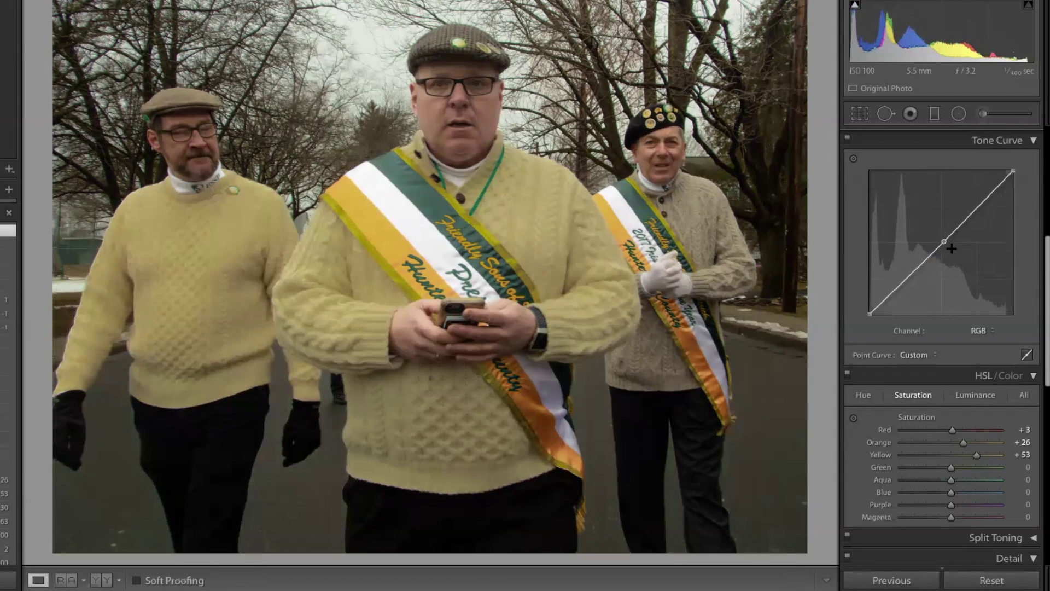
mouse_move(945, 243)
left_click_drag(945, 243, 932, 236)
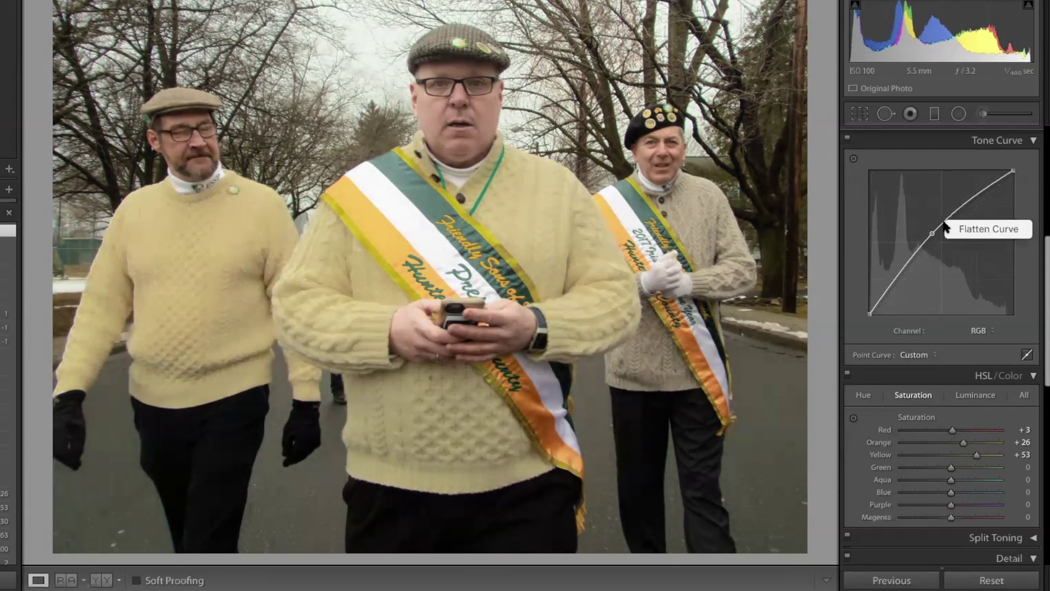
left_click(965, 229)
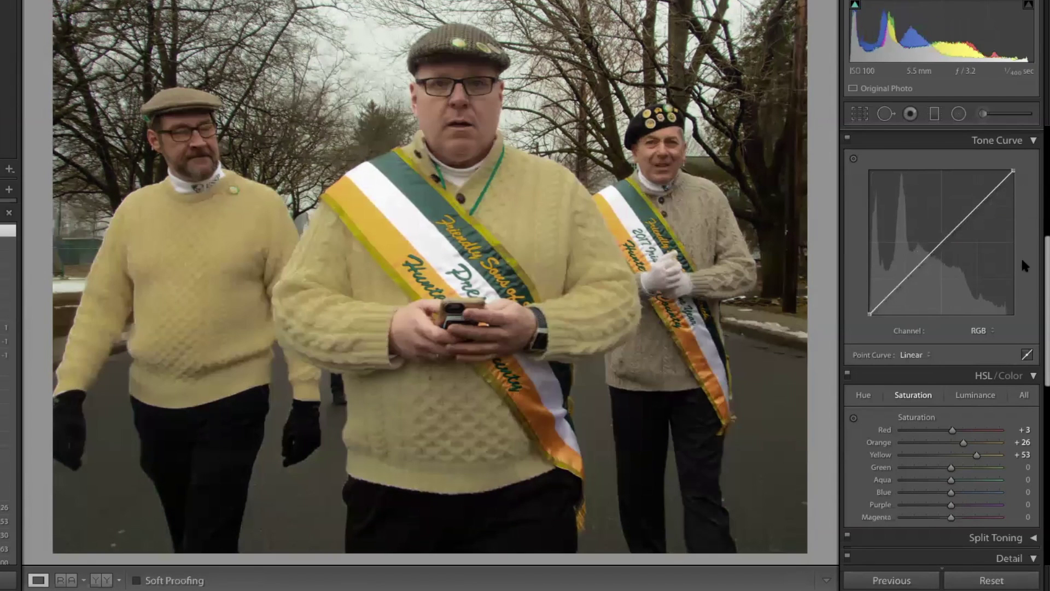
scroll(1046, 268, "up", 5)
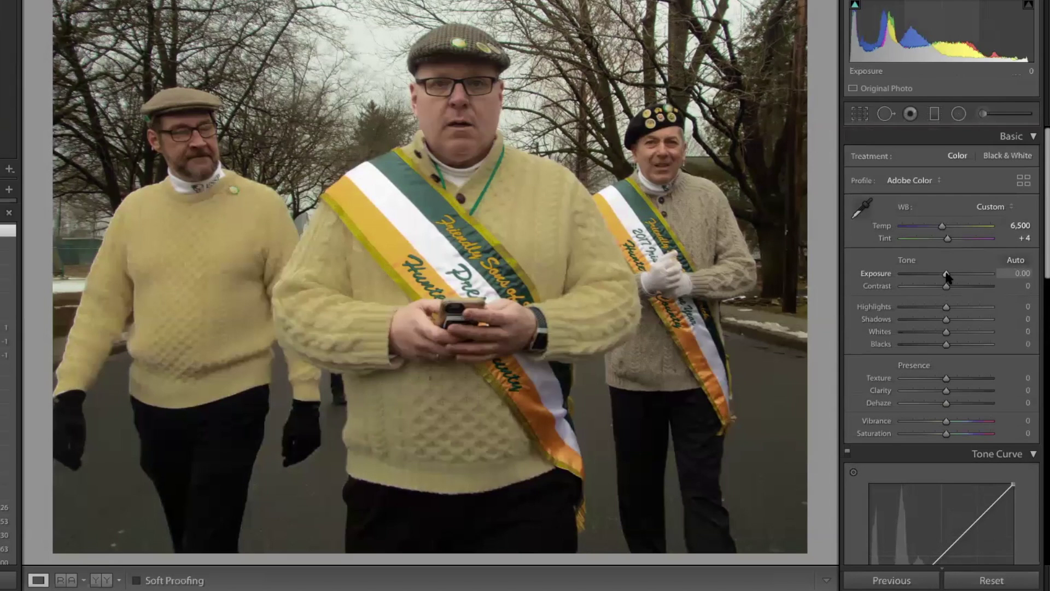
Step: Raise the Exposure slider to +0.85
left_click_drag(946, 274, 953, 275)
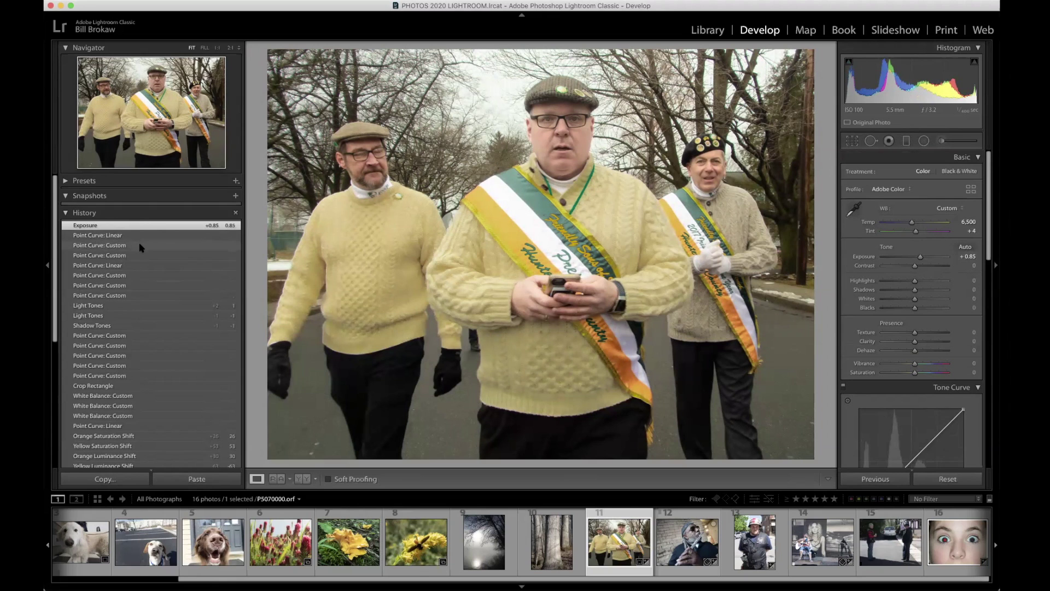
Step: Compare History states with and without the exposure boost, revert to Point Curve: Custom, and lift the midtones
left_click(142, 245)
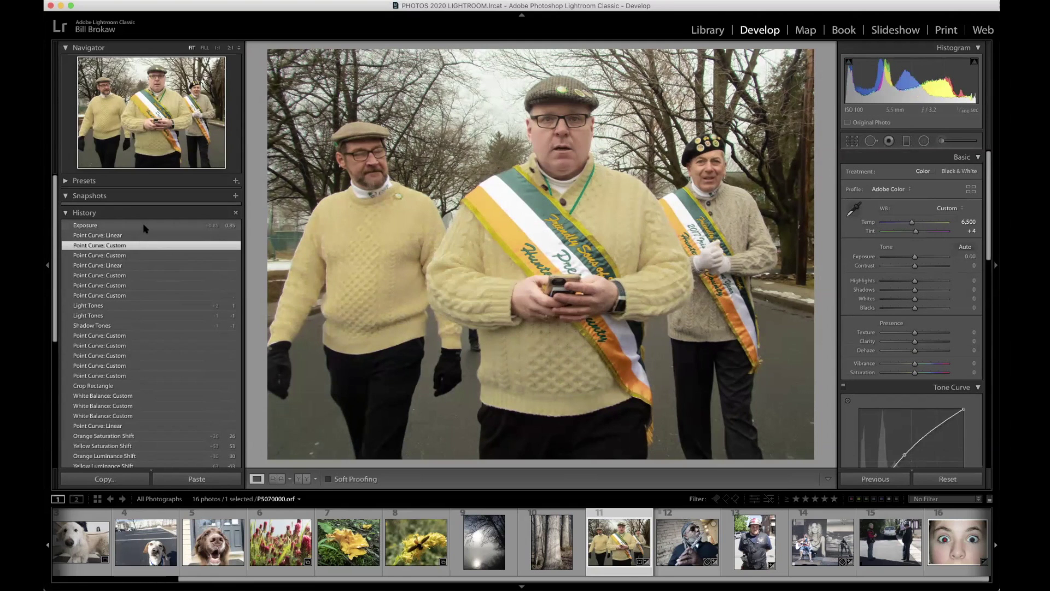
left_click(145, 226)
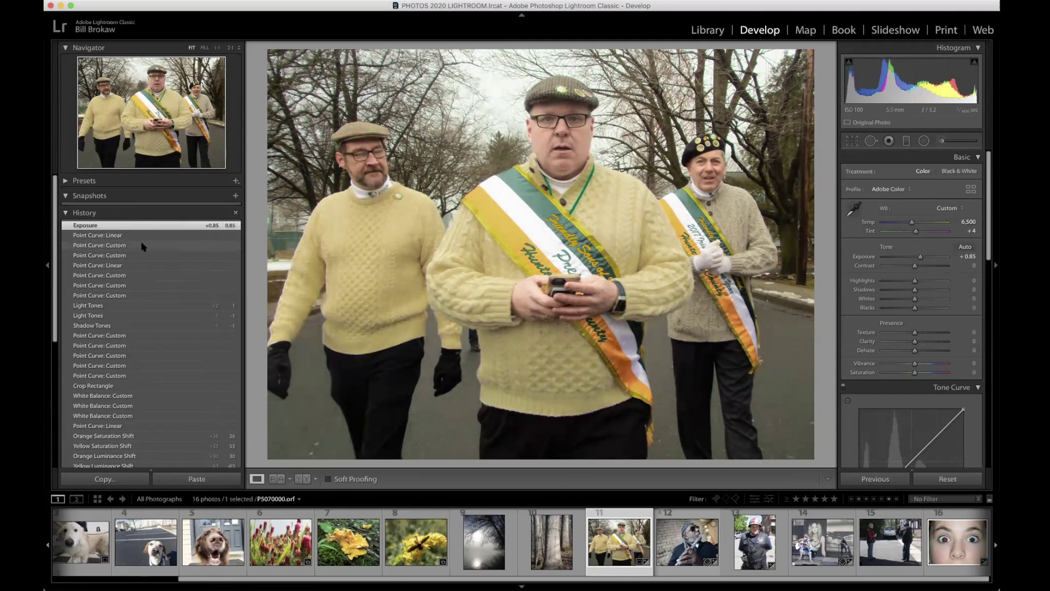
left_click(141, 245)
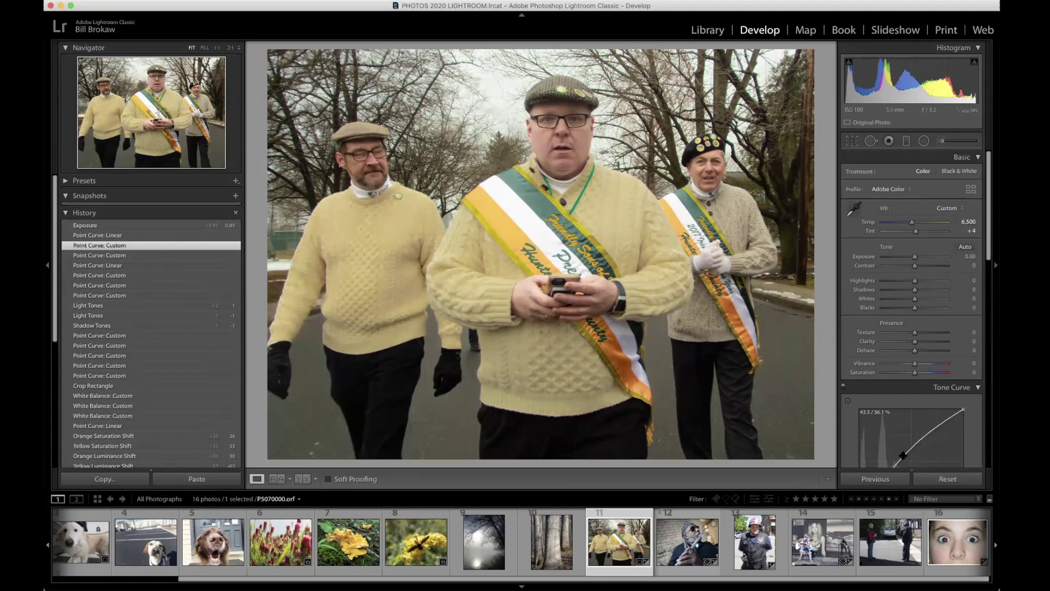
left_click_drag(905, 457, 902, 454)
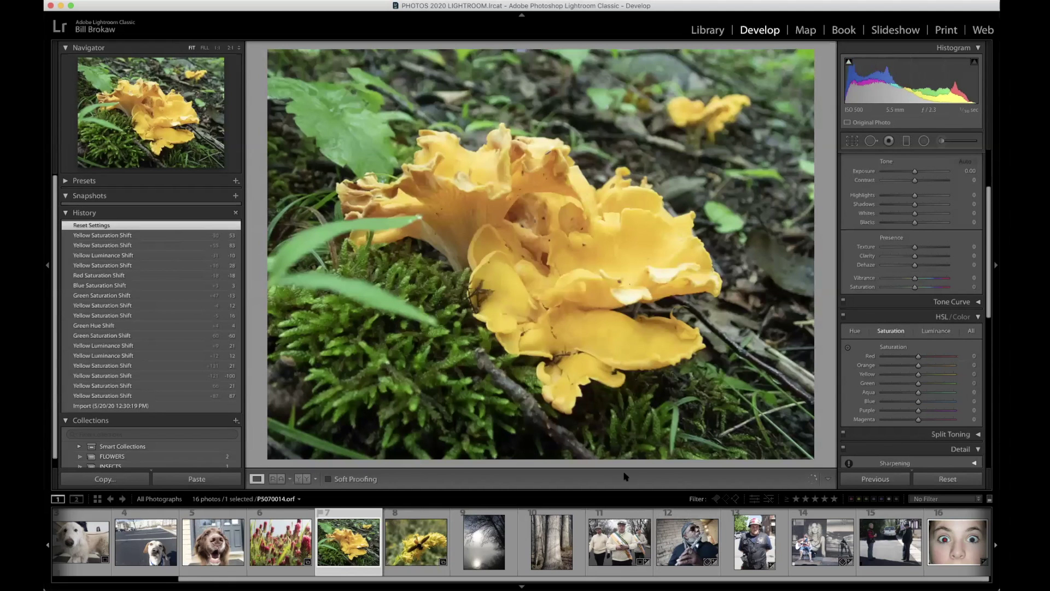
Step: Reset the mushroom photo, then set HSL saturation: Red -4, Orange +35, Yellow +34, Green -31
left_click(941, 481)
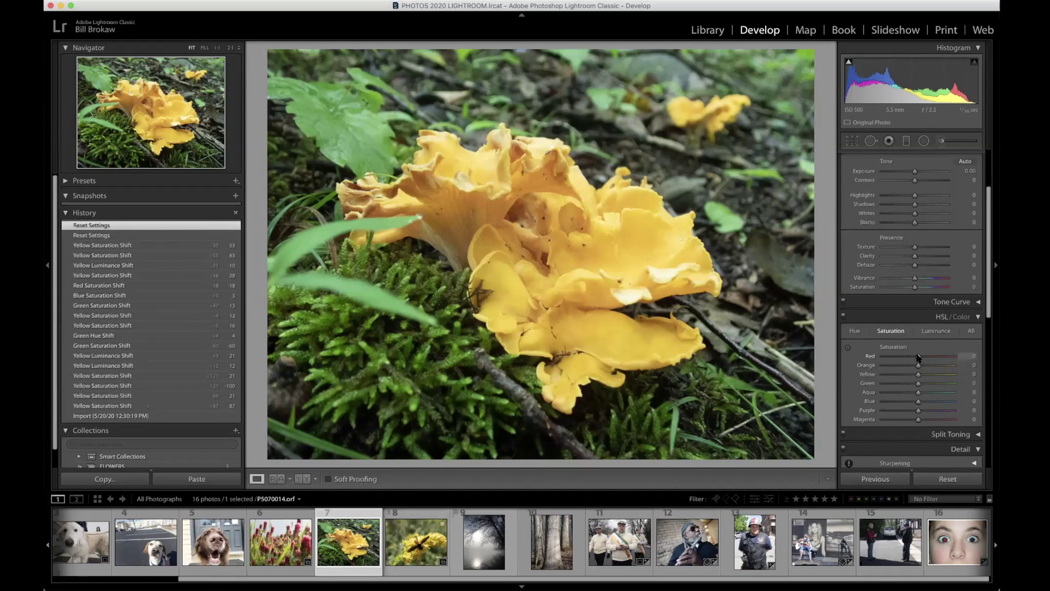
left_click_drag(954, 357, 916, 361)
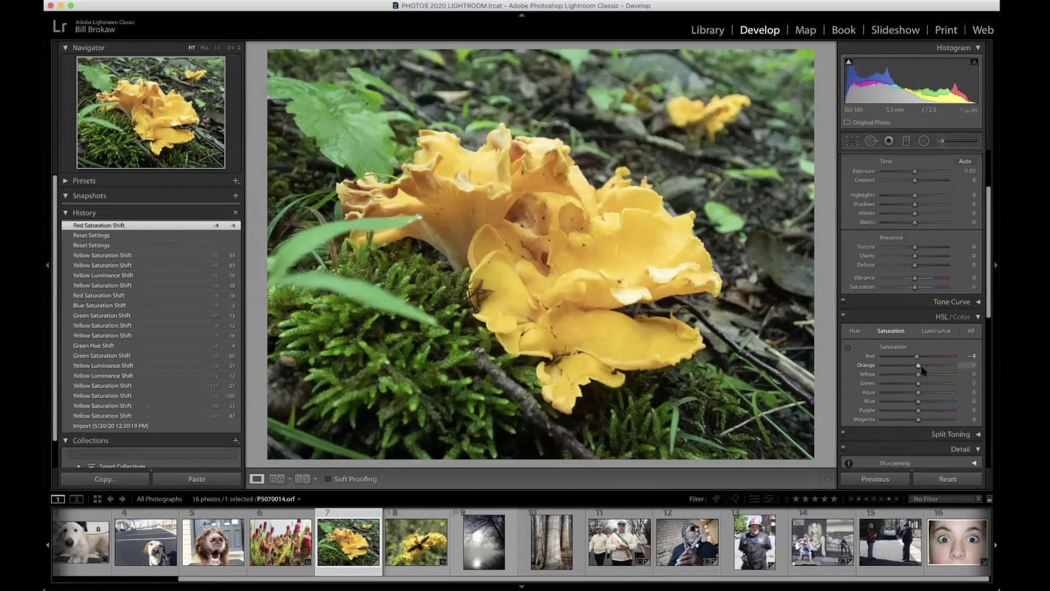
mouse_move(919, 366)
left_mouse_down()
mouse_move(952, 368)
mouse_move(891, 370)
mouse_move(961, 383)
mouse_move(928, 378)
mouse_move(931, 368)
mouse_move(928, 378)
left_mouse_up()
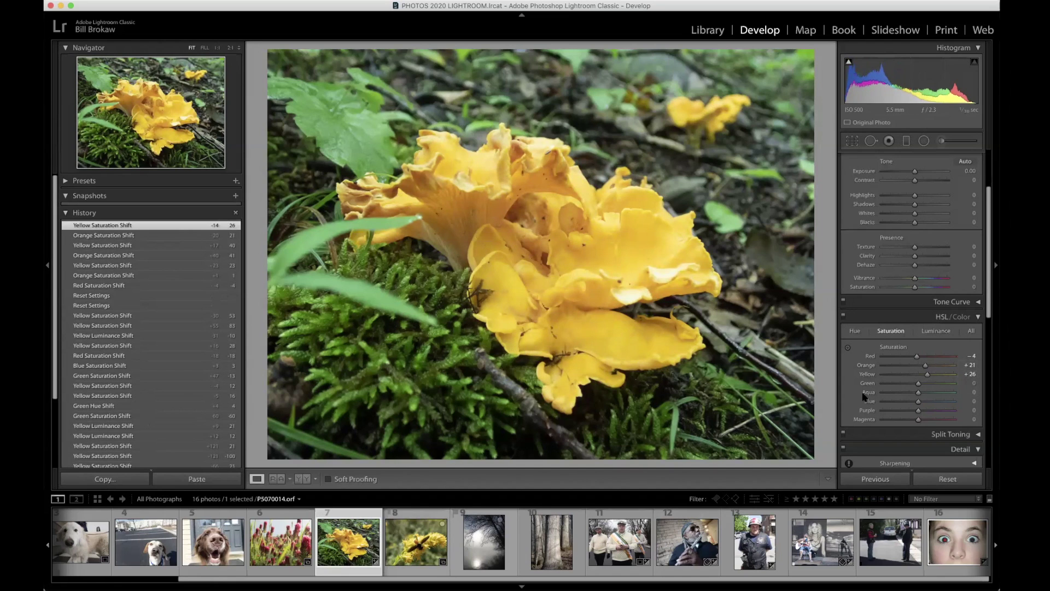
mouse_move(918, 382)
left_mouse_down()
mouse_move(956, 386)
mouse_move(899, 388)
mouse_move(930, 366)
left_mouse_up()
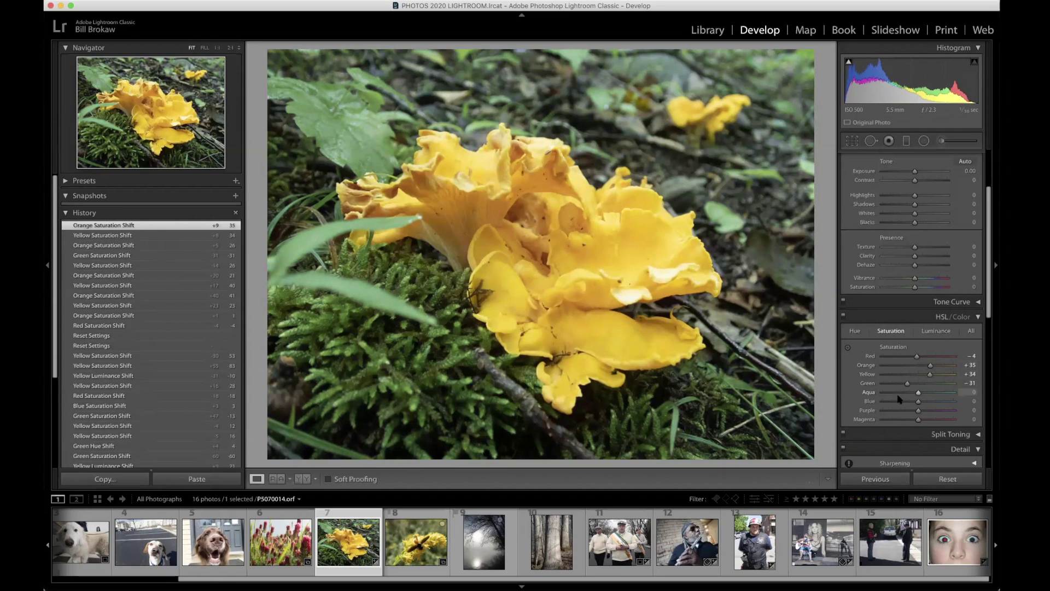
left_click(933, 332)
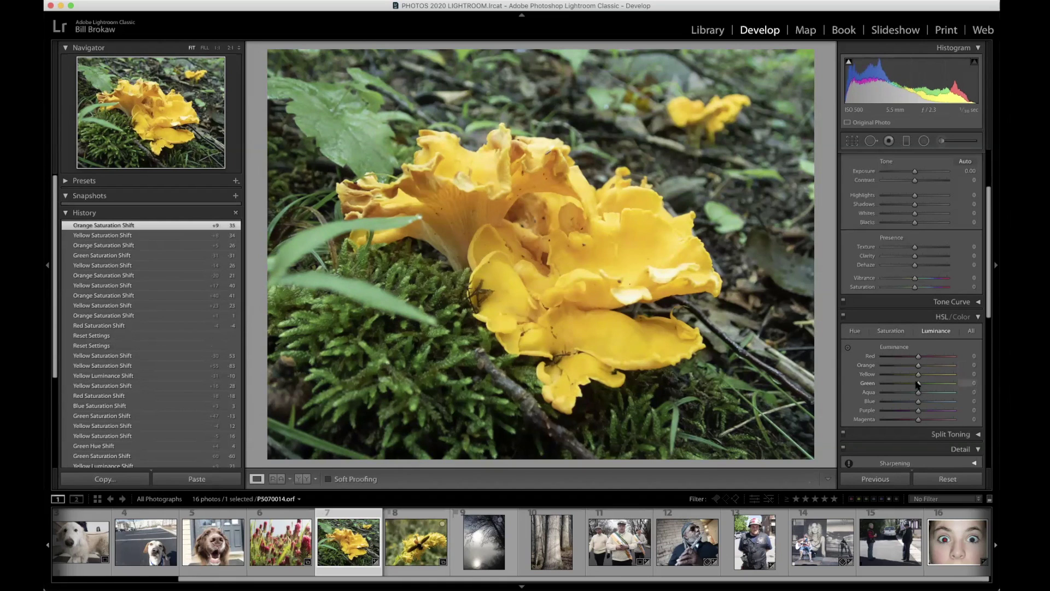
Step: Lower Green luminance to -75, return Green hue to 0, and show Before & After
left_click_drag(917, 384, 891, 384)
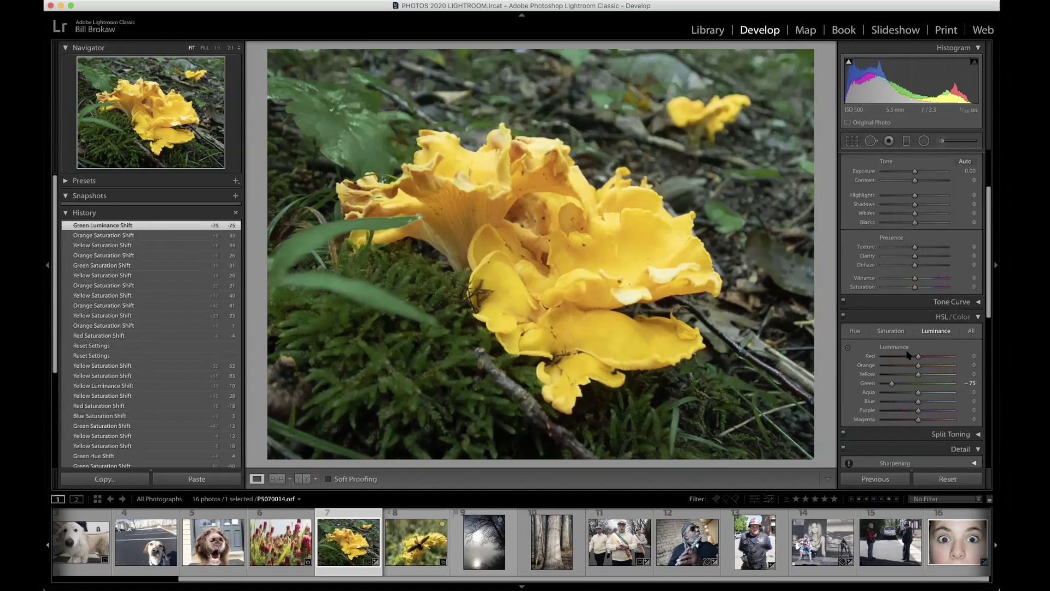
left_click(855, 332)
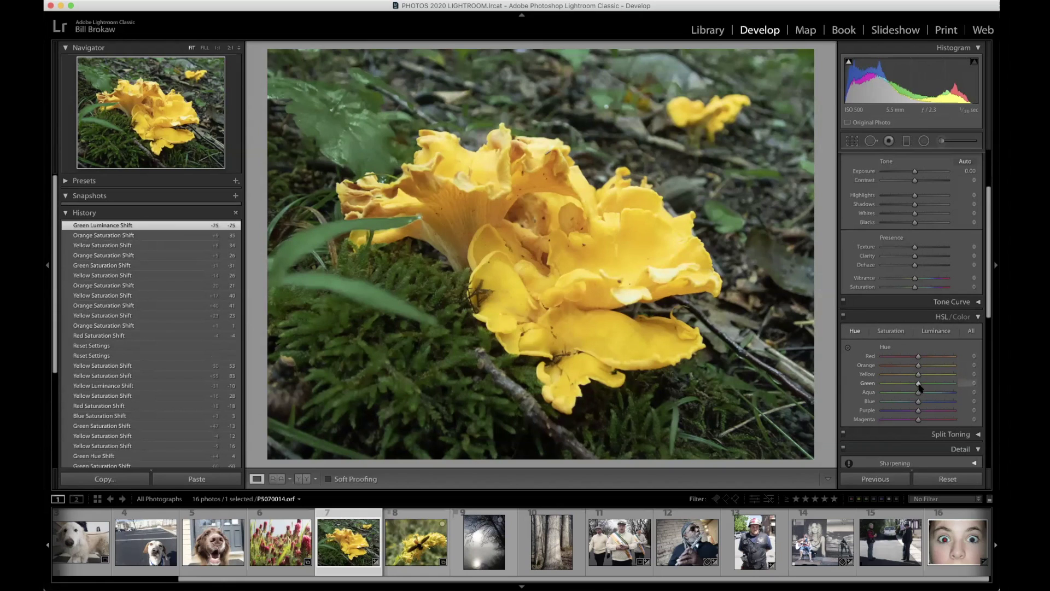
mouse_move(920, 386)
left_mouse_down()
mouse_move(955, 392)
mouse_move(878, 394)
mouse_move(919, 390)
left_mouse_up()
left_click(971, 383)
type("0")
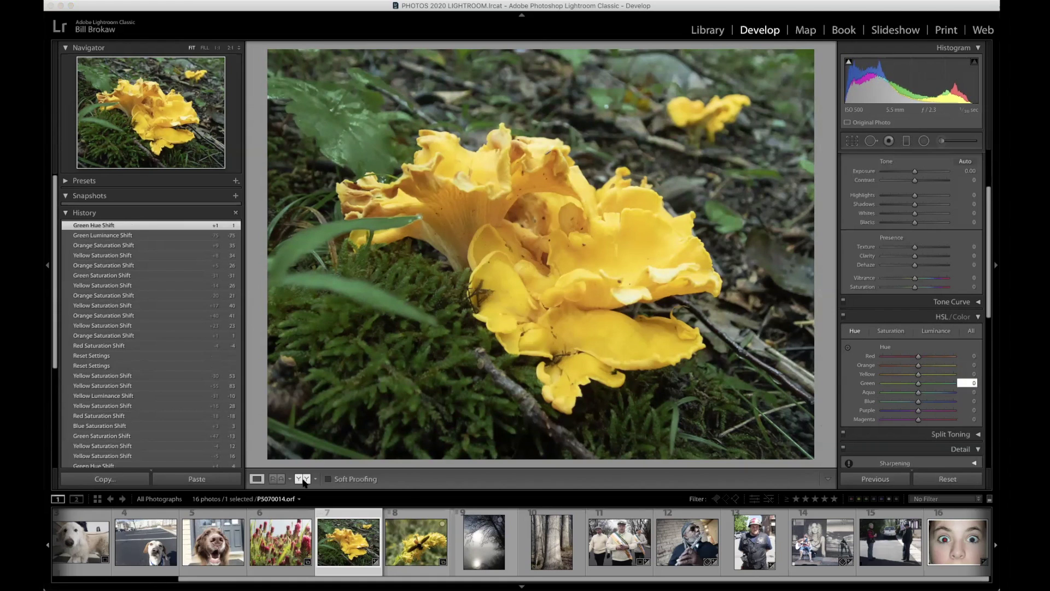
left_click(304, 480)
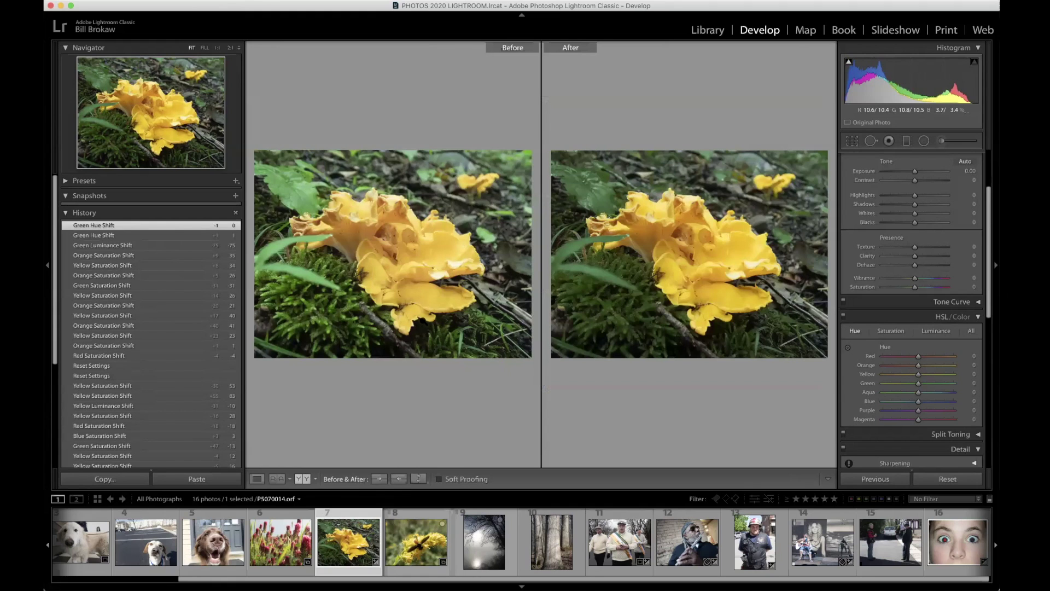
left_click(426, 289)
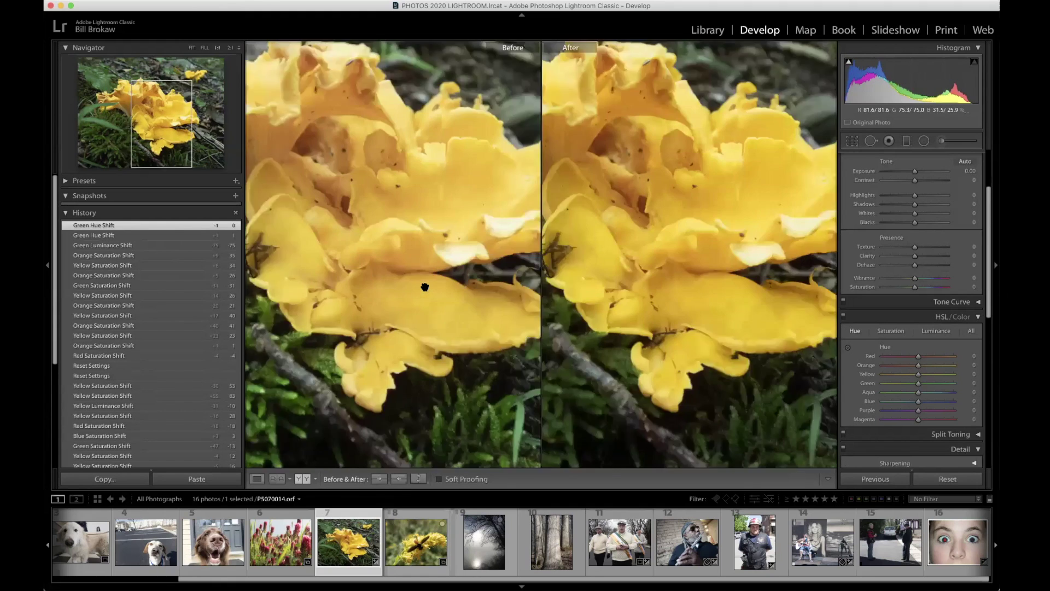
scroll(418, 298, "down", 2)
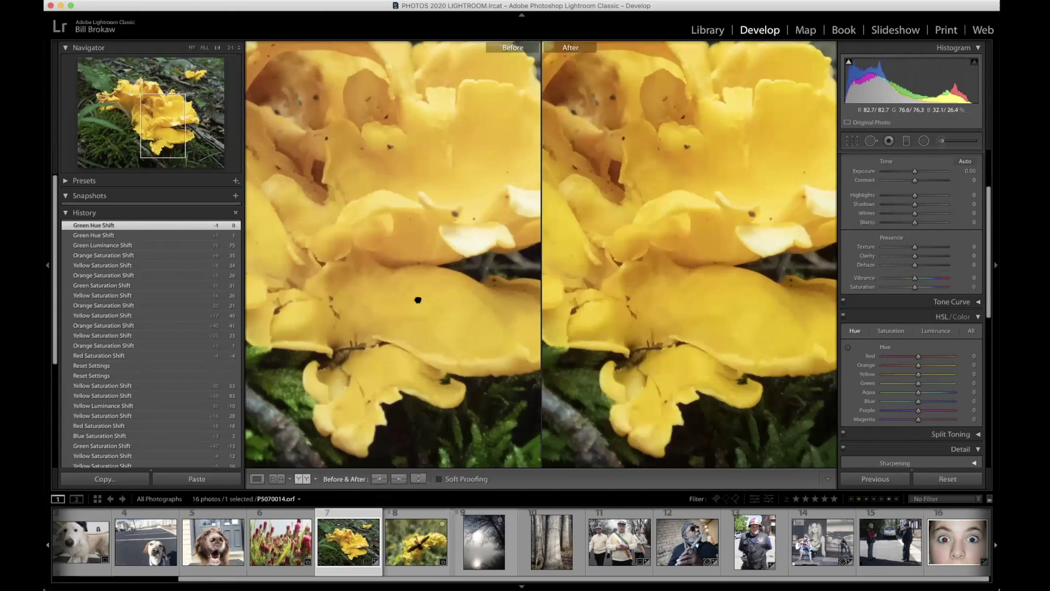
scroll(427, 300, "down", 2)
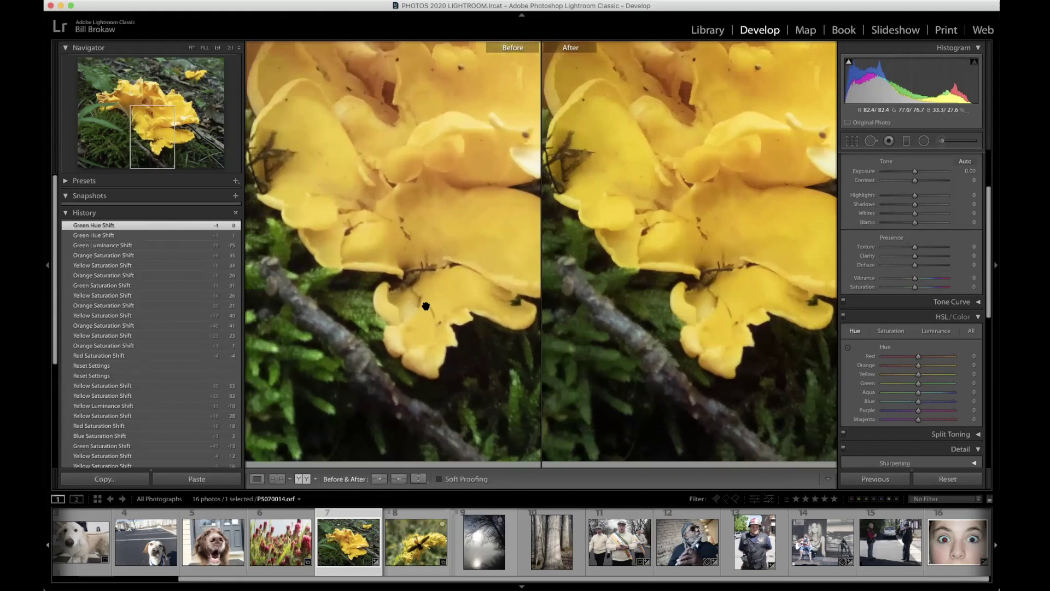
left_click(423, 309)
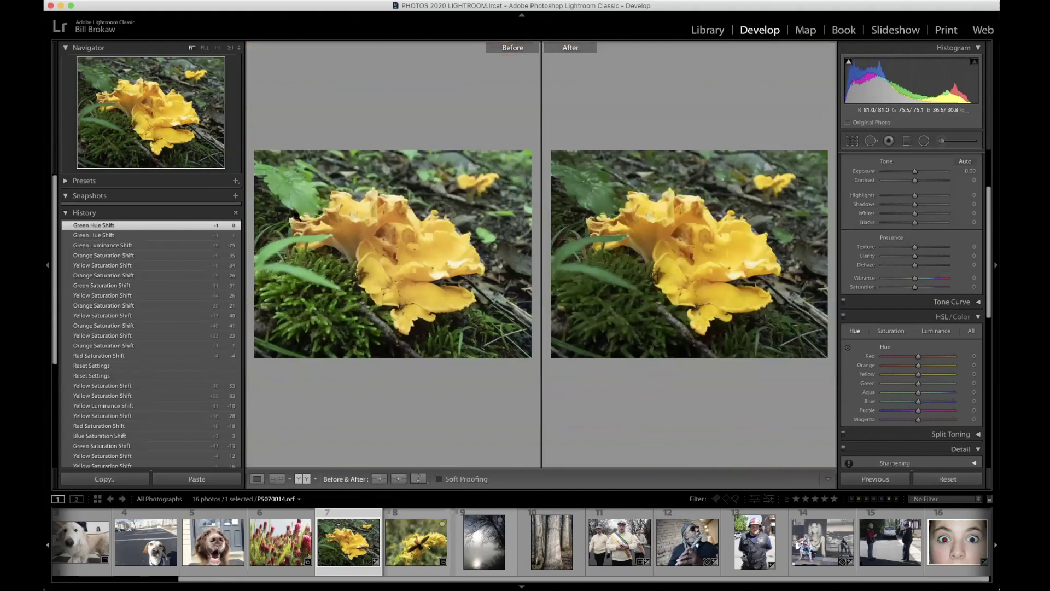
left_click(230, 48)
left_click(239, 49)
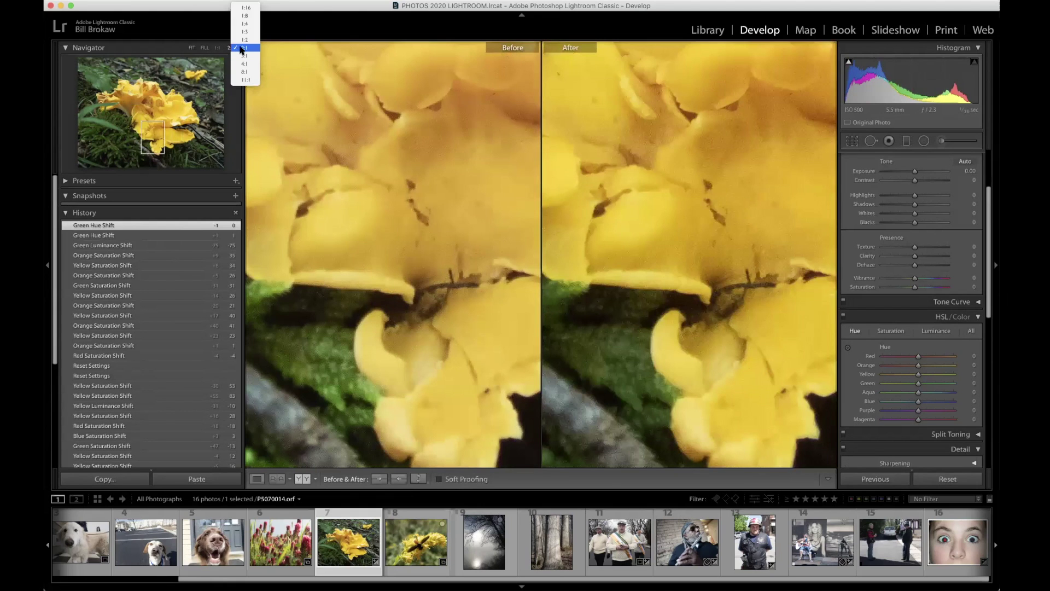
left_click(244, 42)
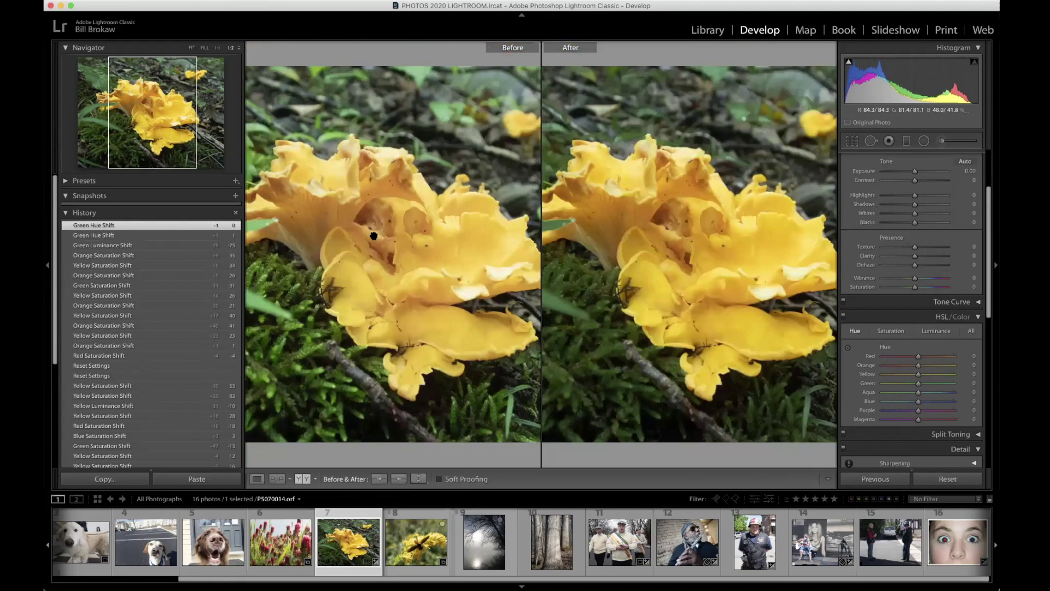
left_click_drag(383, 244, 406, 257)
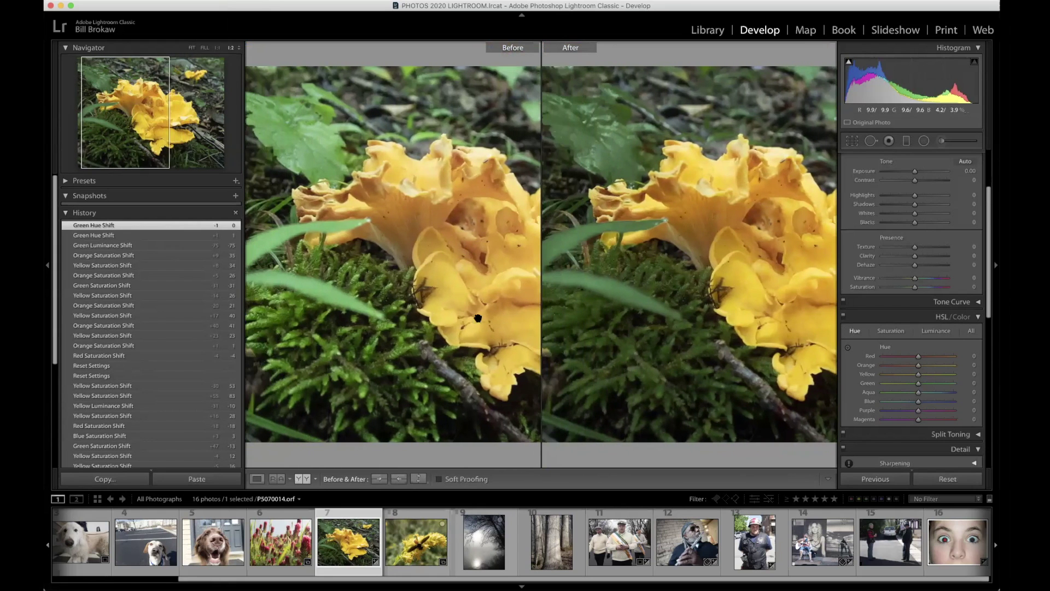
scroll(645, 312, "right", 2)
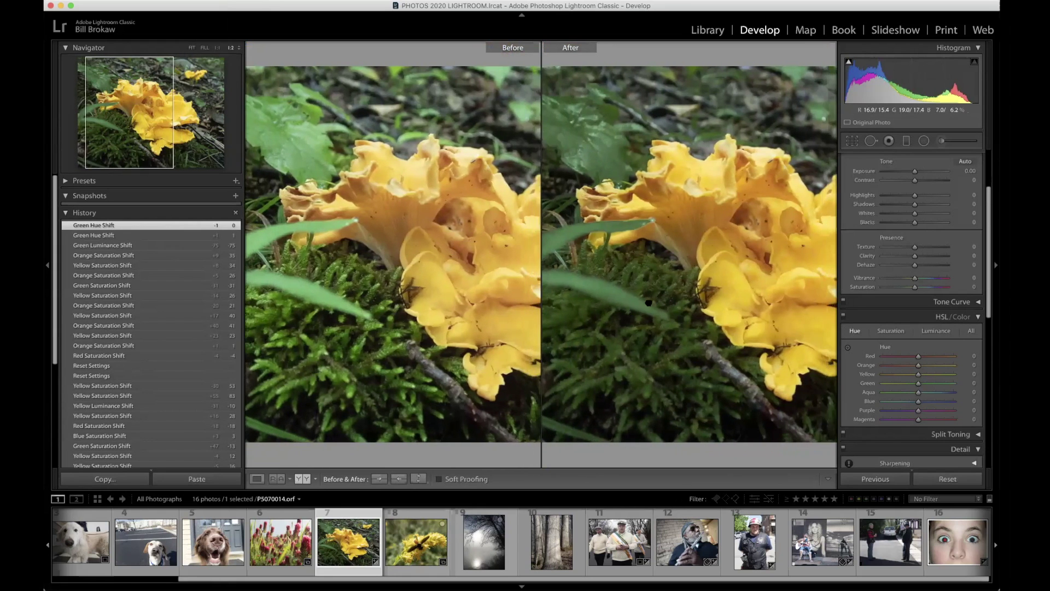
scroll(650, 301, "right", 4)
scroll(653, 304, "right", 5)
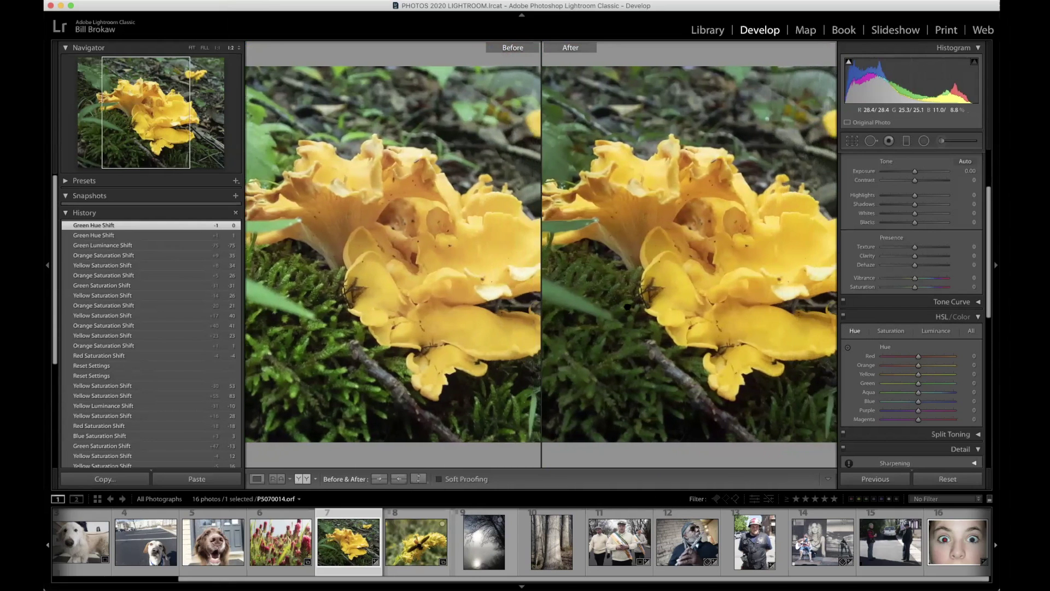
scroll(622, 307, "left", 1)
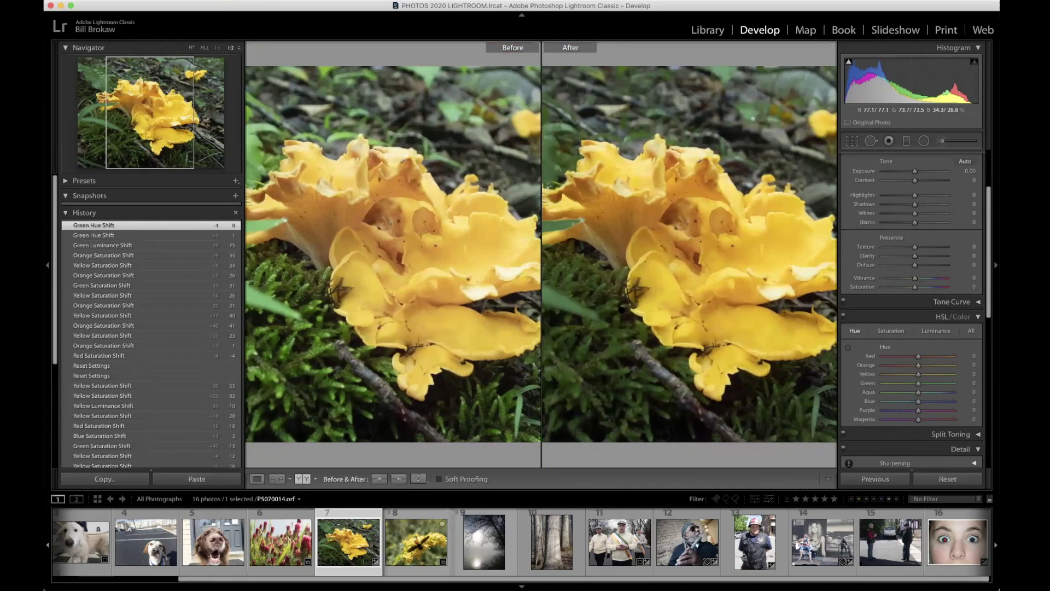
scroll(629, 309, "left", 1)
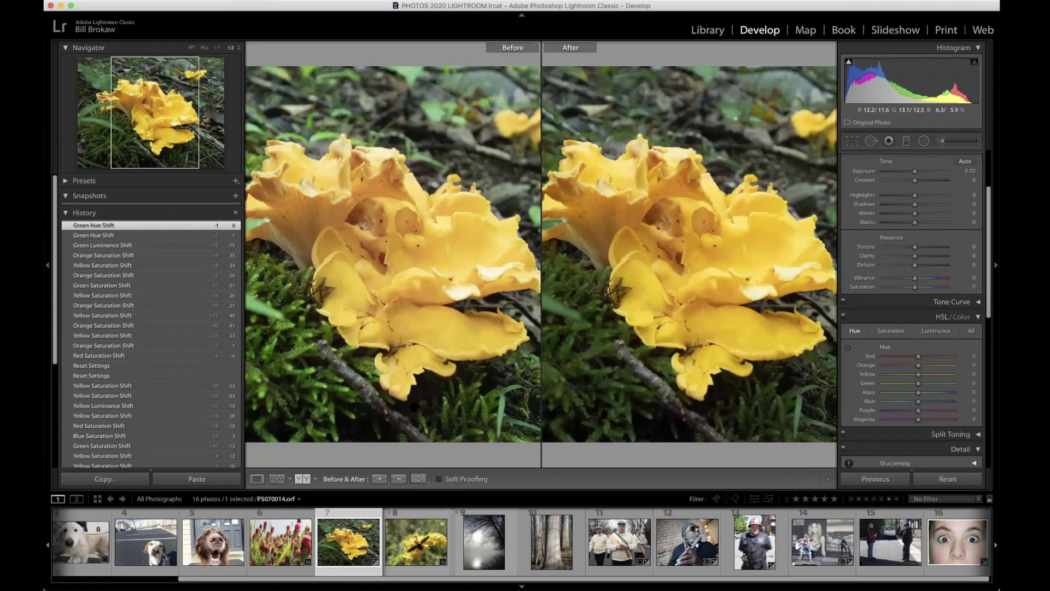
left_click(257, 480)
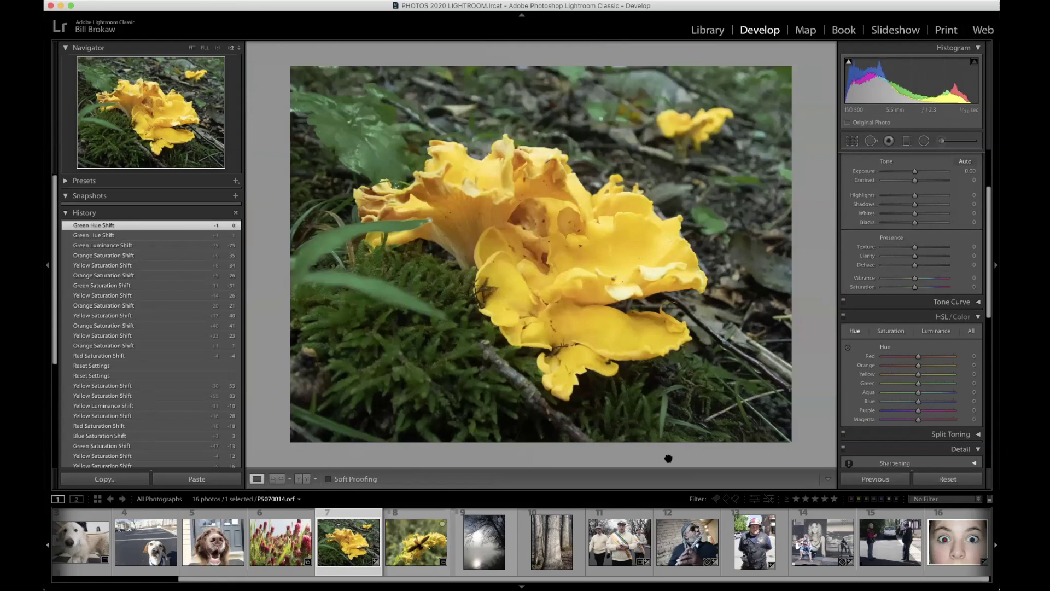
Step: Collapse HSL/Color, expand the Transform panel, and open the Victorian house photo from the filmstrip
key("super+3")
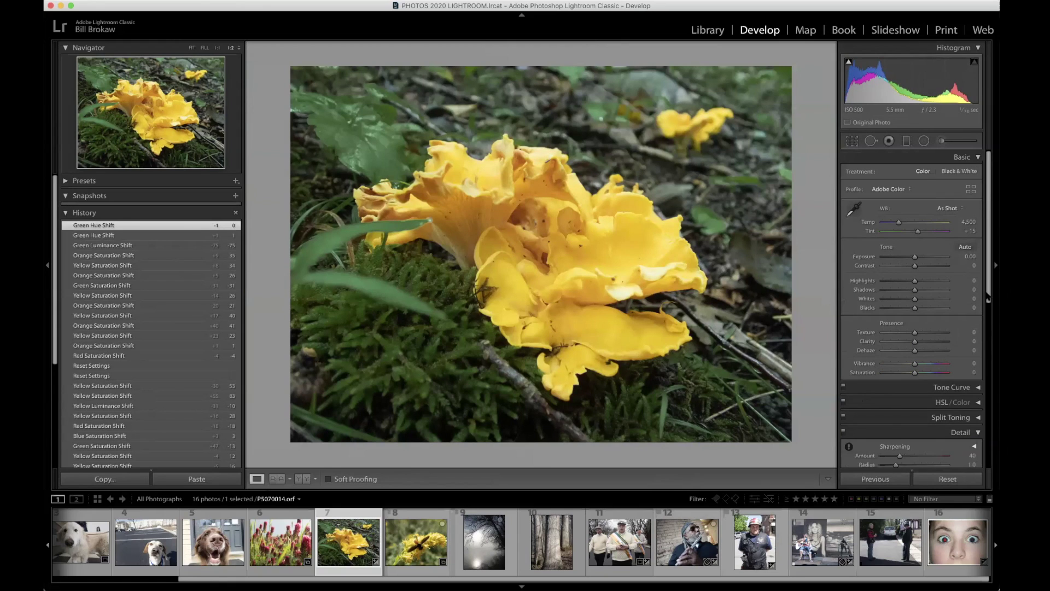
scroll(978, 328, "down", 5)
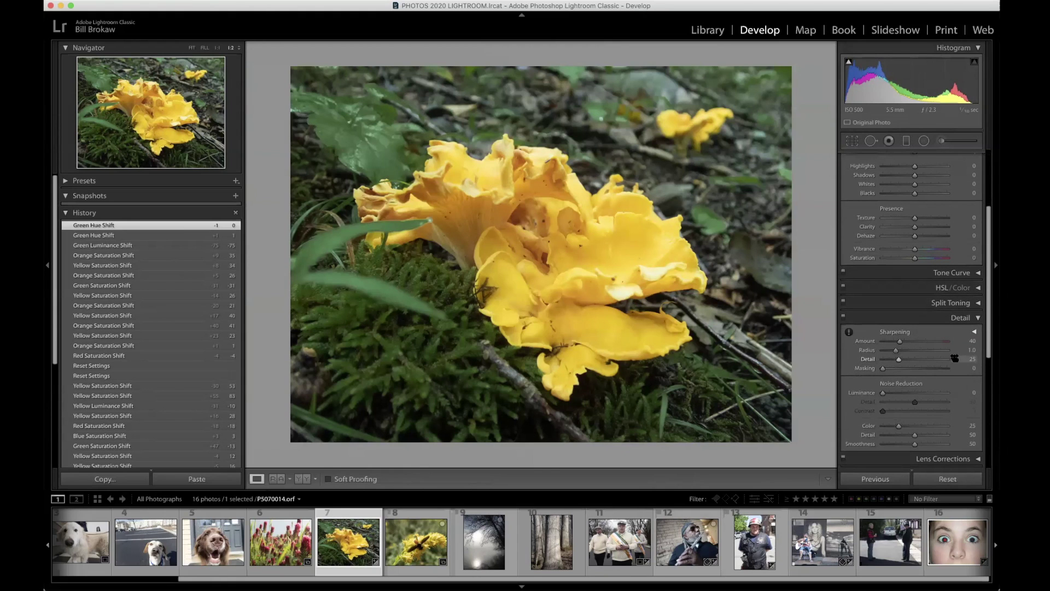
key("super+7")
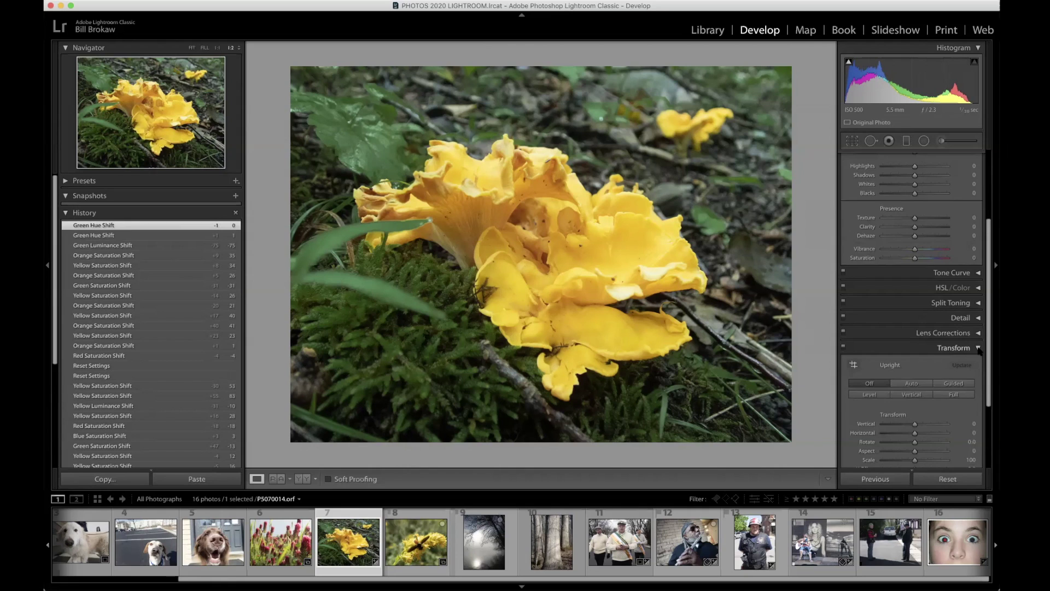
left_click(979, 349)
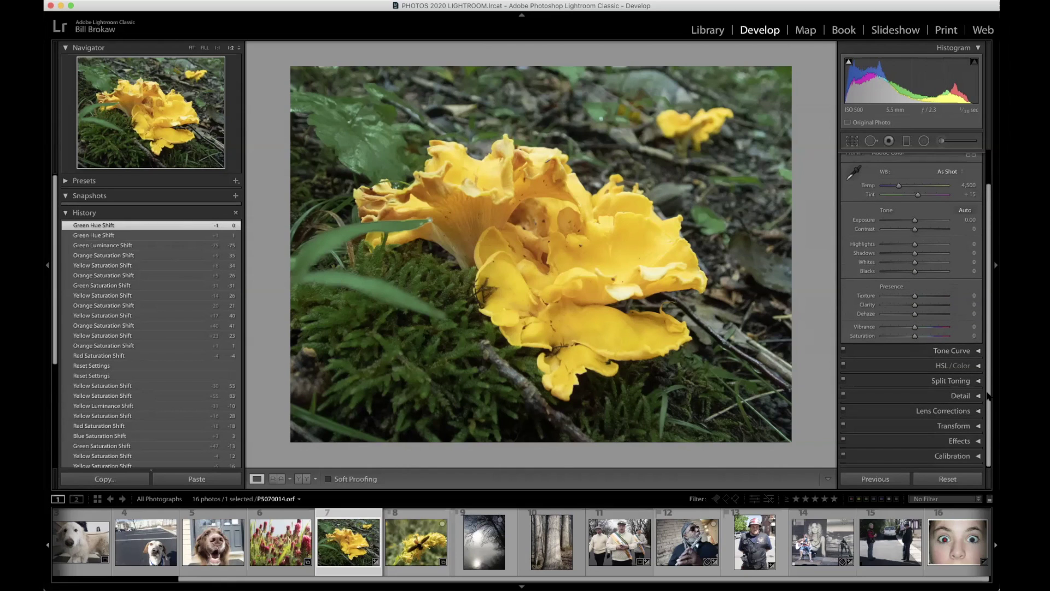
left_click(978, 426)
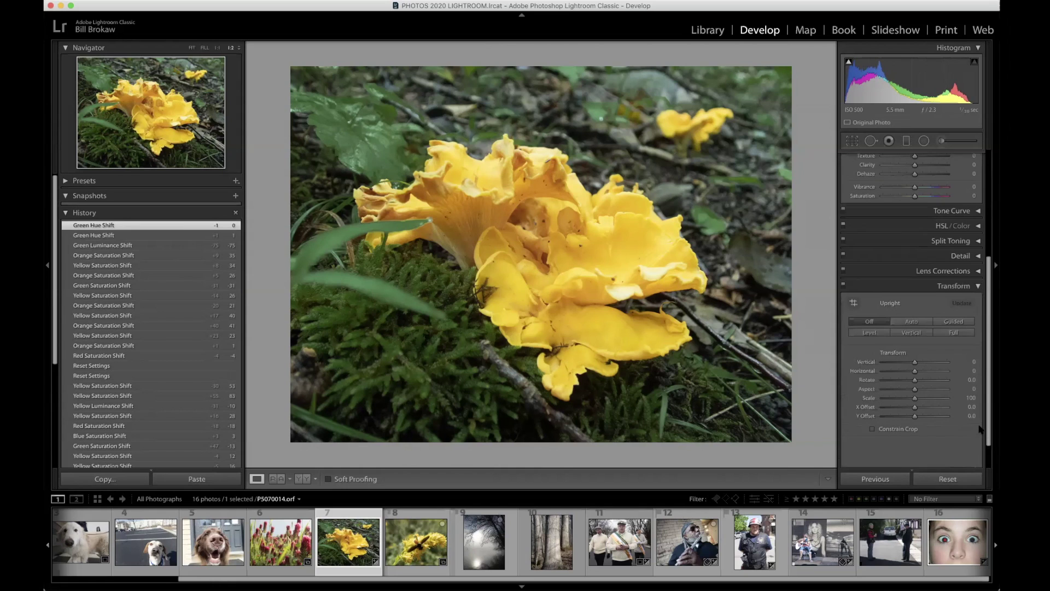
left_click_drag(988, 363, 988, 389)
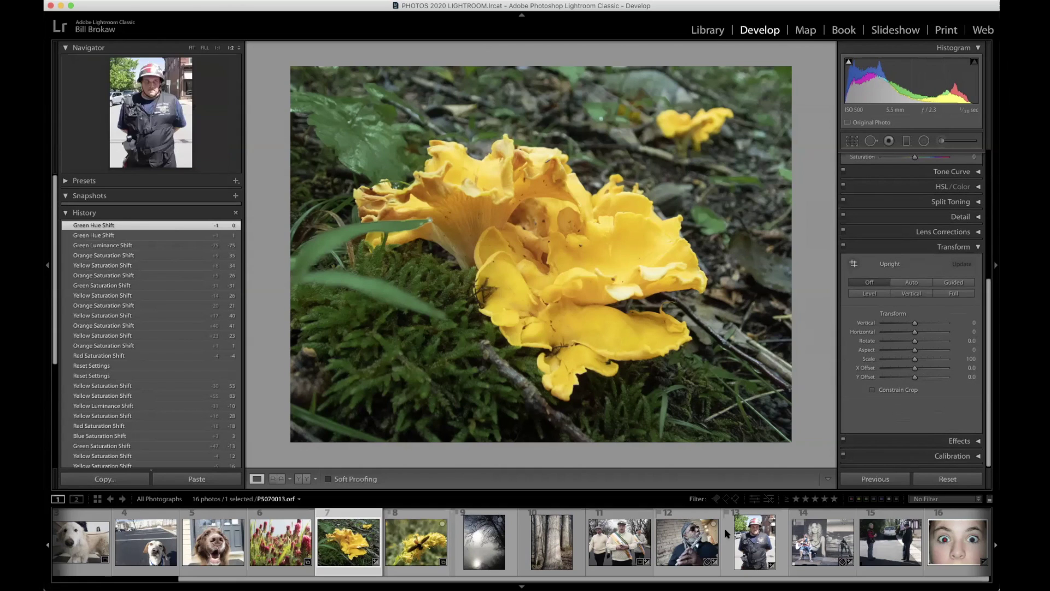
left_click_drag(579, 579, 455, 579)
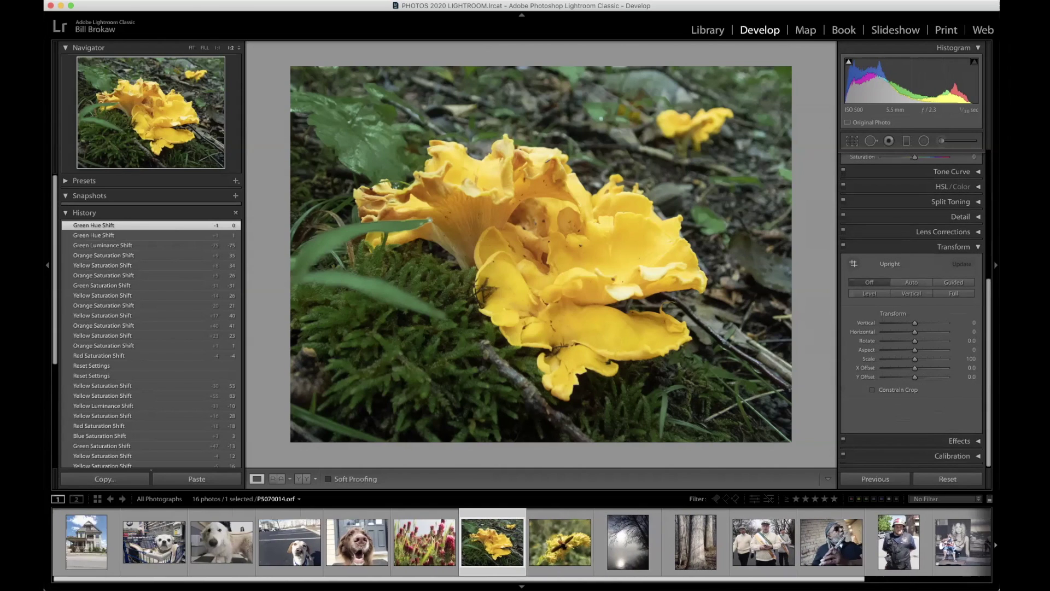
left_click(82, 548)
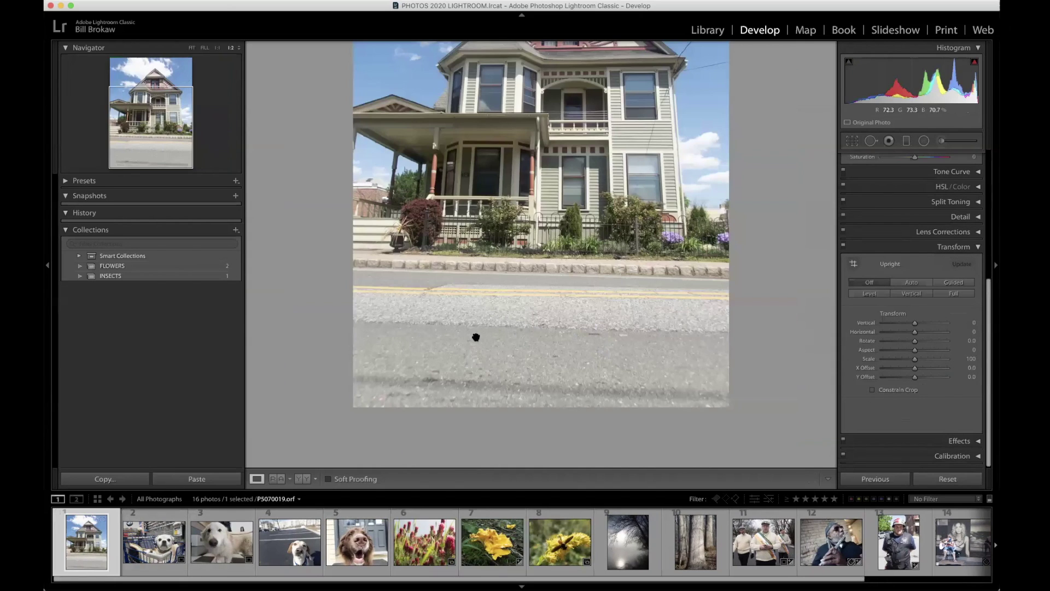
Step: Fit the house photo in view and apply Auto Upright perspective correction
left_click(528, 326)
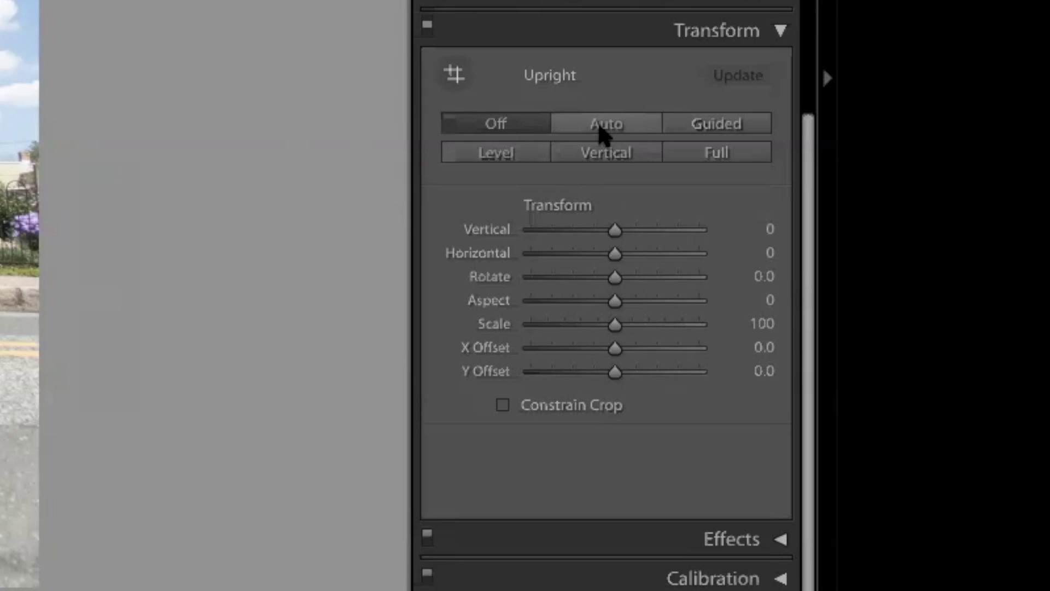
left_click(602, 125)
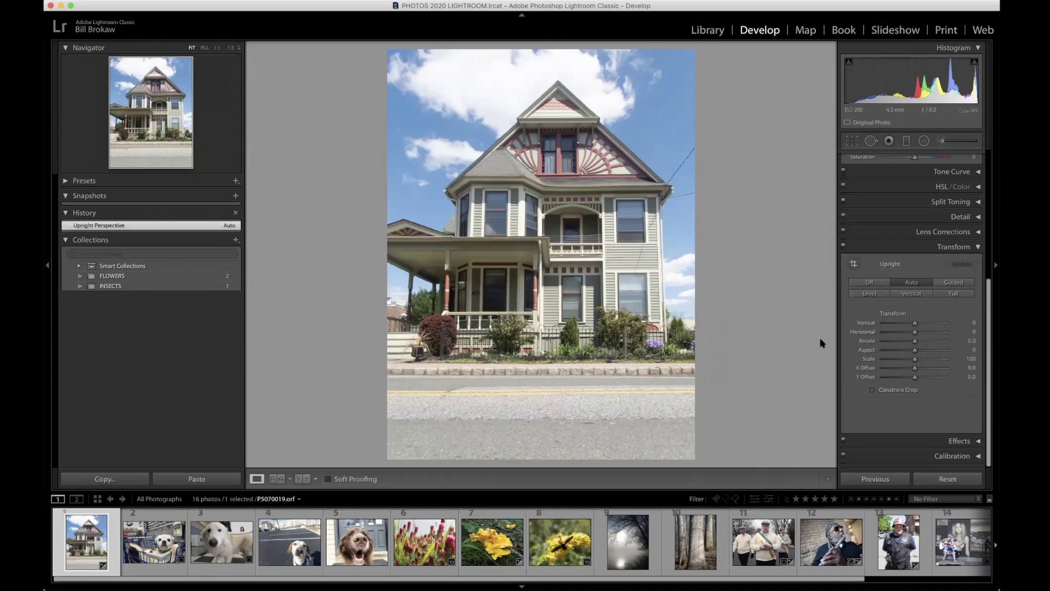
Step: Set the house photo's Transform Vertical to -14 and Rotate to -0.6
left_click_drag(899, 333, 915, 326)
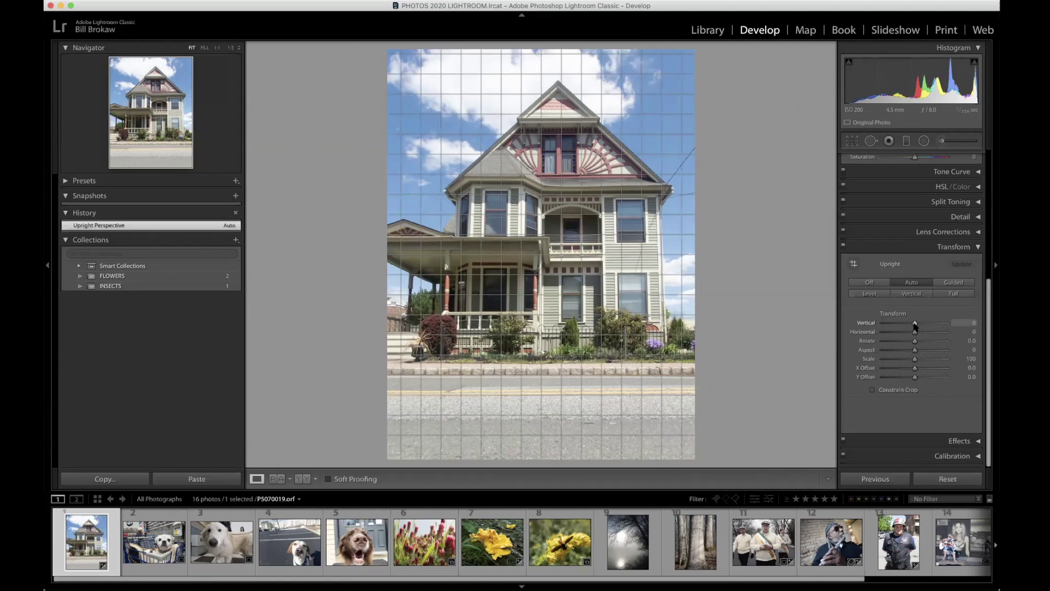
left_click_drag(915, 326, 915, 325)
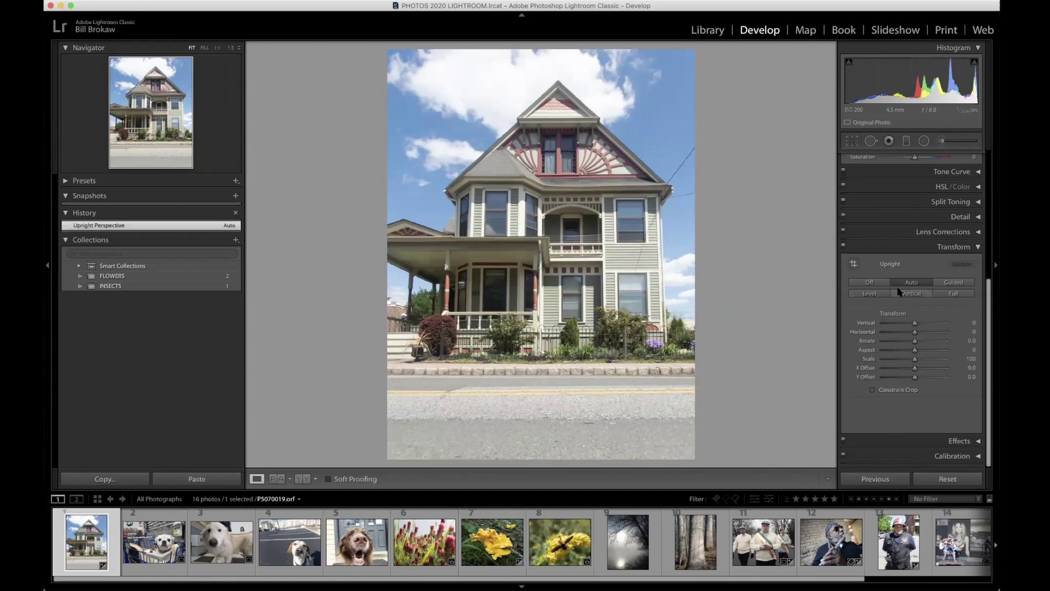
left_click_drag(915, 324, 916, 325)
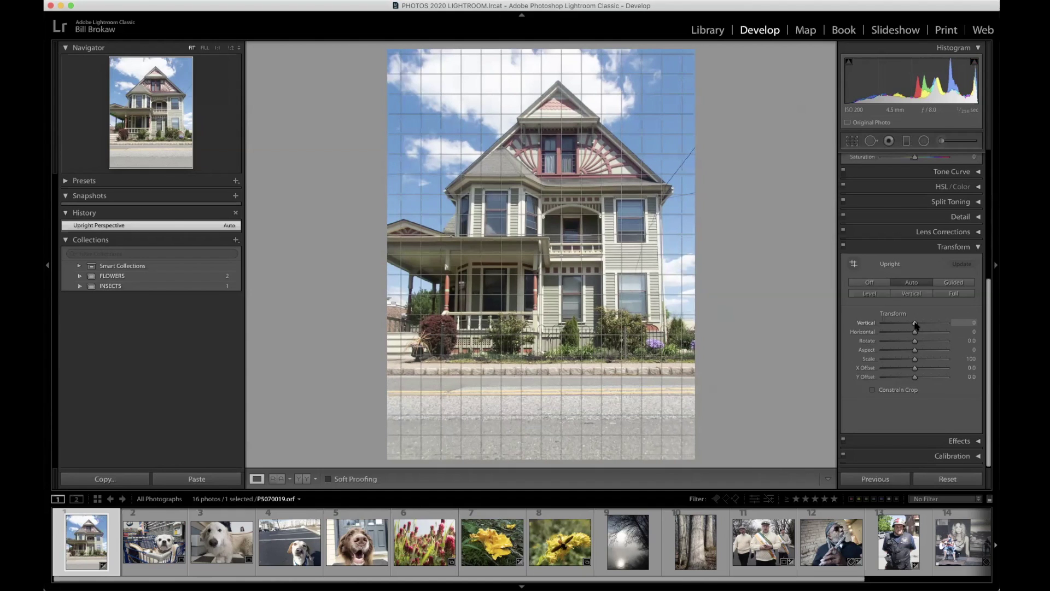
left_click_drag(916, 325, 885, 331)
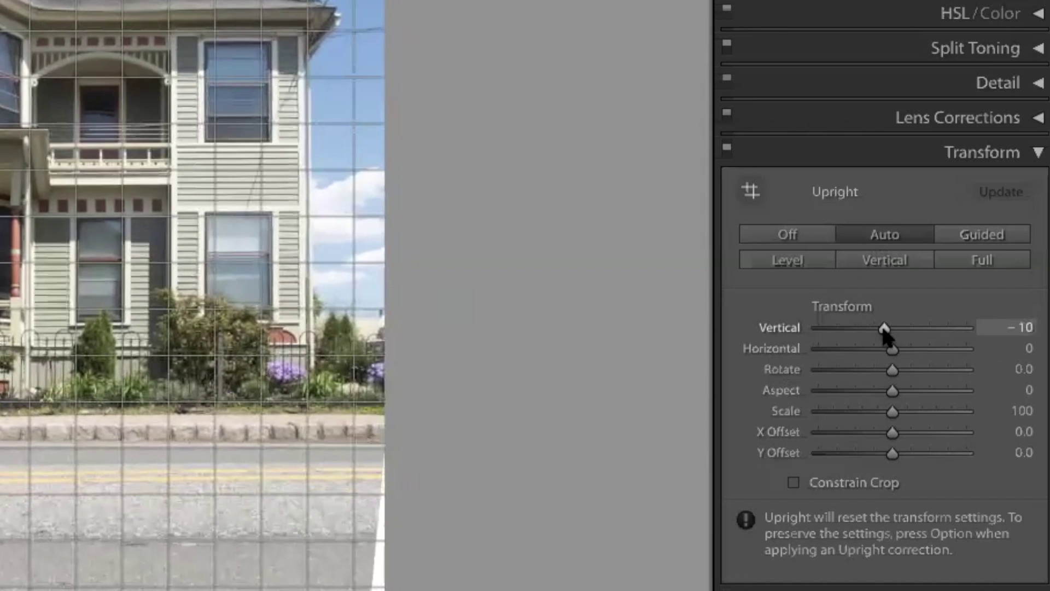
left_click_drag(884, 335, 884, 334)
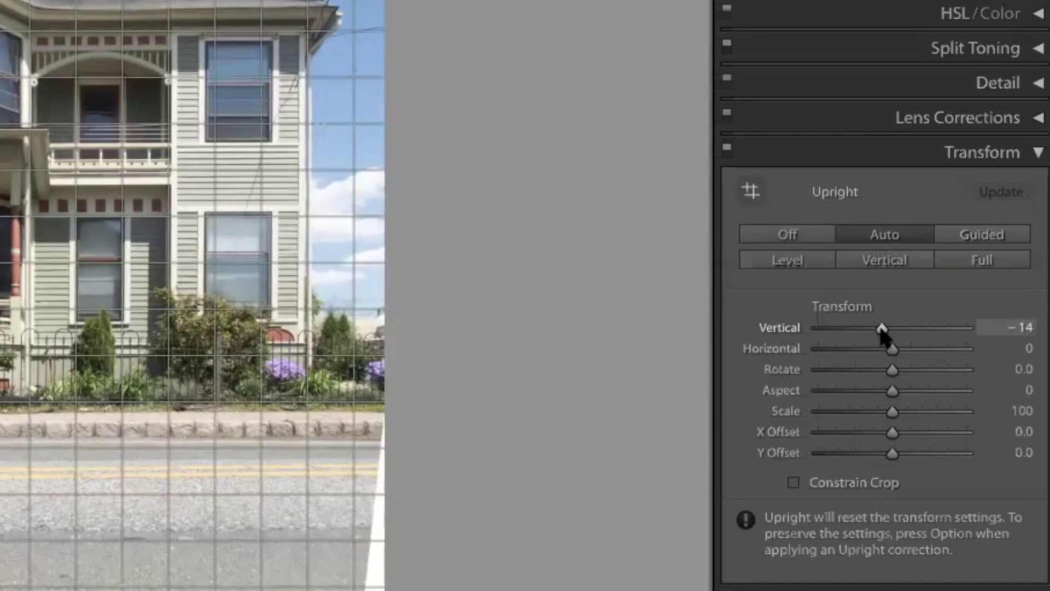
left_click_drag(882, 335, 882, 334)
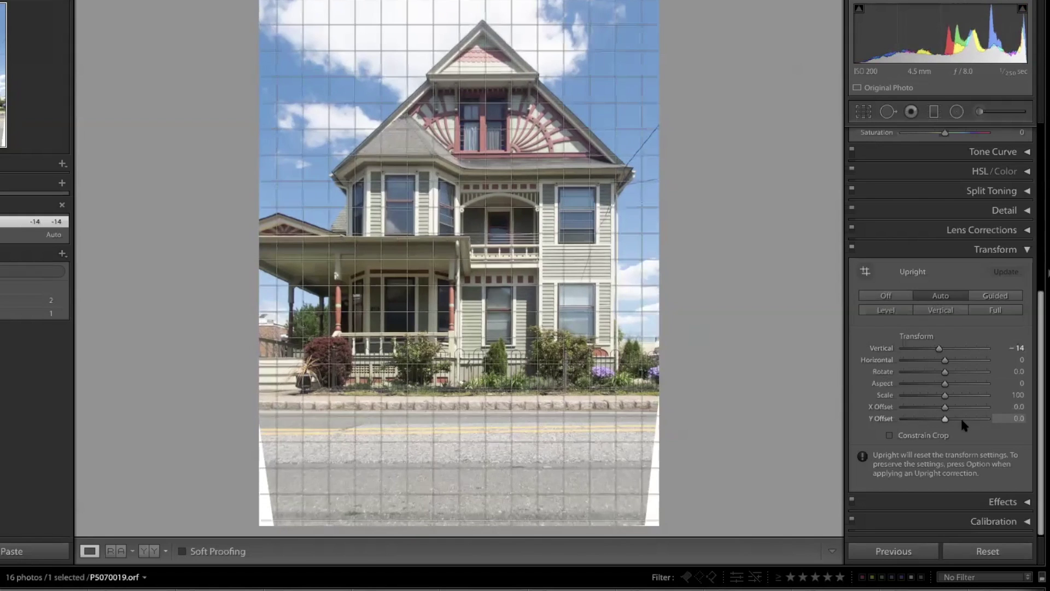
mouse_move(946, 376)
left_mouse_down()
mouse_move(956, 376)
mouse_move(943, 374)
left_mouse_up()
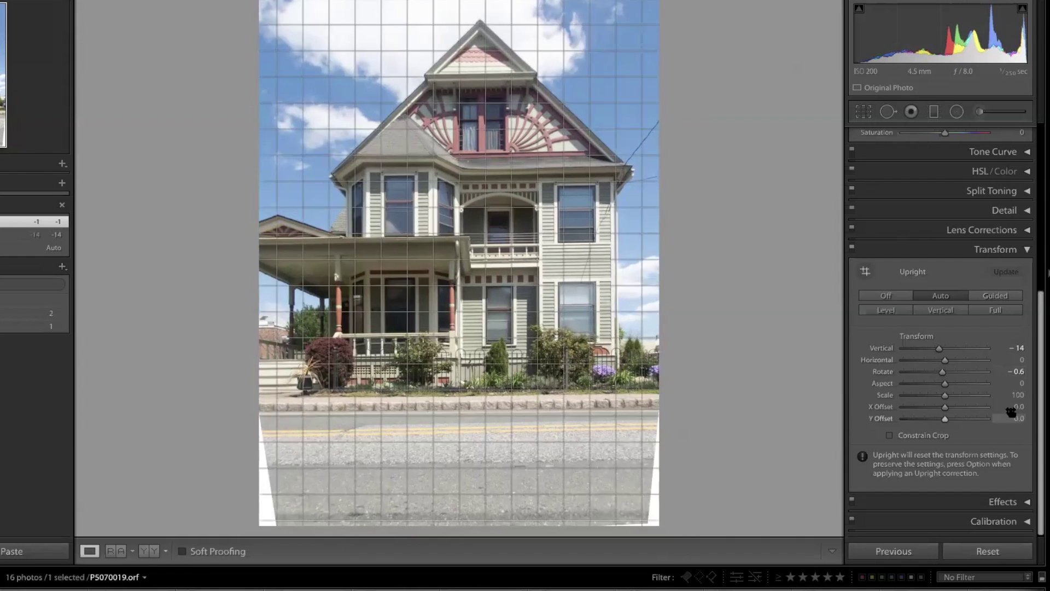
scroll(1041, 401, "up", 5)
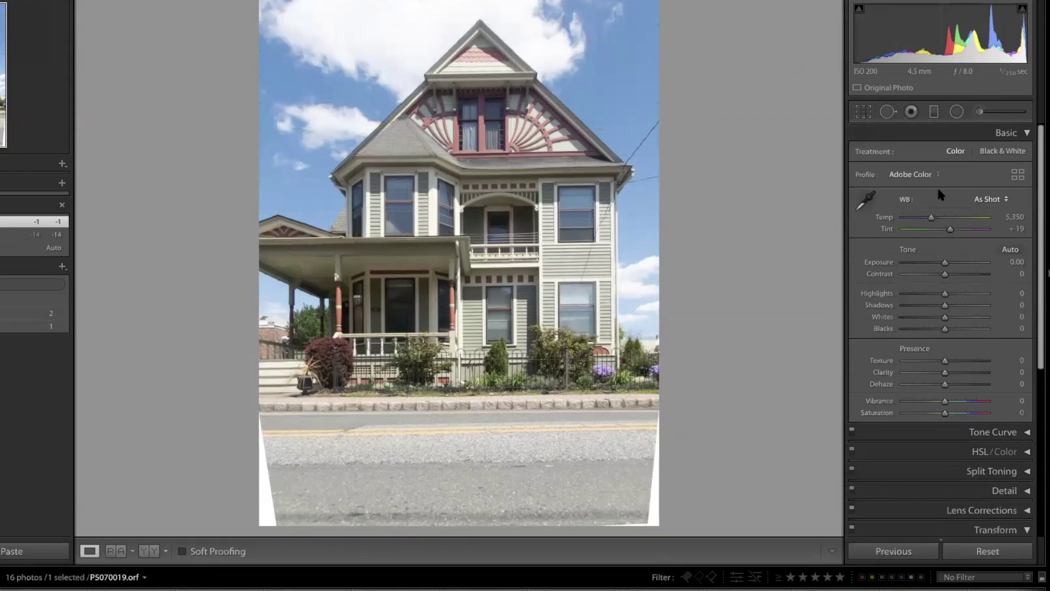
Step: Crop the house photo with Constrain to Image enabled so the frame stays within the transformed image
left_click(863, 112)
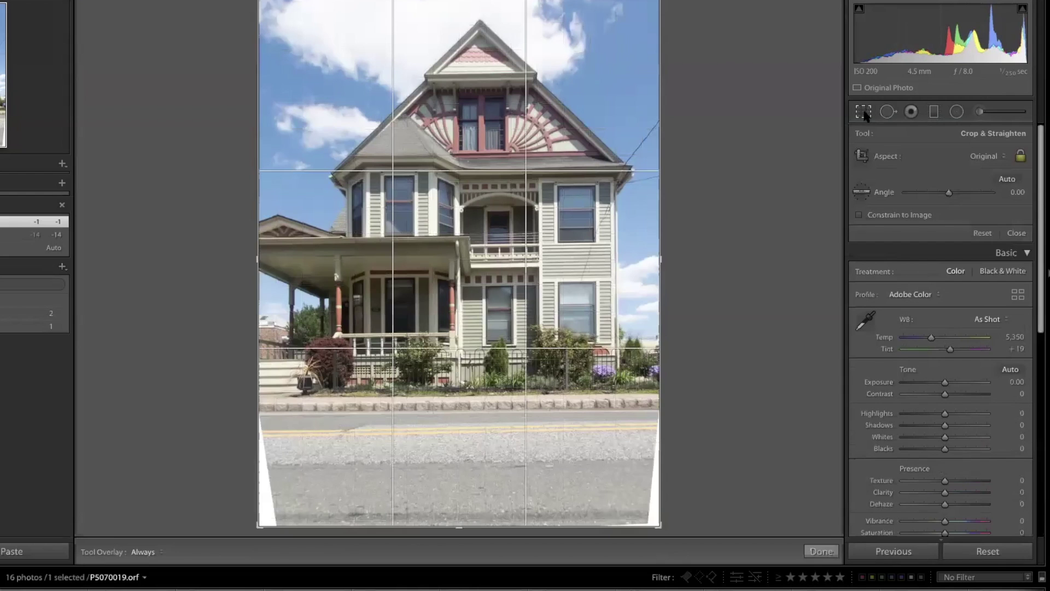
left_click(858, 215)
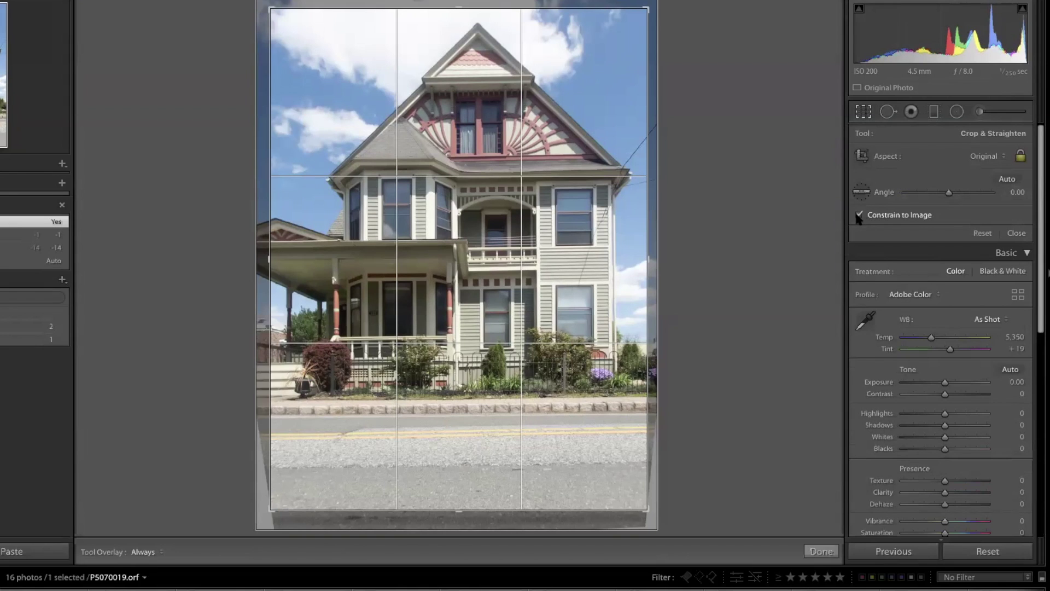
left_click(863, 111)
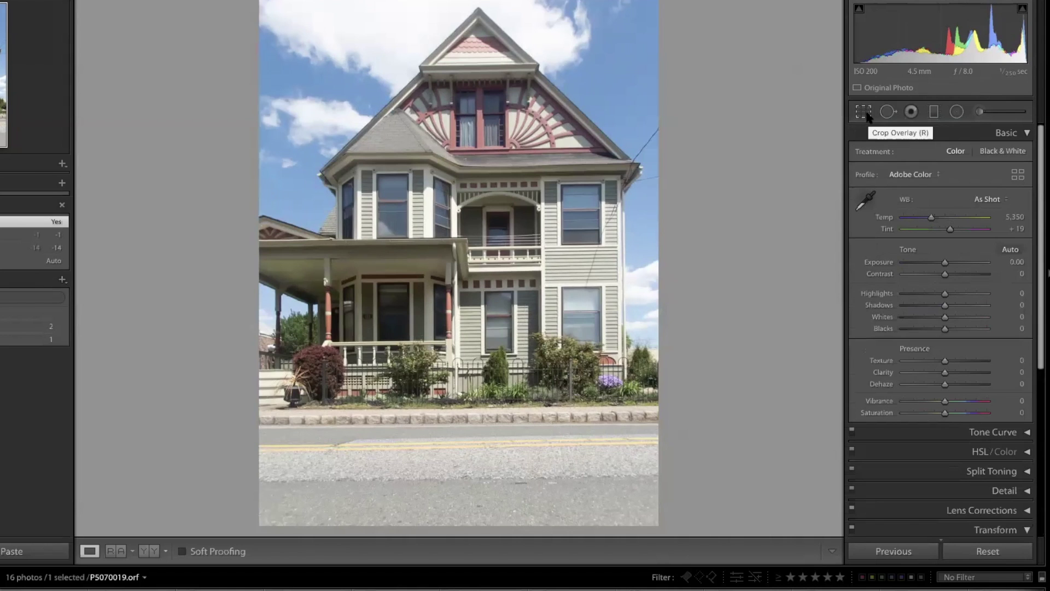
left_click(864, 112)
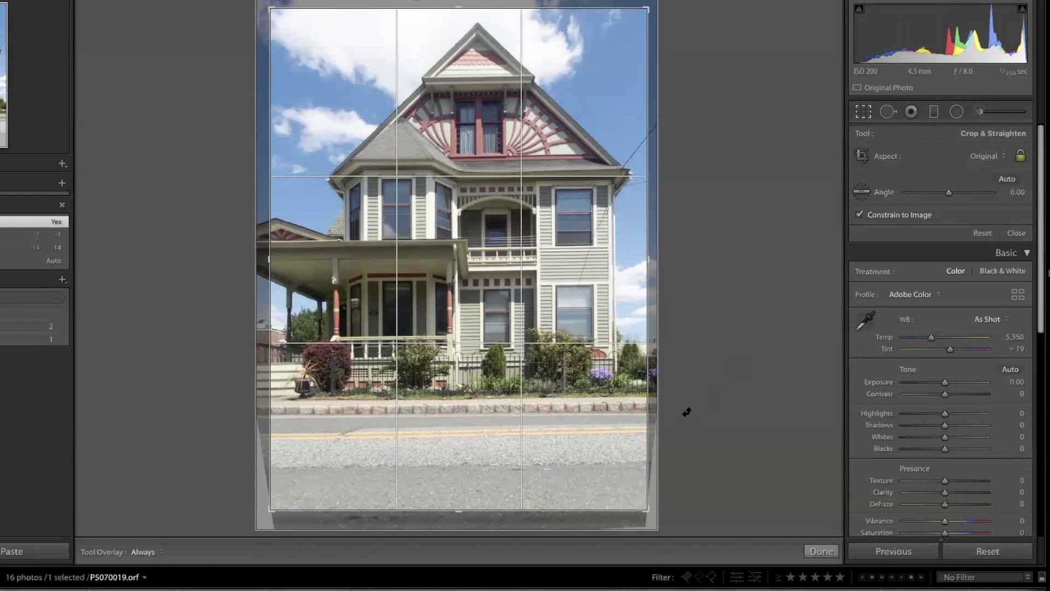
left_click(864, 112)
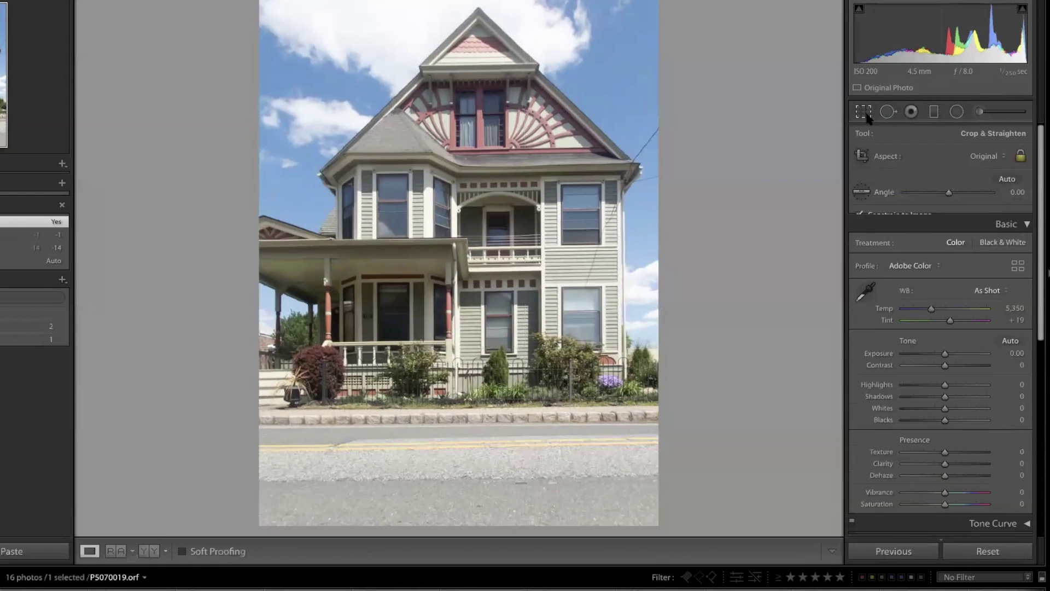
left_click(864, 112)
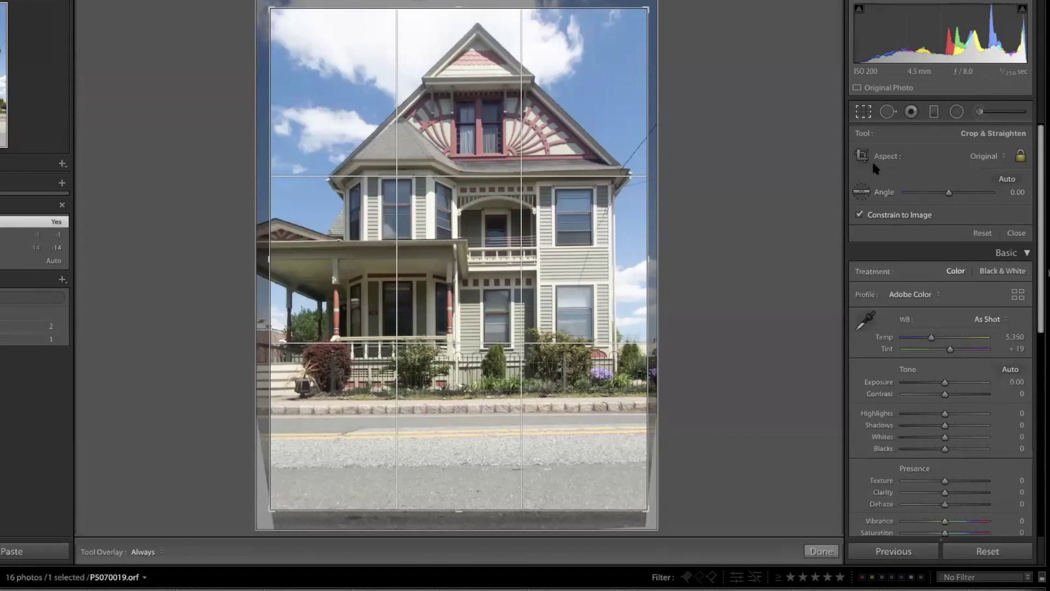
scroll(1038, 164, "down", 10)
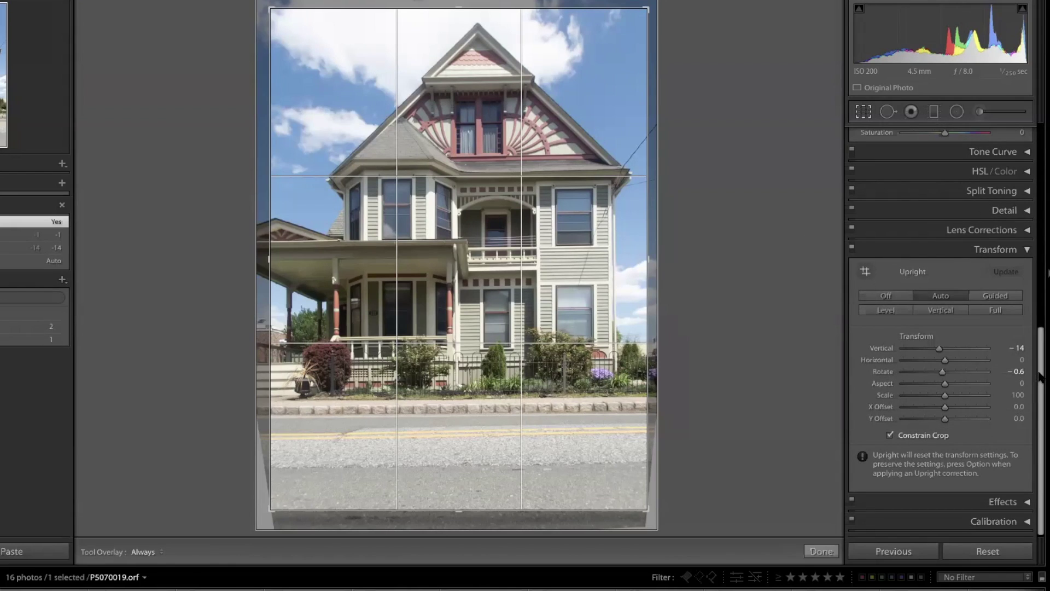
left_click_drag(1039, 381, 1040, 288)
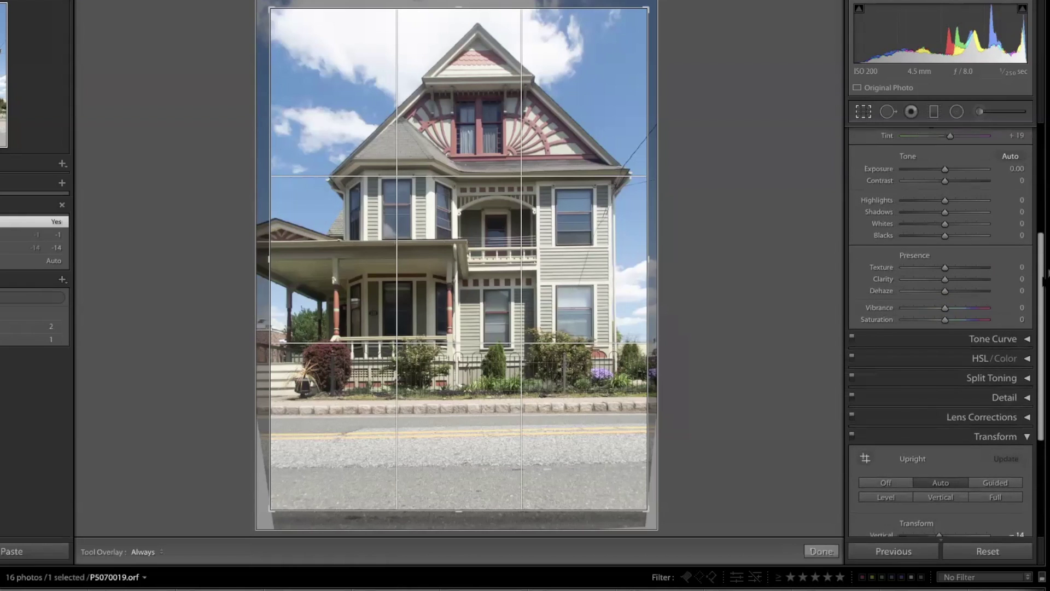
Step: Commit the house photo's crop with R, leaving no white wedges at the edges
scroll(1045, 277, "up", 5)
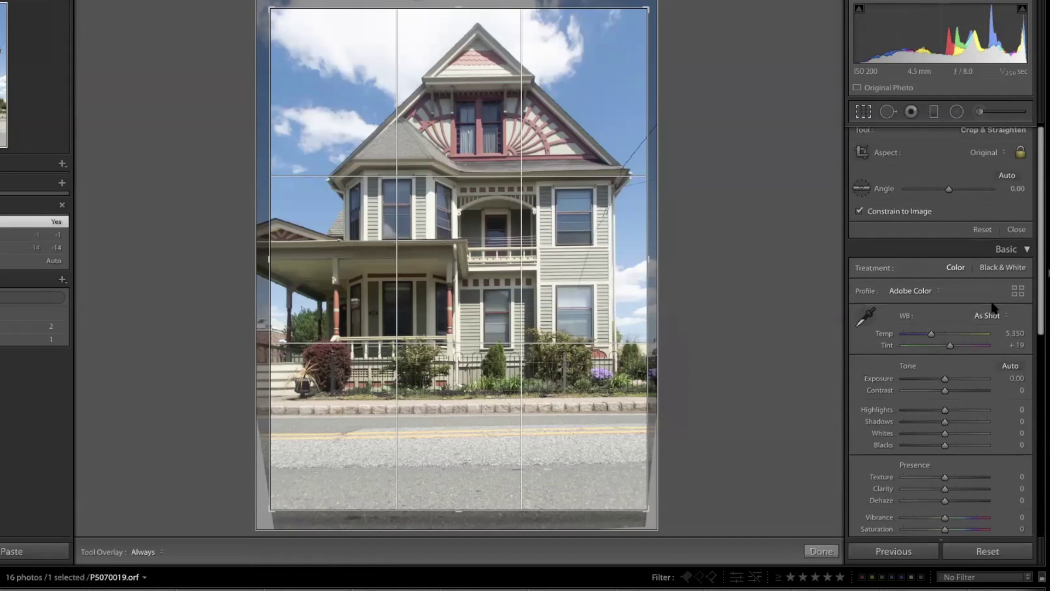
scroll(990, 299, "down", 1)
scroll(990, 300, "down", 5)
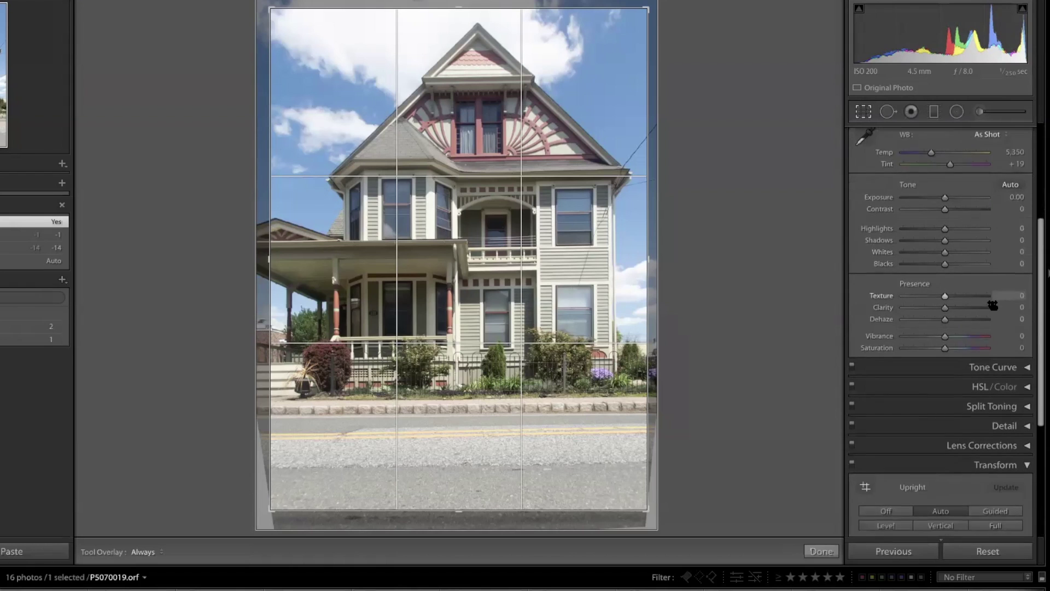
scroll(992, 307, "down", 1)
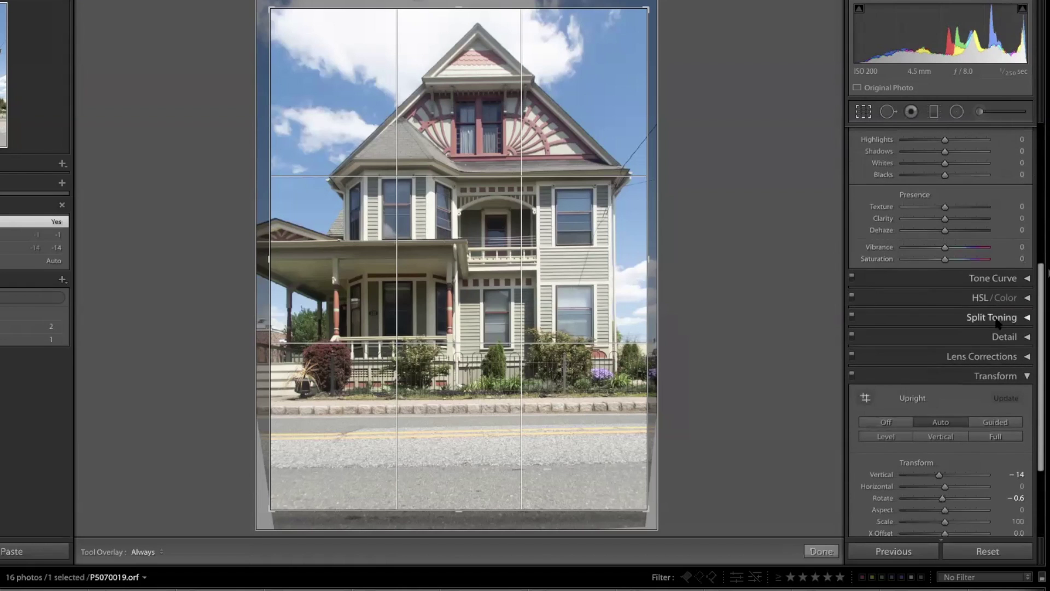
scroll(996, 312, "down", 2)
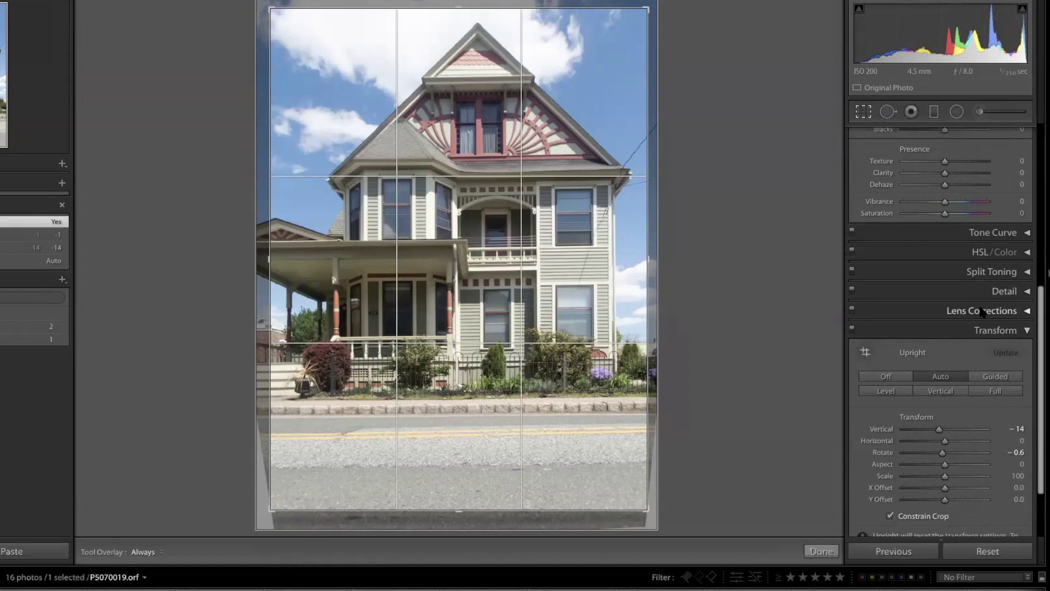
left_click(1026, 310)
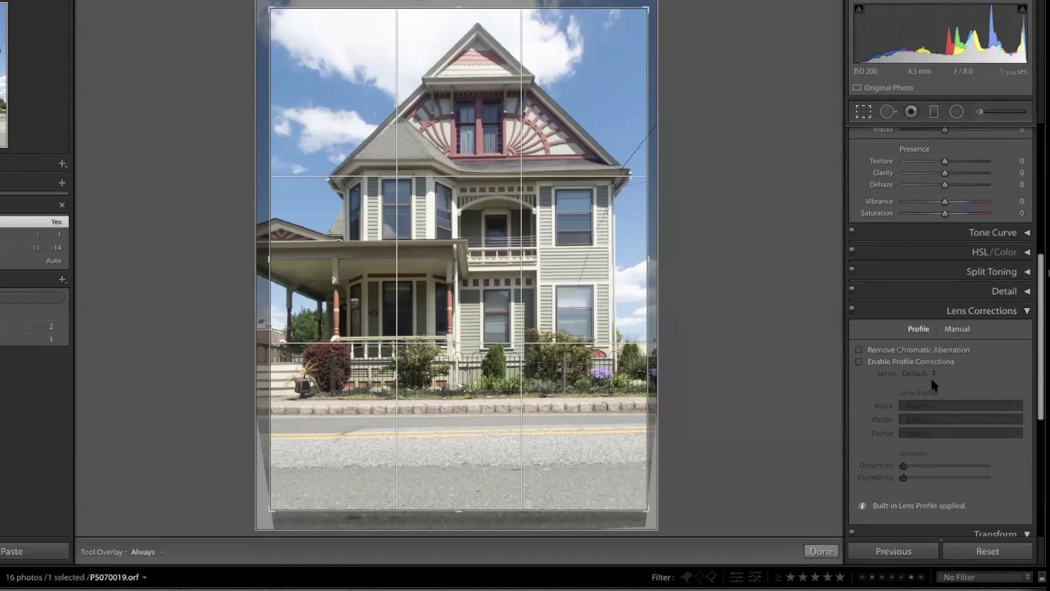
left_click(1026, 311)
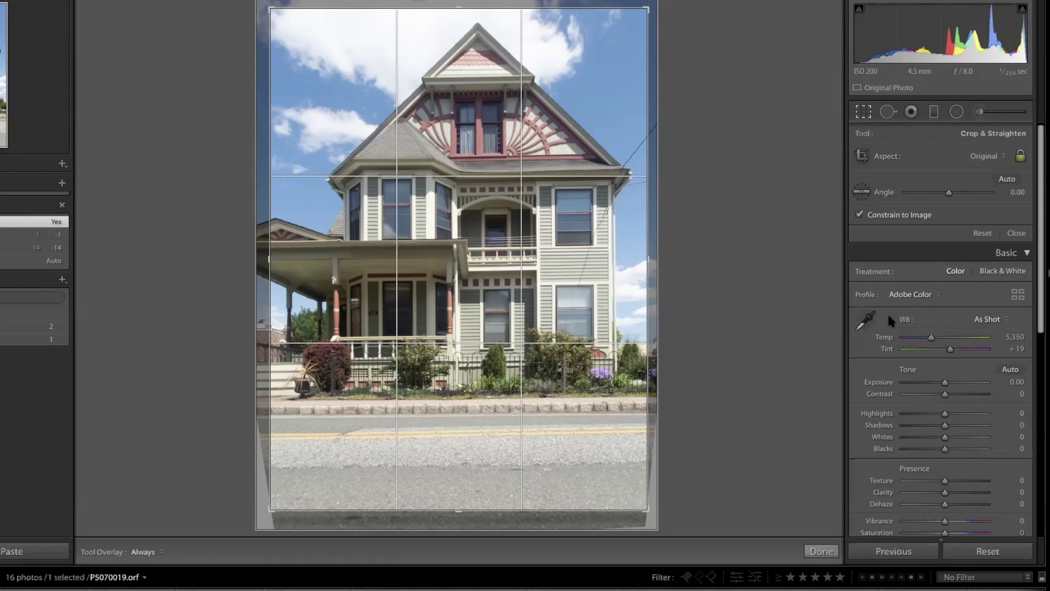
key("r")
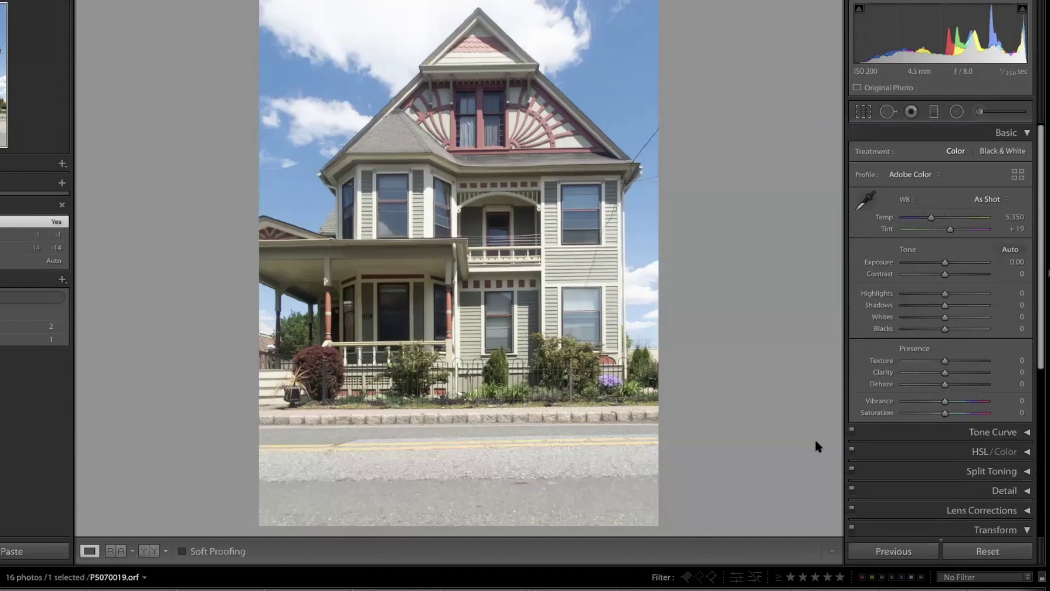